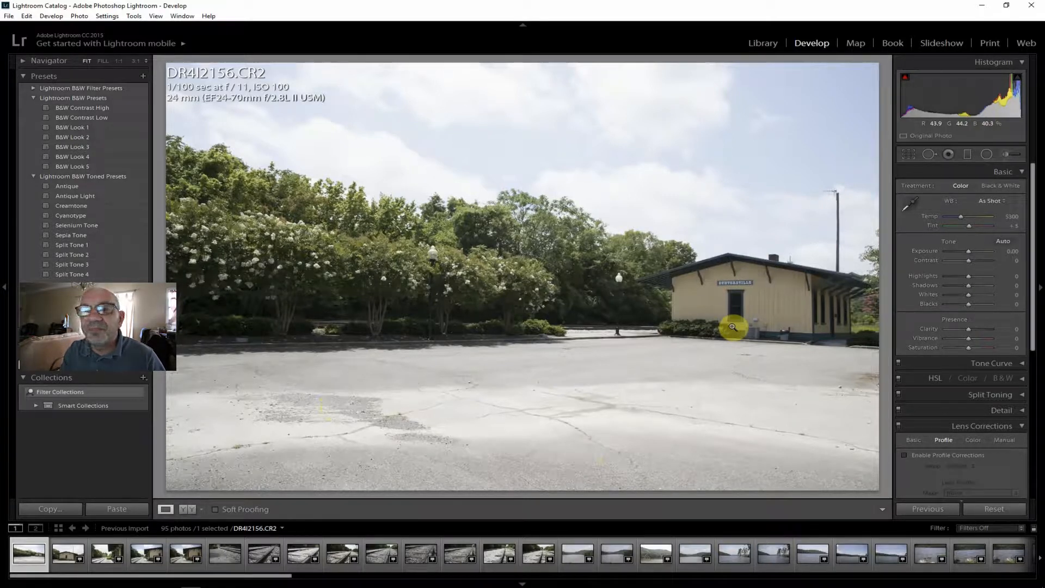
Open the close-up depot photo DR4I2157.CR2 and enable lens profile corrections for it.
{"action": "left_click", "coordinate": [63, 554]}
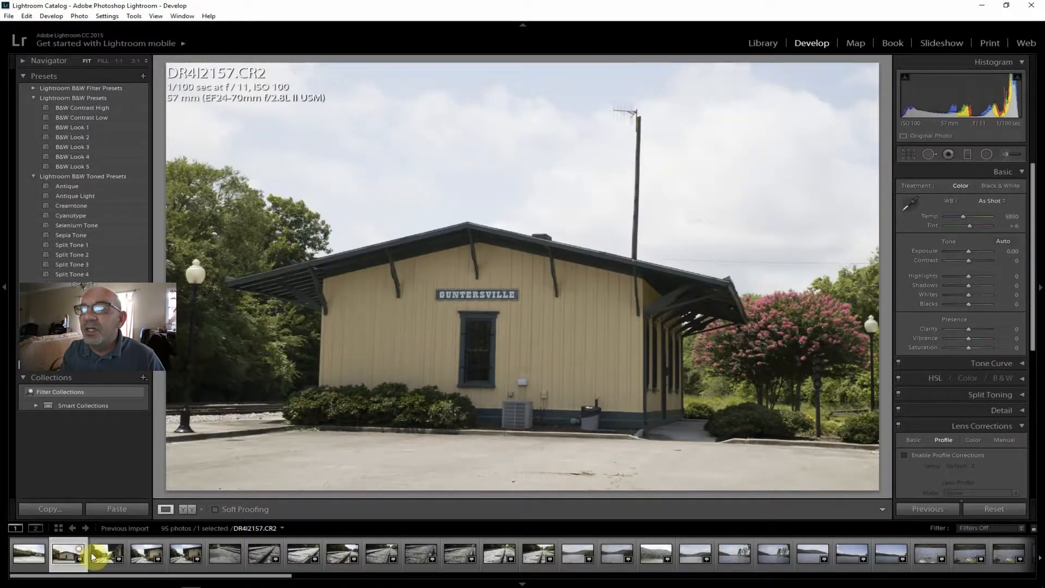
{"action": "left_click", "coordinate": [25, 553]}
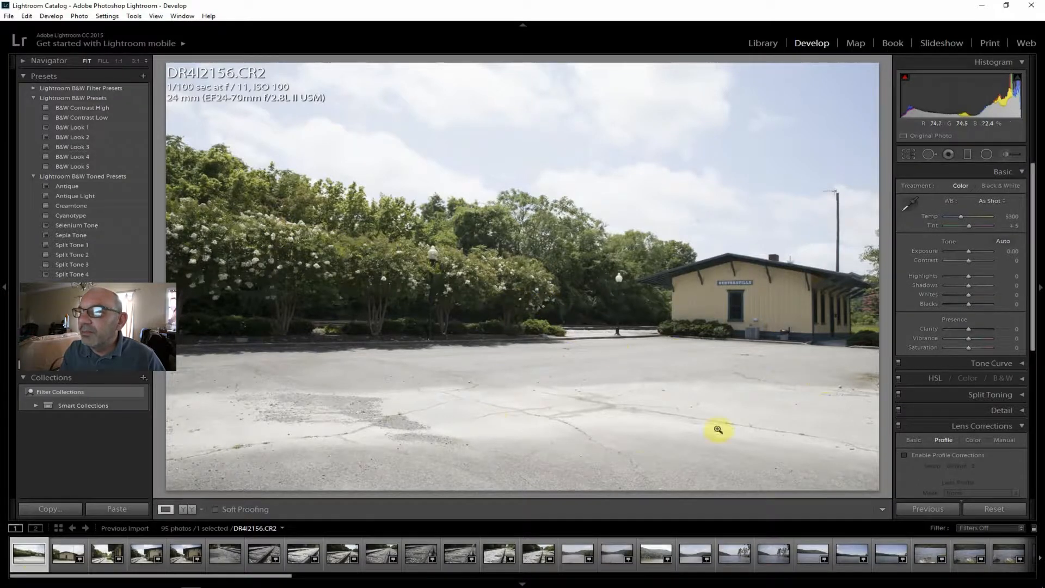
{"action": "left_click", "coordinate": [67, 553]}
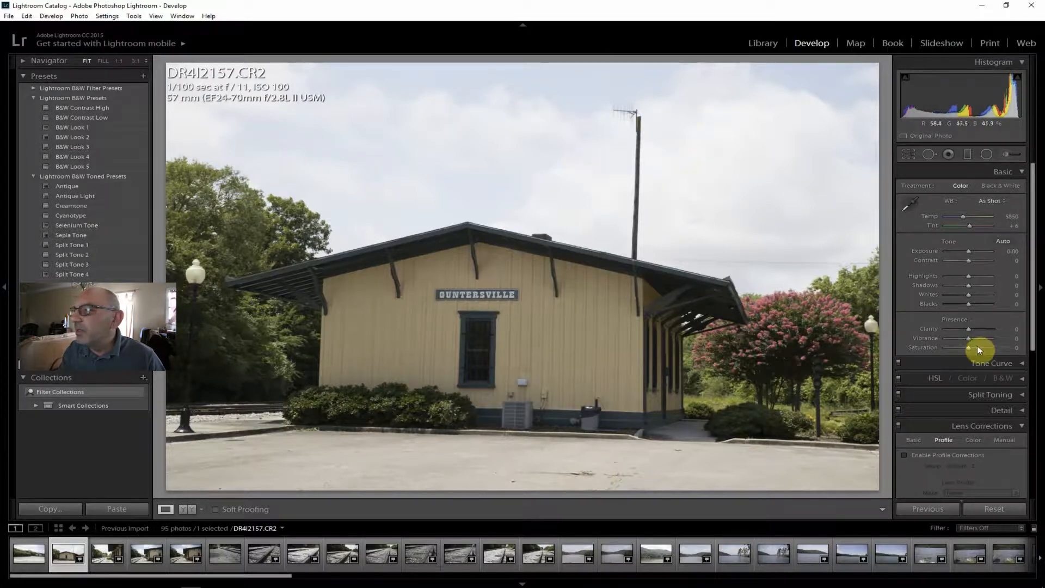
{"action": "left_click", "coordinate": [945, 455]}
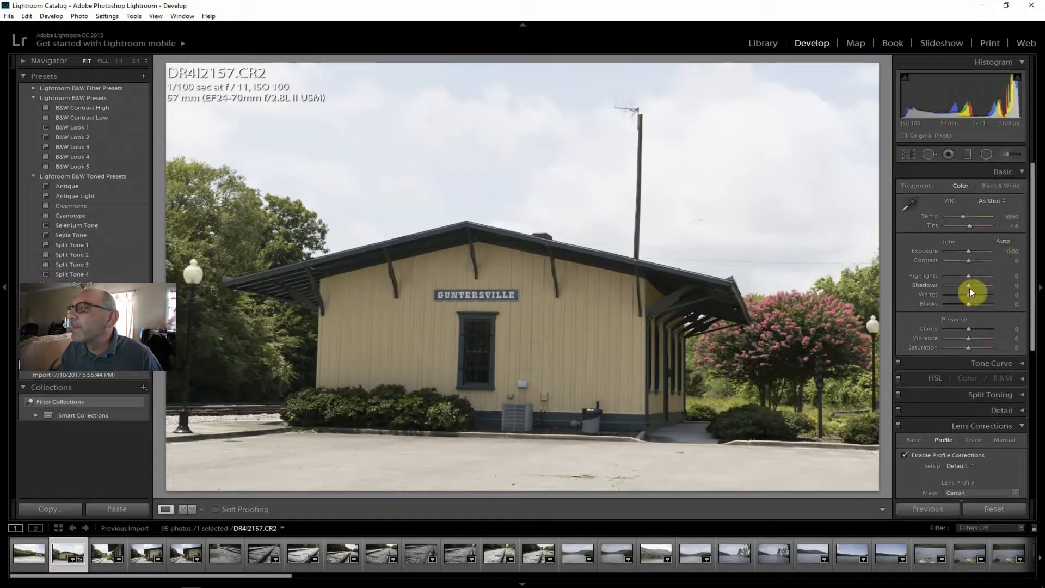
Set contrast to +24, clarity to +26, highlights to -100, vibrance to +12 and saturation to +14.
{"action": "left_click_drag", "start_coordinate": [969, 260], "coordinate": [974, 260]}
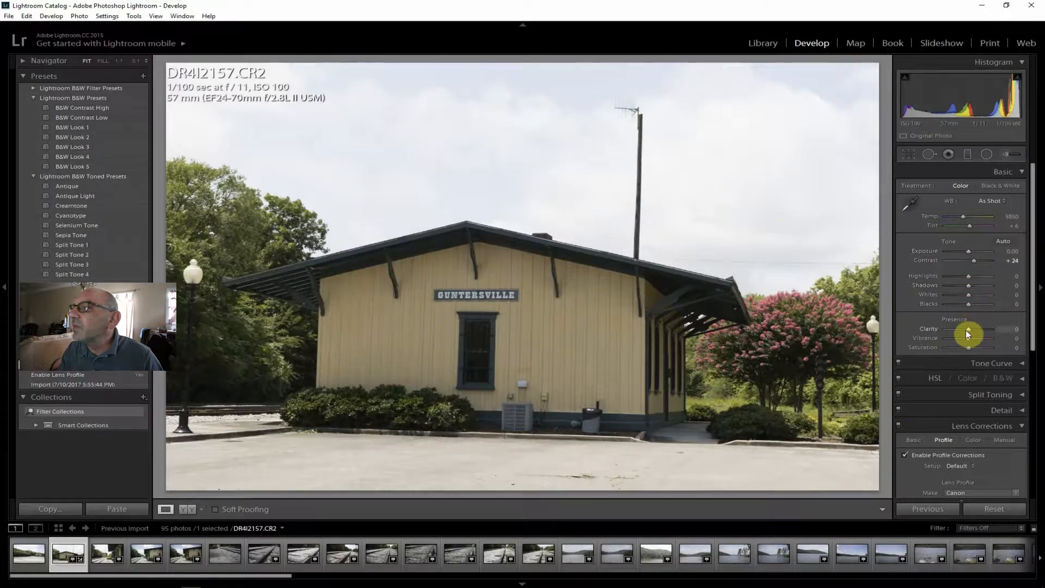
{"action": "left_click_drag", "start_coordinate": [969, 329], "coordinate": [975, 328]}
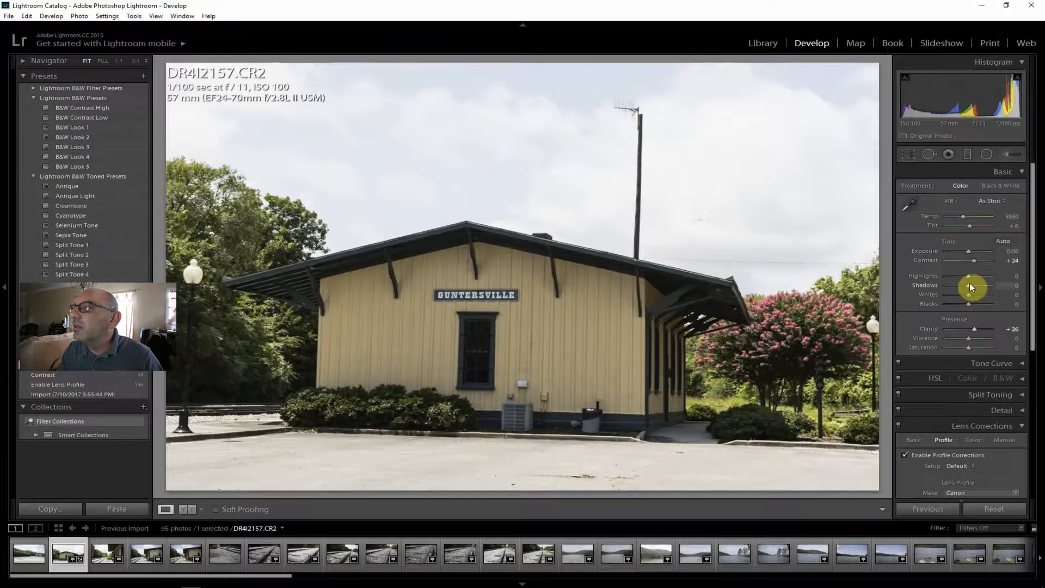
{"action": "left_click_drag", "start_coordinate": [968, 275], "coordinate": [943, 273]}
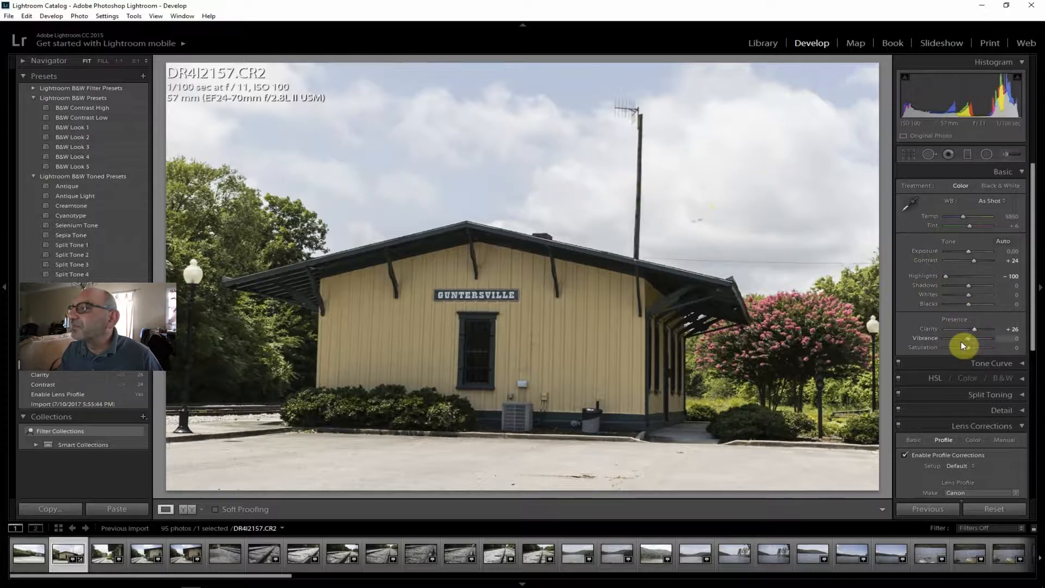
{"action": "left_click_drag", "start_coordinate": [968, 339], "coordinate": [970, 345]}
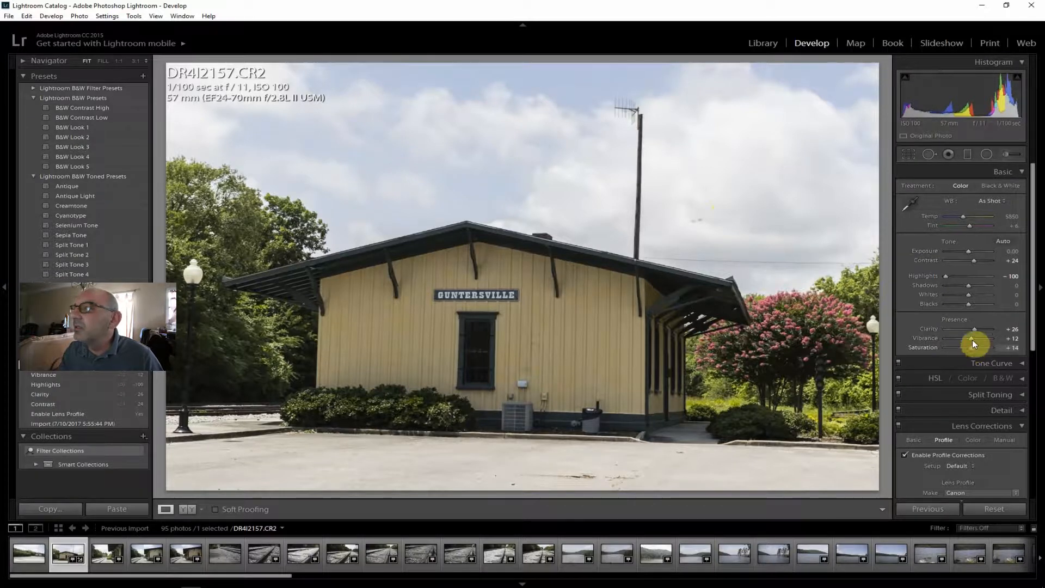
Set shadows to +33, whites to -36 and the dehaze amount to +31.
{"action": "left_click_drag", "start_coordinate": [969, 285], "coordinate": [976, 285]}
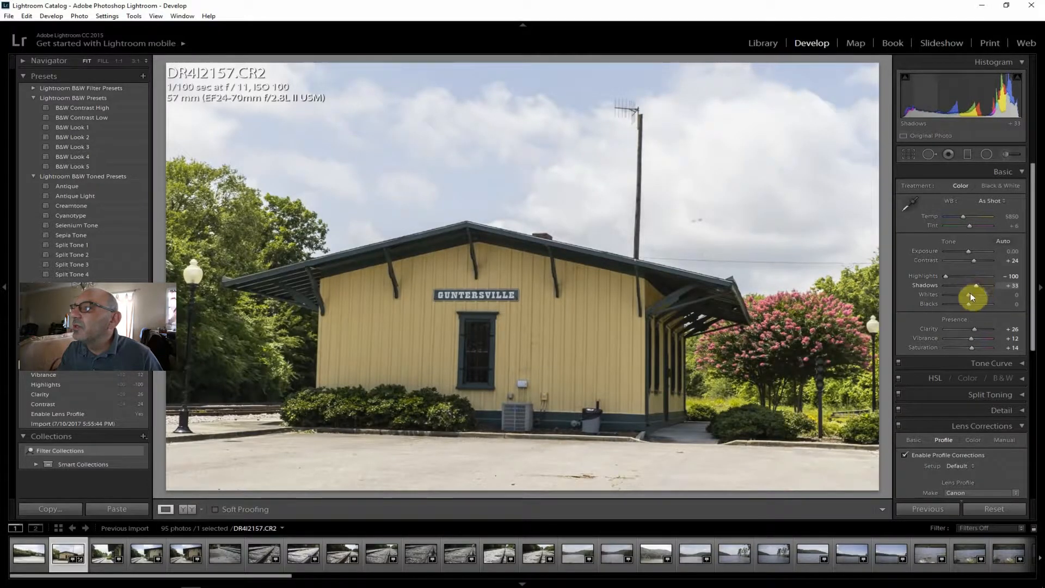
{"action": "left_click_drag", "start_coordinate": [966, 295], "coordinate": [959, 294]}
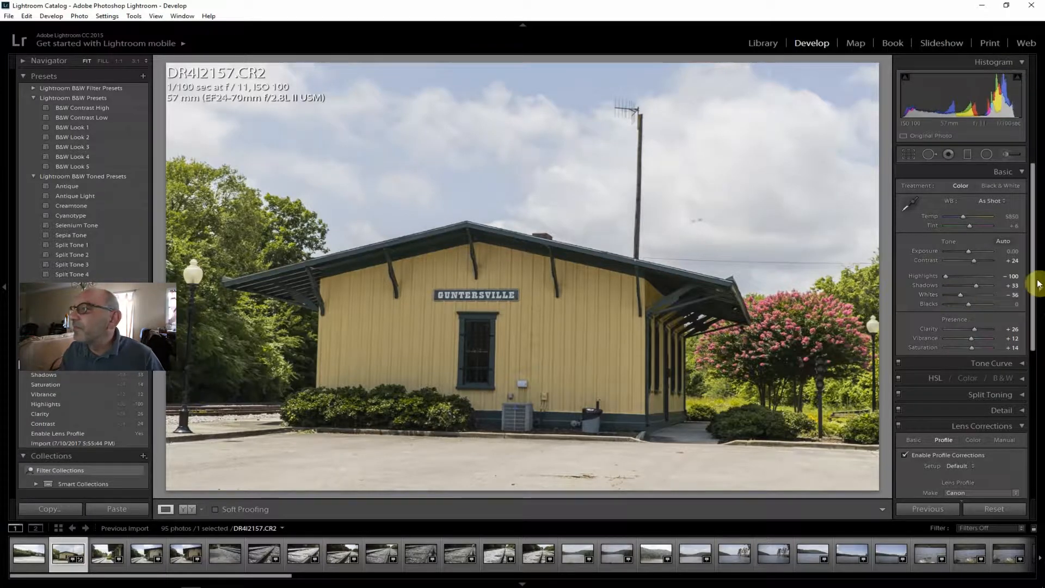
{"action": "left_click_drag", "start_coordinate": [1034, 277], "coordinate": [974, 471]}
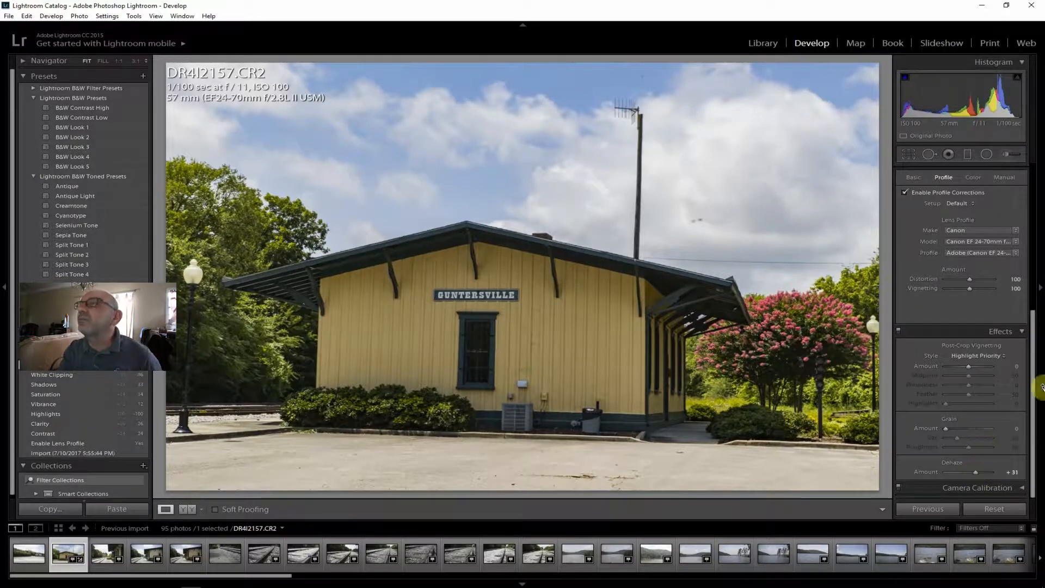
Examine the dark spots in the depot photo's sky at 1:1 and look through the neighbouring photos, ending with the whole depot photo in view.
{"action": "left_click", "coordinate": [694, 224]}
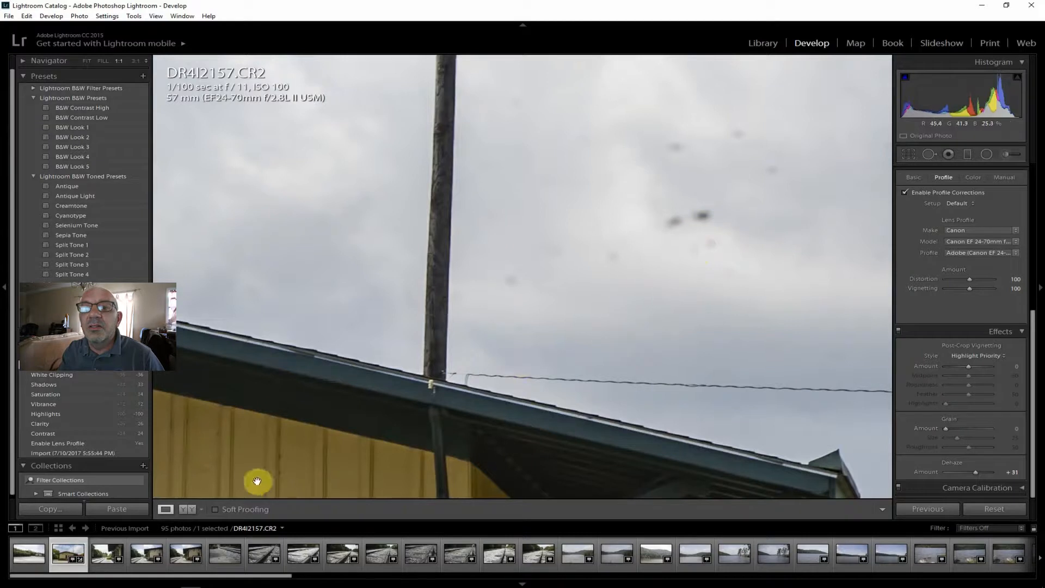
{"action": "left_click", "coordinate": [143, 555]}
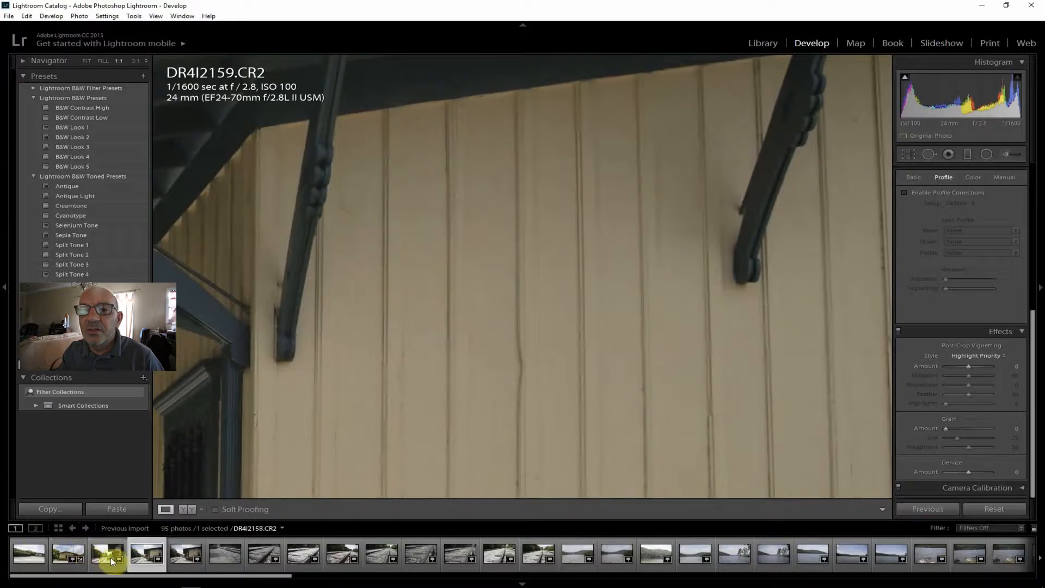
{"action": "left_click", "coordinate": [69, 554]}
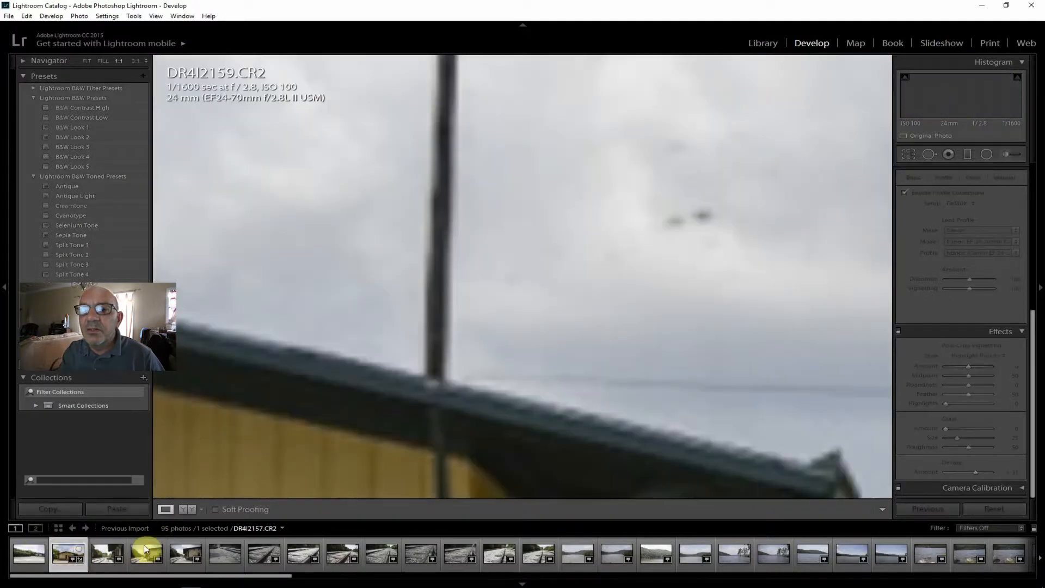
{"action": "left_click", "coordinate": [87, 60]}
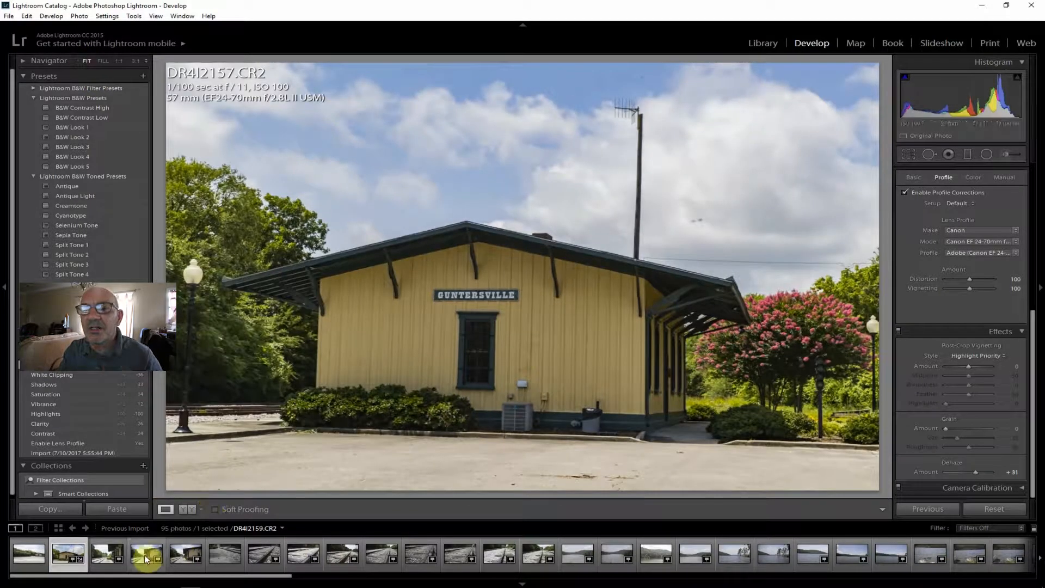
{"action": "left_click", "coordinate": [143, 556]}
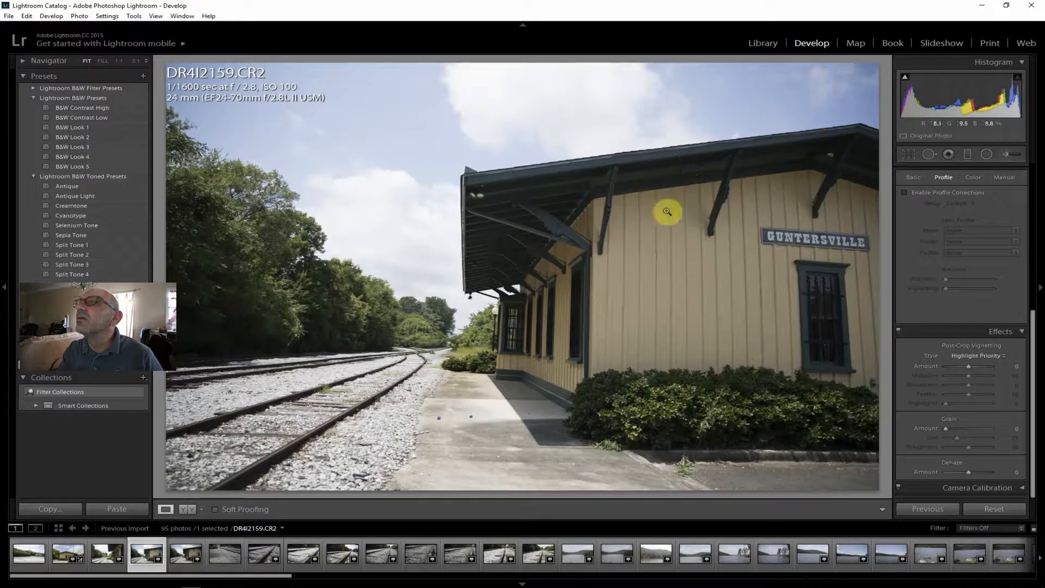
{"action": "left_click", "coordinate": [175, 557]}
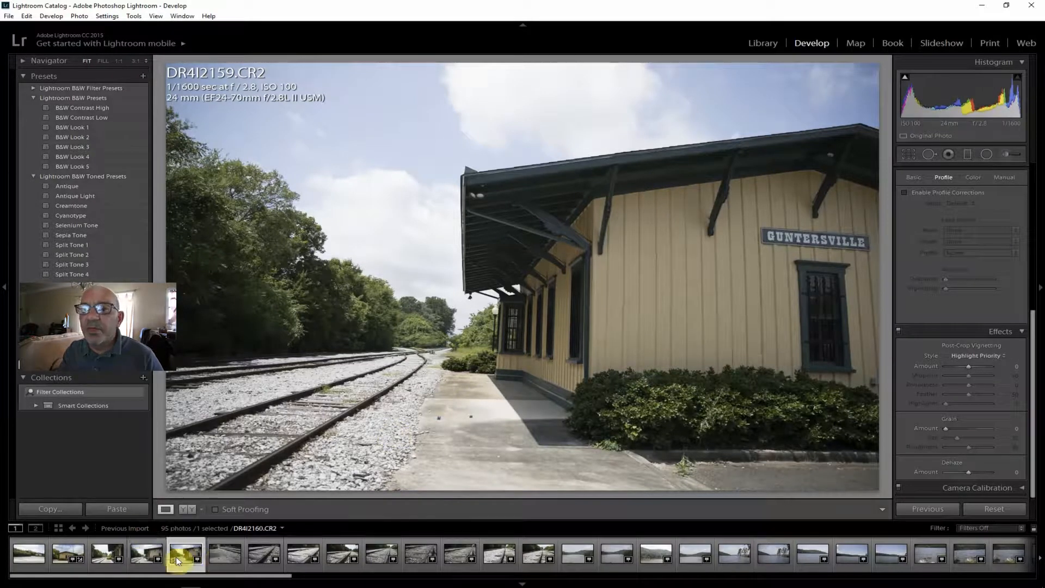
{"action": "left_click", "coordinate": [233, 555]}
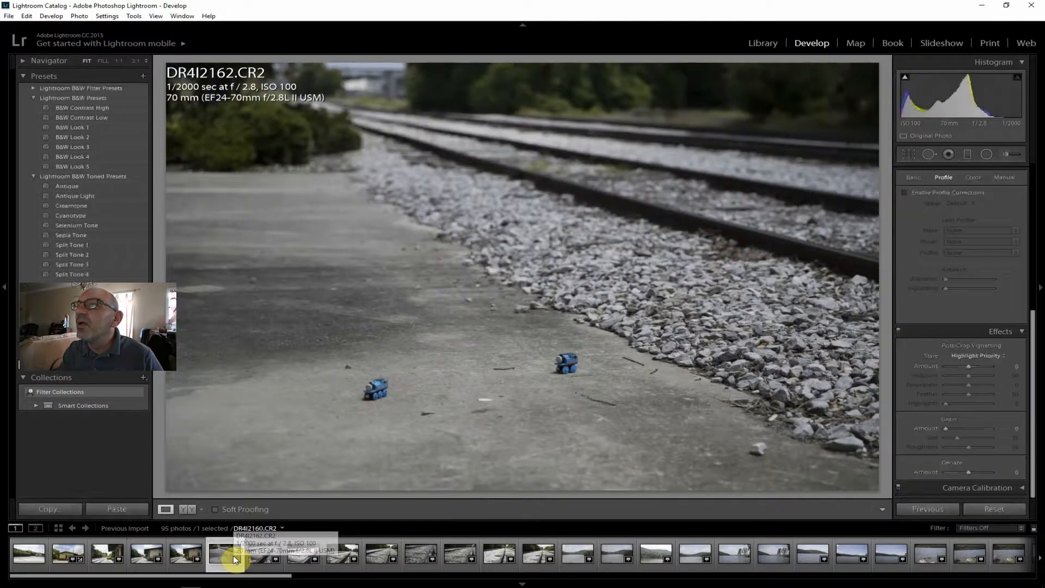
{"action": "left_click", "coordinate": [266, 550]}
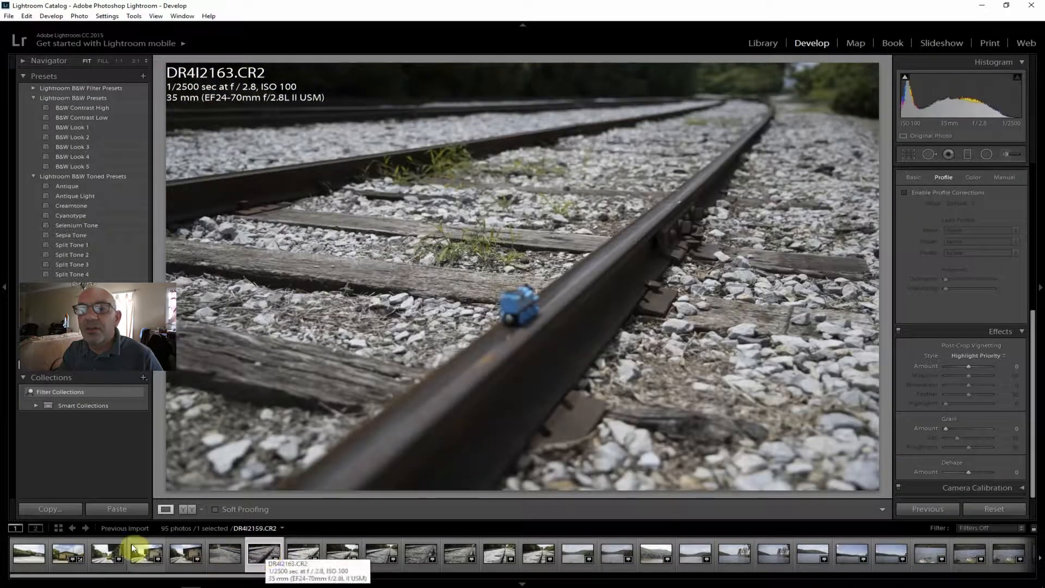
{"action": "left_click", "coordinate": [68, 553]}
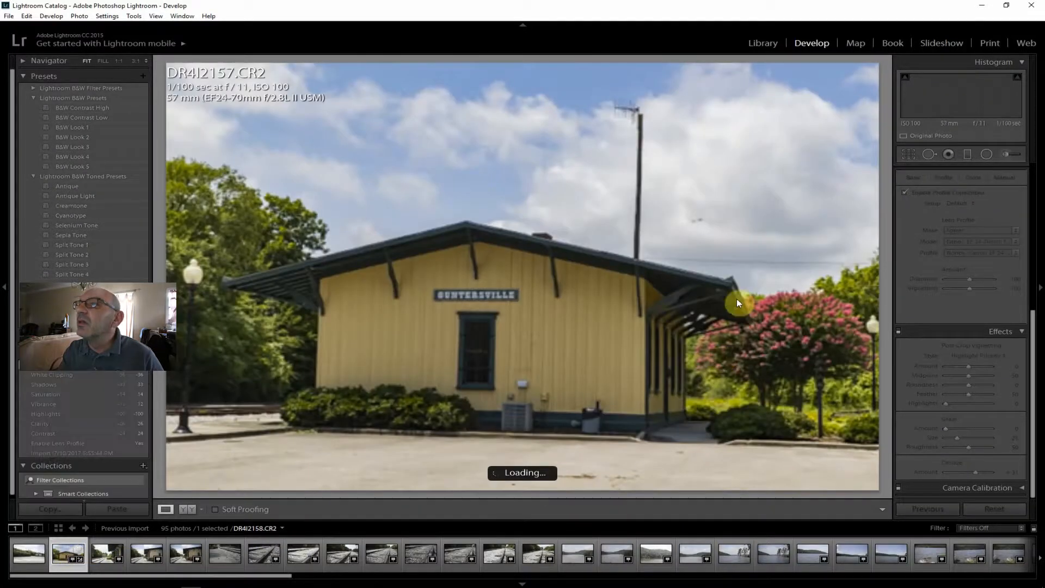
{"action": "left_click", "coordinate": [699, 229]}
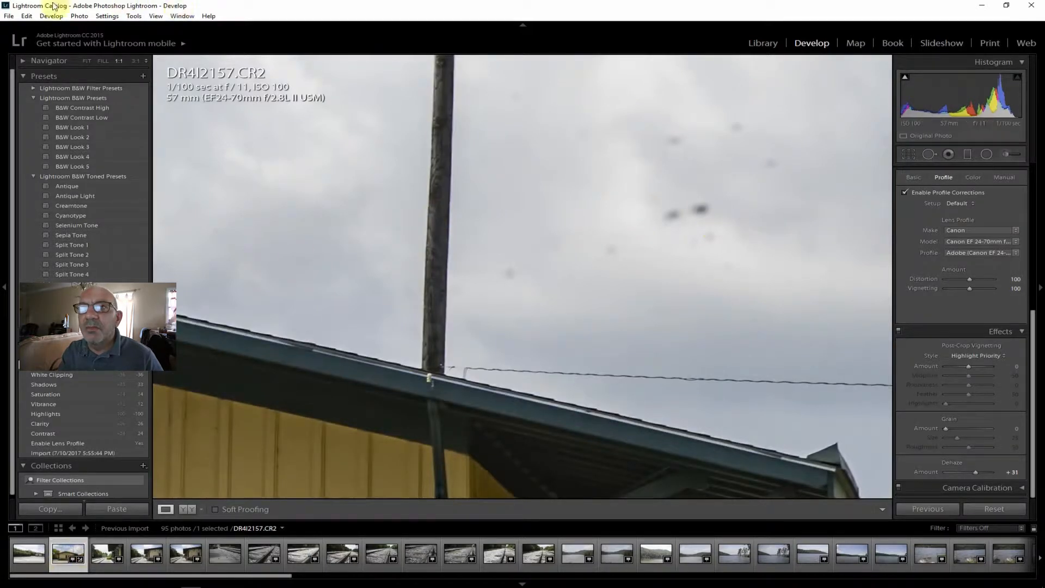
{"action": "left_click", "coordinate": [93, 60]}
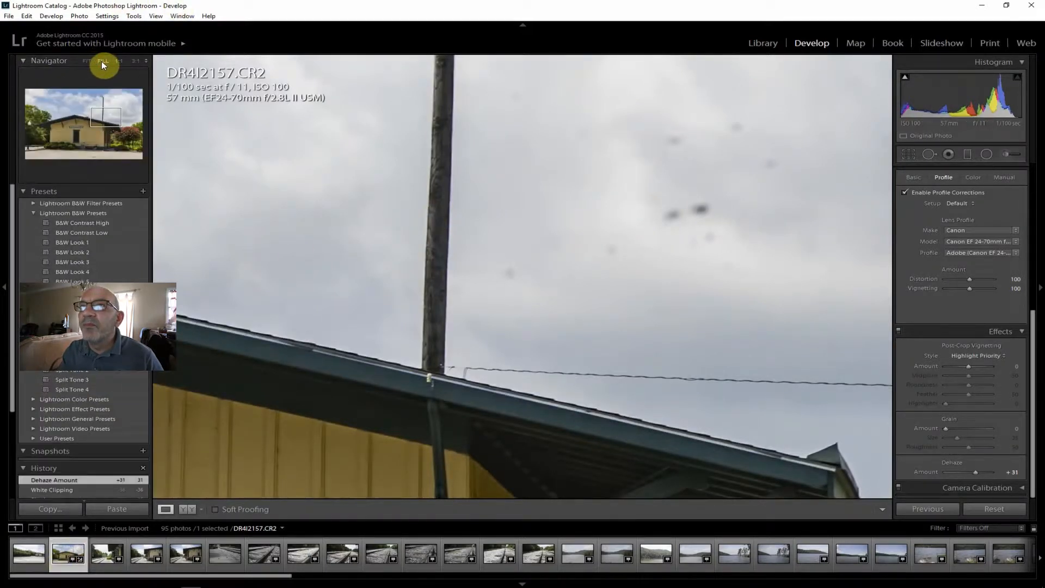
{"action": "left_click", "coordinate": [102, 61]}
{"action": "left_click", "coordinate": [86, 61]}
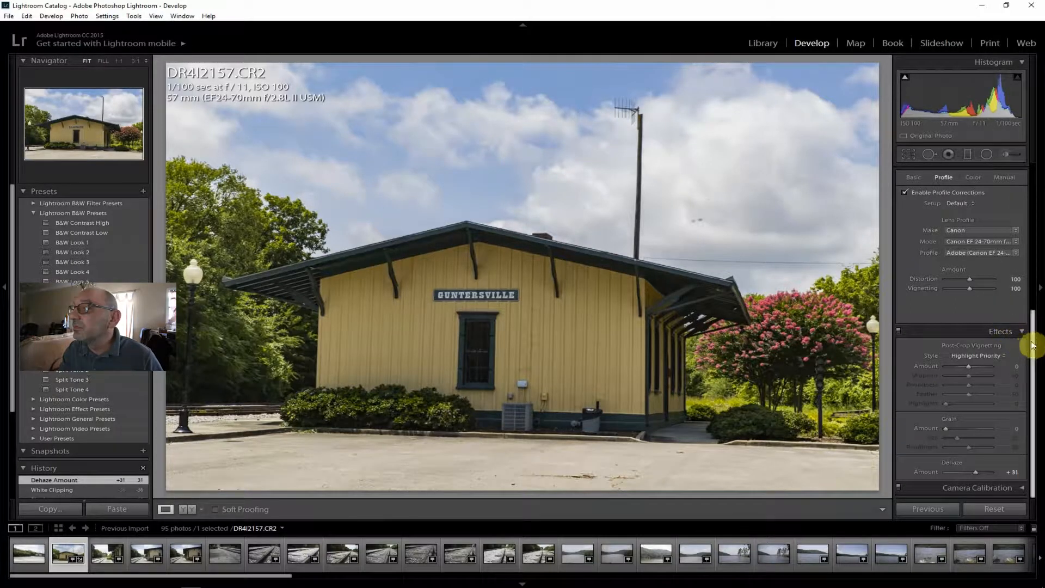
Raise the dehaze amount of the depot photo to +45.
{"action": "scroll", "coordinate": [1034, 321], "scroll_direction": "up", "scroll_amount": 2}
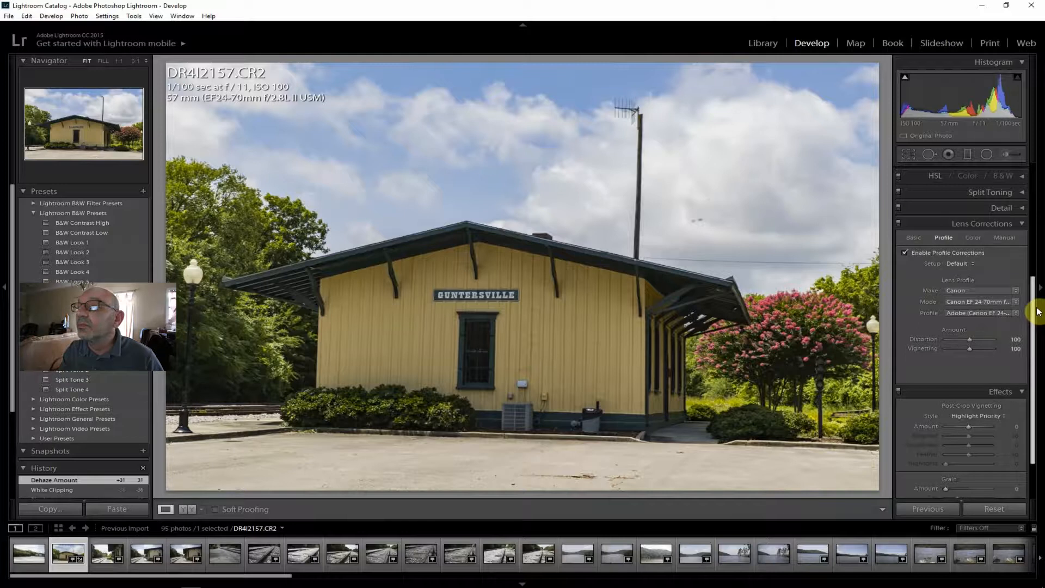
{"action": "left_click_drag", "start_coordinate": [1033, 315], "coordinate": [1033, 338]}
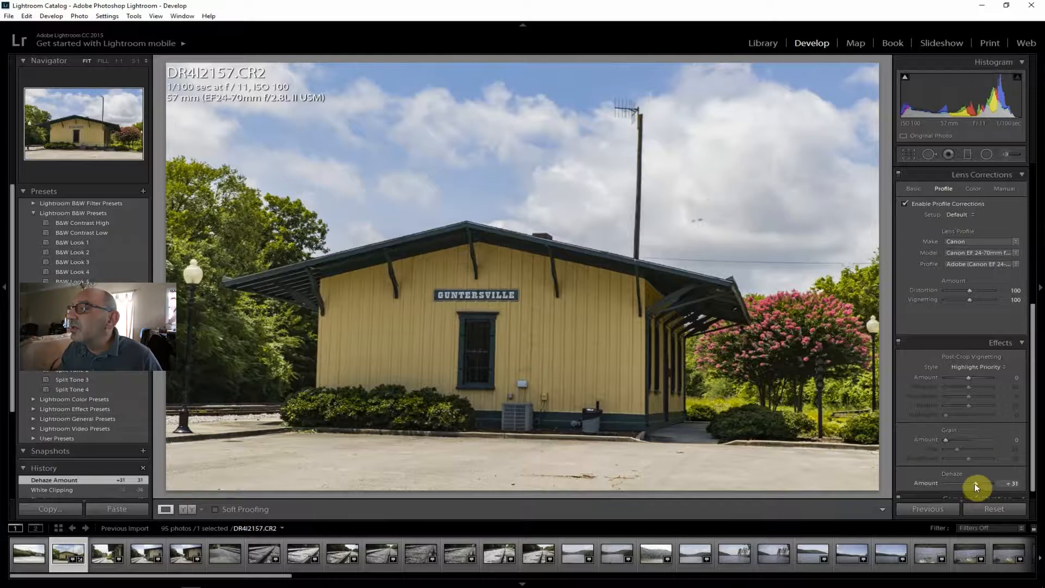
{"action": "left_click_drag", "start_coordinate": [975, 483], "coordinate": [978, 483]}
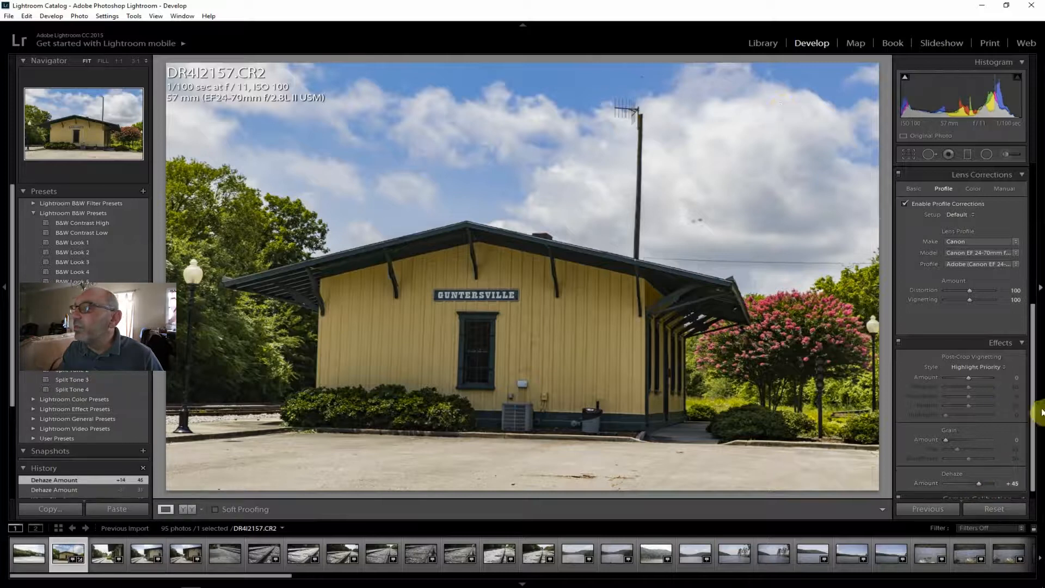
Set shadows to +76 and exposure to +0.48, checking the histogram's shadow clipping.
{"action": "left_click_drag", "start_coordinate": [1031, 398], "coordinate": [1033, 168]}
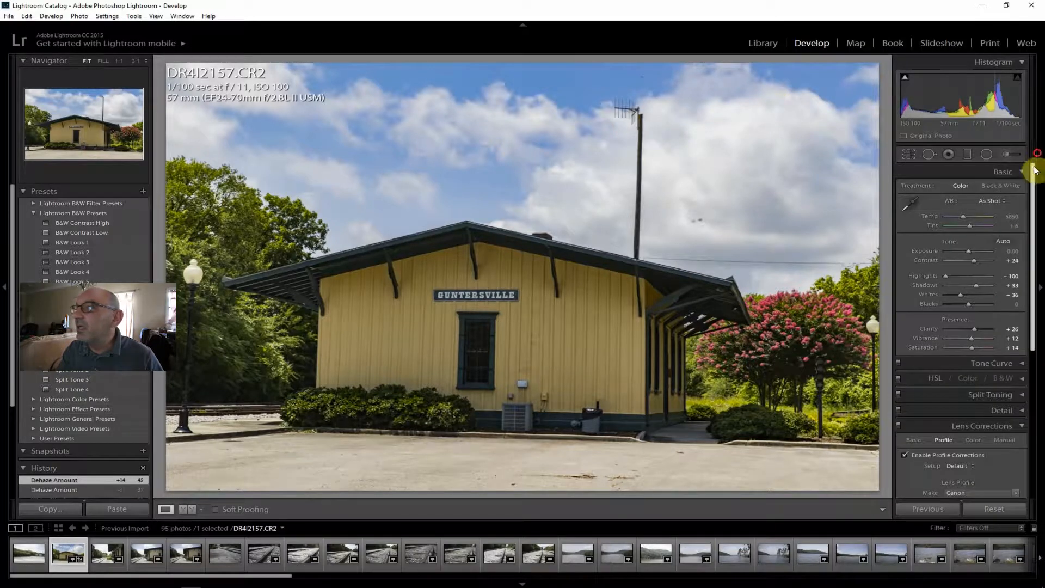
{"action": "left_click_drag", "start_coordinate": [978, 285], "coordinate": [984, 285]}
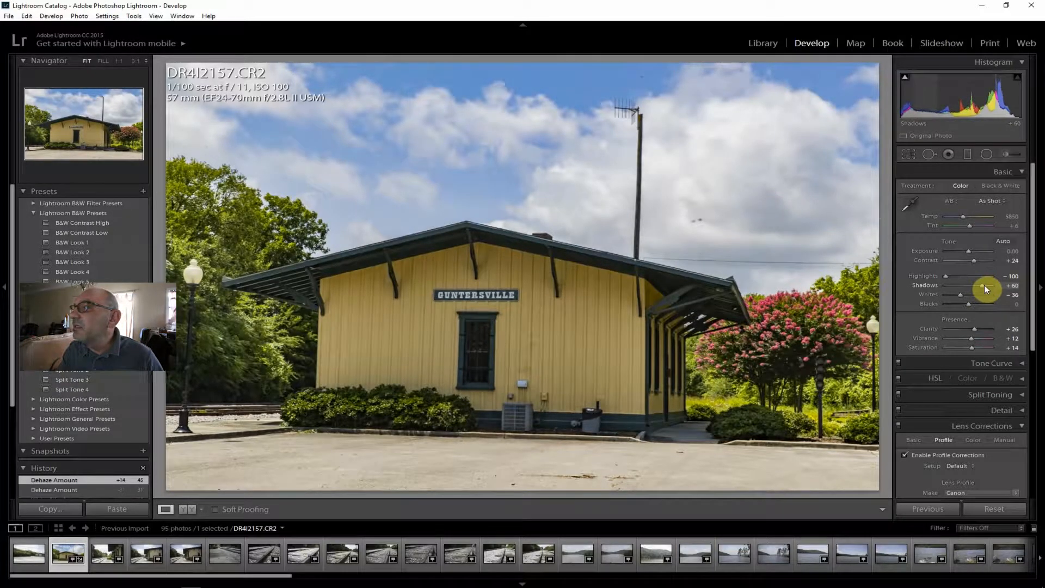
{"action": "left_click_drag", "start_coordinate": [984, 285], "coordinate": [984, 285]}
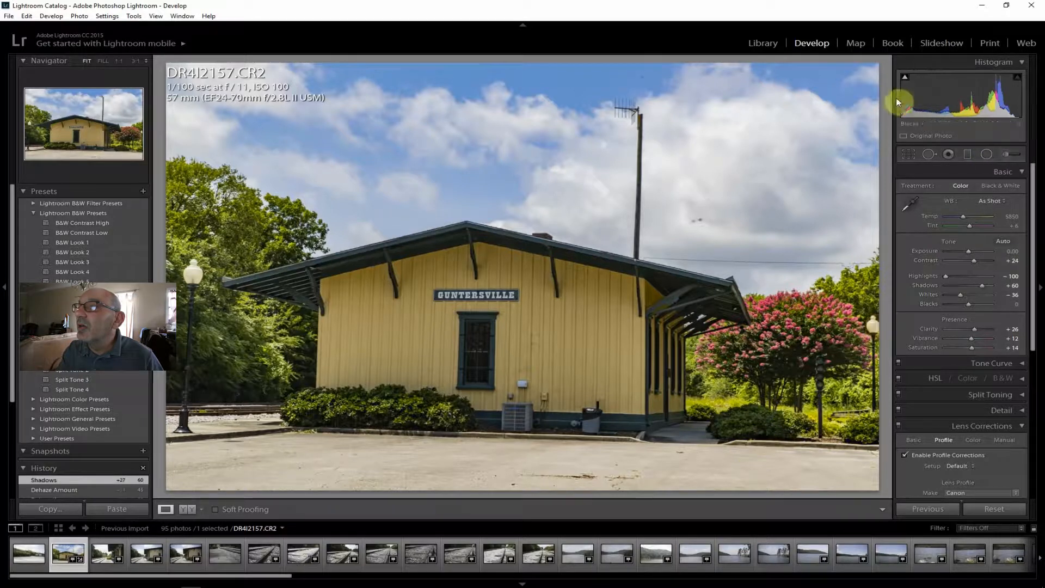
{"action": "left_click", "coordinate": [905, 78]}
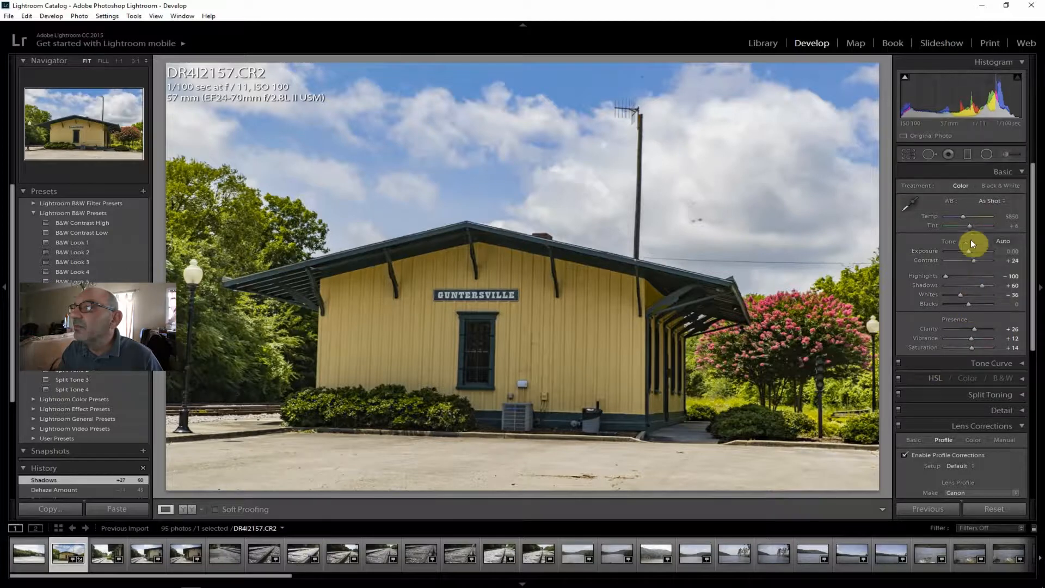
{"action": "left_click_drag", "start_coordinate": [966, 251], "coordinate": [968, 252]}
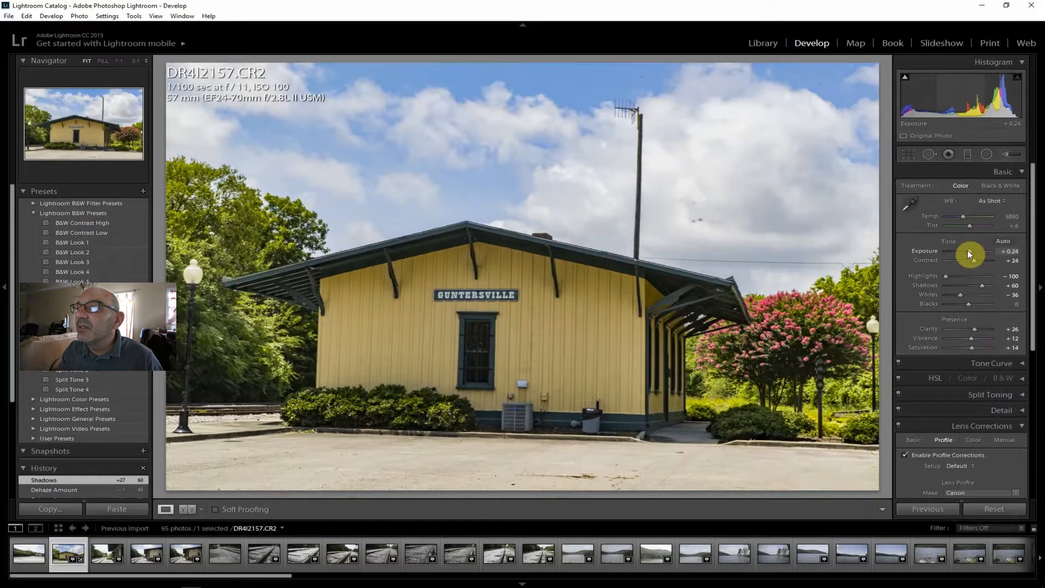
{"action": "left_click_drag", "start_coordinate": [968, 251], "coordinate": [969, 252]}
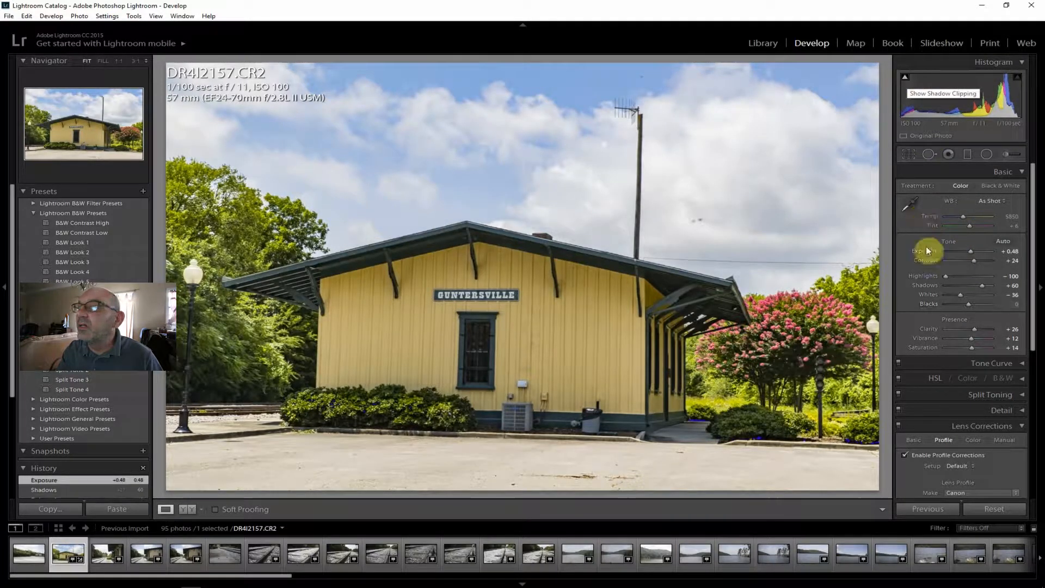
{"action": "left_click_drag", "start_coordinate": [984, 285], "coordinate": [985, 285]}
{"action": "left_click_drag", "start_coordinate": [966, 251], "coordinate": [971, 250]}
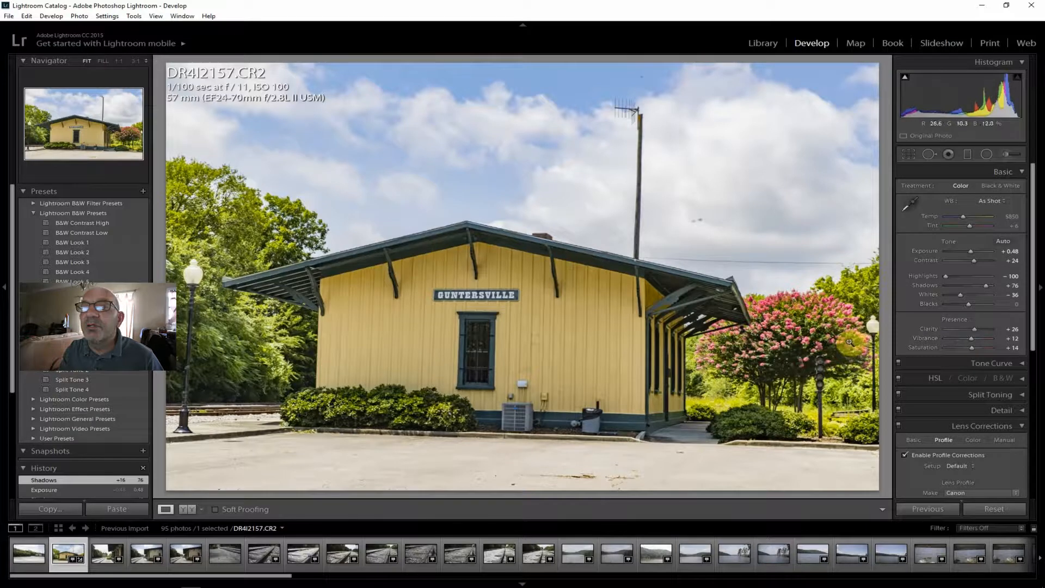
Straighten the depot photo along the curb line in front of the building, giving an angle of -2.00, and apply the crop.
{"action": "left_click", "coordinate": [909, 154]}
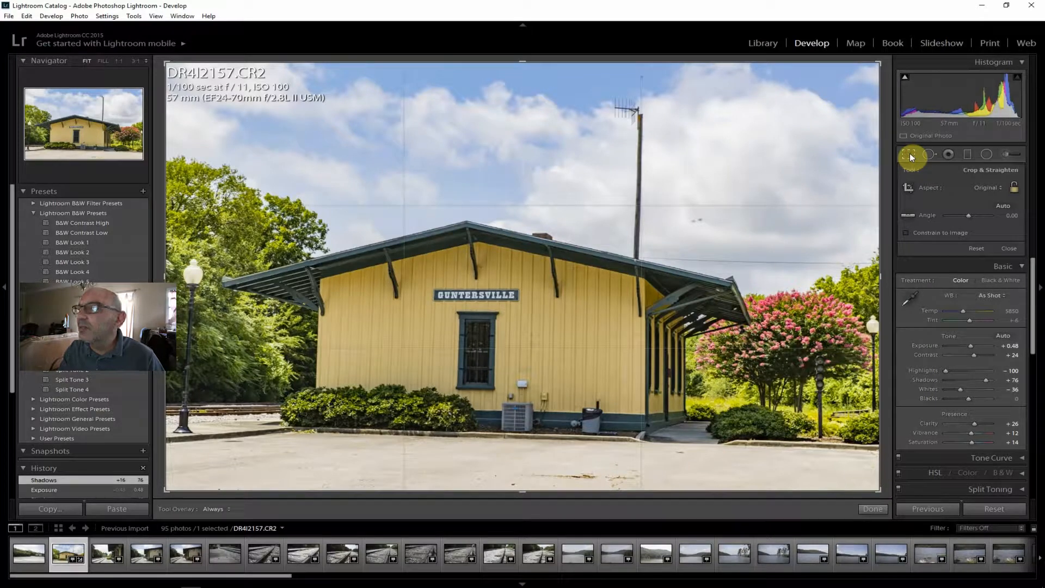
{"action": "left_click", "coordinate": [908, 215]}
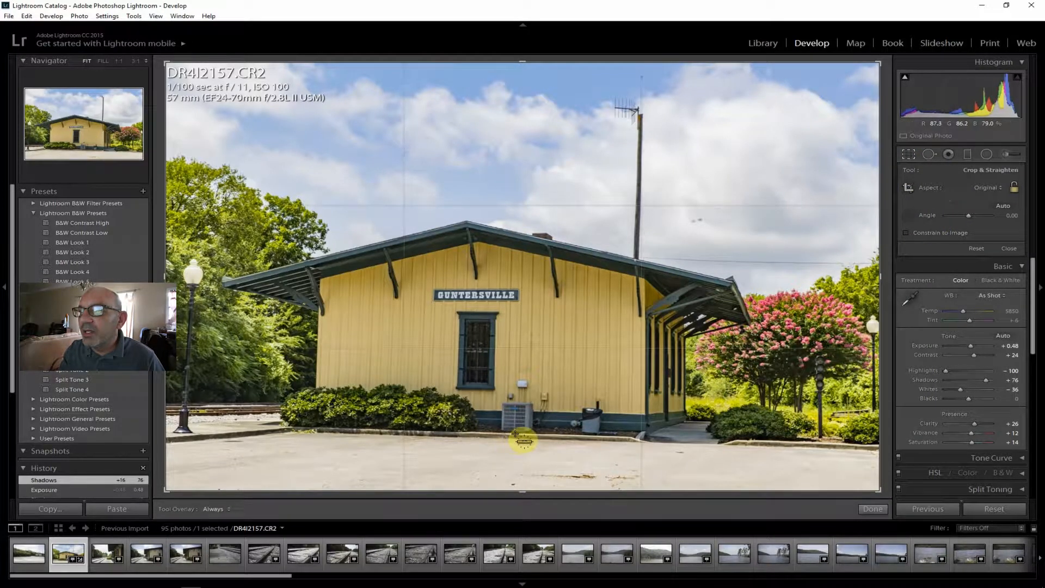
{"action": "left_click_drag", "start_coordinate": [515, 434], "coordinate": [608, 437]}
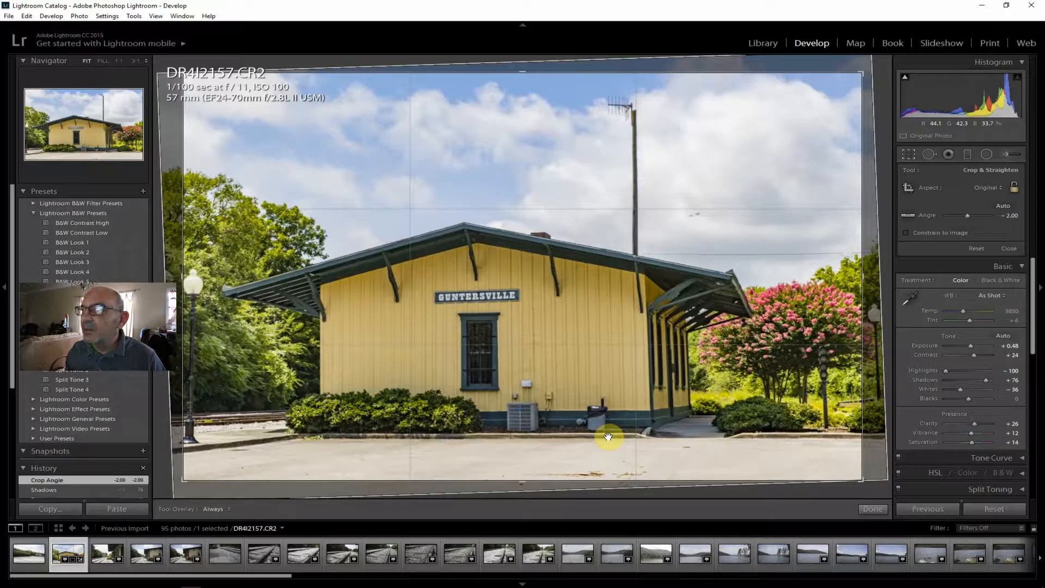
{"action": "key", "text": "Return"}
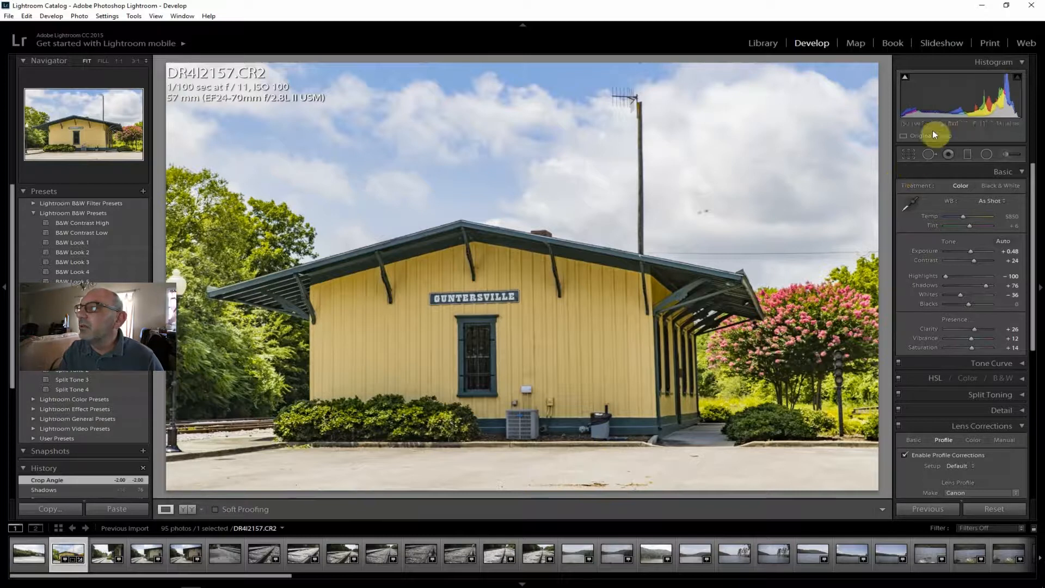
Try to straighten the photo again along the curb in front of the bushes, and undo that angle change.
{"action": "left_click", "coordinate": [907, 148]}
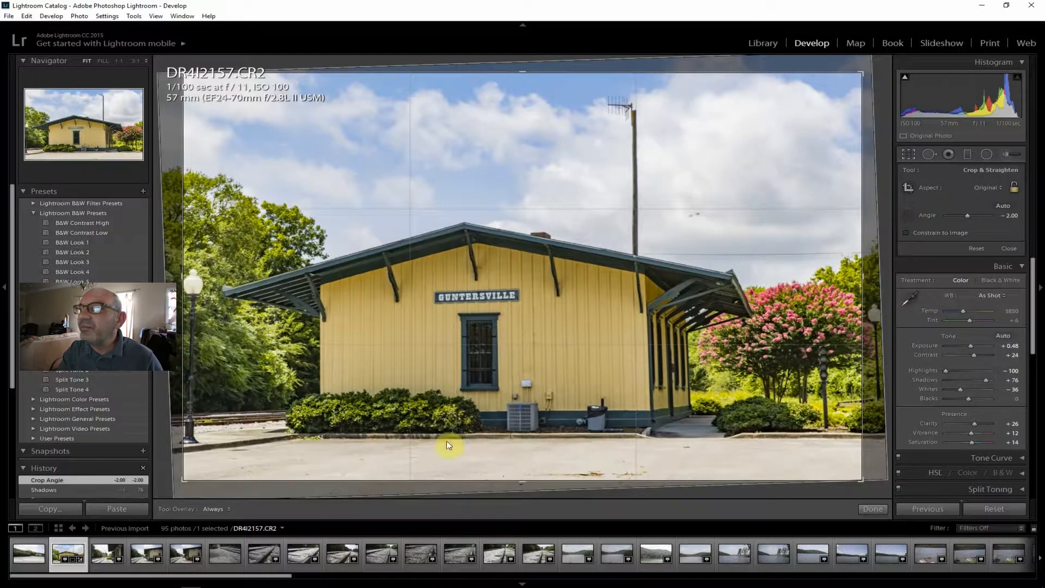
{"action": "left_click_drag", "start_coordinate": [352, 433], "coordinate": [471, 435]}
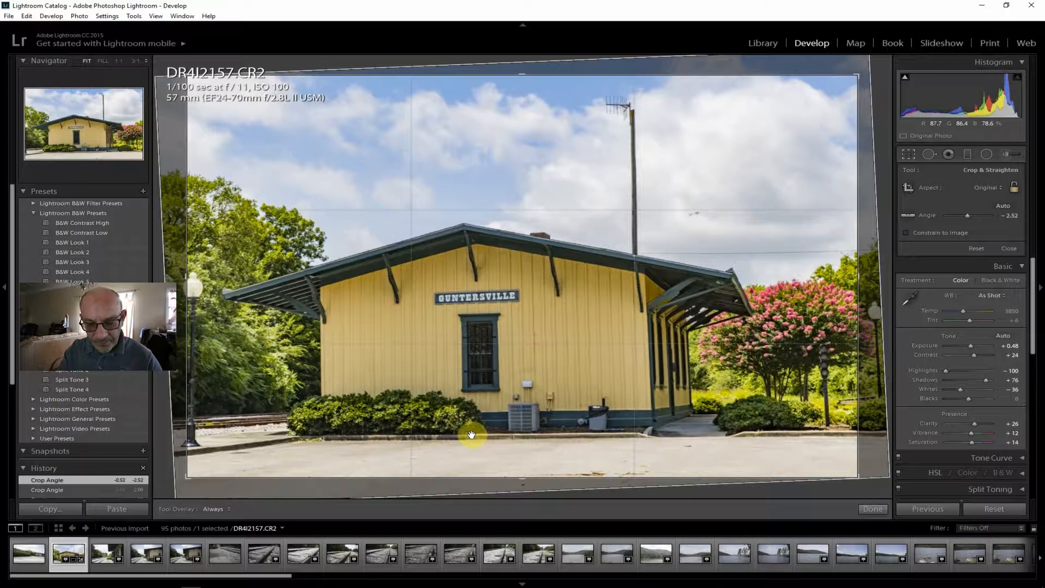
{"action": "key", "text": "ctrl+z"}
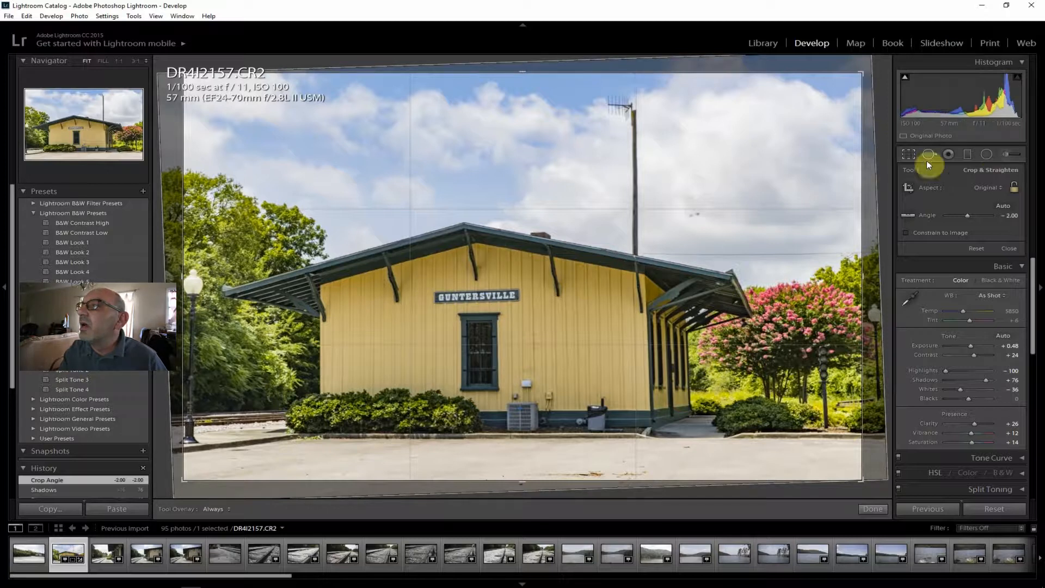
Try to straighten the photo along the top edge of the front window, and undo both remaining crop angle changes.
{"action": "left_click", "coordinate": [908, 214]}
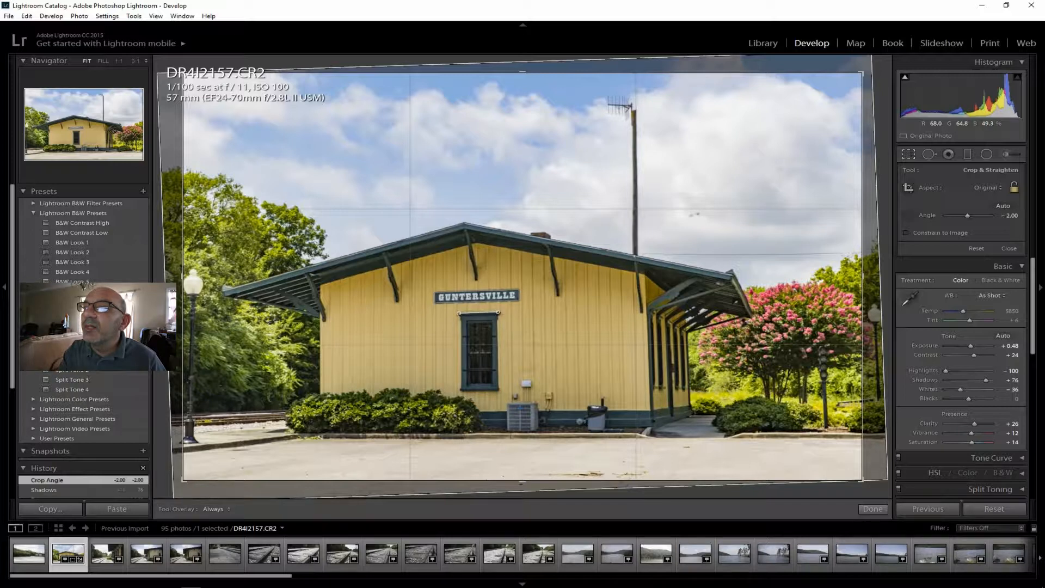
{"action": "left_click_drag", "start_coordinate": [498, 312], "coordinate": [498, 312]}
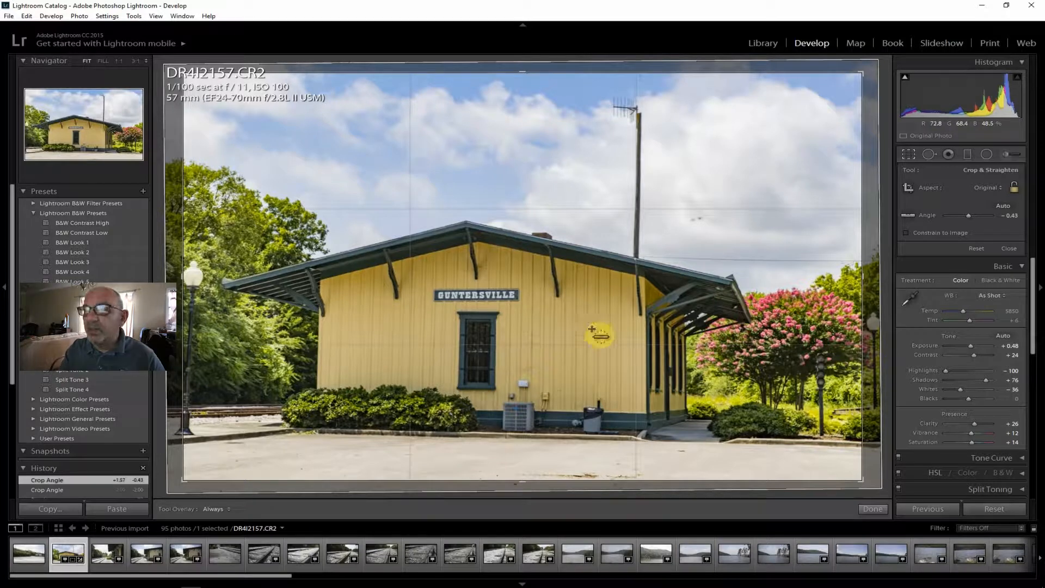
{"action": "key", "text": "ctrl+z"}
{"action": "key", "text": "ctrl+z"}
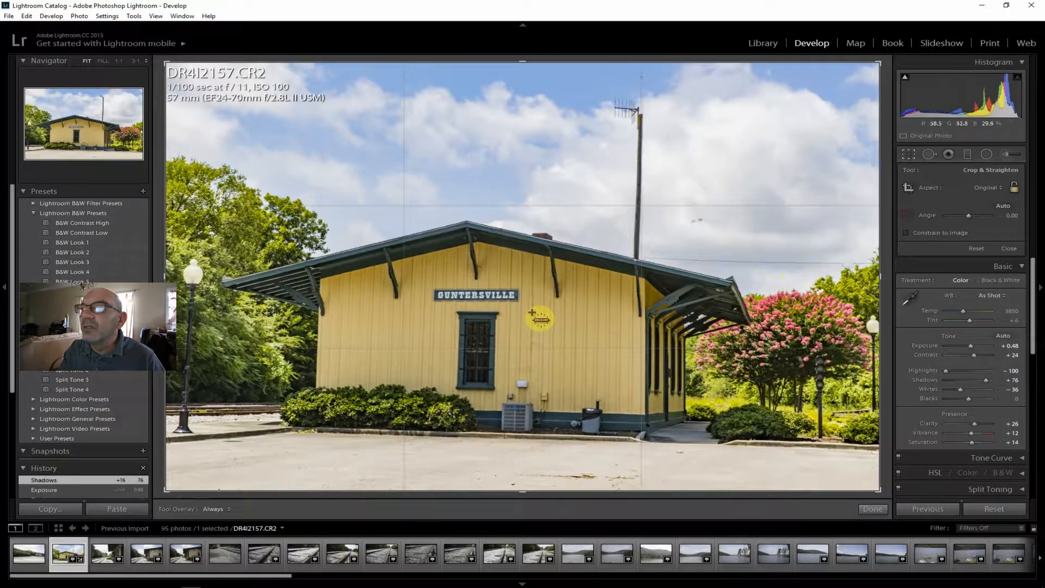
Straighten the depot photo along the top edge of the front window to an angle of -0.76 and apply the crop.
{"action": "left_click_drag", "start_coordinate": [458, 312], "coordinate": [488, 313]}
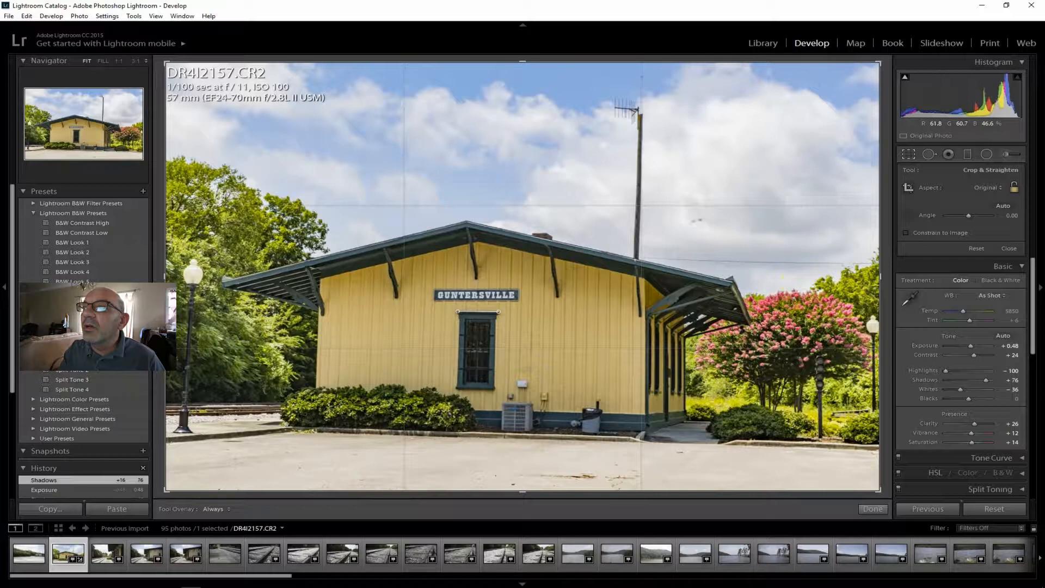
{"action": "left_click_drag", "start_coordinate": [499, 312], "coordinate": [499, 312]}
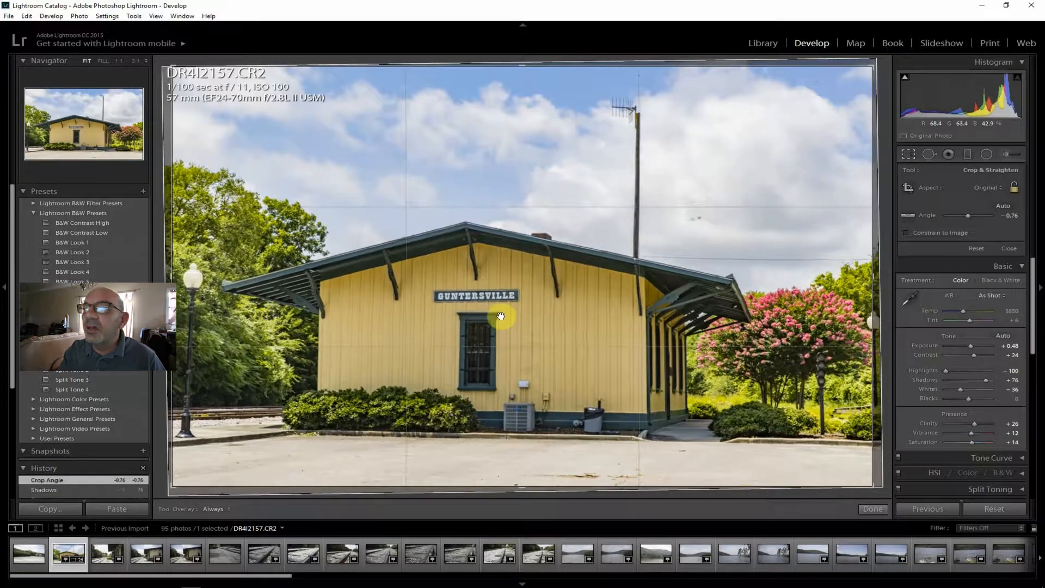
{"action": "key", "text": "Return"}
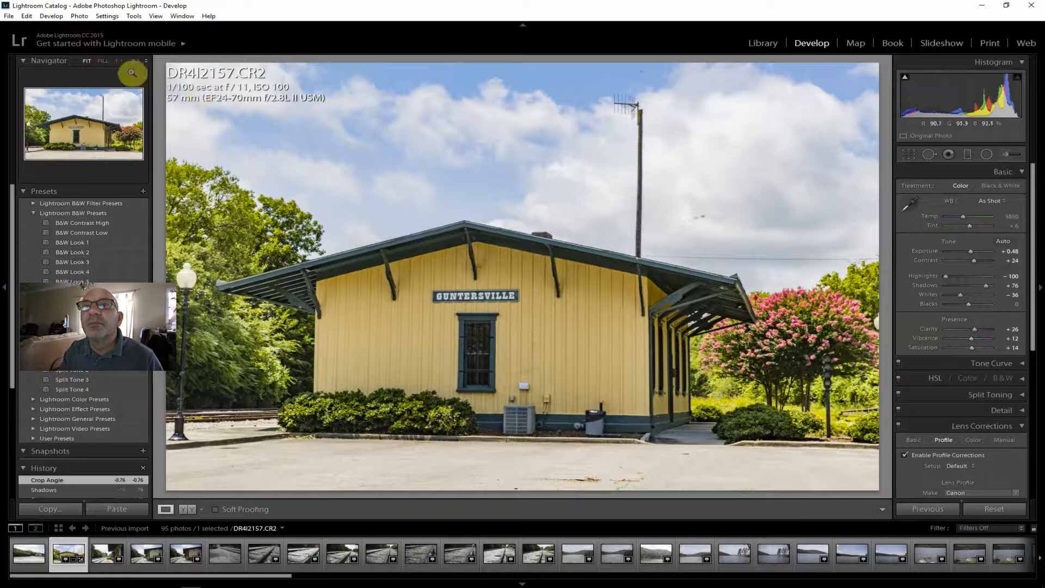
Export the straightened depot photo to the hard drive with the existing export settings.
{"action": "left_click", "coordinate": [9, 16]}
{"action": "left_click", "coordinate": [33, 136]}
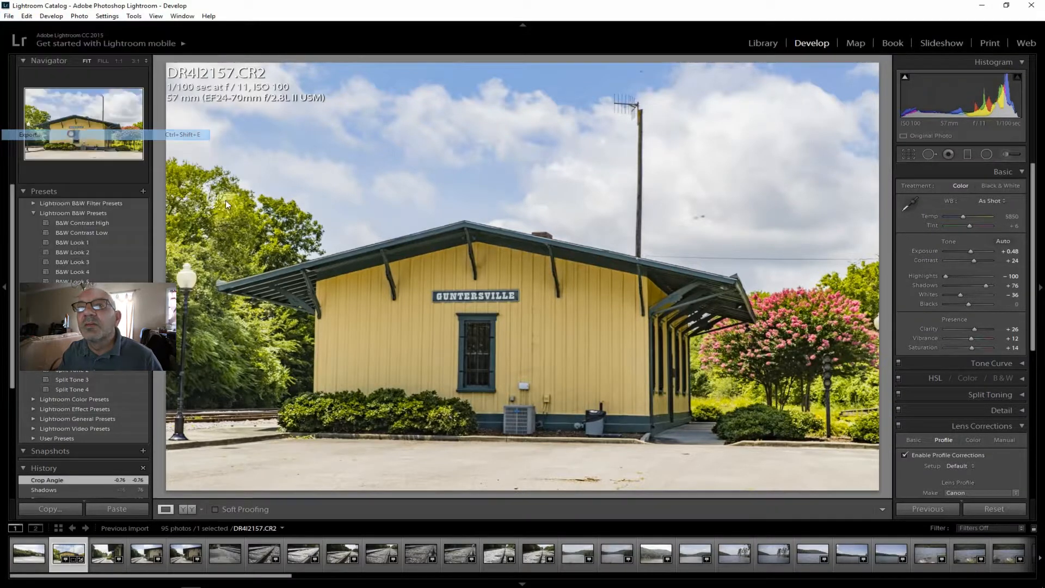
{"action": "left_click", "coordinate": [695, 569]}
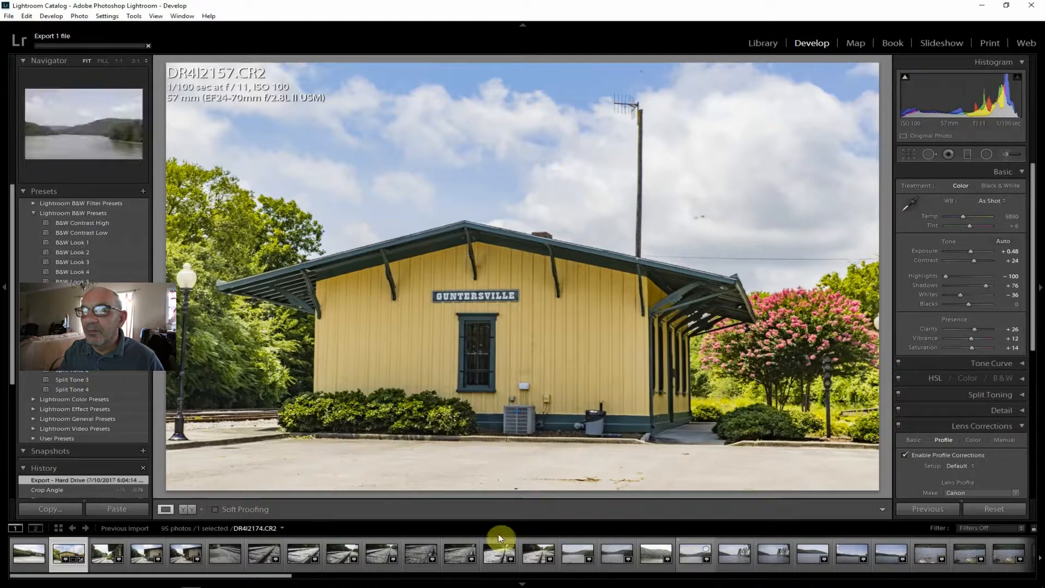
Open photo DR4I2159.CR2 of the depot beside the tracks and enable its lens profile corrections.
{"action": "left_click", "coordinate": [106, 556]}
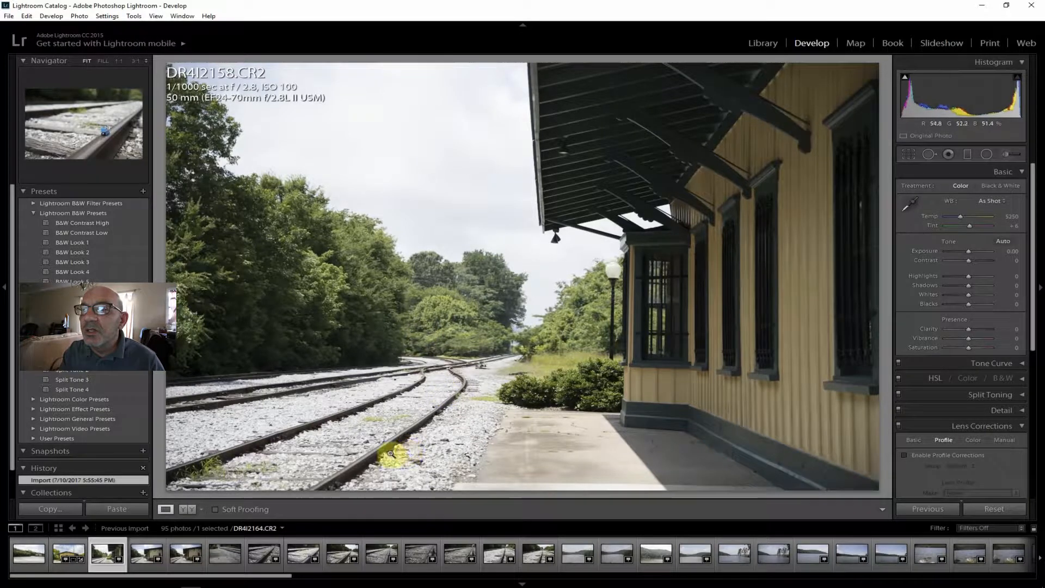
{"action": "left_click", "coordinate": [145, 554]}
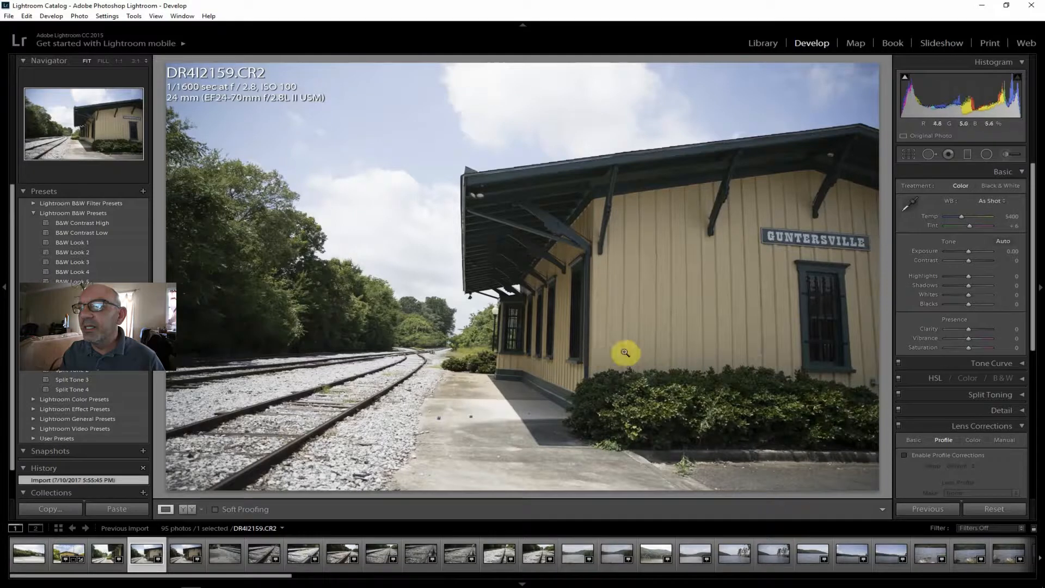
{"action": "left_click", "coordinate": [923, 456]}
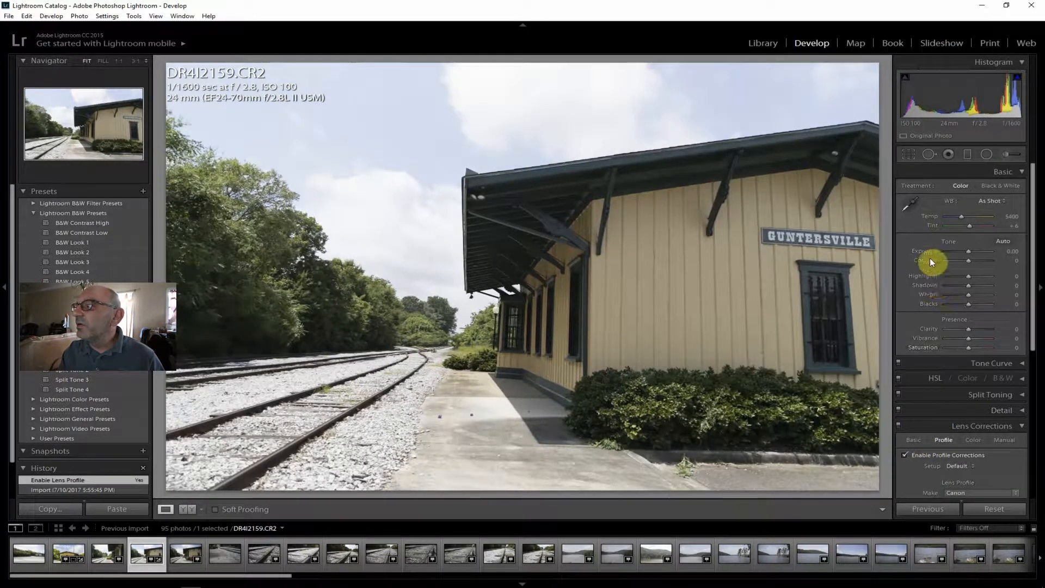
Set contrast to +29, clarity to +26, highlights to -71 and shadows to +45 for the trackside depot photo.
{"action": "left_click_drag", "start_coordinate": [968, 261], "coordinate": [975, 260]}
{"action": "left_click_drag", "start_coordinate": [968, 329], "coordinate": [975, 325]}
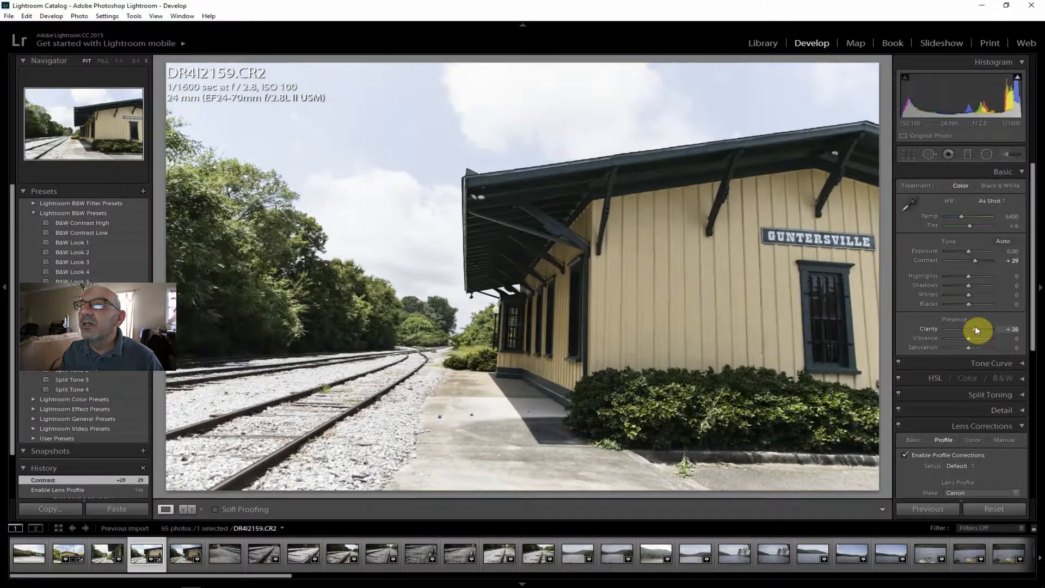
{"action": "left_click_drag", "start_coordinate": [974, 326], "coordinate": [975, 325]}
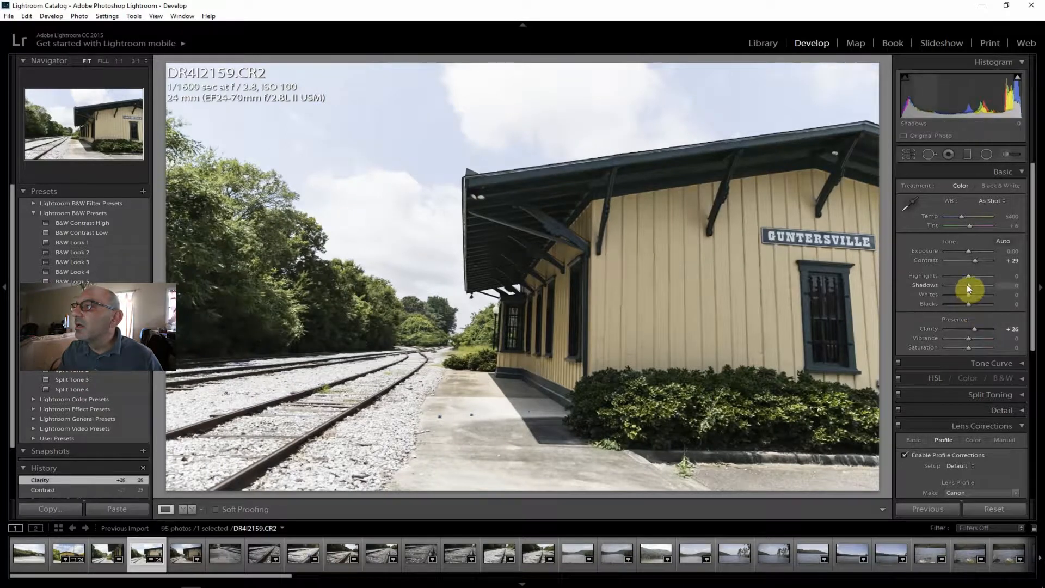
{"action": "left_click_drag", "start_coordinate": [969, 276], "coordinate": [953, 276]}
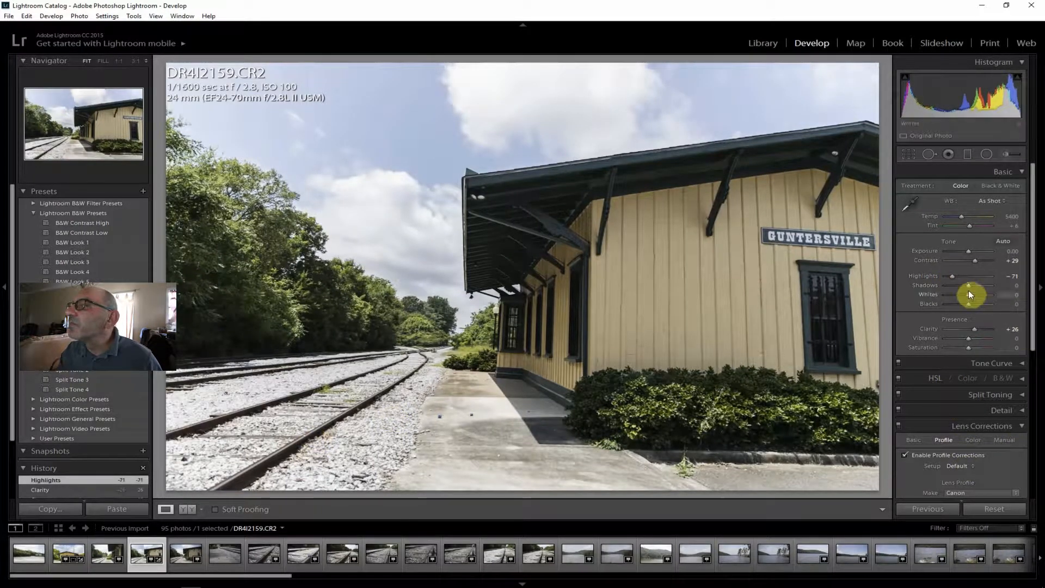
{"action": "left_click_drag", "start_coordinate": [969, 285], "coordinate": [978, 285]}
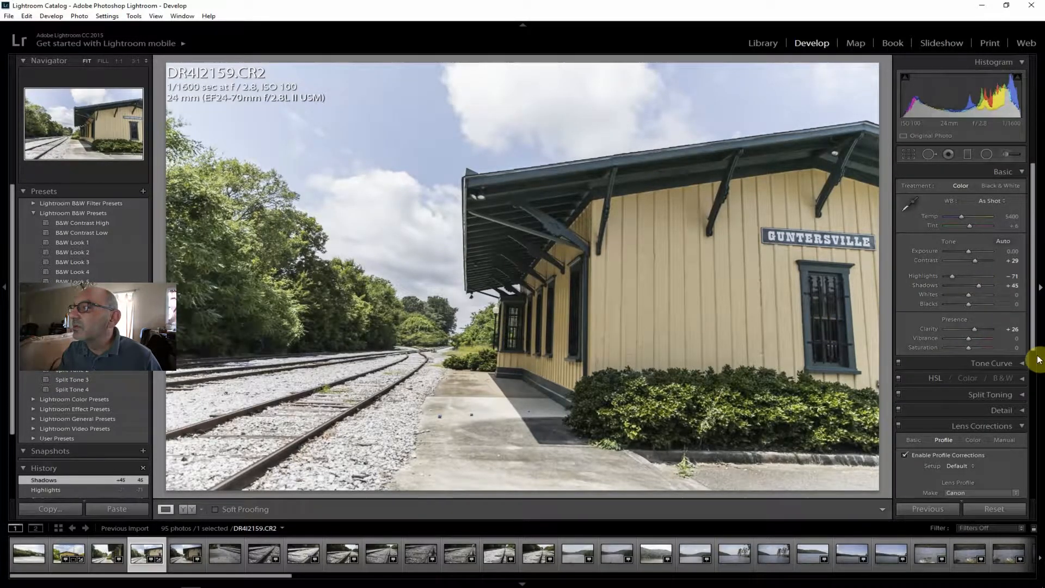
Set vibrance to +14 and saturation to +10 for the trackside depot photo.
{"action": "left_click_drag", "start_coordinate": [968, 338], "coordinate": [971, 339]}
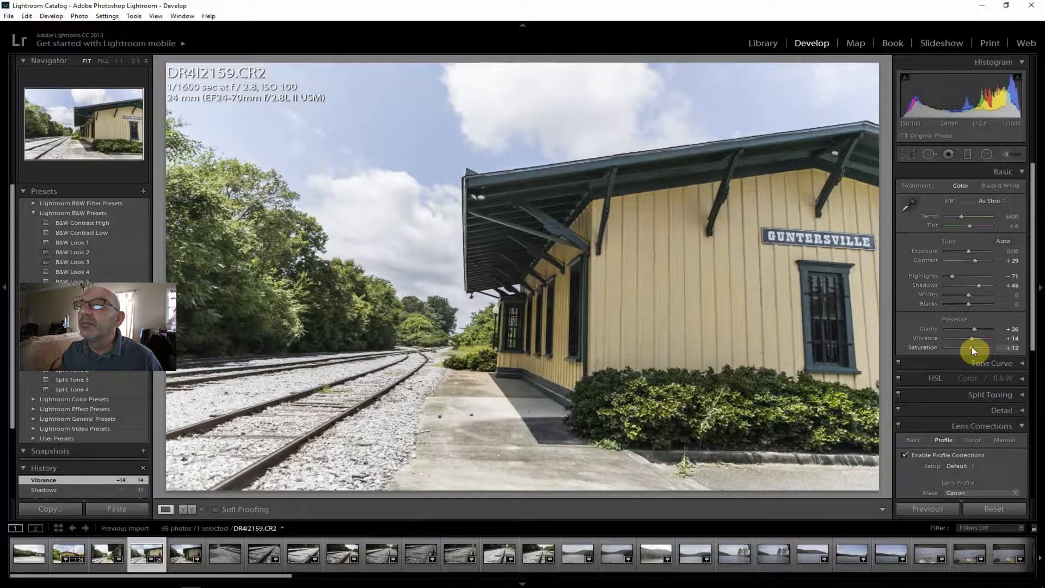
{"action": "left_click_drag", "start_coordinate": [974, 347], "coordinate": [974, 347]}
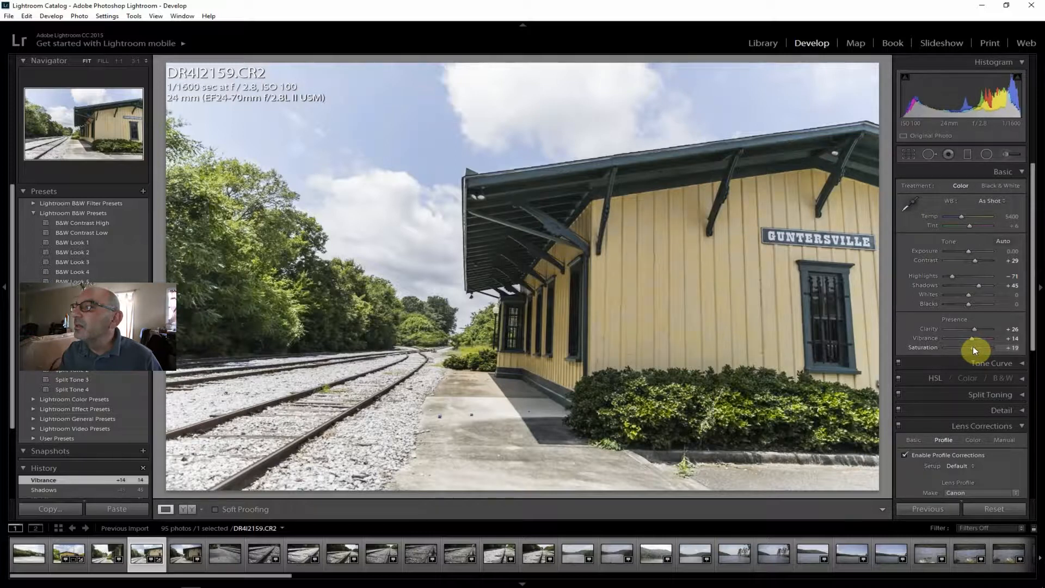
{"action": "left_click_drag", "start_coordinate": [971, 347], "coordinate": [969, 347]}
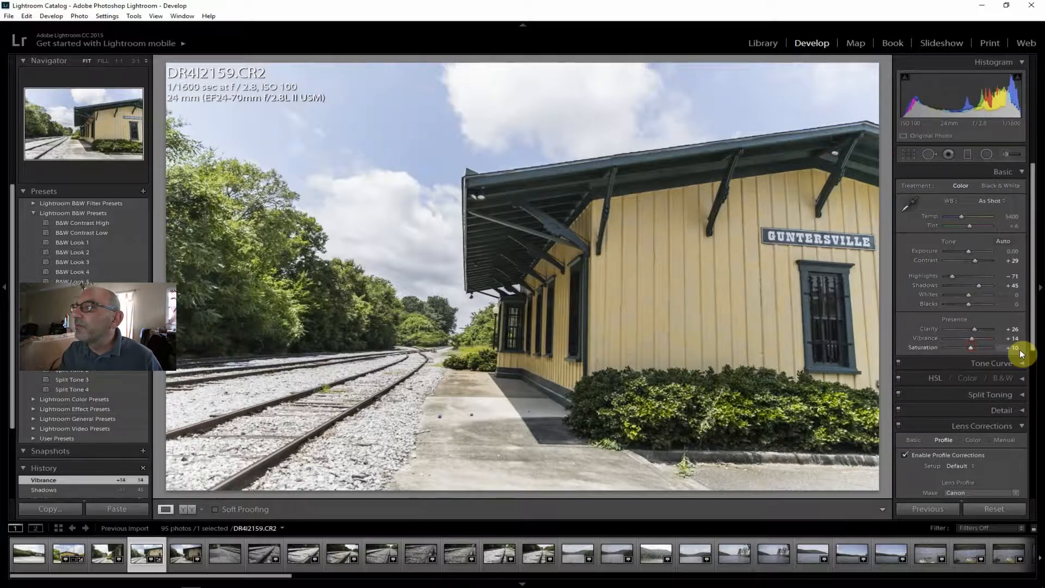
Set the dehaze amount of the trackside depot photo to +40.
{"action": "left_click_drag", "start_coordinate": [1034, 310], "coordinate": [1037, 482]}
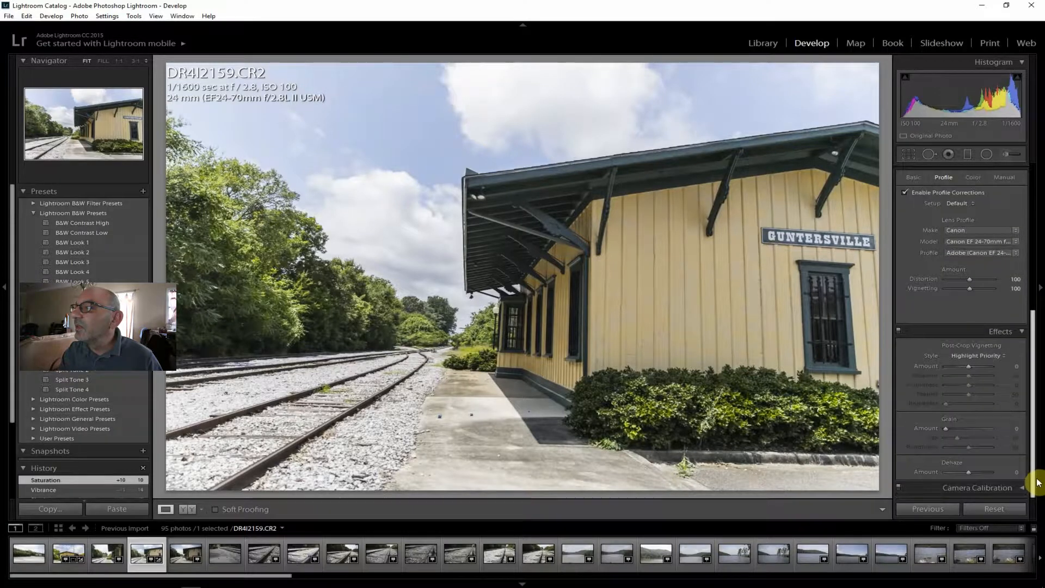
{"action": "left_click_drag", "start_coordinate": [968, 474], "coordinate": [978, 472]}
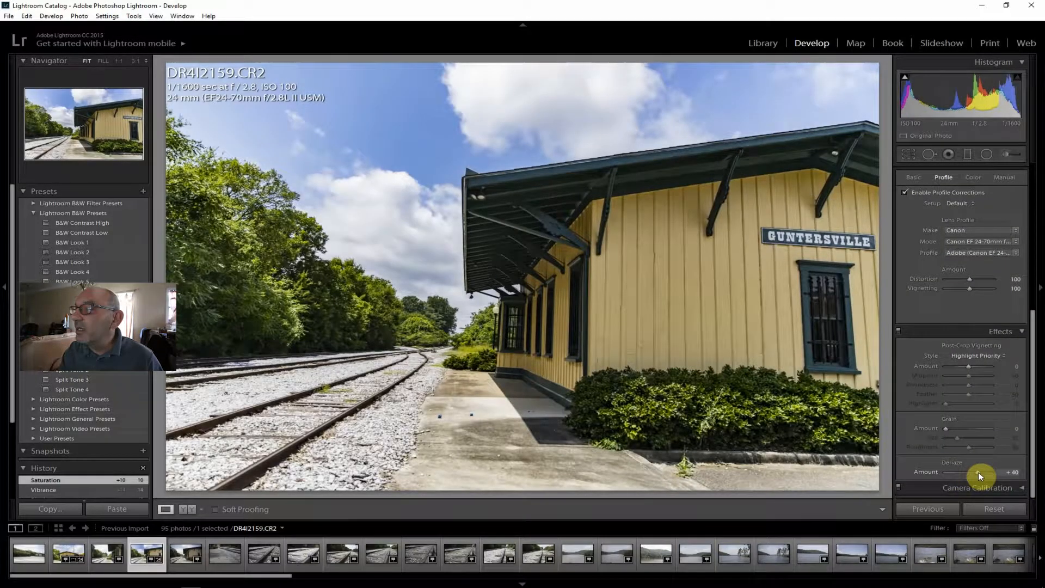
{"action": "left_click_drag", "start_coordinate": [978, 472], "coordinate": [977, 472]}
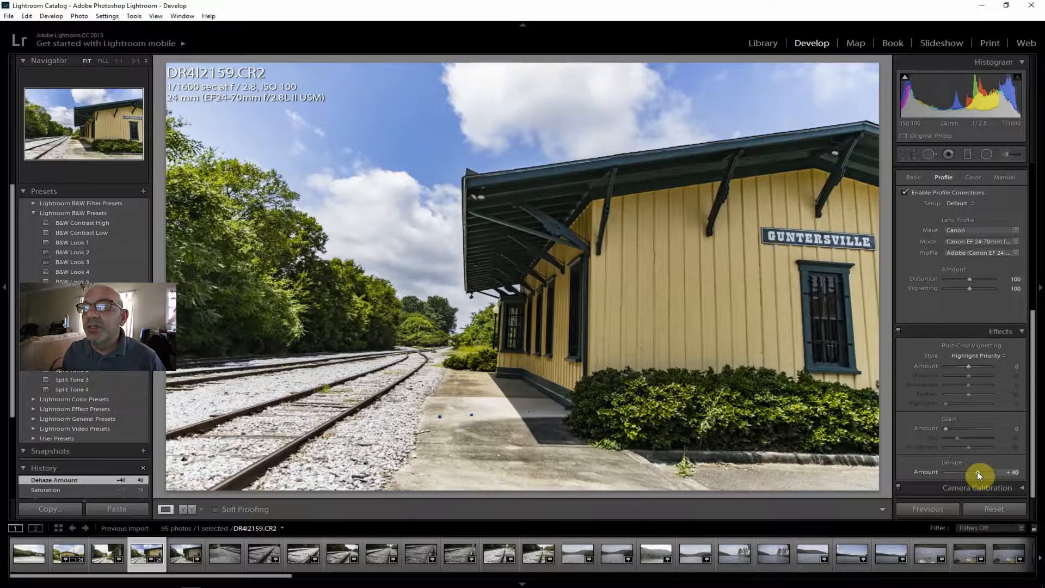
Raise the shadows of the trackside depot photo to +64.
{"action": "left_click_drag", "start_coordinate": [1034, 424], "coordinate": [1033, 252]}
{"action": "left_click_drag", "start_coordinate": [980, 286], "coordinate": [984, 286]}
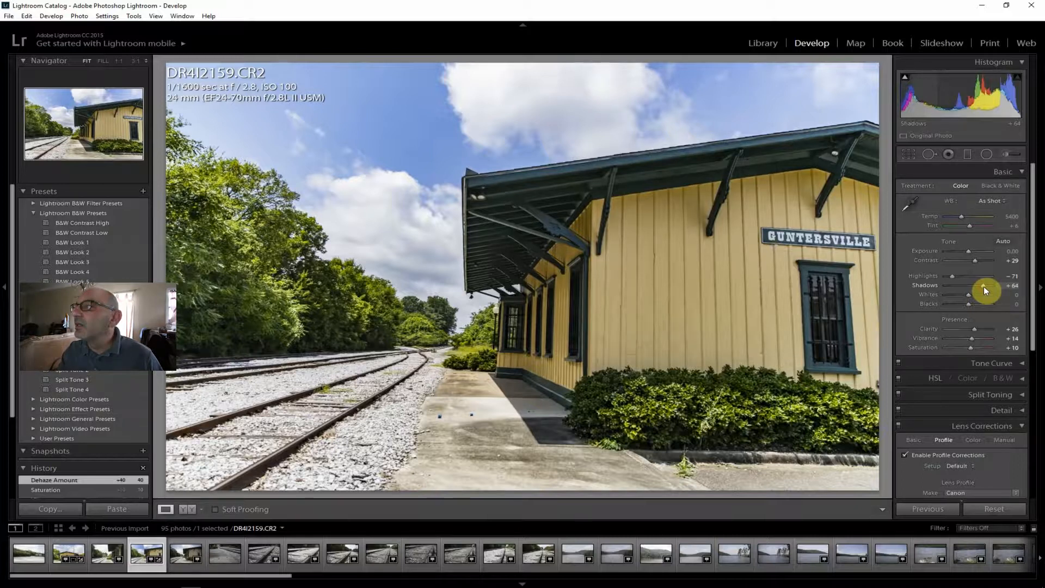
{"action": "left_click_drag", "start_coordinate": [984, 287], "coordinate": [984, 286]}
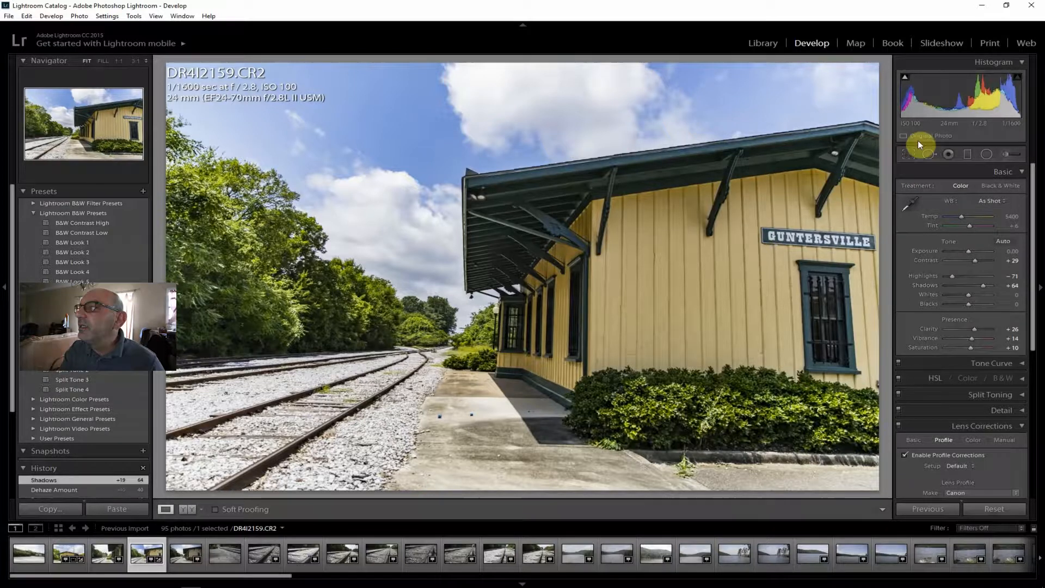
Straighten the trackside depot photo along a horizontal line across the walkway to an angle of -1.03 and apply the crop.
{"action": "left_click", "coordinate": [909, 155]}
{"action": "left_click", "coordinate": [907, 217]}
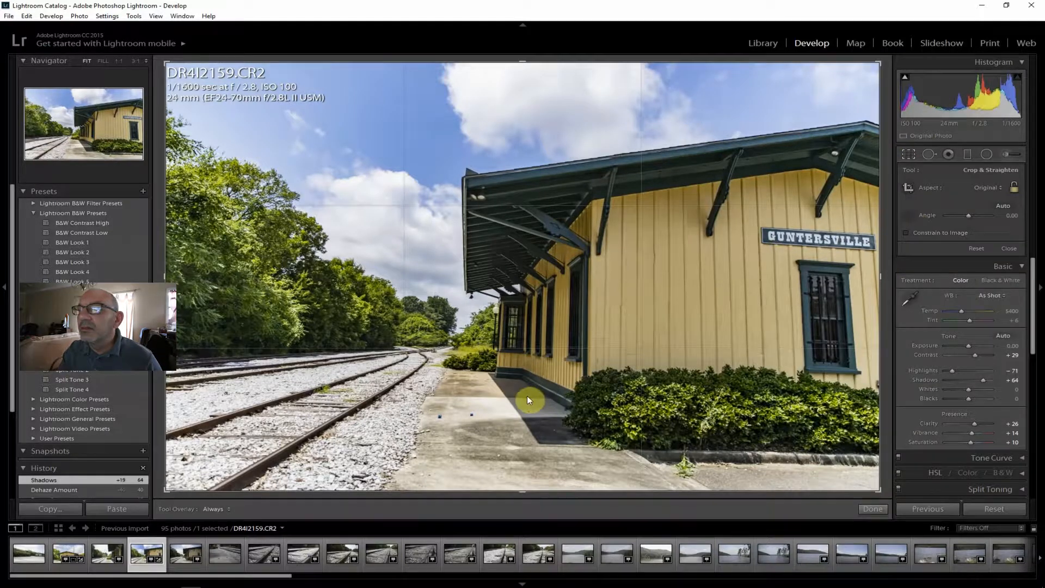
{"action": "mouse_move", "coordinate": [508, 398]}
{"action": "left_mouse_down"}
{"action": "mouse_move", "coordinate": [566, 400]}
{"action": "mouse_move", "coordinate": [549, 399]}
{"action": "left_mouse_up"}
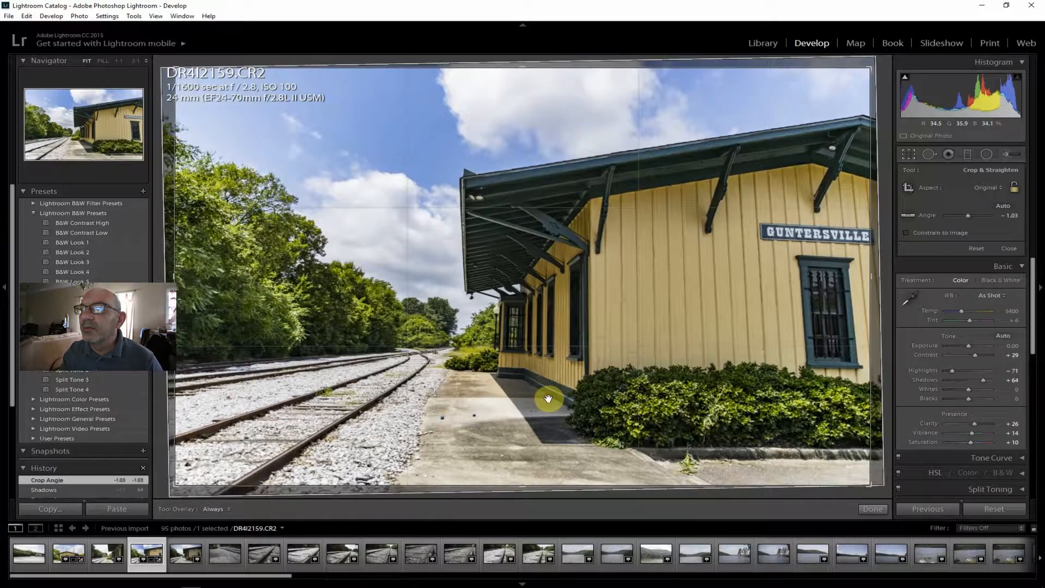
{"action": "key", "text": "Return"}
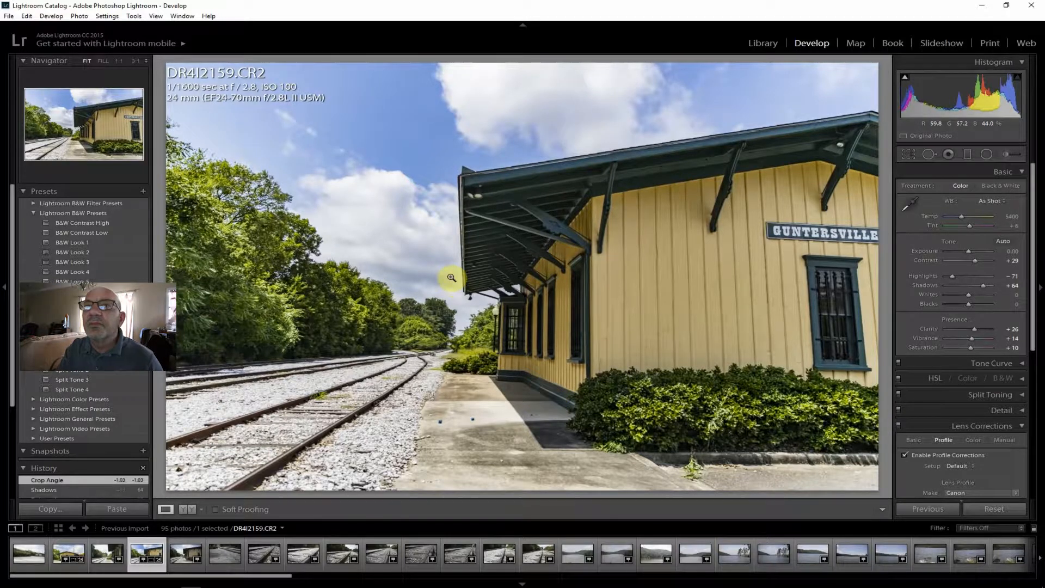
Export the finished trackside photo DR4I2159.CR2 to the hard drive with the existing export settings.
{"action": "left_click", "coordinate": [9, 16]}
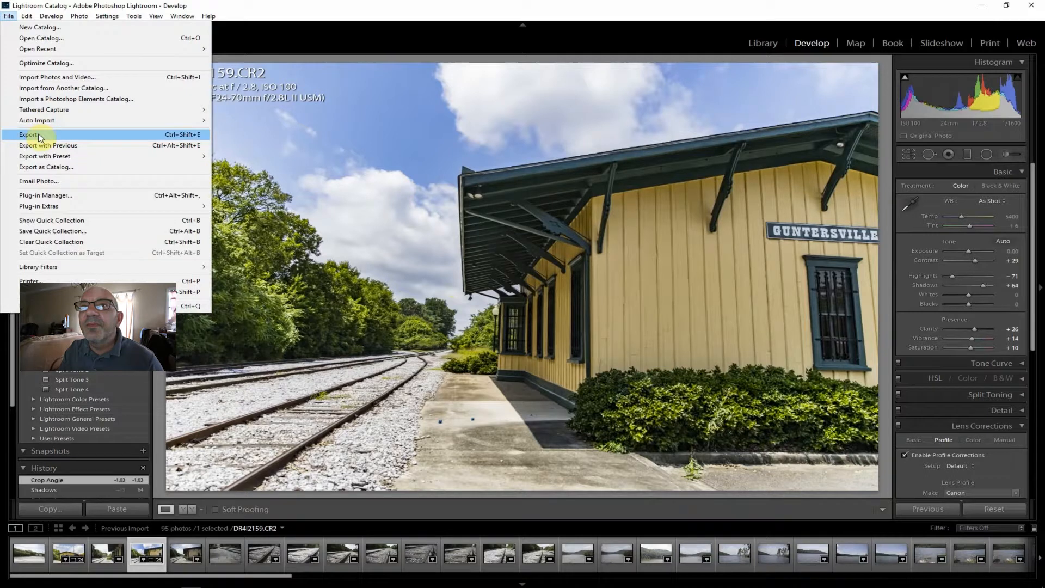
{"action": "left_click", "coordinate": [40, 135]}
{"action": "left_click", "coordinate": [690, 568]}
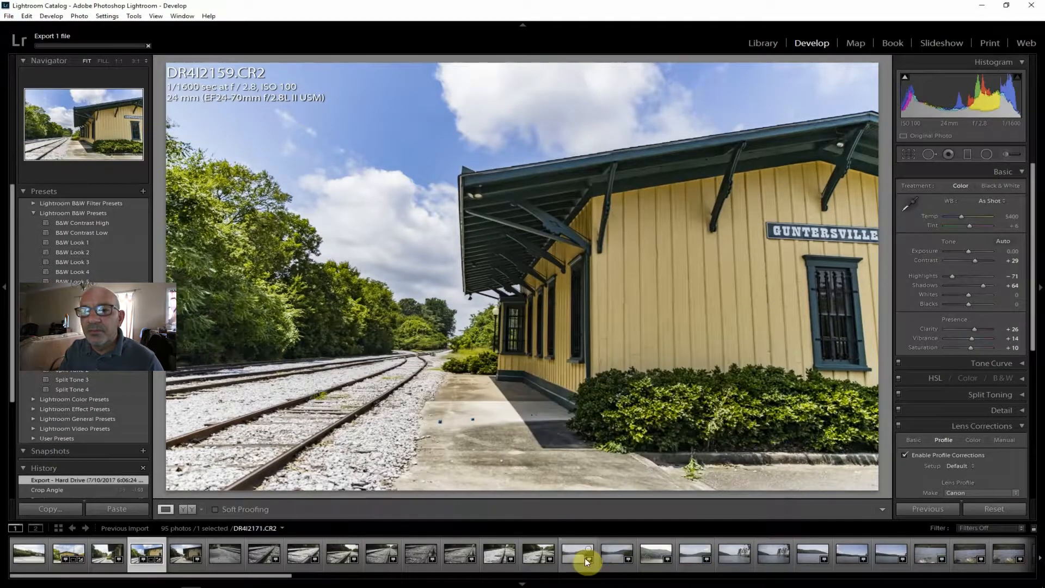
Look through the photos from DR4I2160.CR2 to DR4I2168.CR2 and check the toy train's focus close up in DR4I2163.CR2.
{"action": "left_click", "coordinate": [188, 560]}
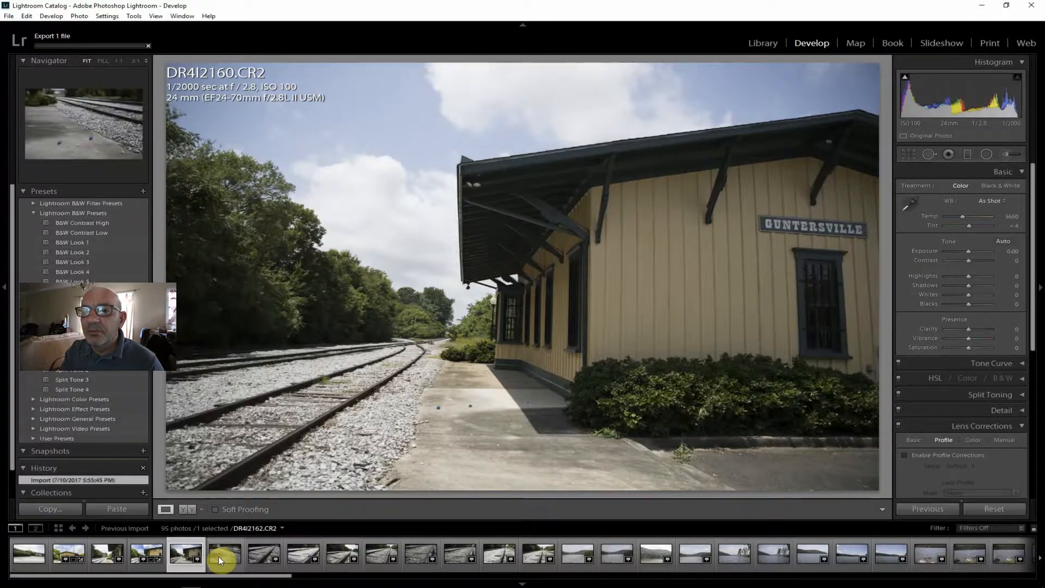
{"action": "left_click", "coordinate": [217, 557]}
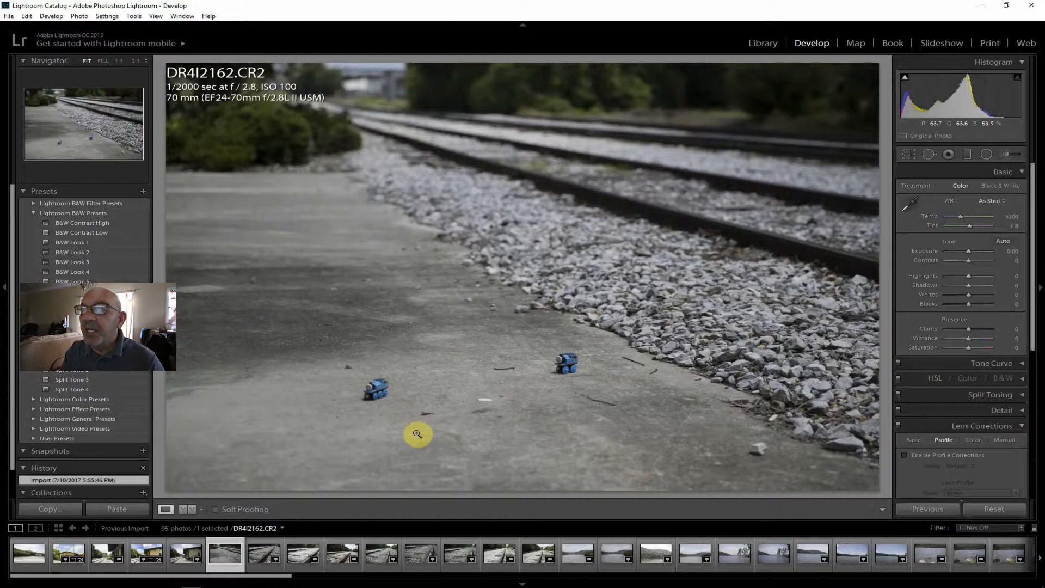
{"action": "left_click", "coordinate": [259, 555]}
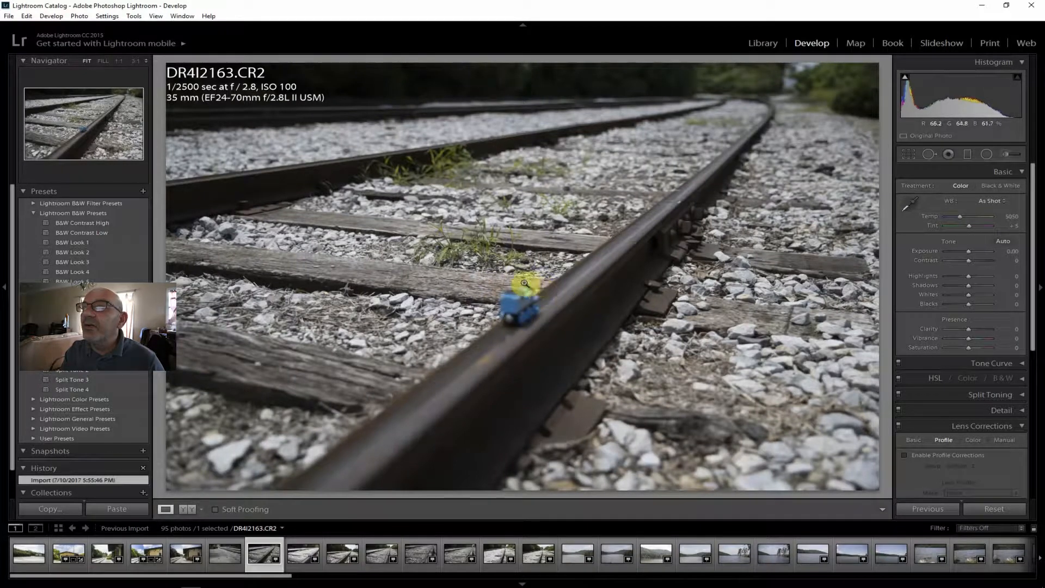
{"action": "left_click", "coordinate": [524, 300]}
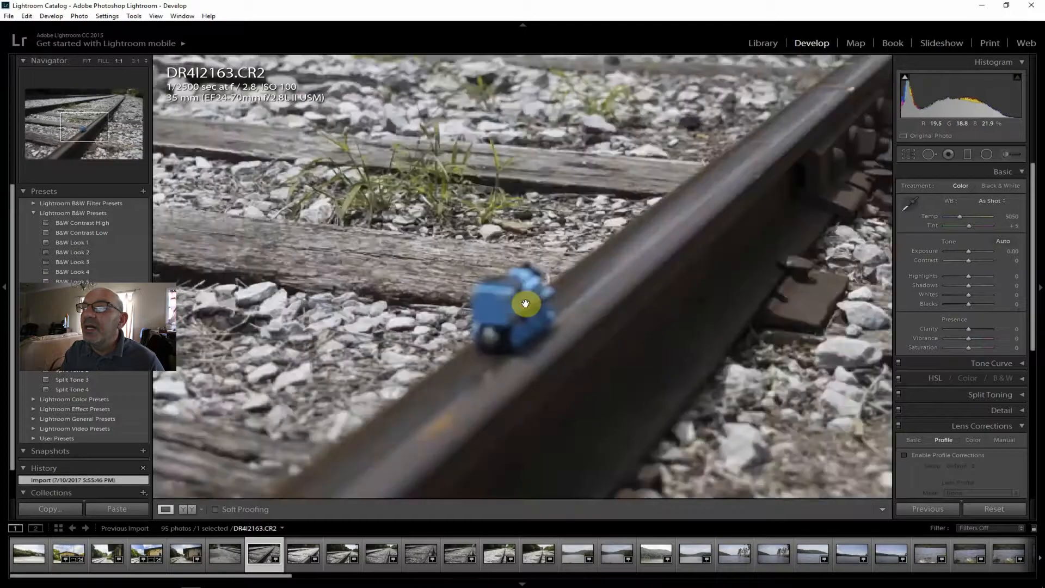
{"action": "left_click", "coordinate": [86, 61]}
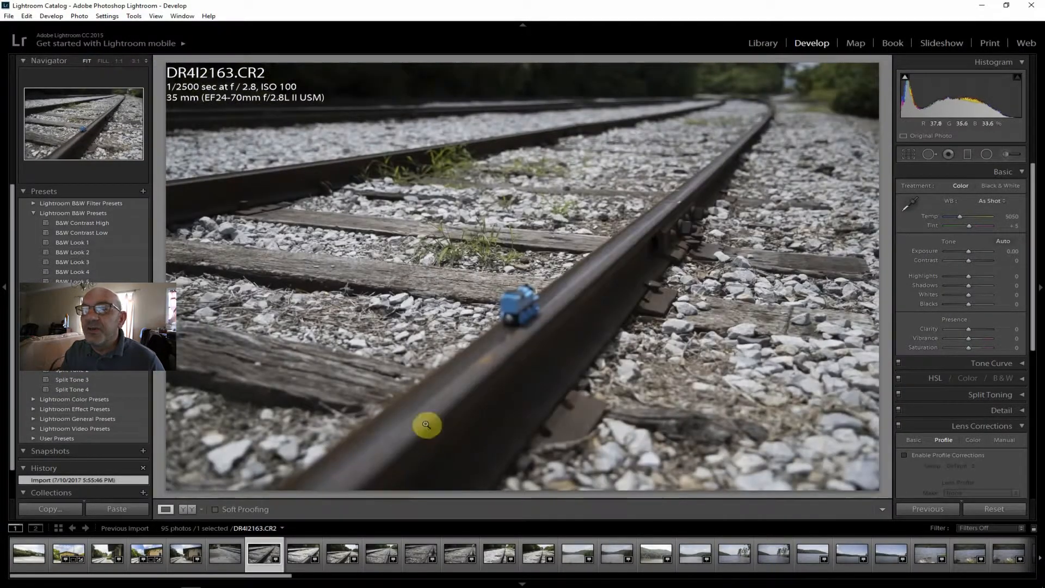
{"action": "left_click", "coordinate": [306, 549]}
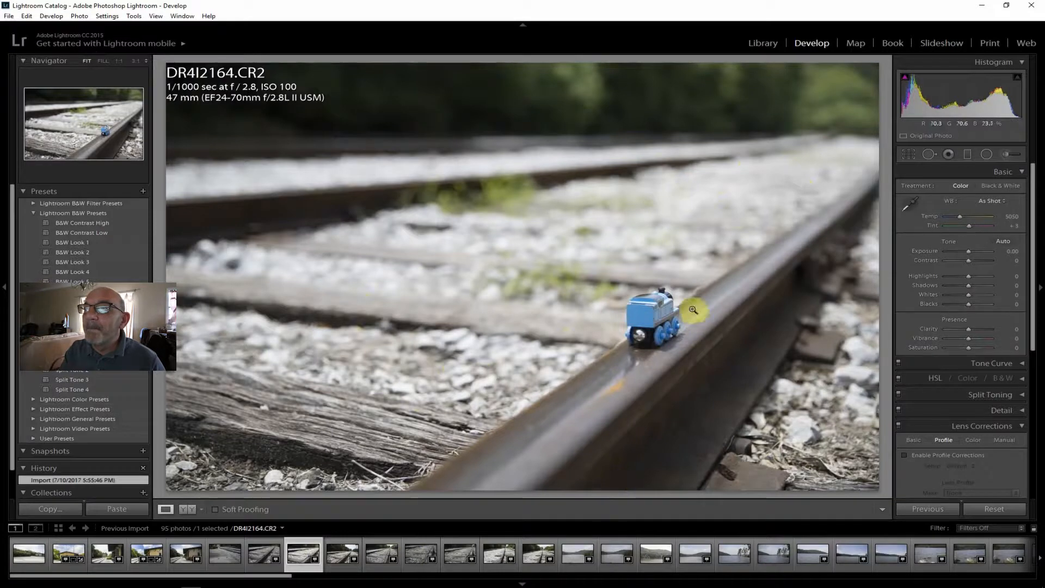
{"action": "left_click", "coordinate": [340, 555]}
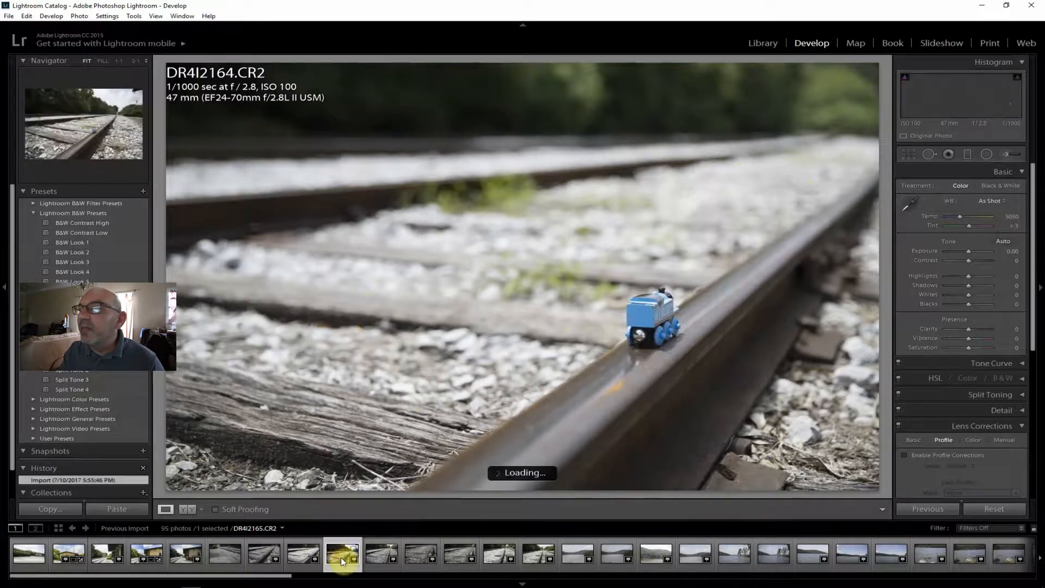
{"action": "left_click", "coordinate": [383, 552]}
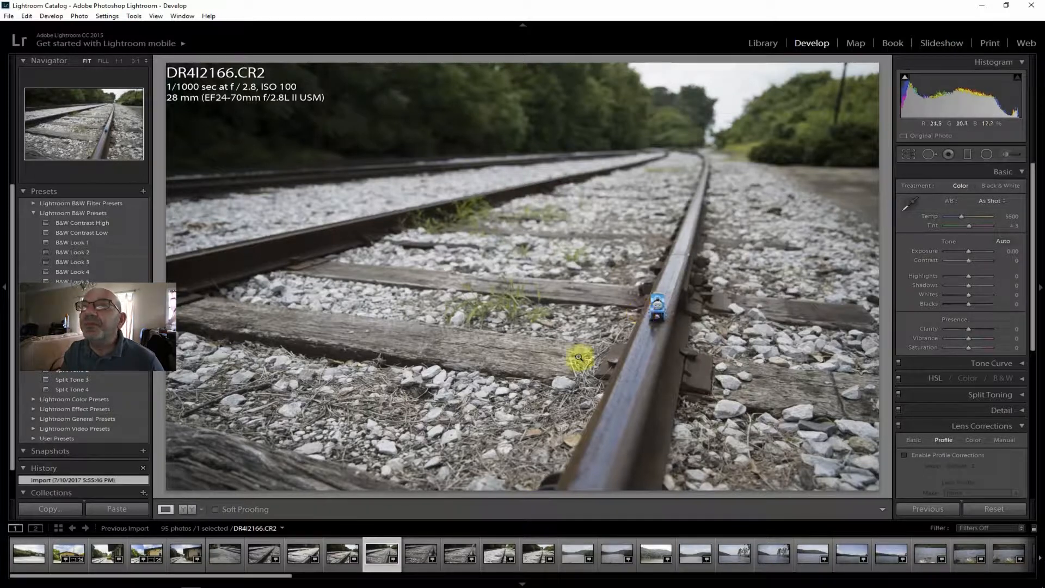
{"action": "left_click", "coordinate": [416, 553]}
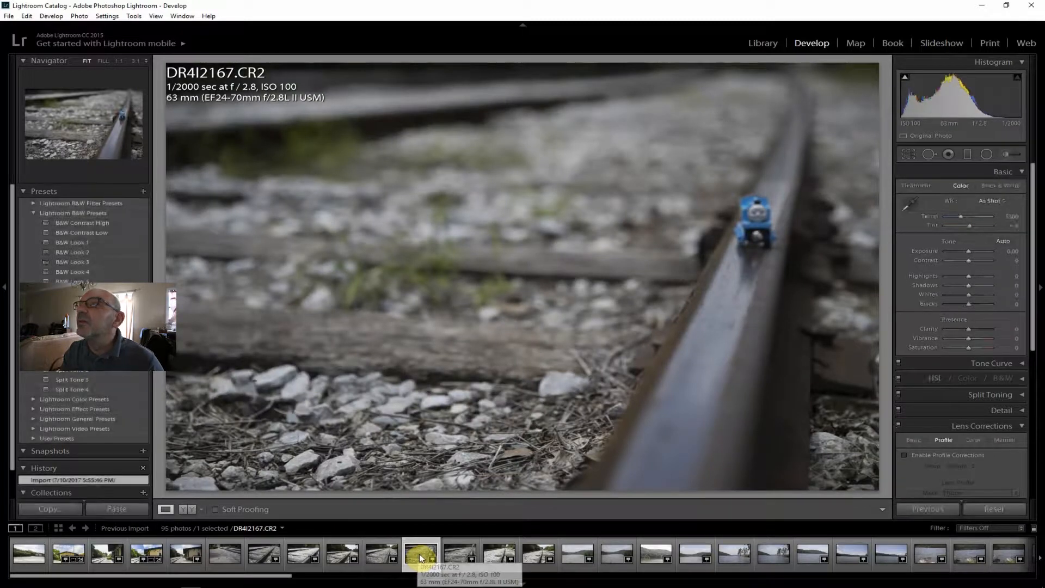
{"action": "left_click", "coordinate": [462, 553]}
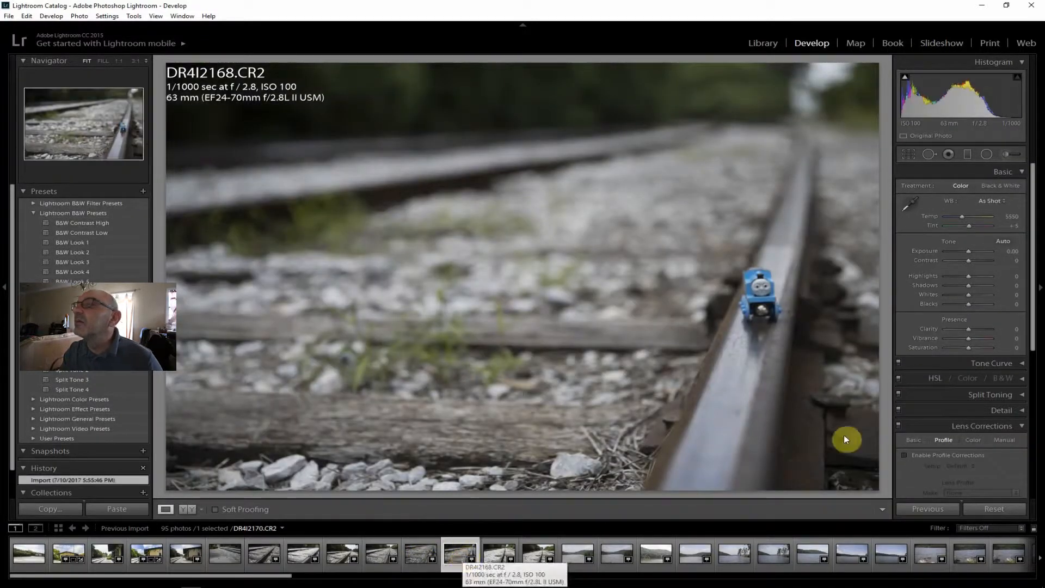
Compare the toy train's sharpness at 1:1 in photos DR4I2168.CR2, DR4I2166.CR2, DR4I2169.CR2 and DR4I2170.CR2.
{"action": "left_click", "coordinate": [764, 351]}
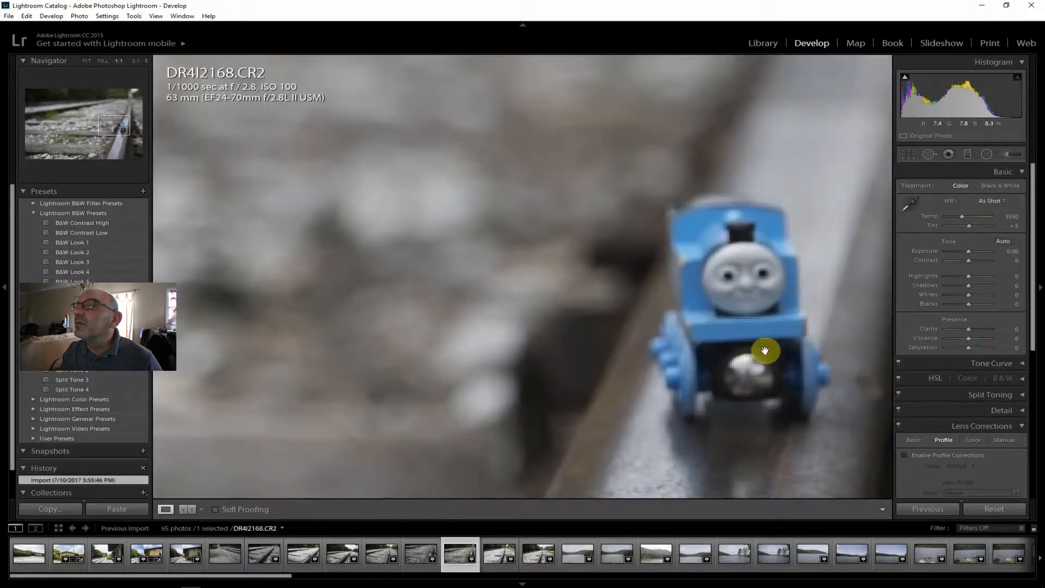
{"action": "left_click", "coordinate": [86, 61]}
{"action": "left_click", "coordinate": [371, 554]}
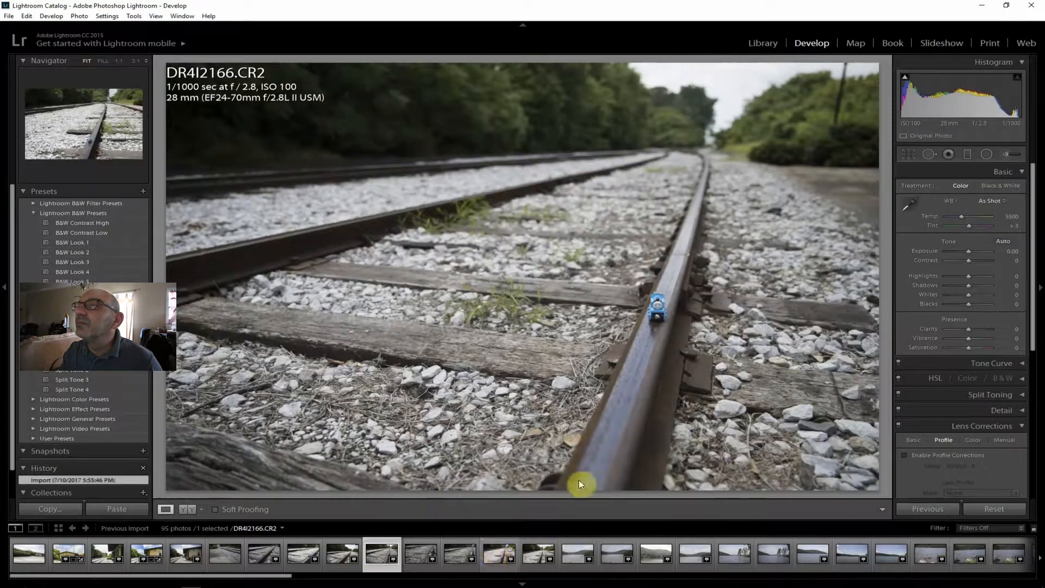
{"action": "left_click", "coordinate": [656, 305]}
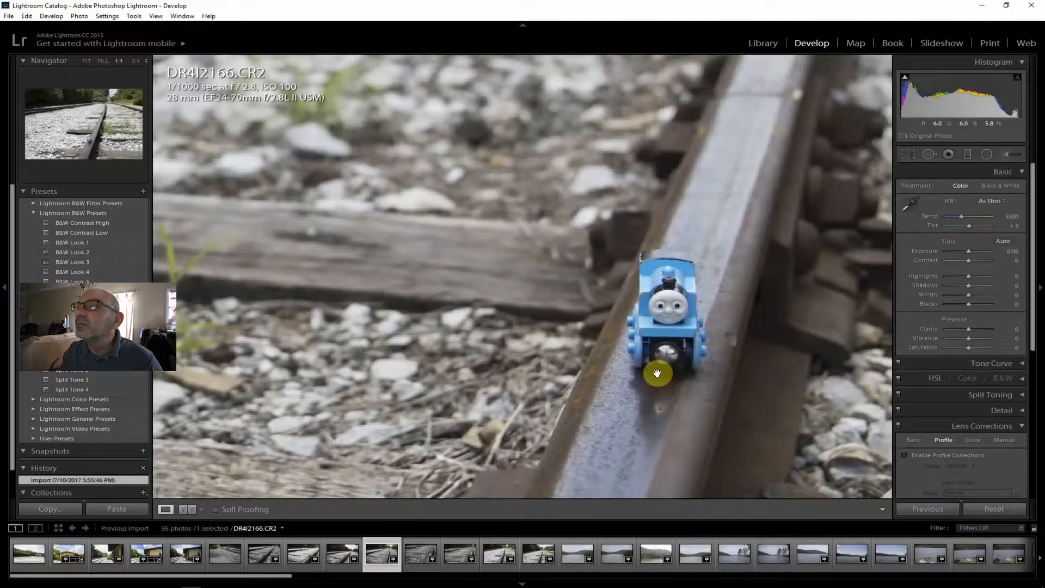
{"action": "left_click", "coordinate": [87, 60]}
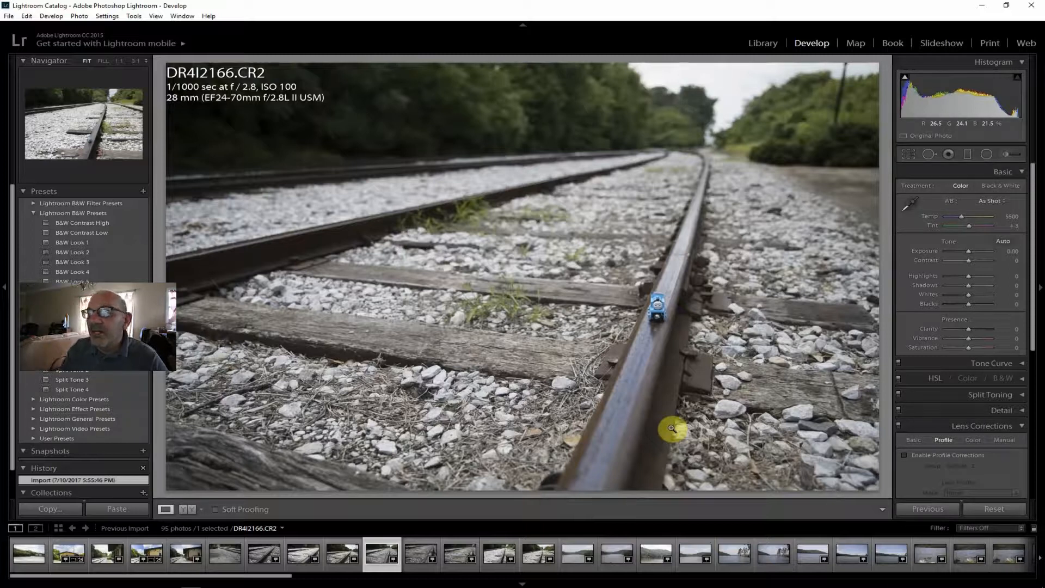
{"action": "left_click", "coordinate": [497, 552]}
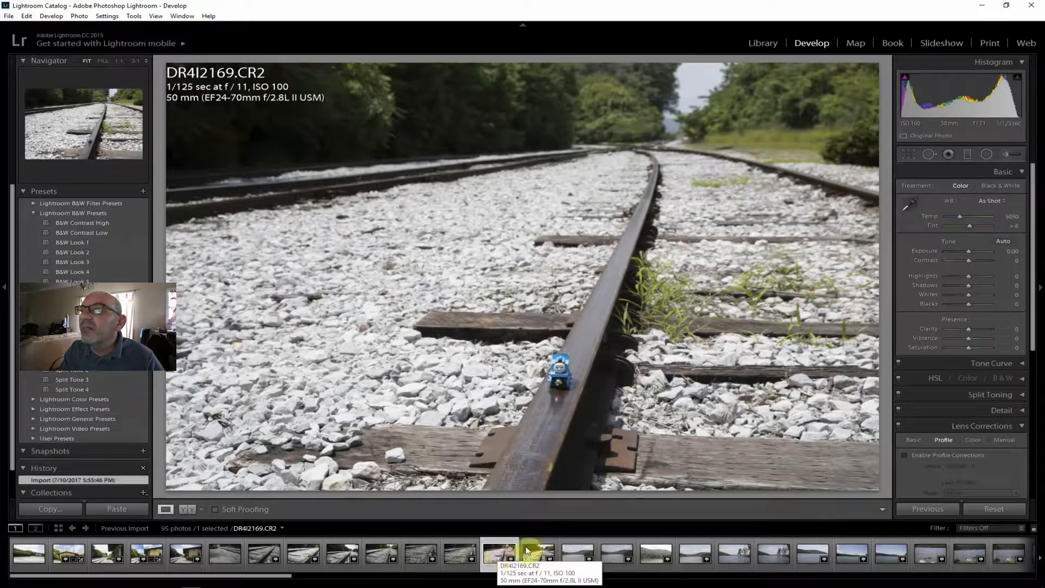
{"action": "left_click", "coordinate": [563, 372]}
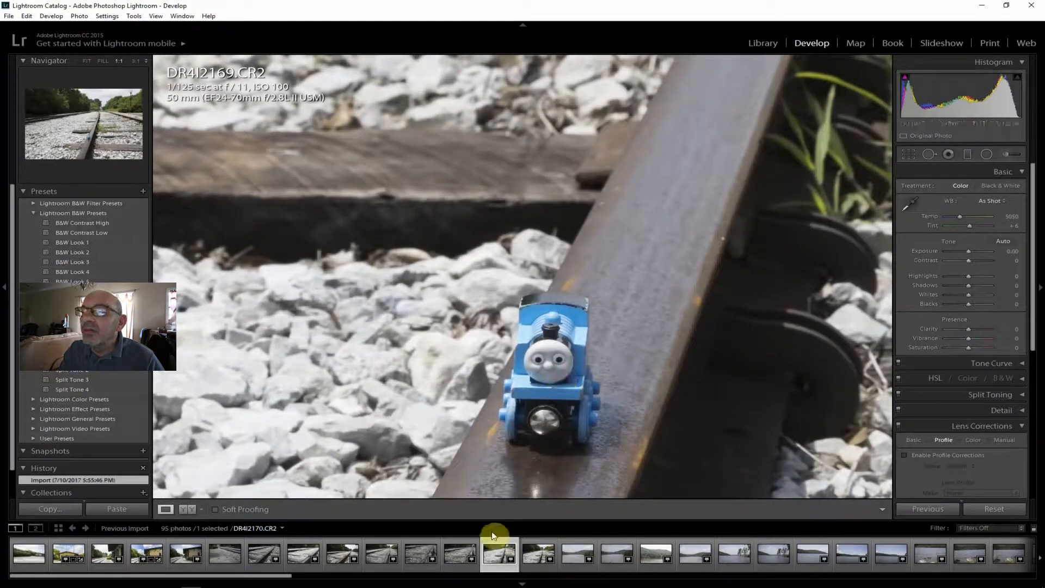
{"action": "left_click", "coordinate": [533, 557]}
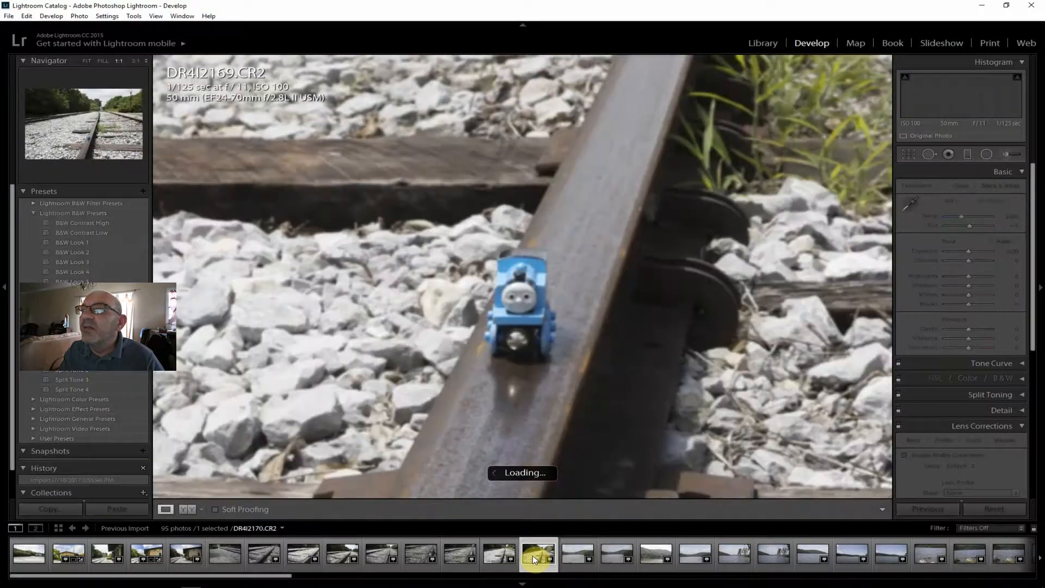
Open track photo DR4I2169.CR2 fitted to the view and enable its lens profile corrections.
{"action": "left_click", "coordinate": [498, 555]}
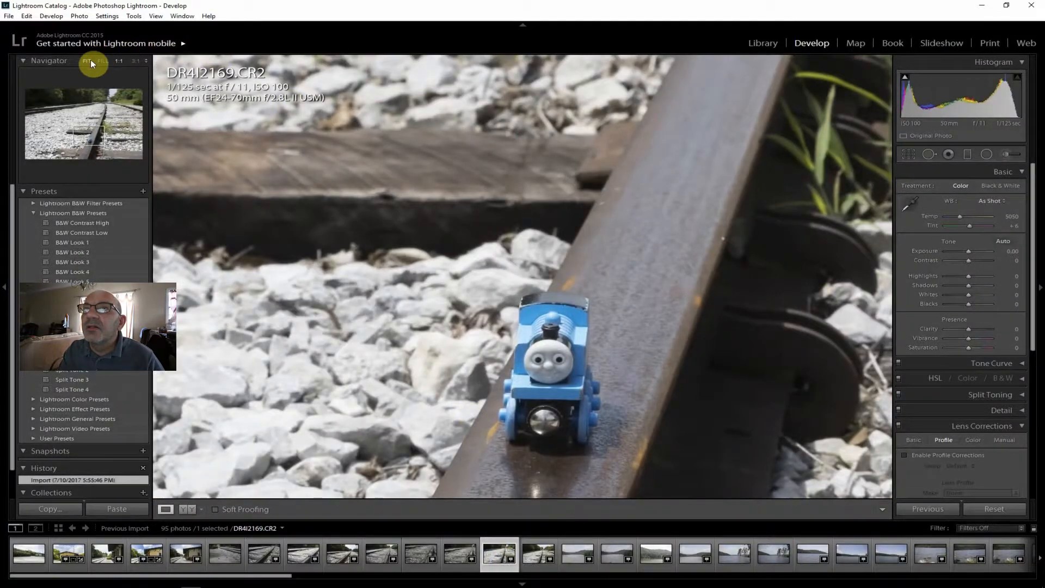
{"action": "left_click", "coordinate": [90, 60]}
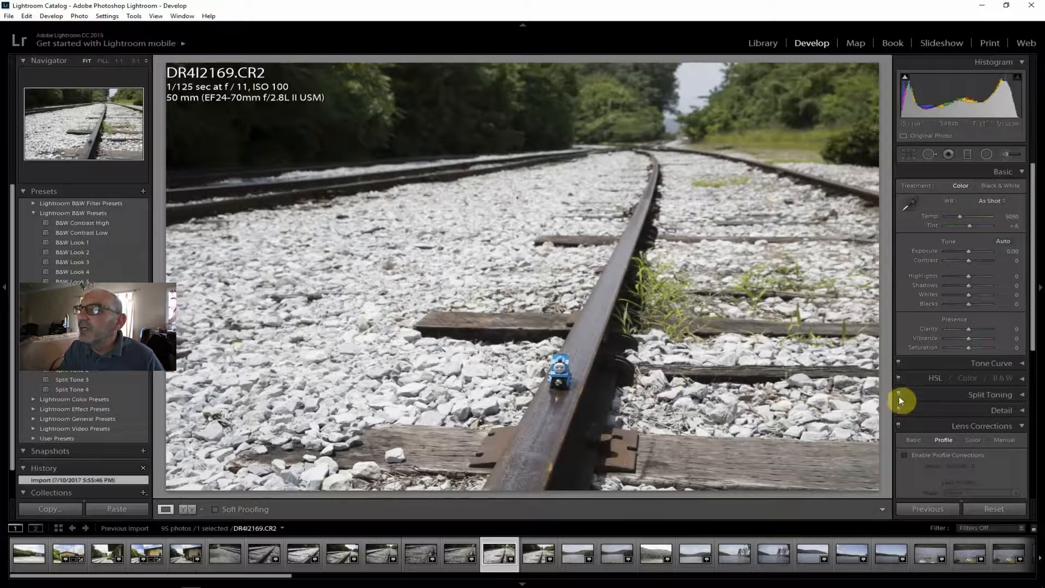
{"action": "left_click", "coordinate": [918, 454]}
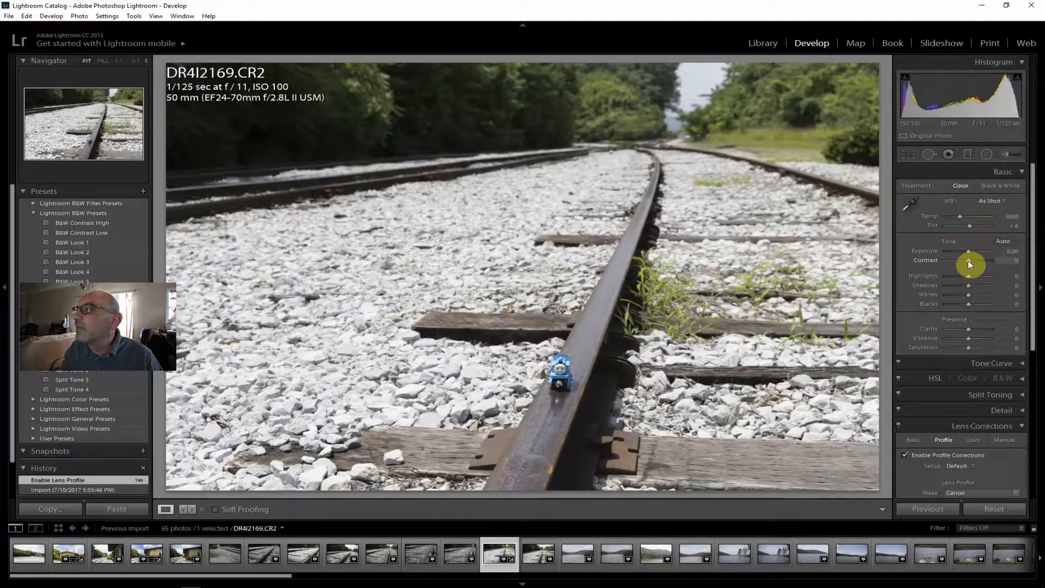
Set the track photo's contrast to +31, clarity to +21, shadows to +57, vibrance to +17, saturation to +10 and highlights to -45.
{"action": "left_click_drag", "start_coordinate": [971, 260], "coordinate": [975, 260]}
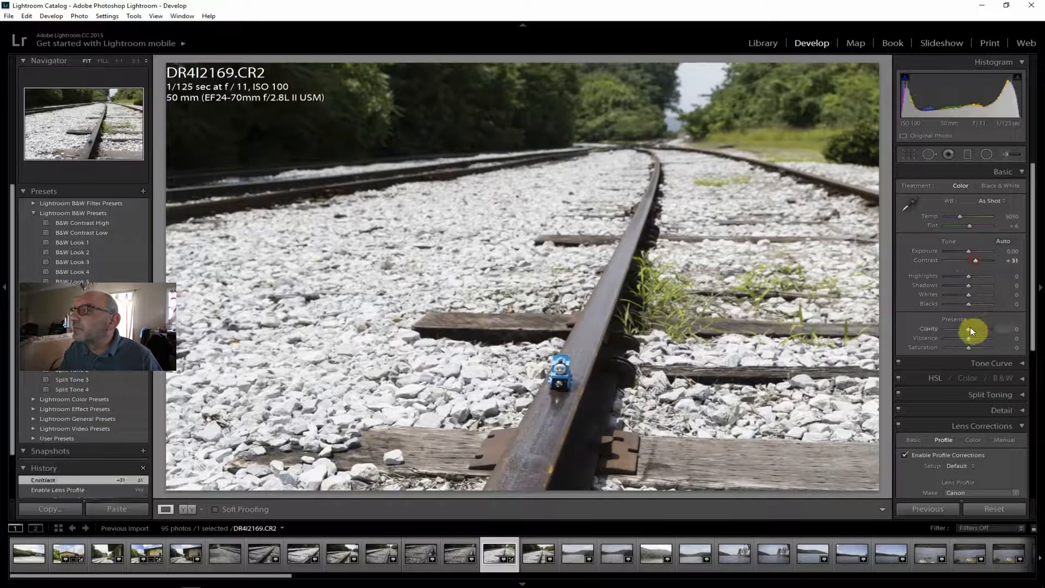
{"action": "left_click_drag", "start_coordinate": [972, 328], "coordinate": [973, 328]}
{"action": "left_click_drag", "start_coordinate": [968, 285], "coordinate": [977, 285]}
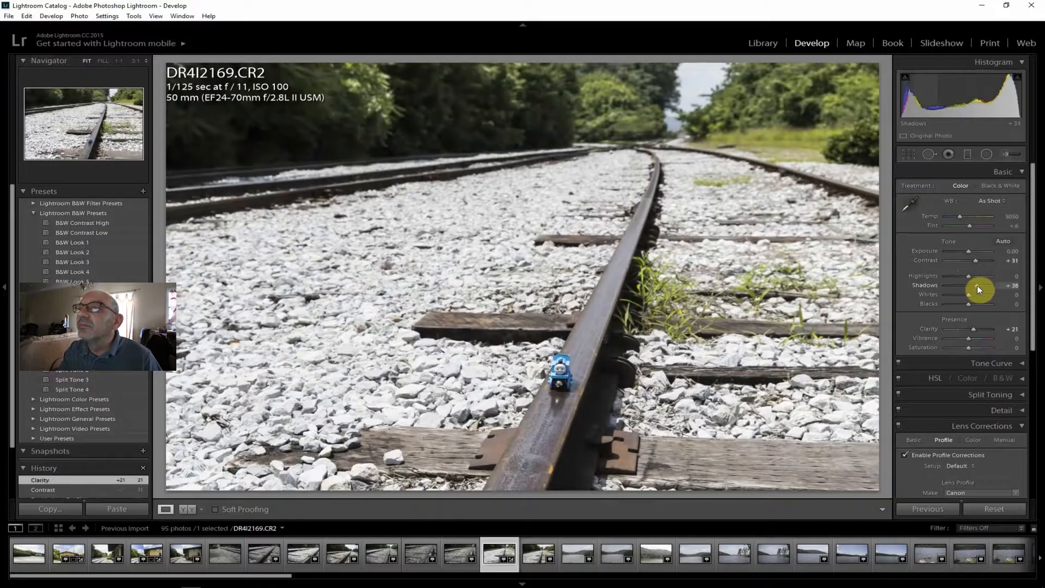
{"action": "left_click_drag", "start_coordinate": [977, 284], "coordinate": [983, 286]}
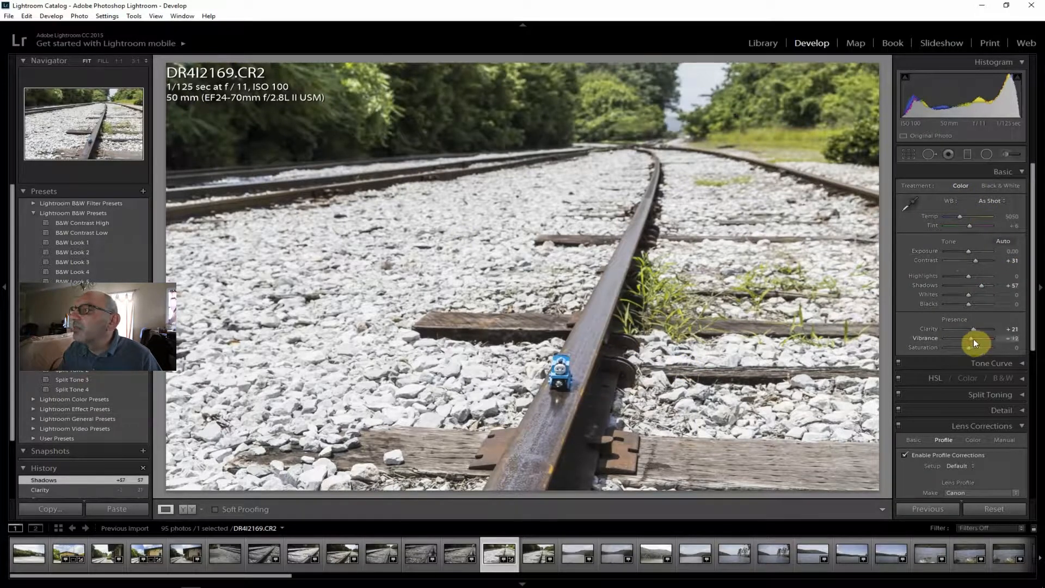
{"action": "left_click_drag", "start_coordinate": [974, 339], "coordinate": [973, 347]}
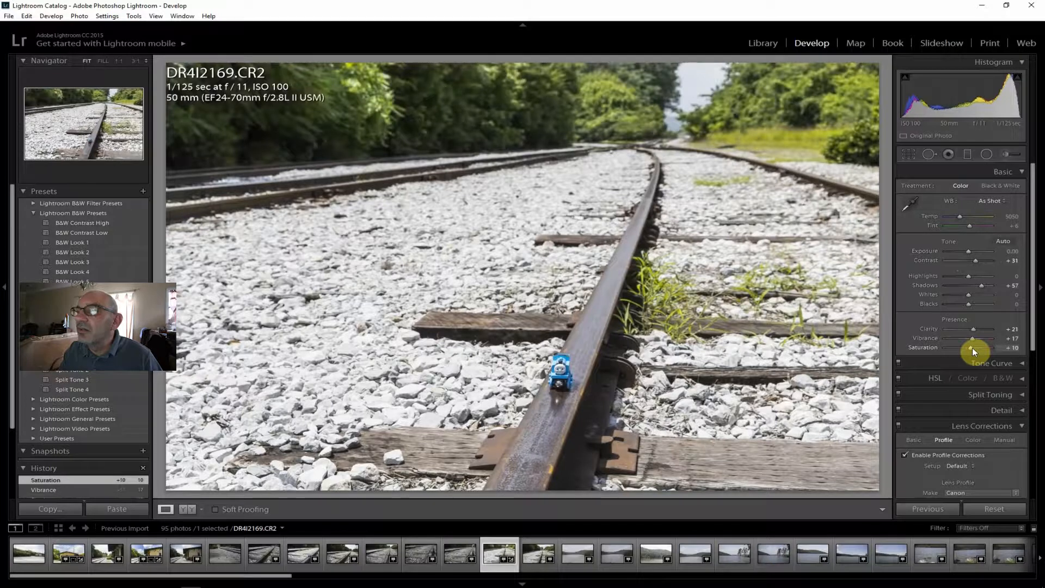
{"action": "left_click_drag", "start_coordinate": [969, 276], "coordinate": [957, 277]}
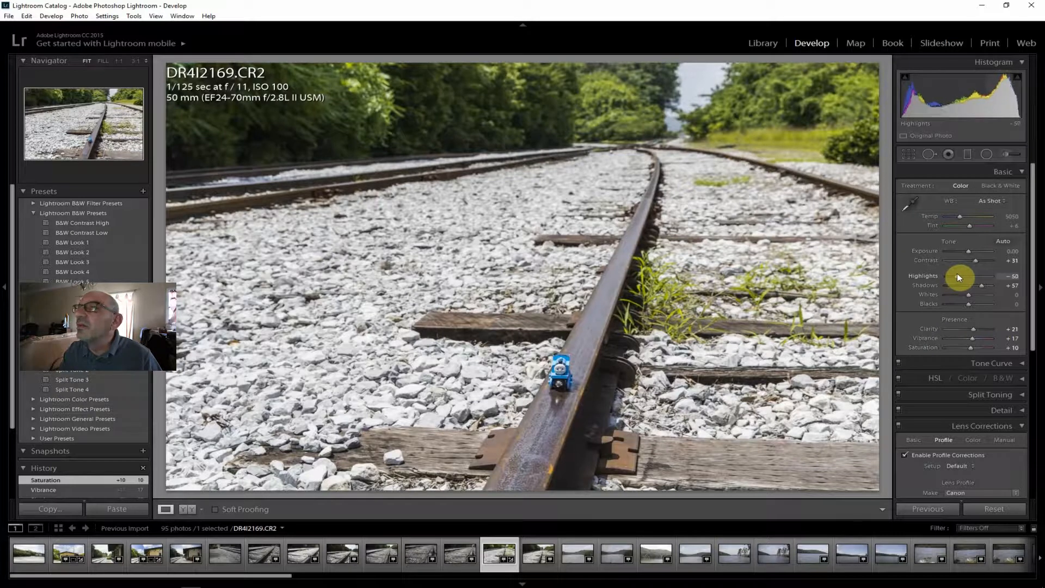
Set the dehaze amount of the toy train track photo to +14.
{"action": "left_click_drag", "start_coordinate": [1036, 279], "coordinate": [1034, 482]}
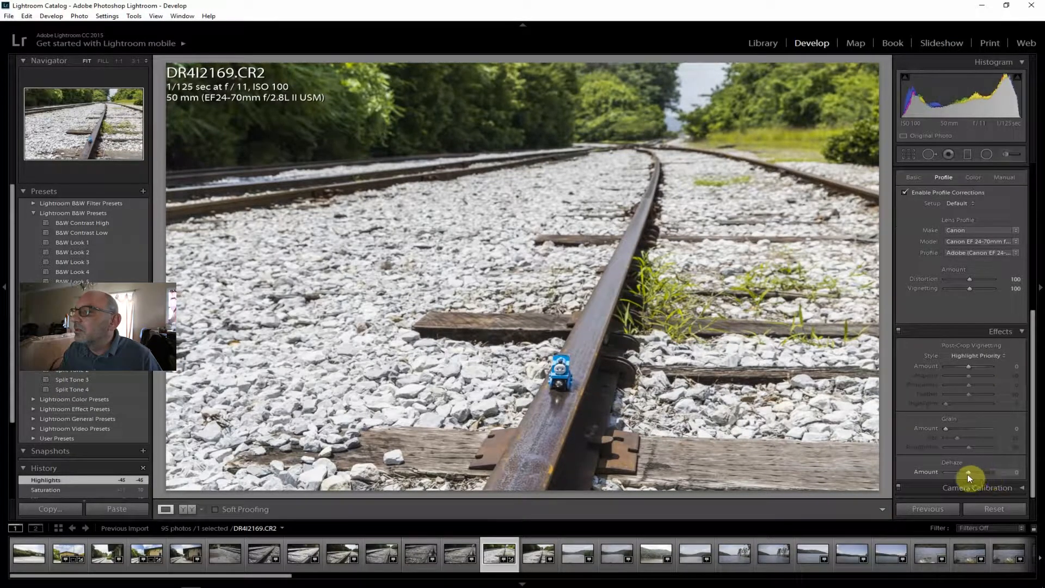
{"action": "left_click_drag", "start_coordinate": [968, 472], "coordinate": [970, 473]}
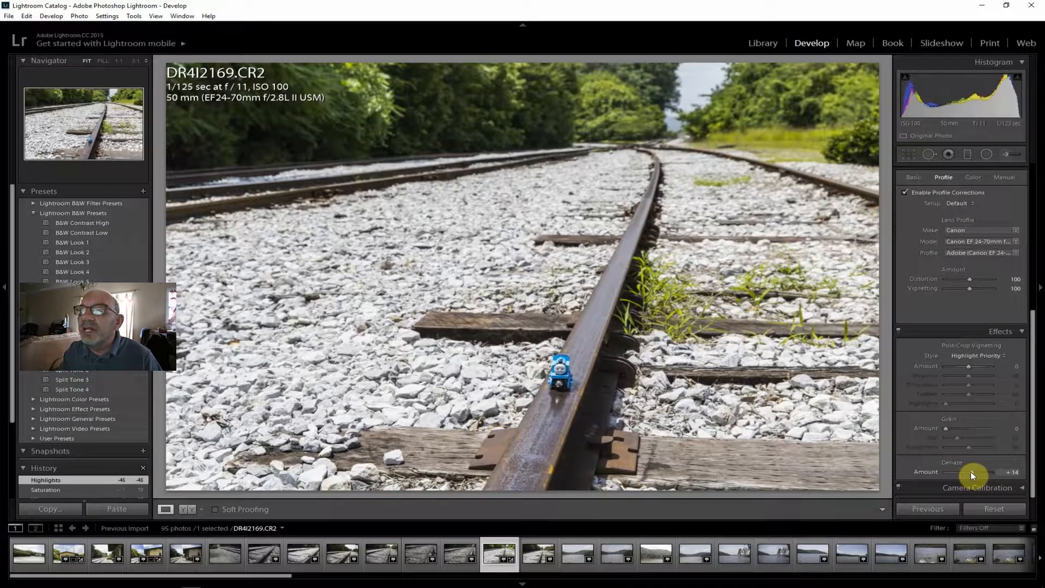
{"action": "left_click_drag", "start_coordinate": [971, 471], "coordinate": [971, 471]}
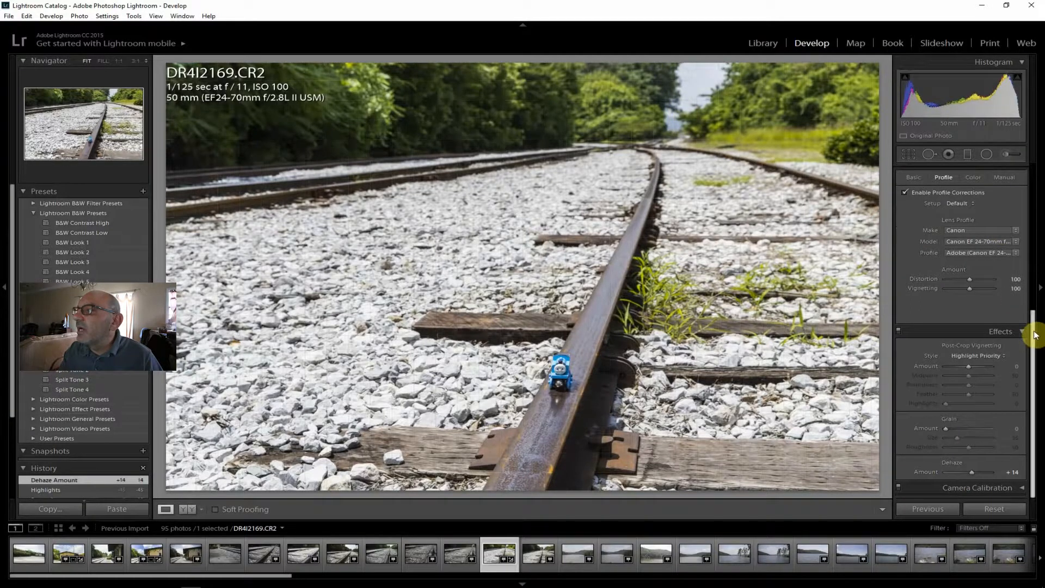
Try the Black & White treatment on the toy train track photo and switch it back to Color.
{"action": "scroll", "coordinate": [1035, 334], "scroll_direction": "up", "scroll_amount": 5}
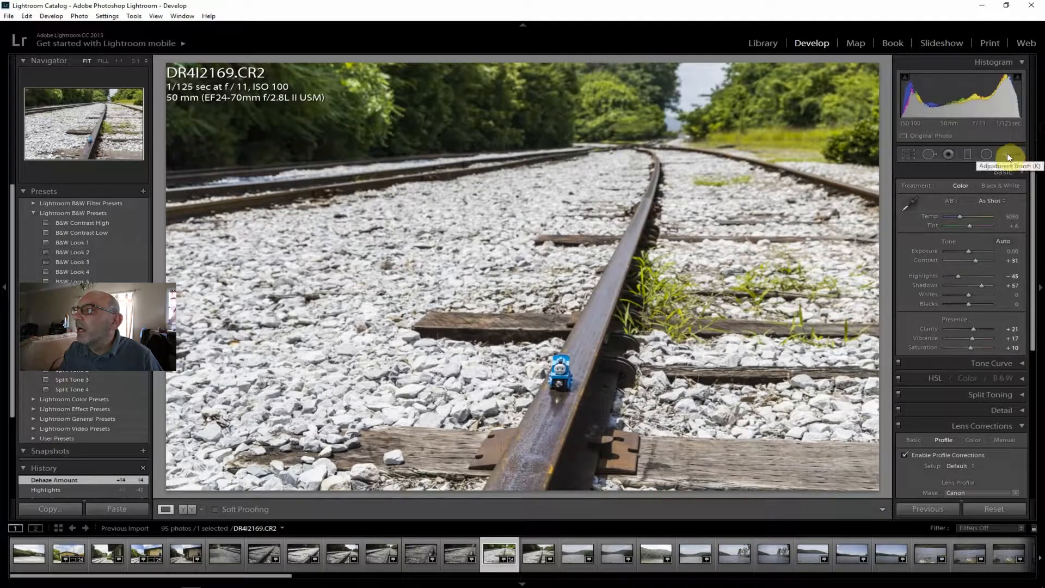
{"action": "left_click", "coordinate": [1006, 185]}
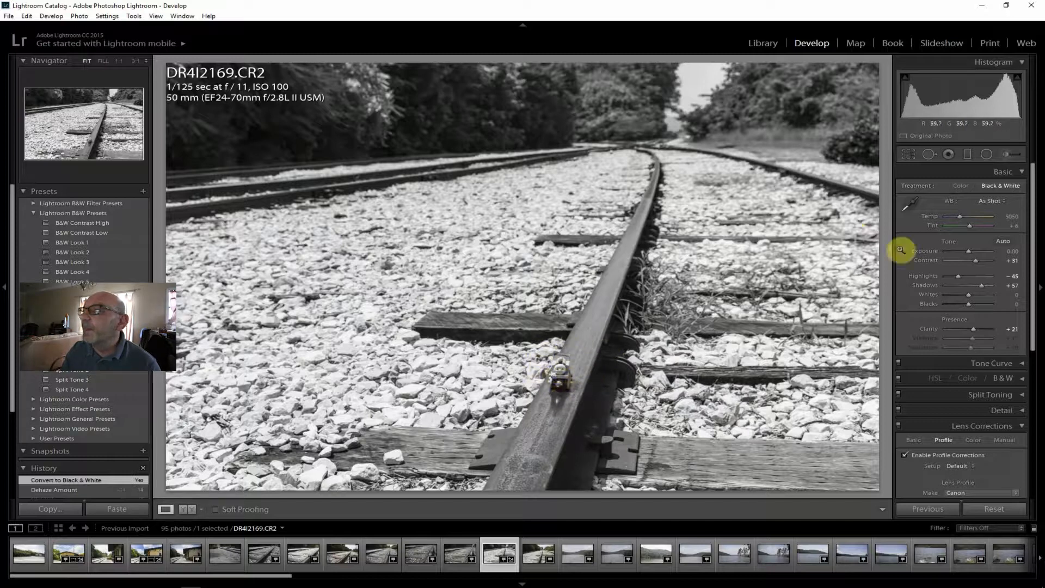
{"action": "left_click", "coordinate": [962, 186]}
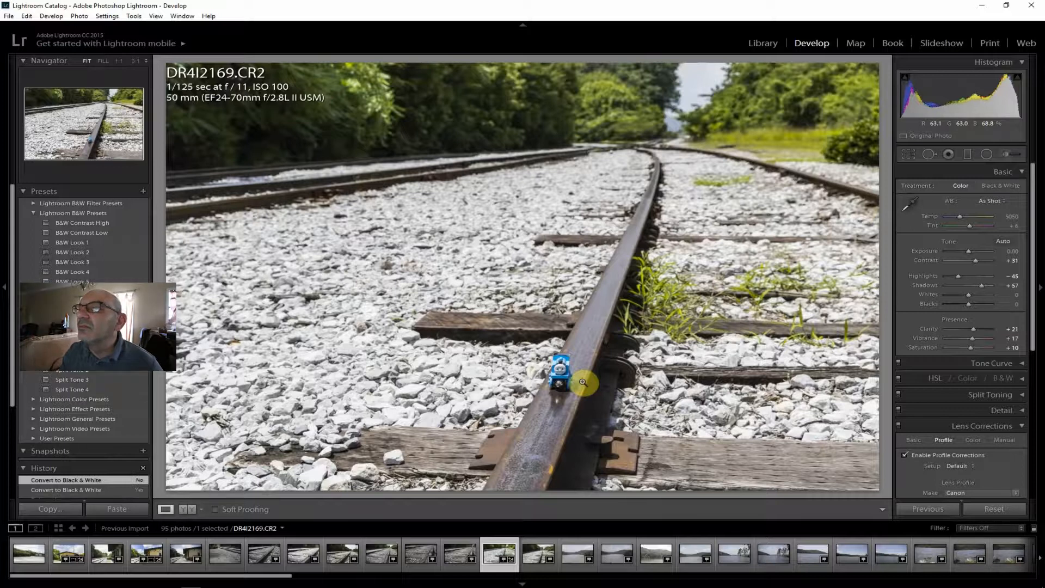
Export the finished toy train photo DR4I2169.CR2 to the hard drive with the existing export settings.
{"action": "left_click", "coordinate": [5, 16]}
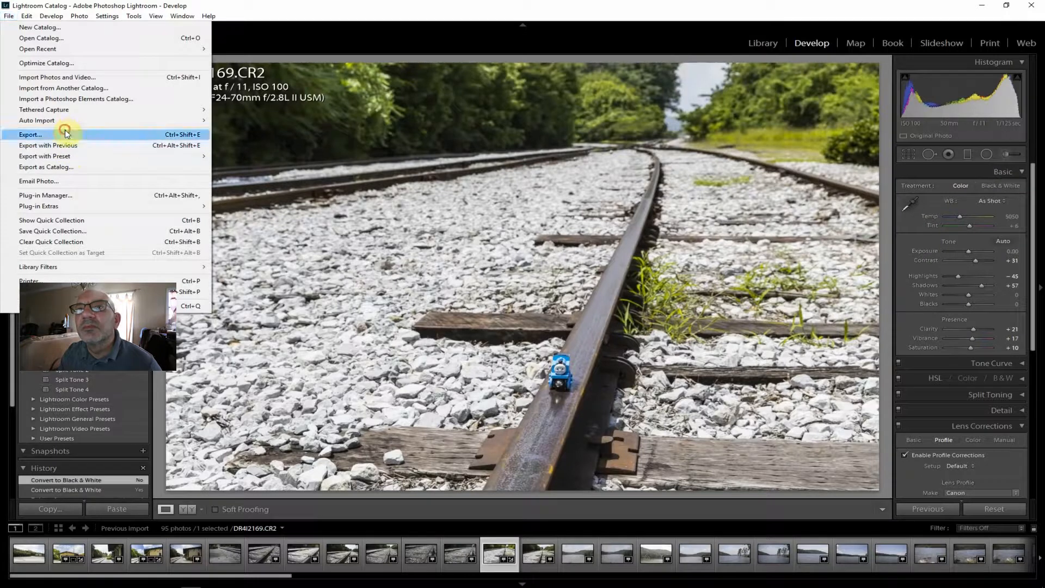
{"action": "left_click", "coordinate": [61, 134]}
{"action": "left_click", "coordinate": [695, 568]}
{"action": "key", "text": "Left"}
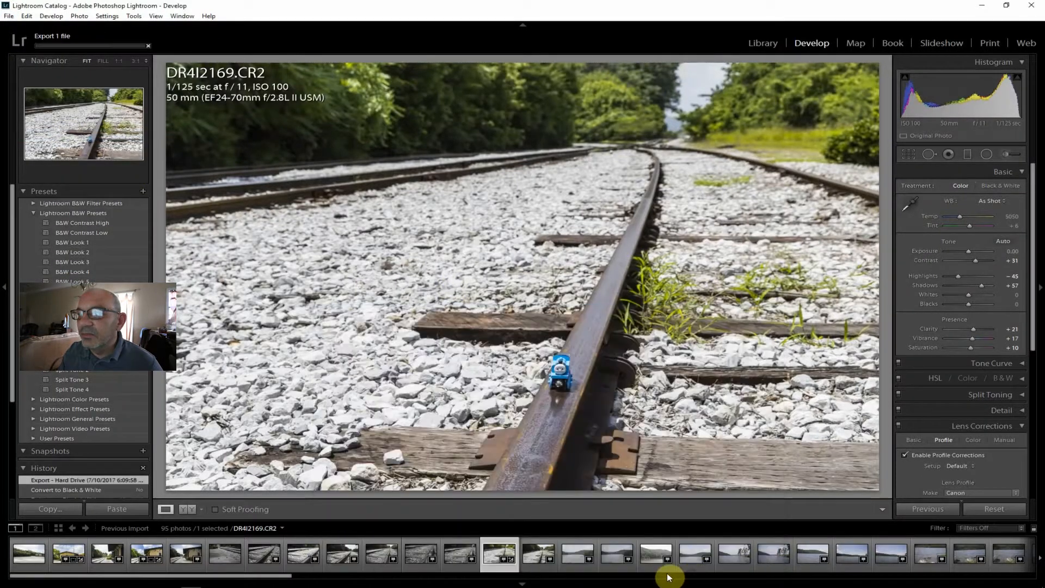
View the toy train shot DR4I2164.CR2, and inspect the train's focus at 1:1 in DR4I2167.CR2 before returning to the fitted view.
{"action": "left_click", "coordinate": [299, 555]}
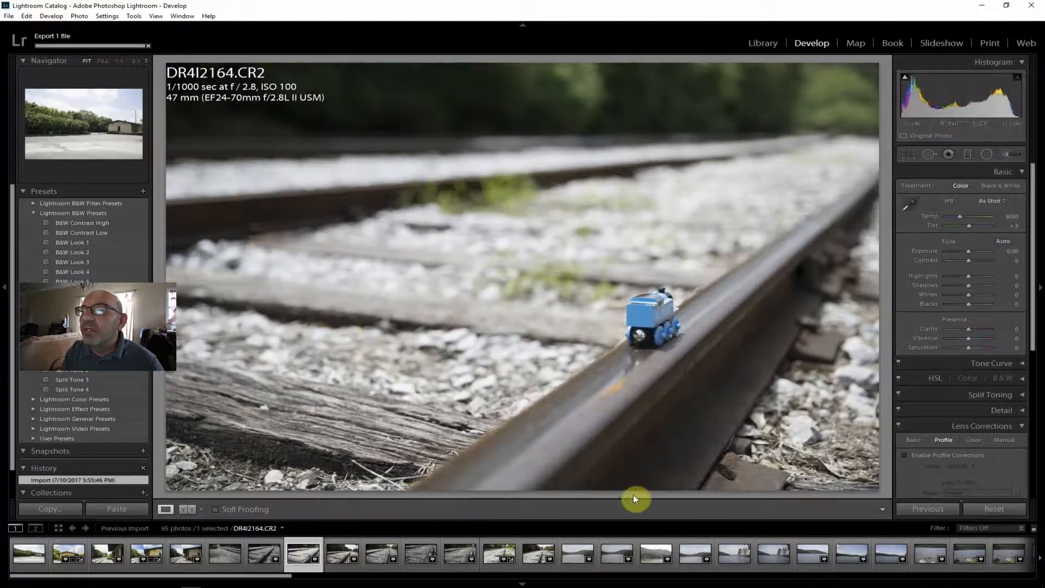
{"action": "left_click", "coordinate": [416, 553]}
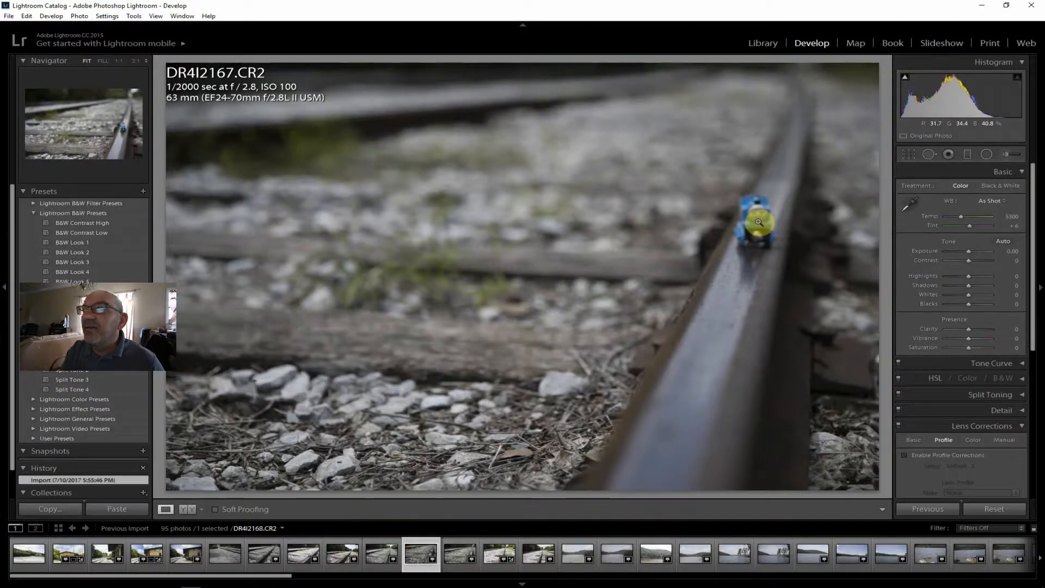
{"action": "left_click", "coordinate": [758, 223]}
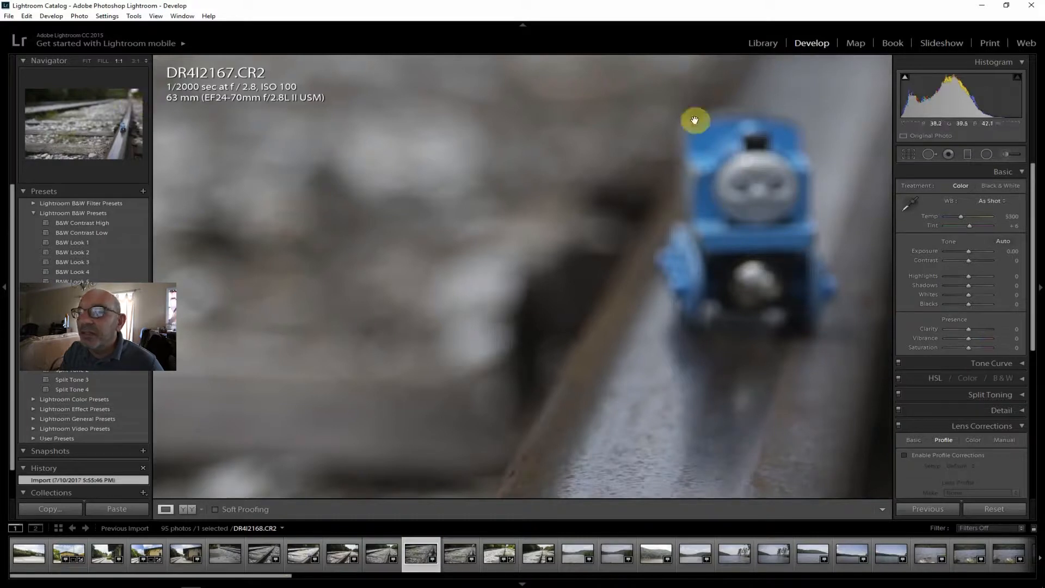
{"action": "left_click", "coordinate": [83, 56]}
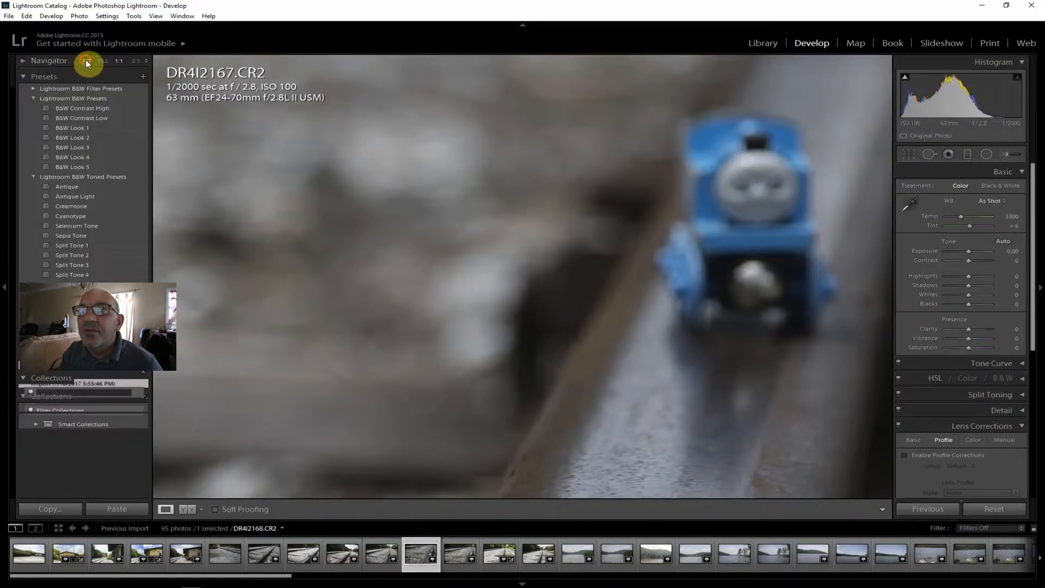
{"action": "left_click", "coordinate": [86, 60]}
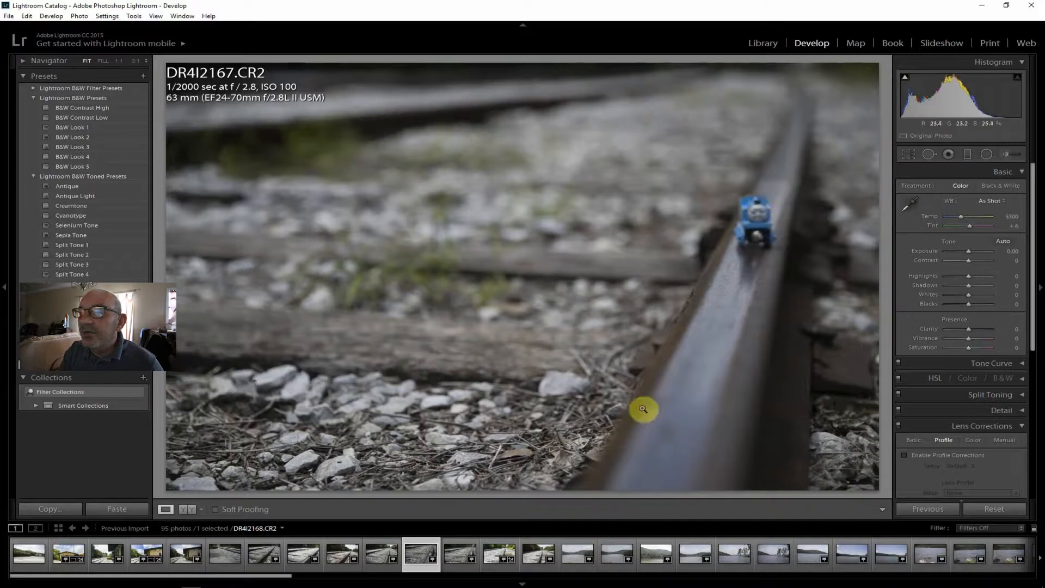
Inspect the toy train's sharpness at 1:1 in DR4I2168.CR2, and compare it with the f/11 shots DR4I2169.CR2 and DR4I2170.CR2.
{"action": "left_click", "coordinate": [462, 553]}
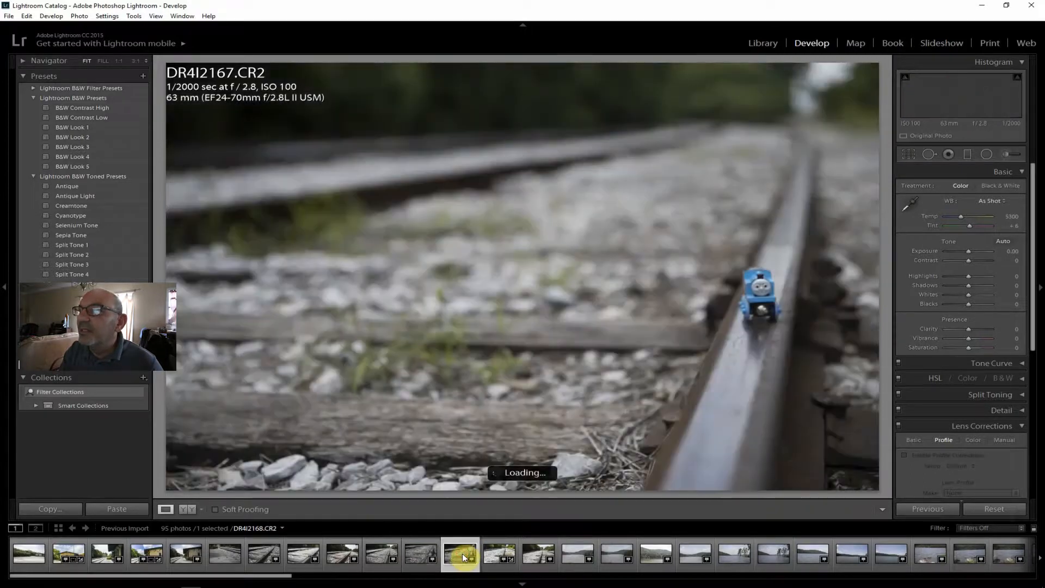
{"action": "left_click", "coordinate": [761, 298]}
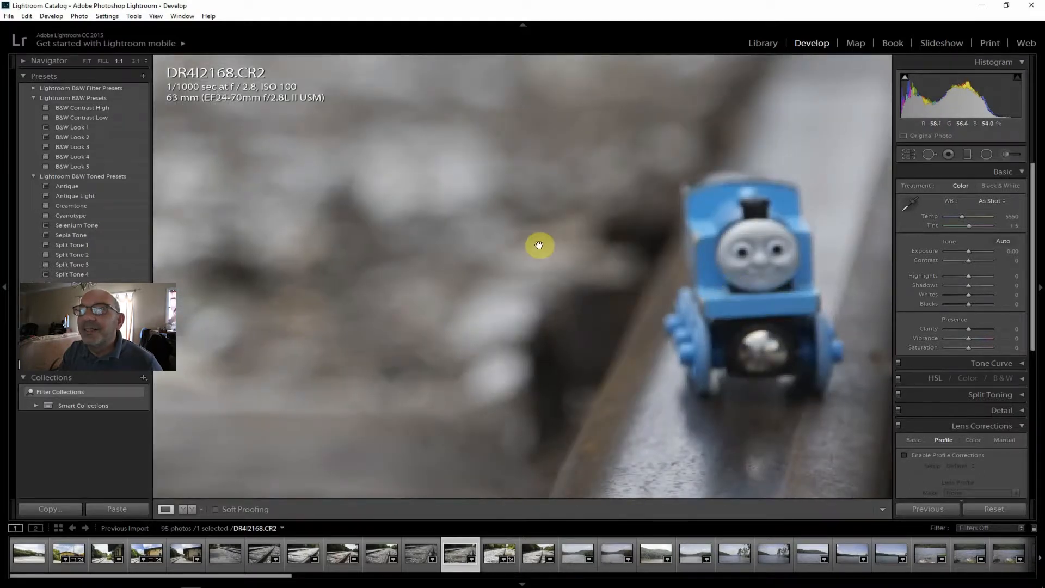
{"action": "left_click", "coordinate": [85, 61]}
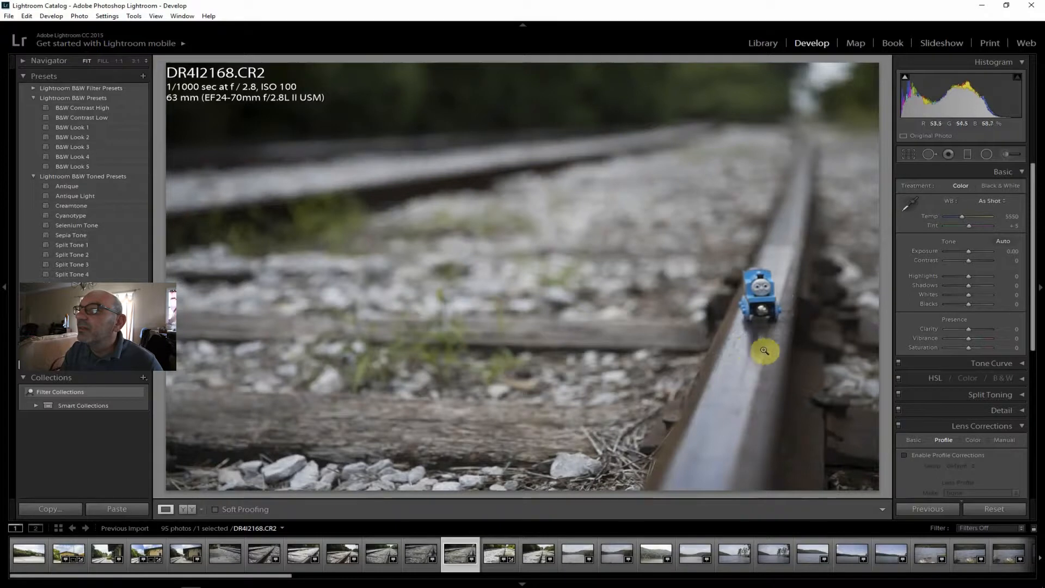
{"action": "left_click", "coordinate": [760, 308]}
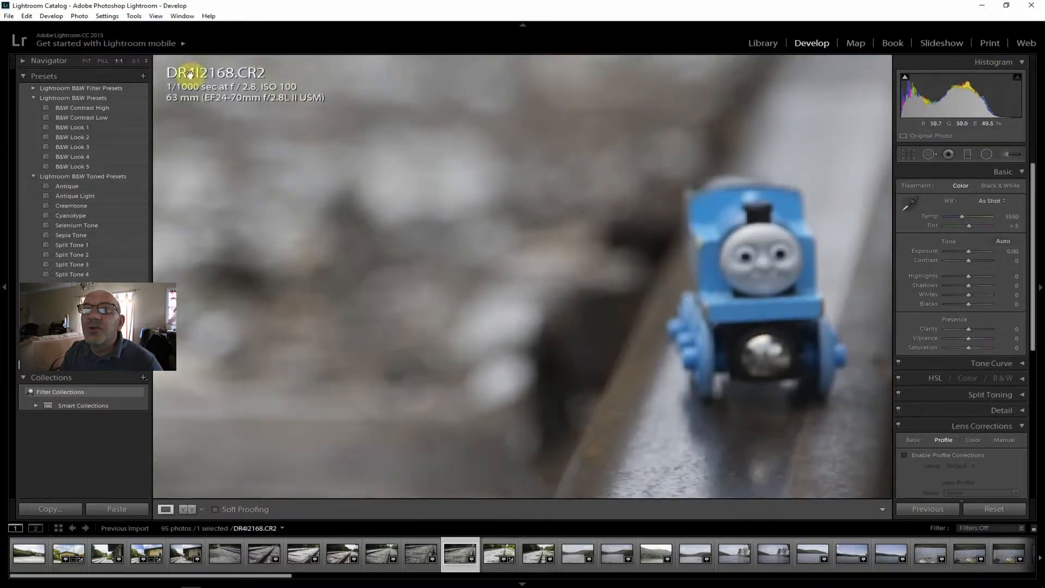
{"action": "left_click", "coordinate": [87, 60]}
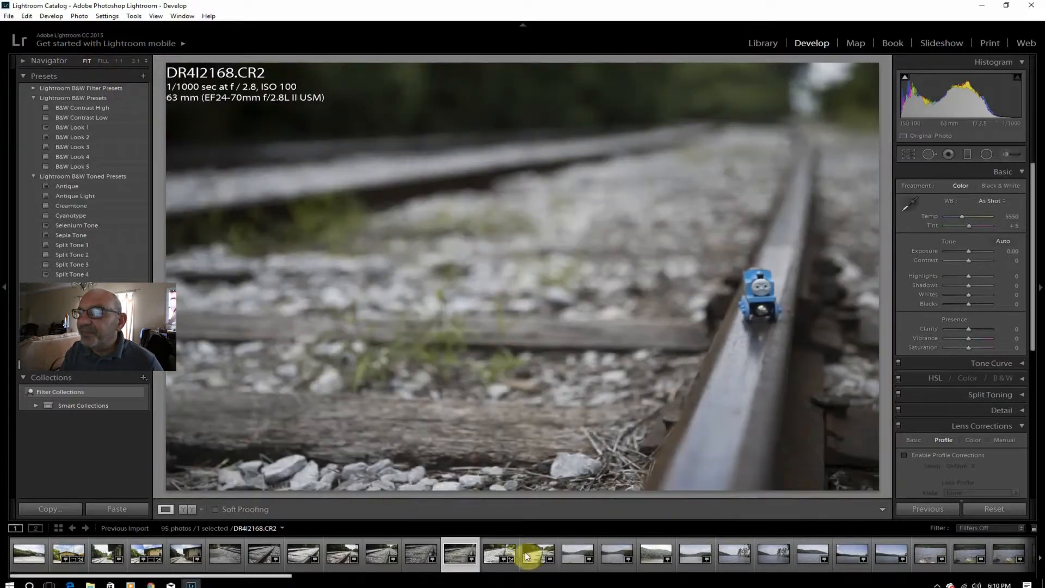
{"action": "left_click", "coordinate": [498, 550]}
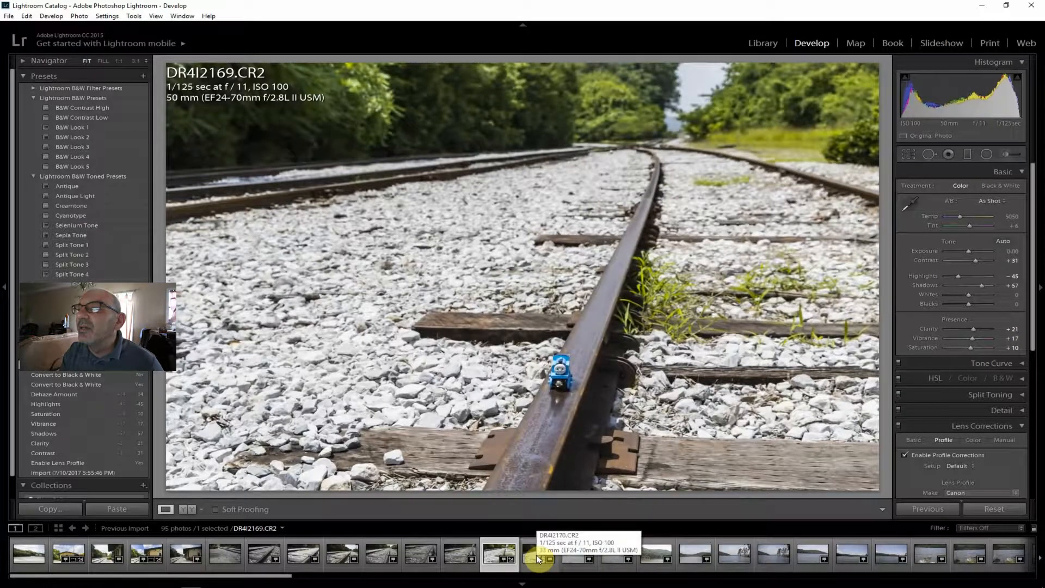
{"action": "left_click", "coordinate": [536, 554]}
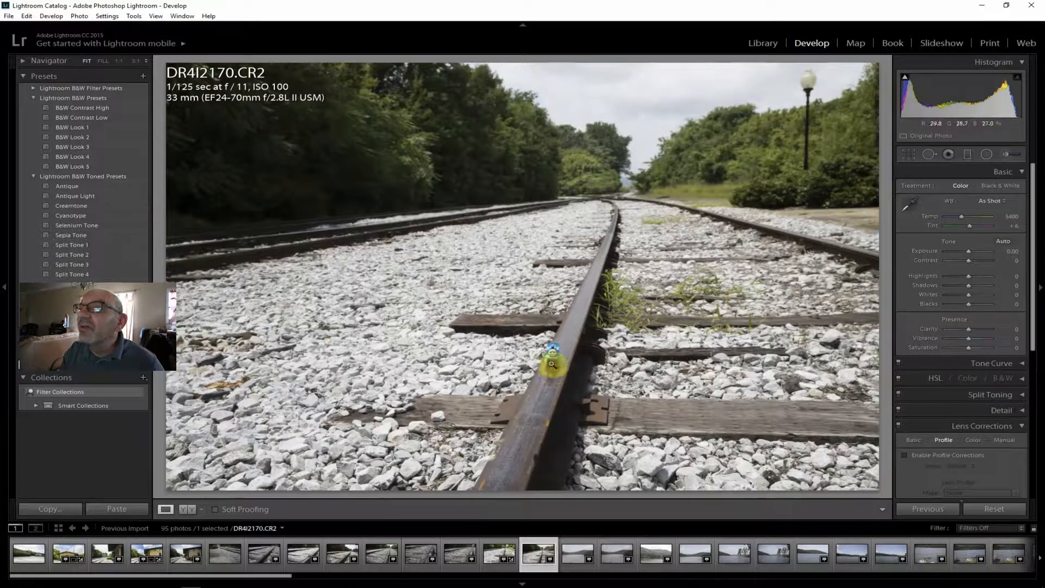
Compare the f/11 lake shot DR4I2171.CR2 with the f/2.8 version DR4I2172.CR2, also viewing the wooded shore in DR4I2173.CR2.
{"action": "left_click", "coordinate": [572, 555]}
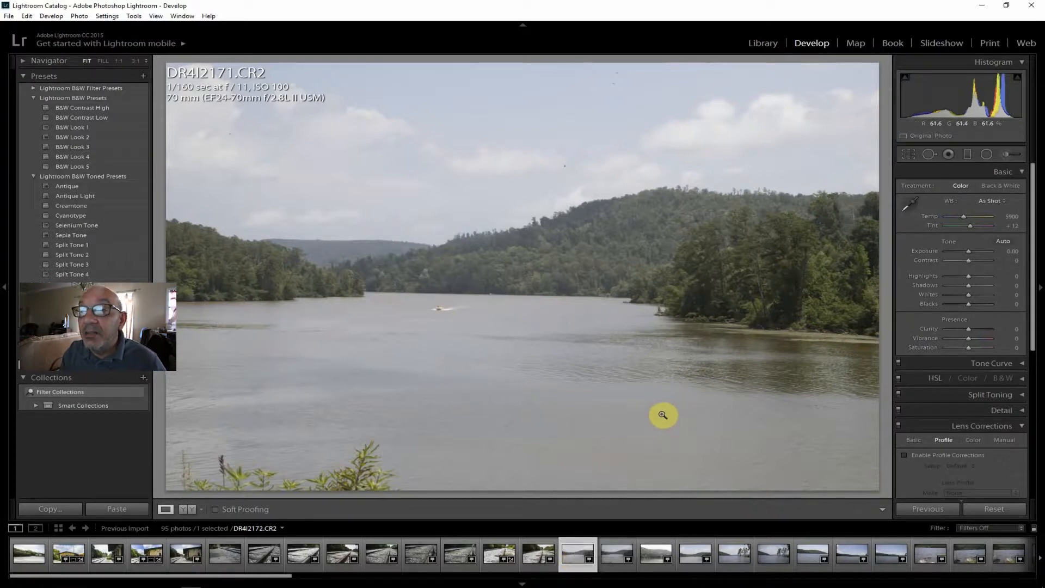
{"action": "left_click", "coordinate": [616, 556]}
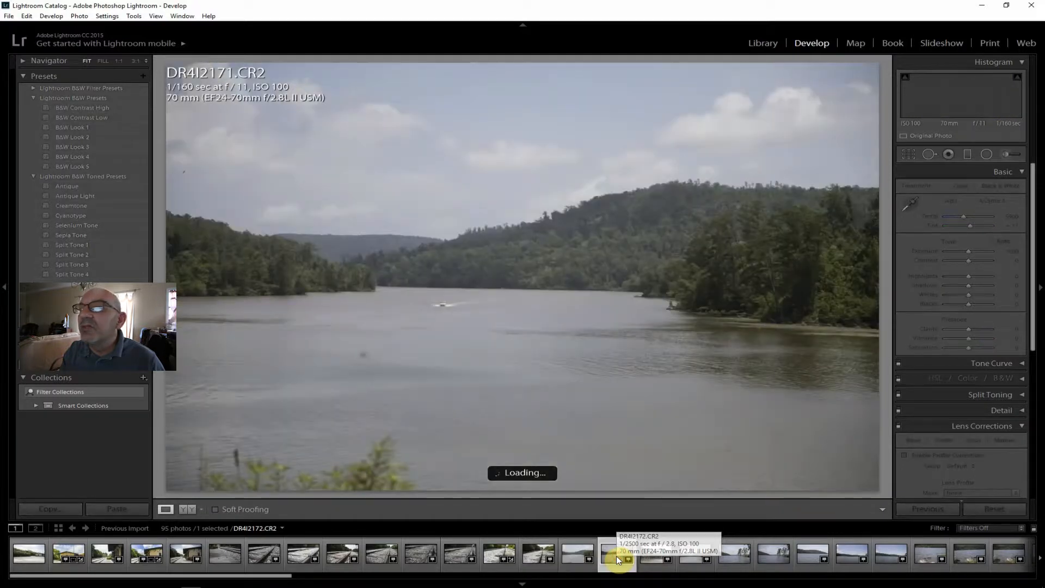
{"action": "left_click", "coordinate": [653, 553]}
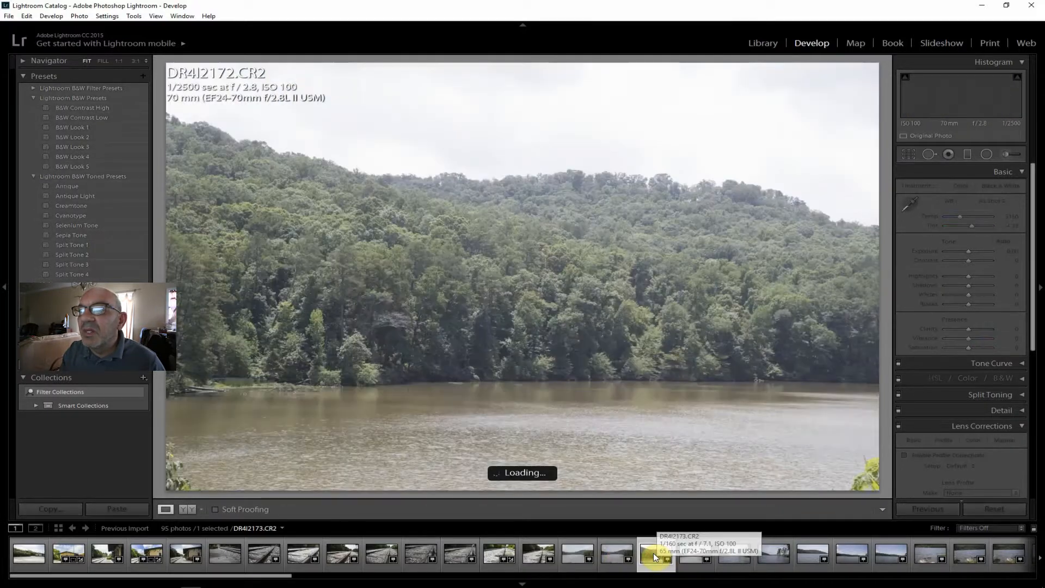
{"action": "left_click", "coordinate": [607, 554]}
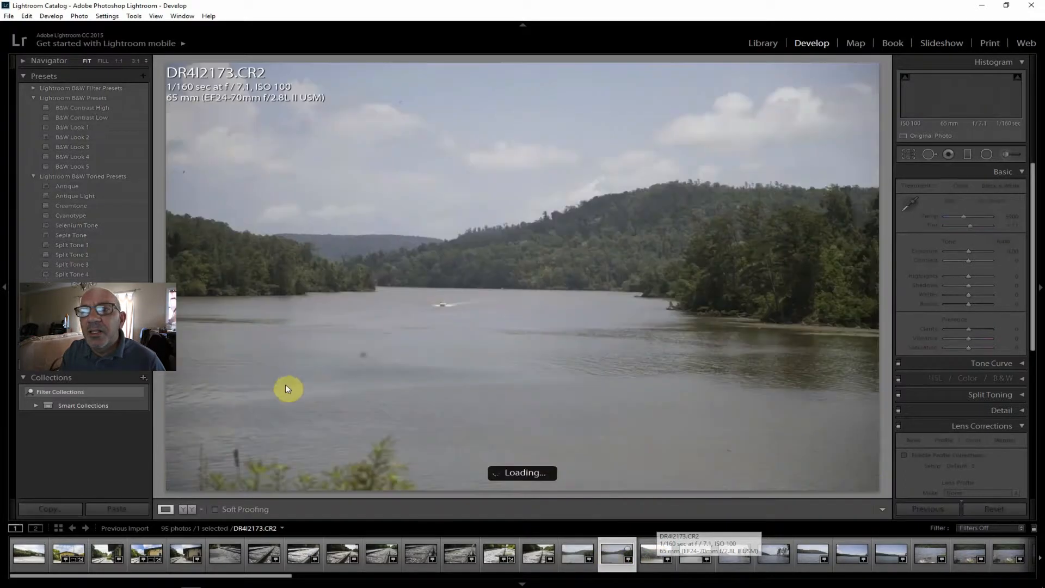
{"action": "left_click", "coordinate": [578, 555]}
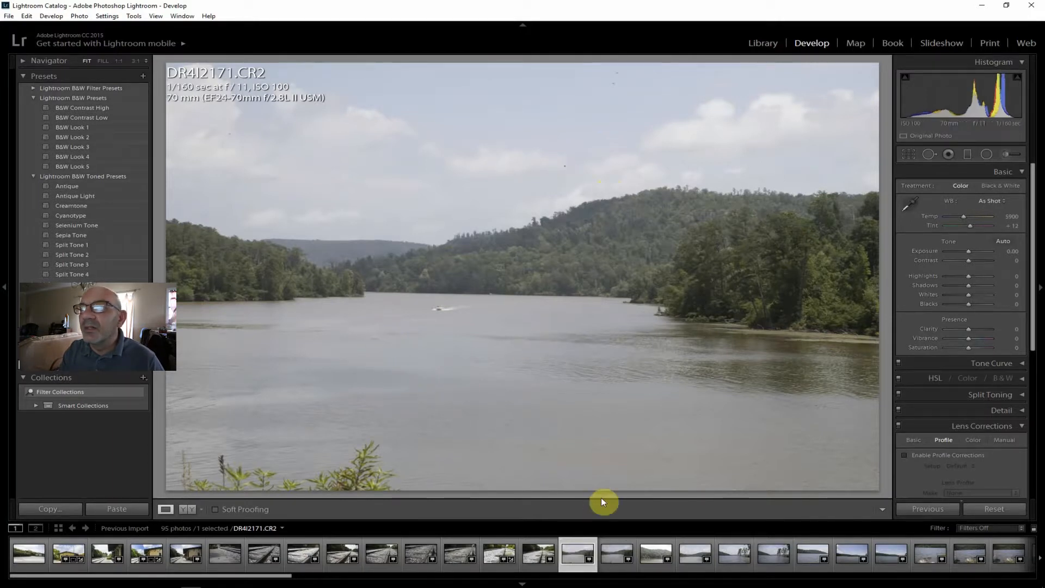
{"action": "left_click", "coordinate": [617, 556]}
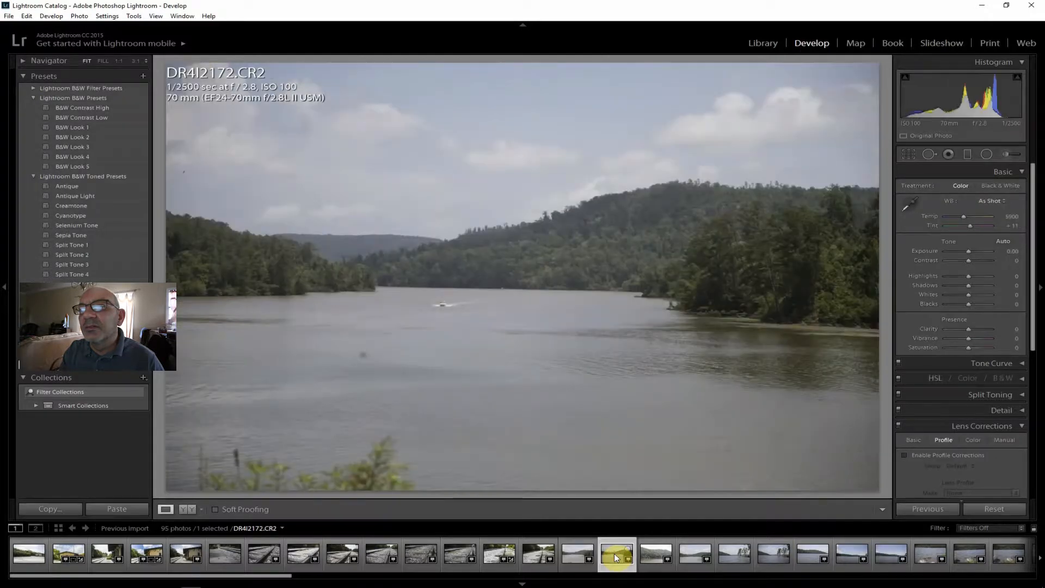
{"action": "left_click", "coordinate": [658, 554]}
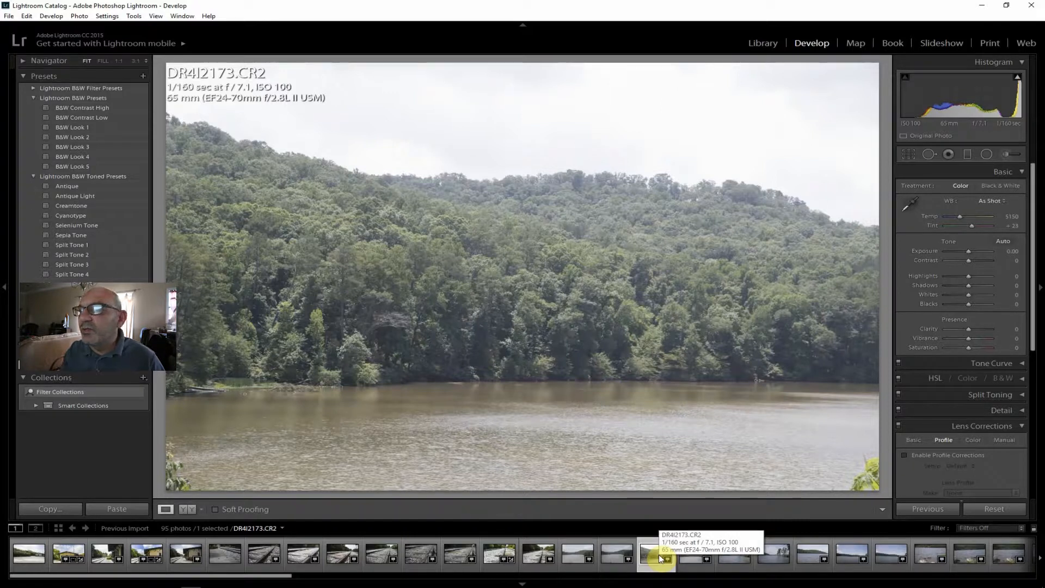
{"action": "left_click", "coordinate": [575, 550]}
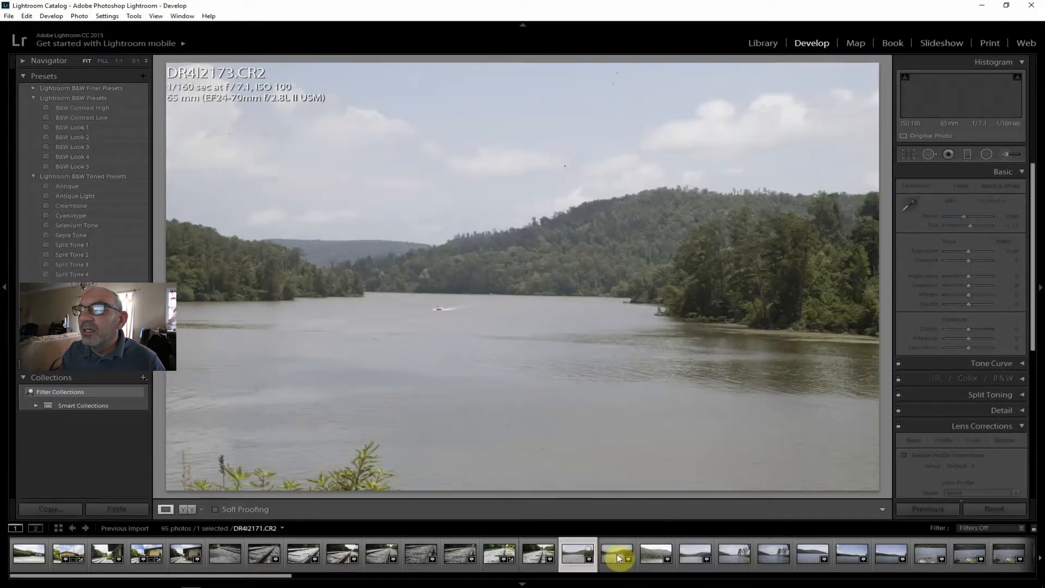
{"action": "left_click", "coordinate": [617, 554]}
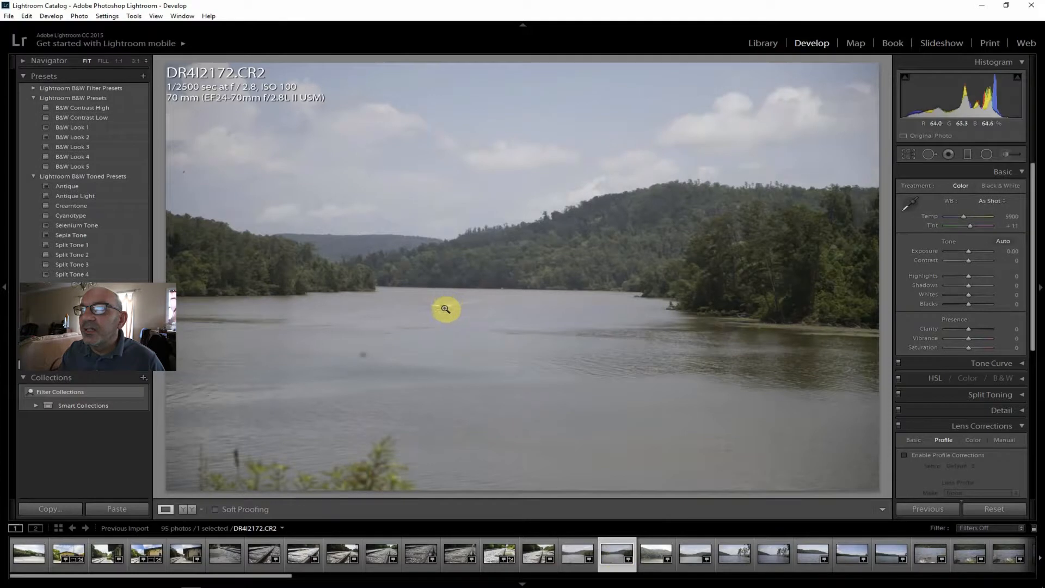
{"action": "left_click", "coordinate": [572, 551]}
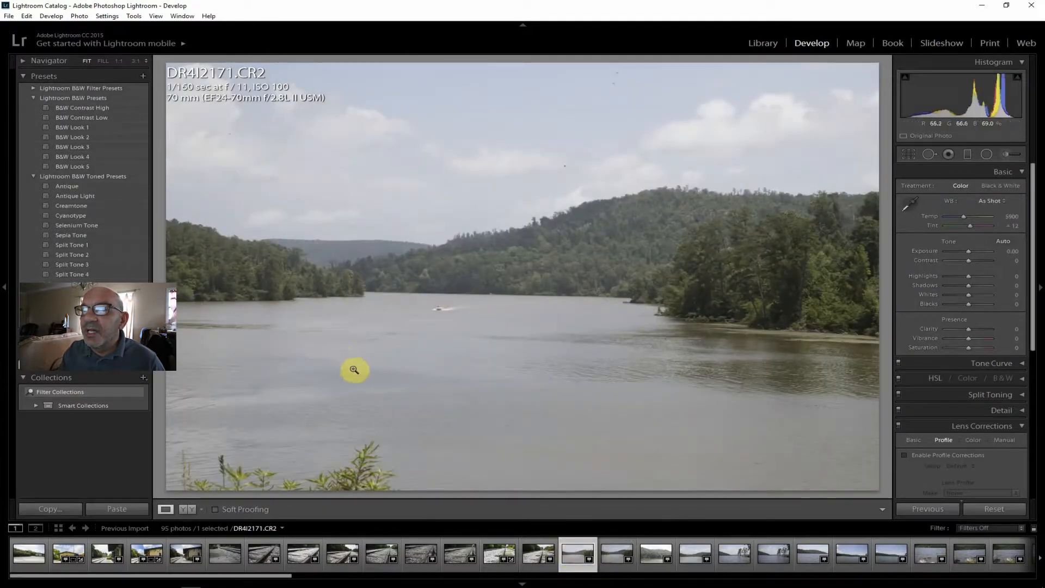
{"action": "left_click", "coordinate": [617, 554]}
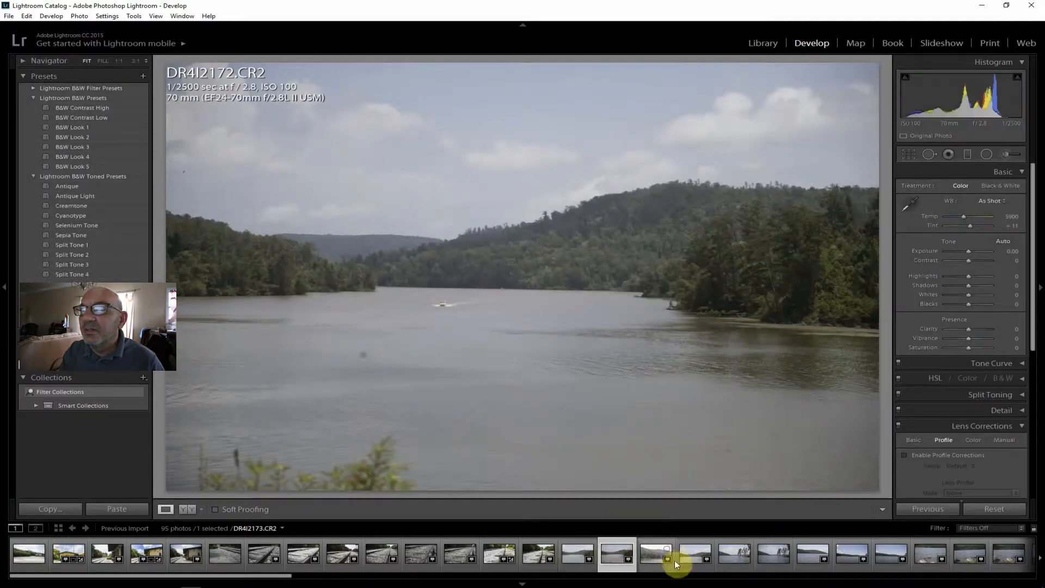
Review the wide lake and shoreline shots from DR4I2174.CR2 through DR4I2179.CR2 one by one.
{"action": "left_click", "coordinate": [688, 555]}
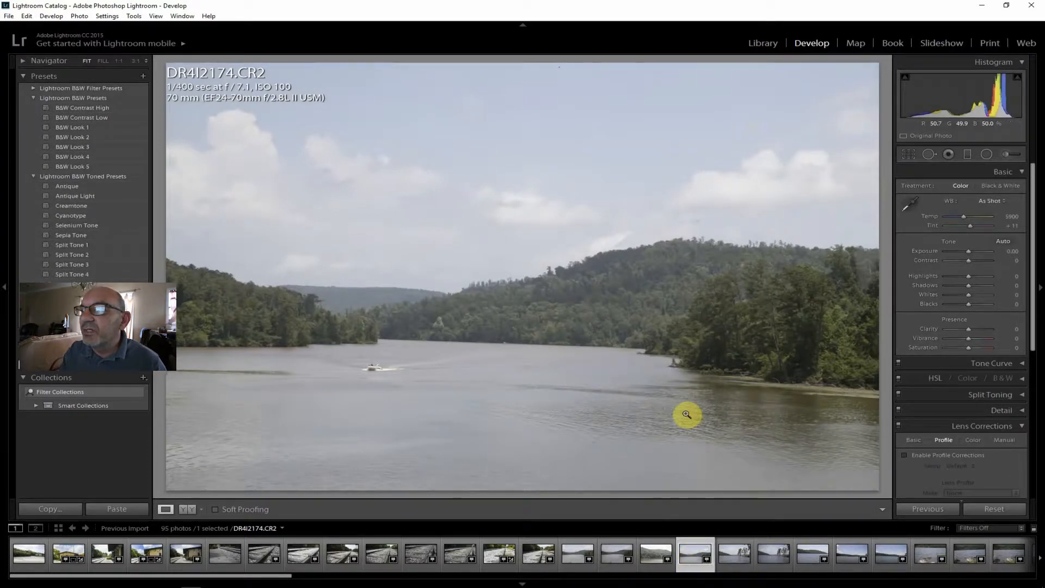
{"action": "left_click", "coordinate": [733, 553]}
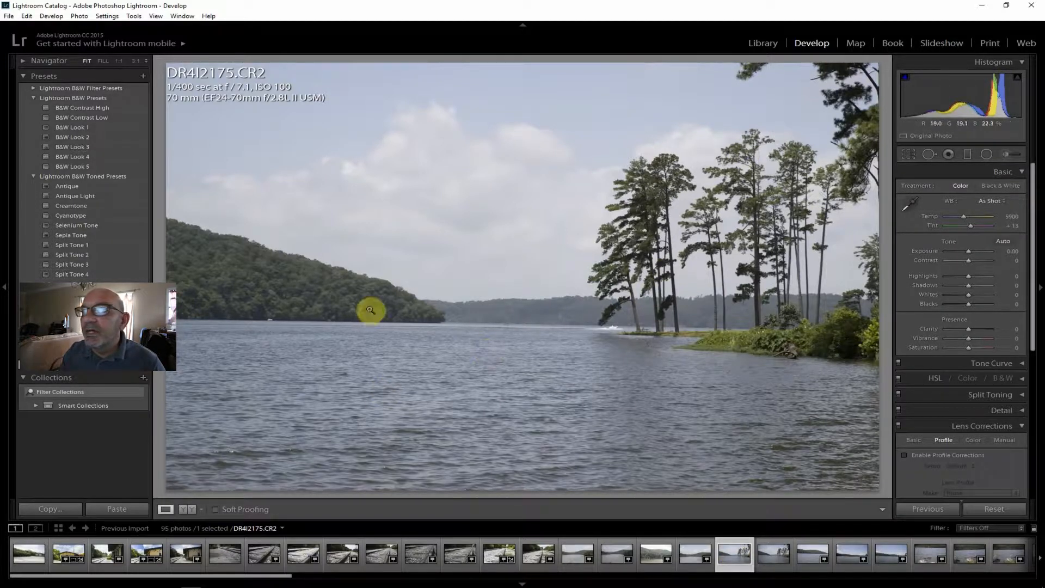
{"action": "left_click", "coordinate": [766, 548]}
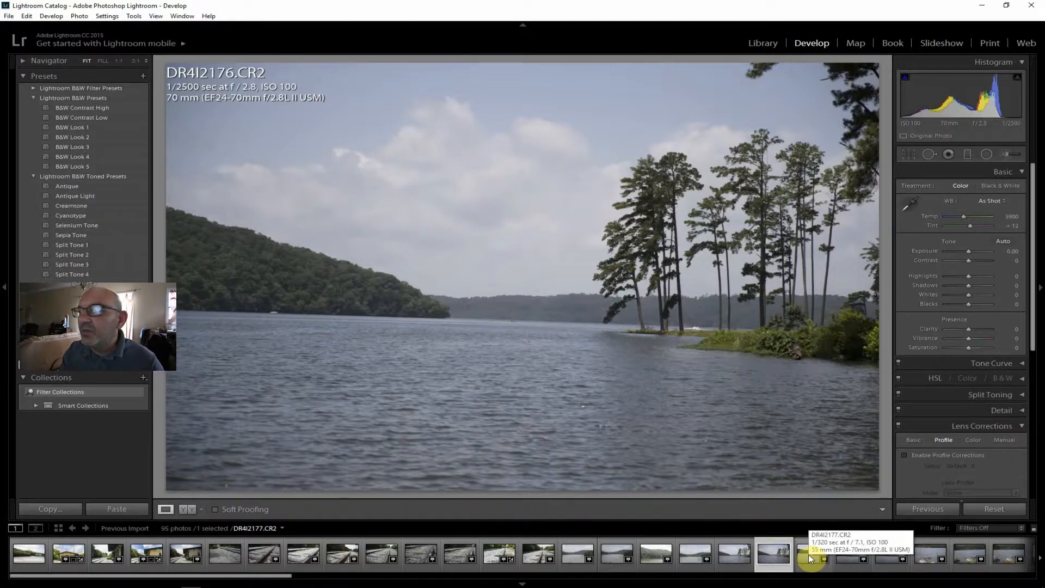
{"action": "left_click", "coordinate": [808, 554]}
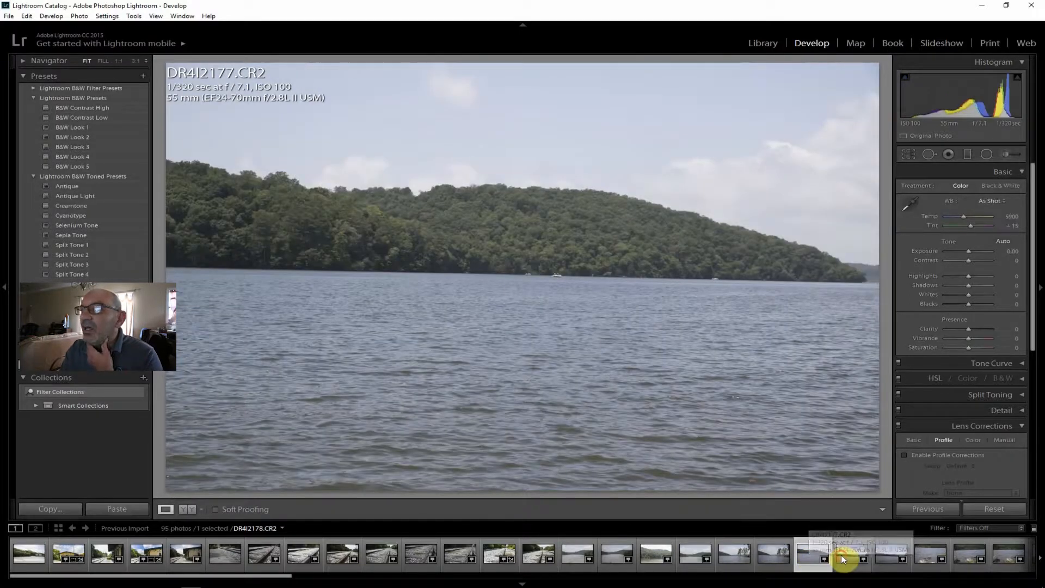
{"action": "left_click", "coordinate": [840, 554]}
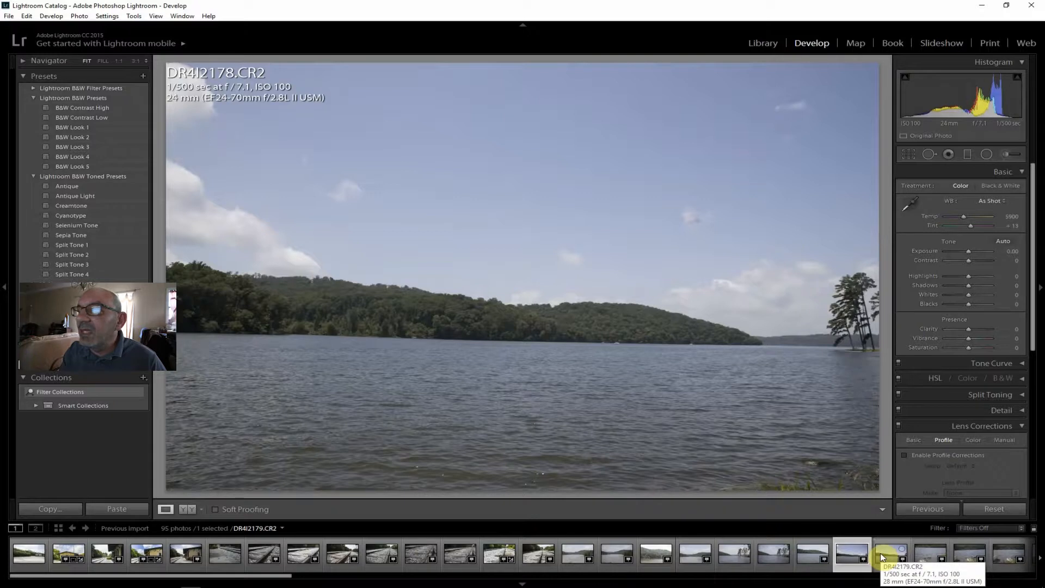
{"action": "left_click", "coordinate": [883, 557]}
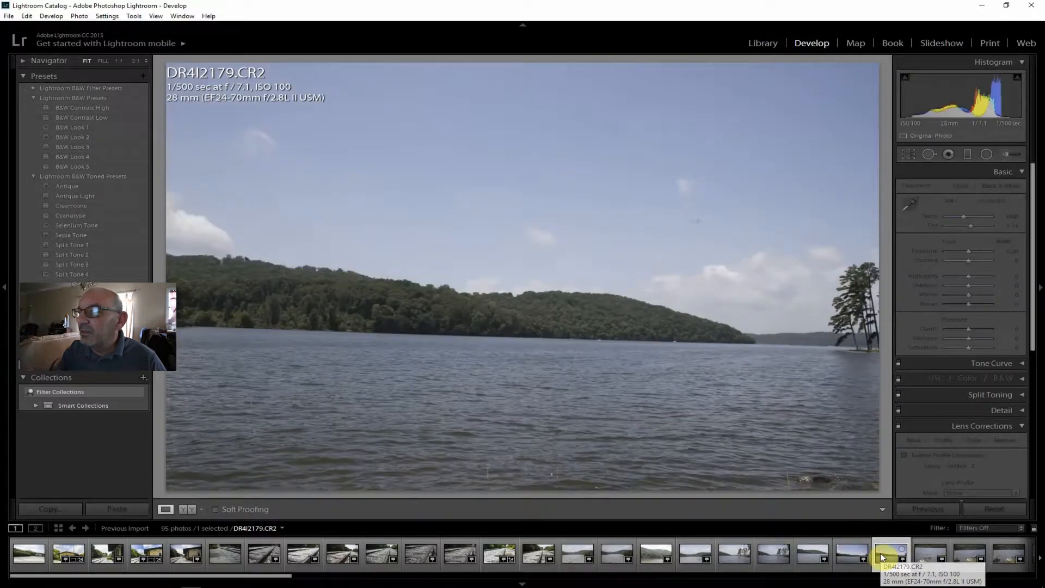
Examine the depth of field in the f/2.8 rocky shore shots DR4I2180.CR2, DR4I2181.CR2 and DR4I2182.CR2.
{"action": "left_click", "coordinate": [919, 551]}
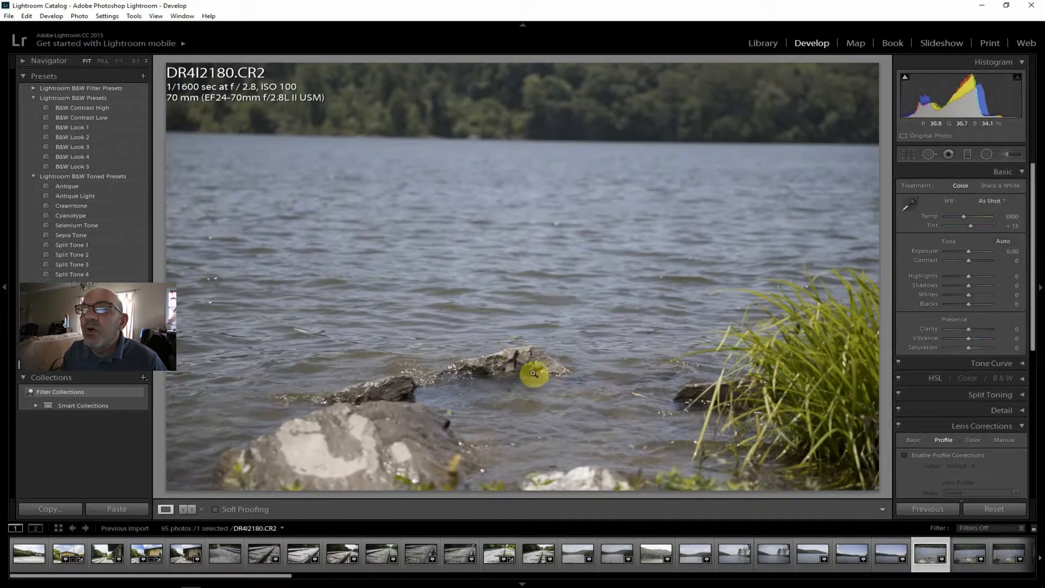
{"action": "left_click", "coordinate": [965, 553]}
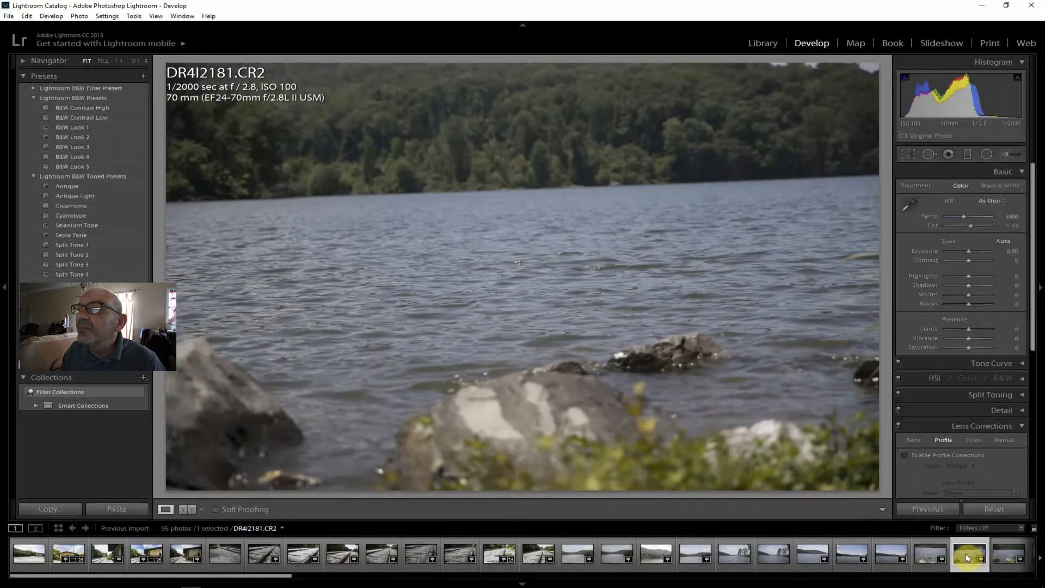
{"action": "left_click", "coordinate": [1004, 554]}
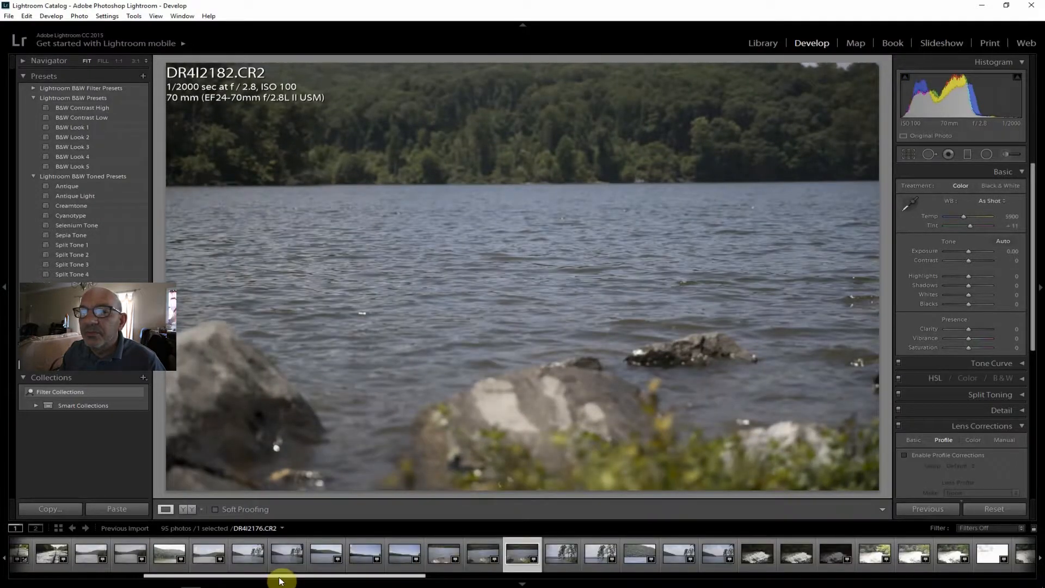
Compare the lakeside pine shots DR4I2183.CR2 at f/2.8 and DR4I2184.CR2 at f/7.1, and view the wider DR4I2186.CR2.
{"action": "scroll", "coordinate": [311, 576], "scroll_direction": "right", "scroll_amount": 4}
{"action": "left_click", "coordinate": [338, 553]}
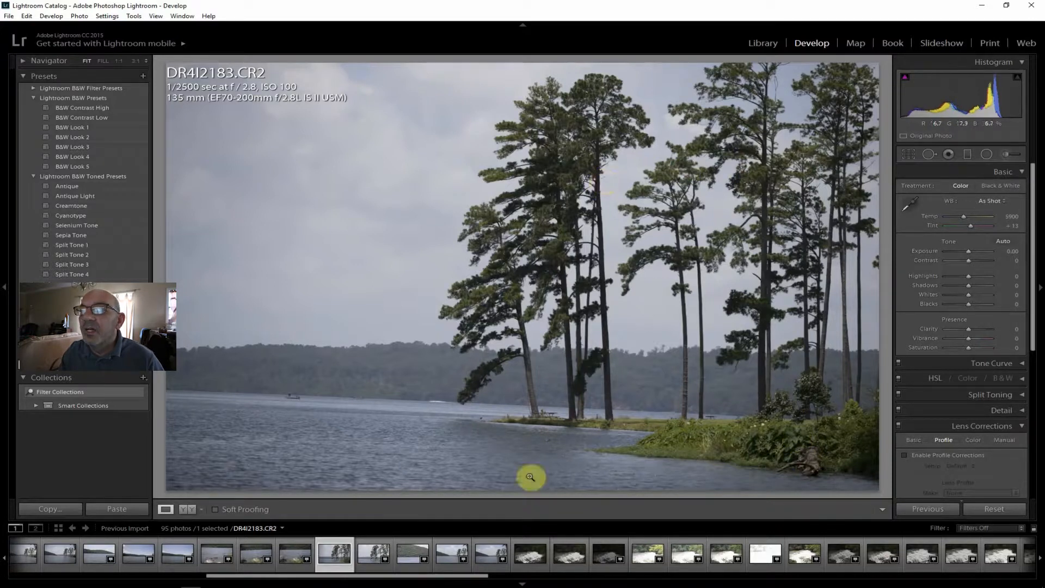
{"action": "left_click", "coordinate": [374, 557]}
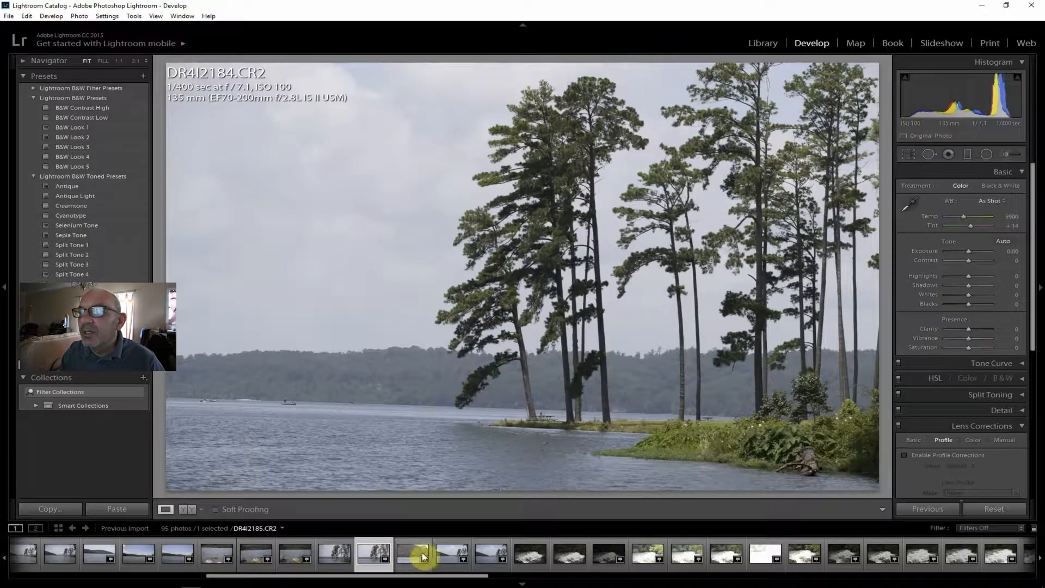
{"action": "left_click", "coordinate": [449, 554]}
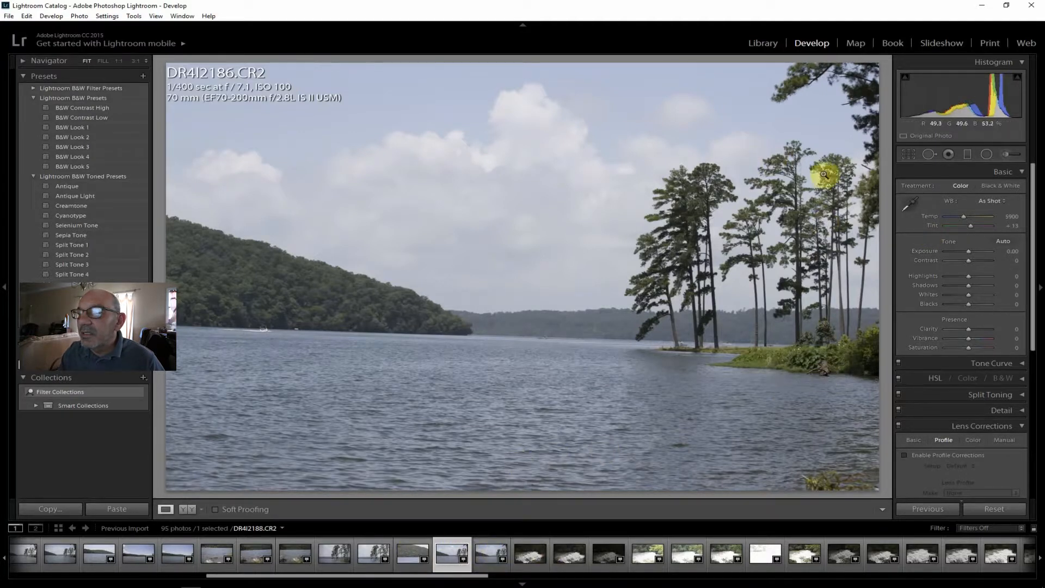
View the f/2.8 lake shot DR4I2187.CR2, return to DR4I2184.CR2 and enable lens profile corrections on it.
{"action": "left_click", "coordinate": [485, 555]}
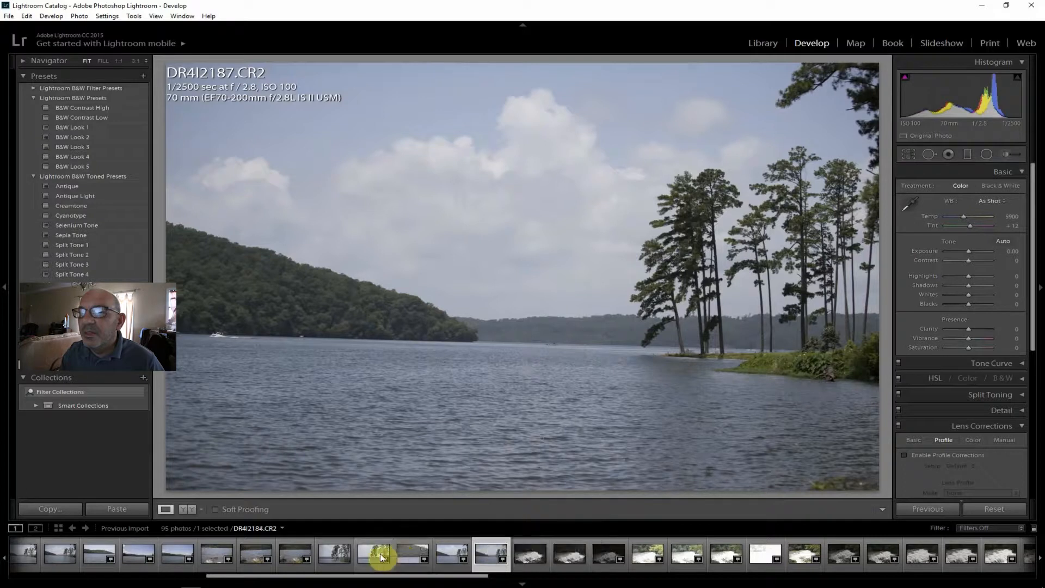
{"action": "left_click", "coordinate": [364, 554]}
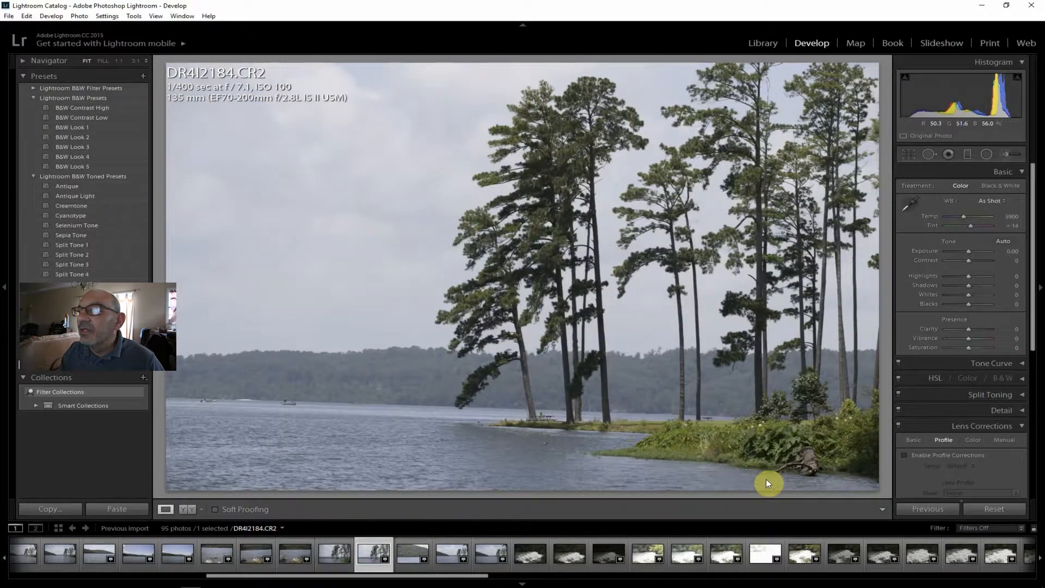
{"action": "left_click", "coordinate": [949, 455]}
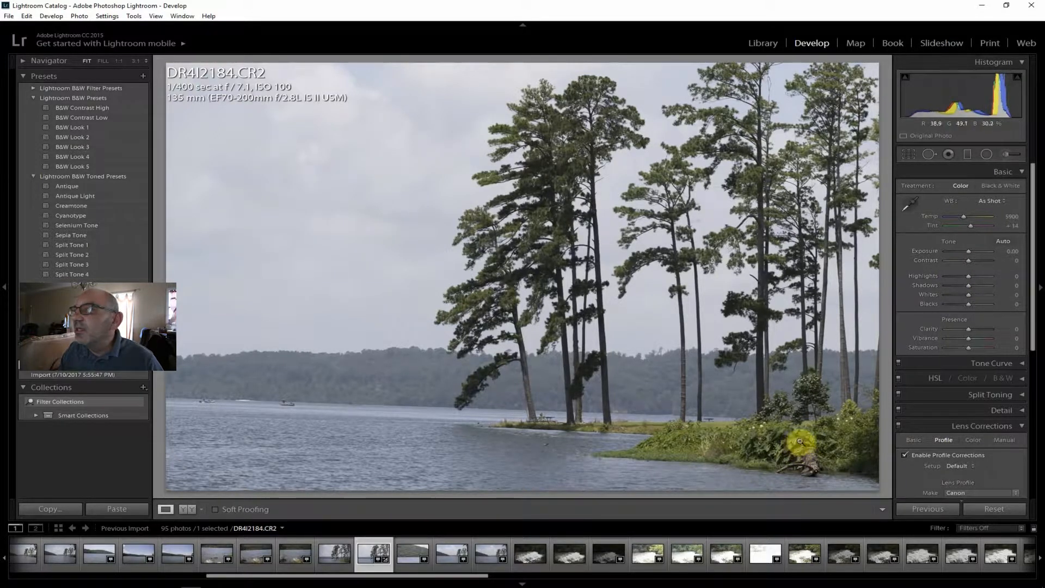
Set the pine photo's Contrast to +24, Clarity to +26, Shadows to +62, Highlights to -50, Vibrance to +14 and Saturation to +10.
{"action": "left_click_drag", "start_coordinate": [969, 260], "coordinate": [973, 261]}
{"action": "left_click_drag", "start_coordinate": [969, 328], "coordinate": [975, 328]}
{"action": "mouse_move", "coordinate": [969, 285]}
{"action": "left_mouse_down"}
{"action": "mouse_move", "coordinate": [984, 288]}
{"action": "mouse_move", "coordinate": [957, 274]}
{"action": "left_mouse_up"}
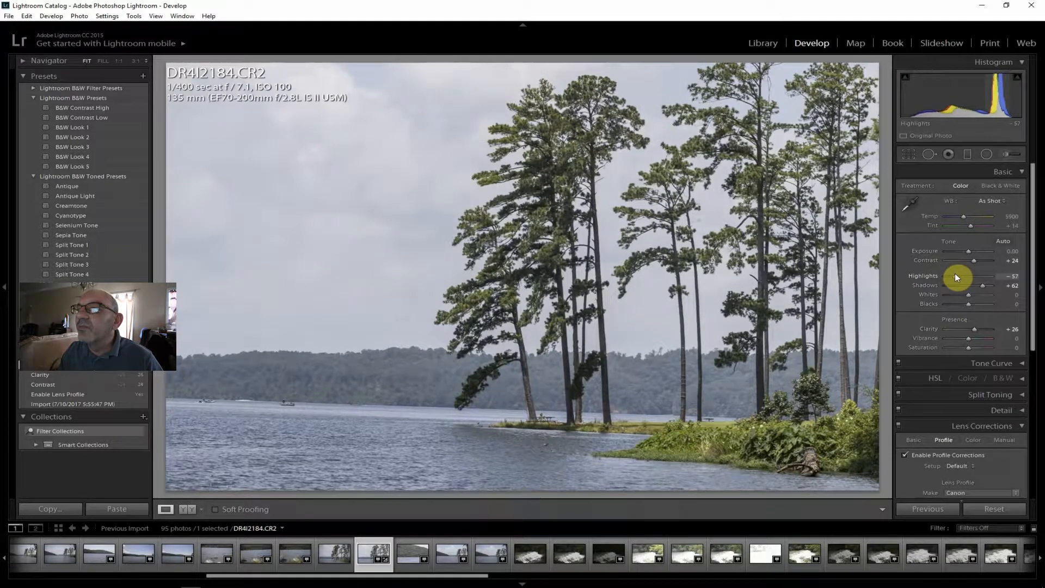
{"action": "left_click_drag", "start_coordinate": [956, 276], "coordinate": [957, 276]}
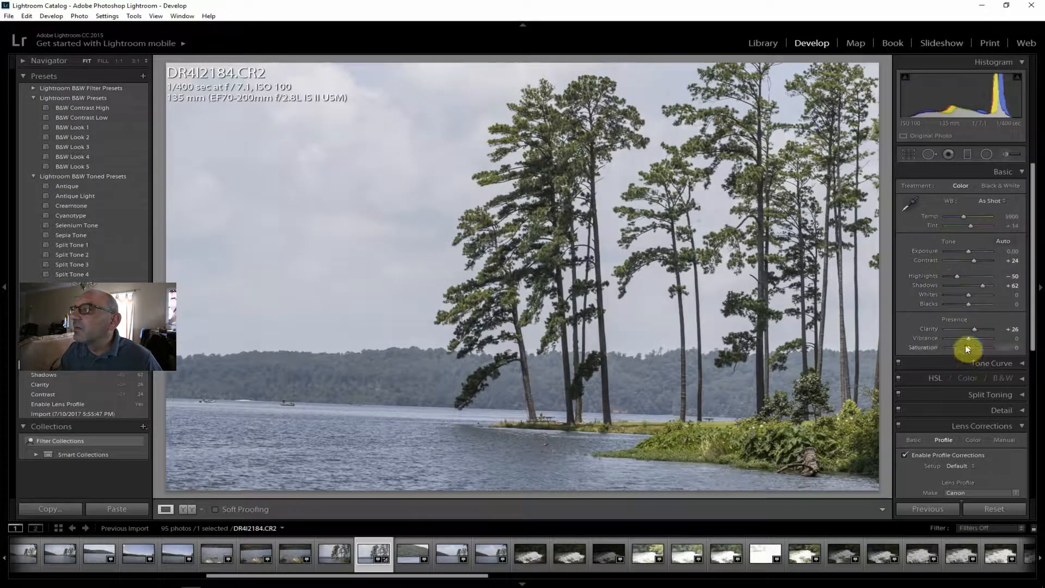
{"action": "left_click_drag", "start_coordinate": [970, 339], "coordinate": [973, 349]}
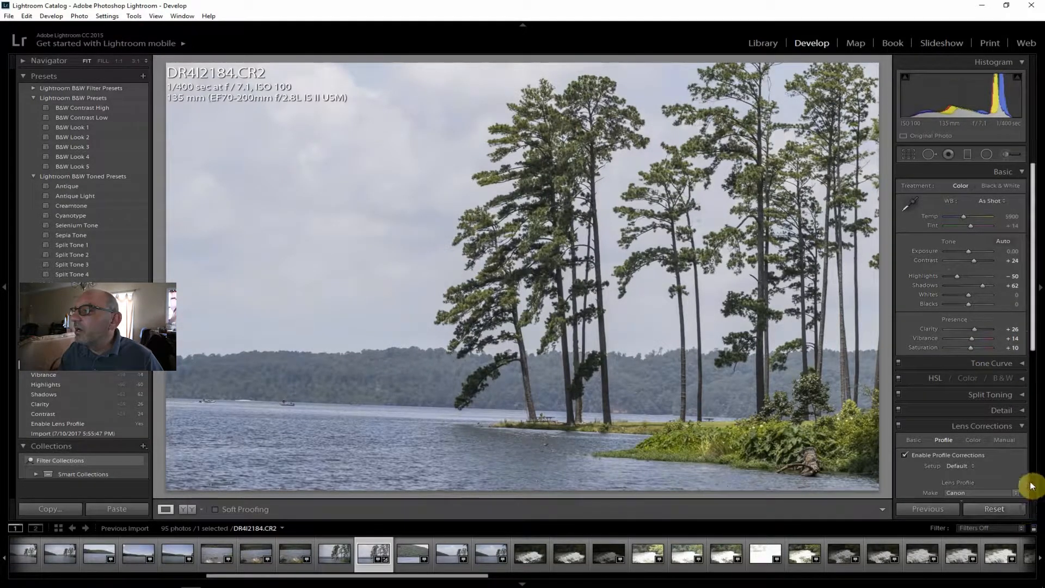
Set the pine photo's Dehaze amount to +36 and check the picnic table area at full size.
{"action": "scroll", "coordinate": [1033, 480], "scroll_direction": "down", "scroll_amount": 3}
{"action": "scroll", "coordinate": [1033, 480], "scroll_direction": "down", "scroll_amount": 2}
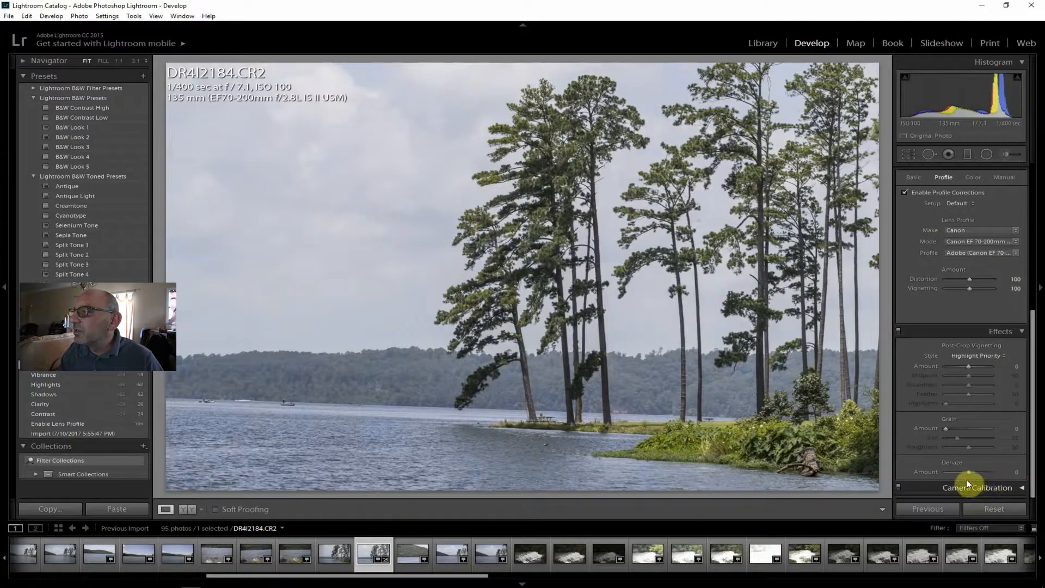
{"action": "left_click_drag", "start_coordinate": [966, 472], "coordinate": [973, 471]}
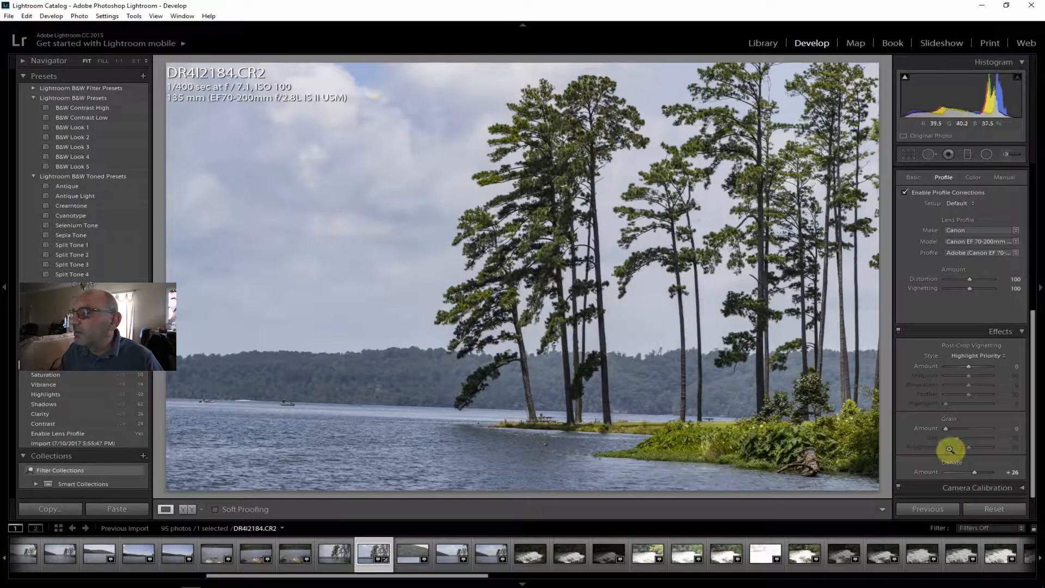
{"action": "left_click_drag", "start_coordinate": [974, 472], "coordinate": [975, 471]}
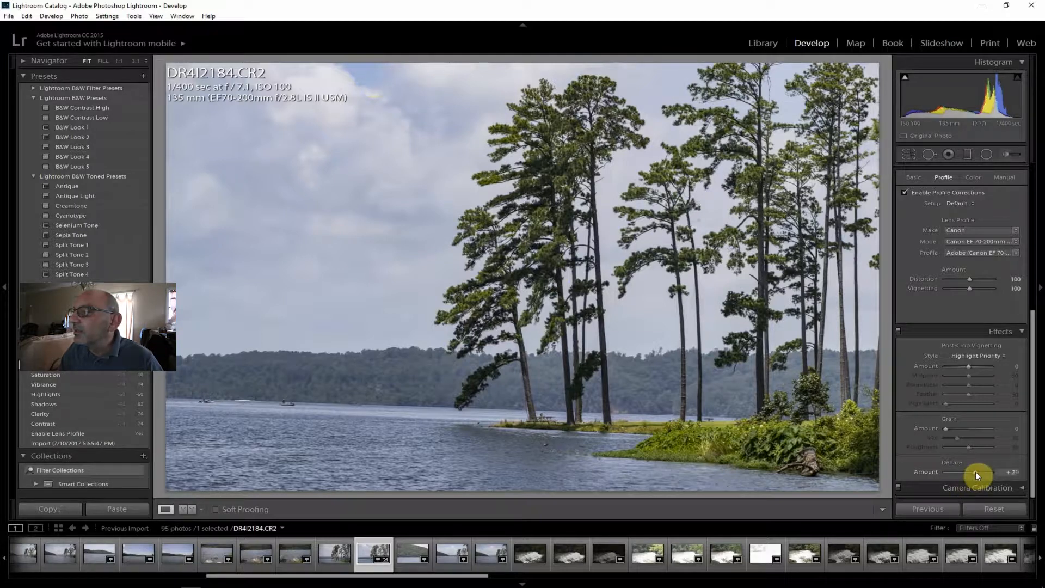
{"action": "left_click_drag", "start_coordinate": [975, 471], "coordinate": [977, 471]}
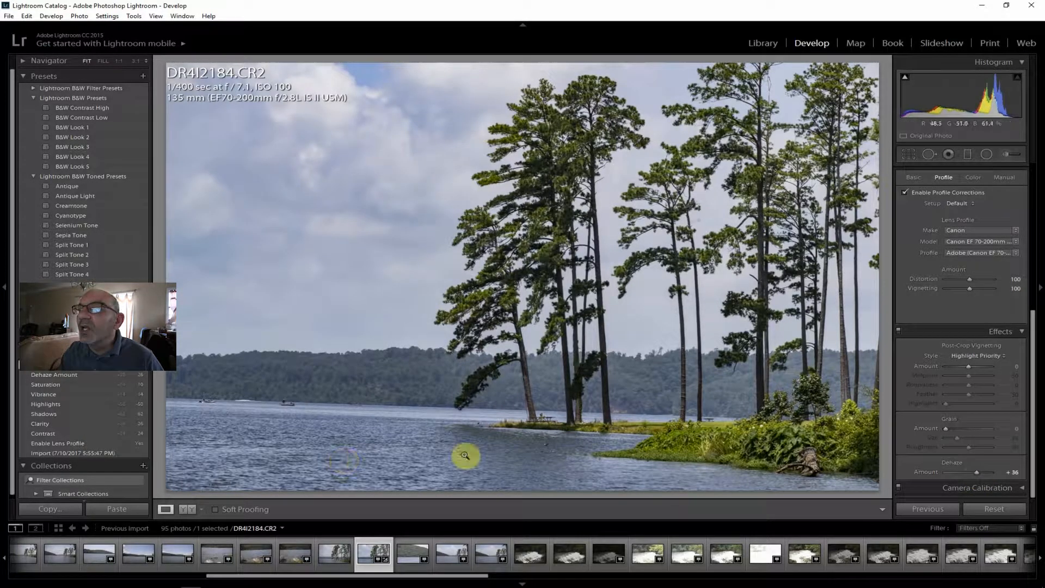
{"action": "left_click", "coordinate": [541, 422]}
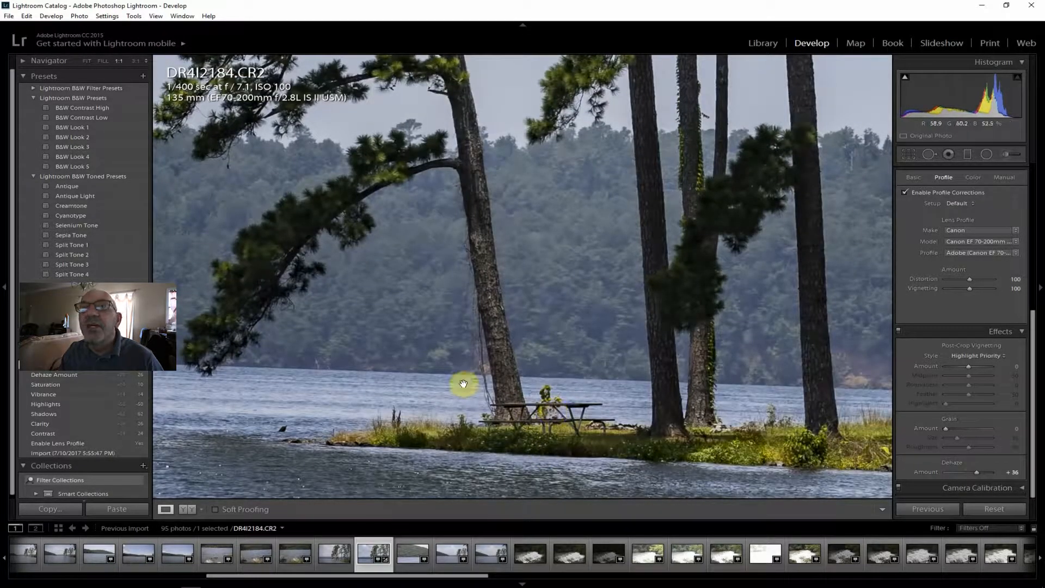
{"action": "left_click", "coordinate": [89, 62]}
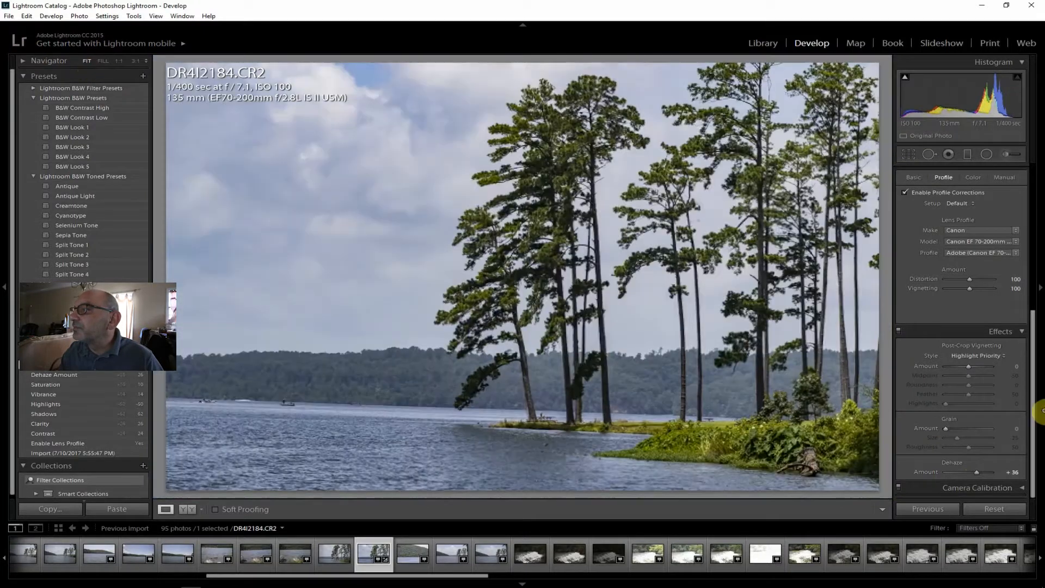
Set Shadows to +64 and Exposure to +0.36, and try the black-and-white treatment before restoring color.
{"action": "left_click_drag", "start_coordinate": [1033, 348], "coordinate": [1029, 224]}
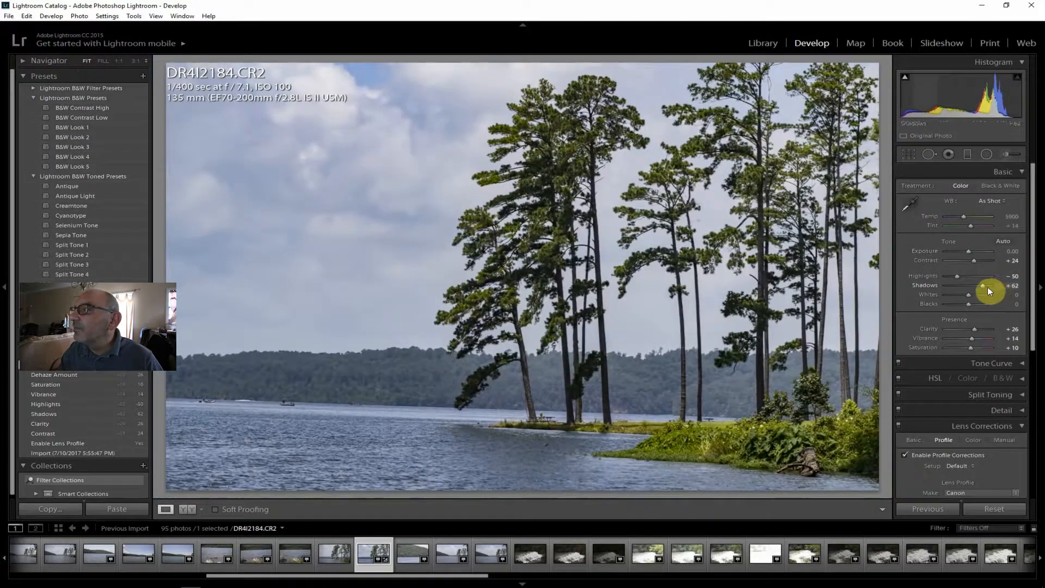
{"action": "left_click_drag", "start_coordinate": [985, 286], "coordinate": [971, 252]}
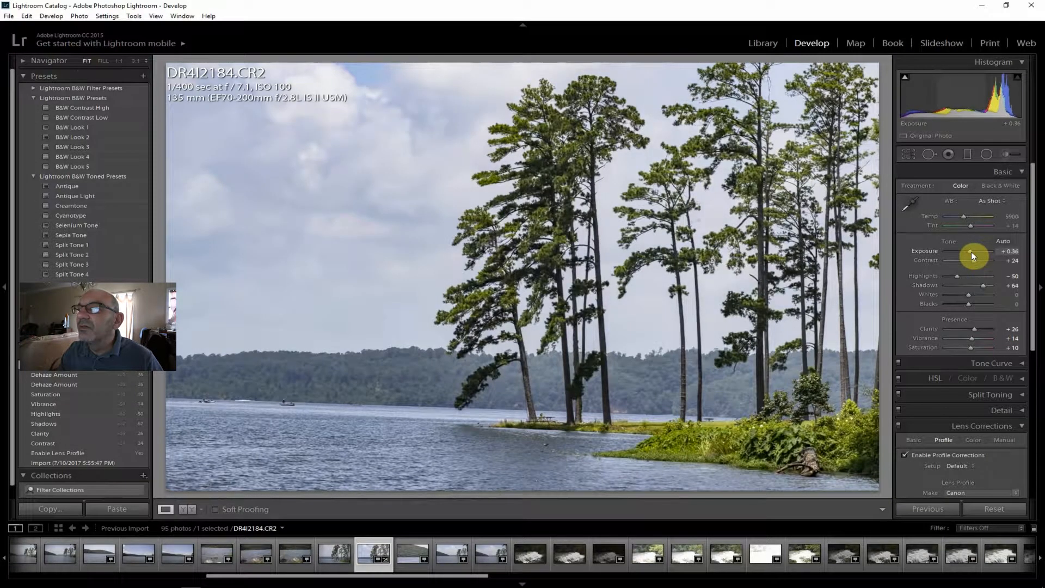
{"action": "left_click", "coordinate": [1009, 184]}
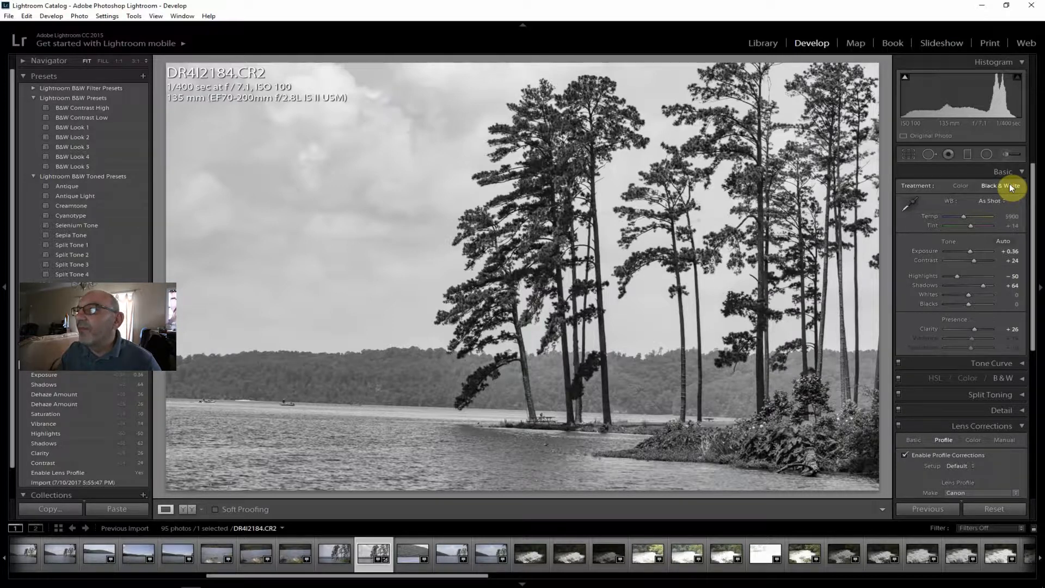
{"action": "left_click", "coordinate": [964, 183]}
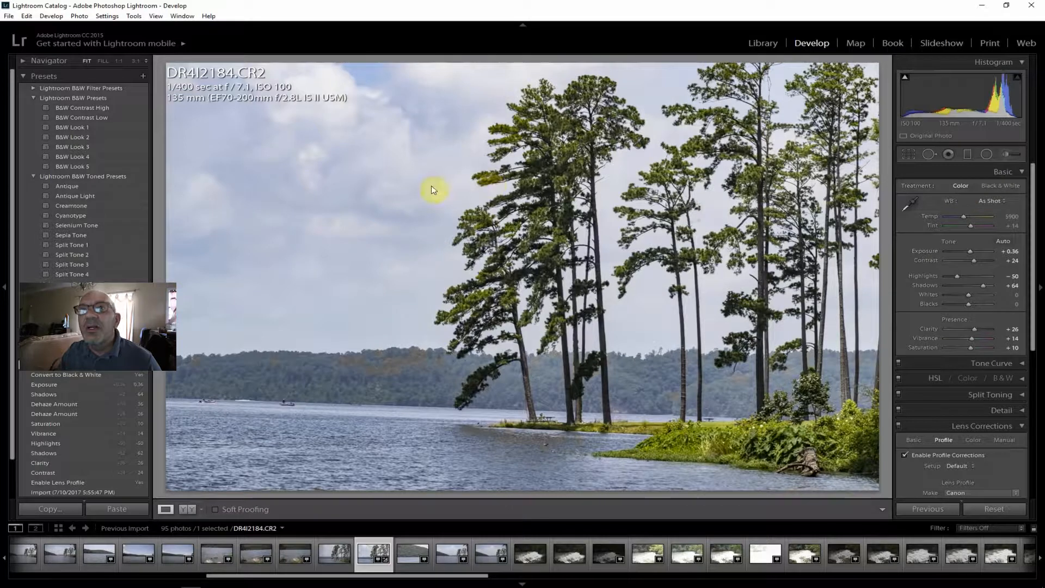
Export the edited lakeside pine photo DR4I2184.CR2 with the existing export settings.
{"action": "left_click", "coordinate": [9, 17]}
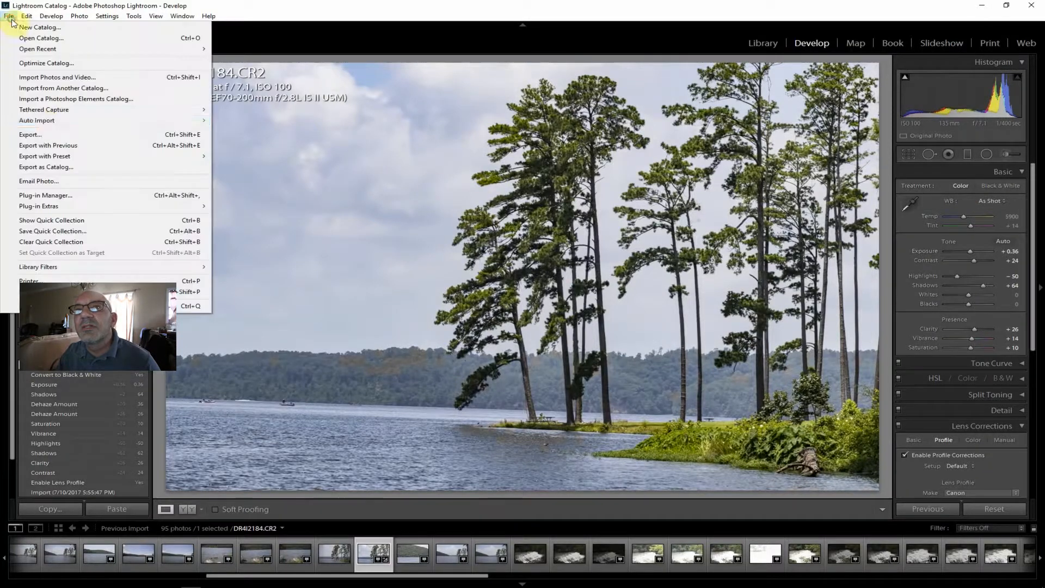
{"action": "left_click", "coordinate": [49, 134]}
{"action": "left_click", "coordinate": [695, 570]}
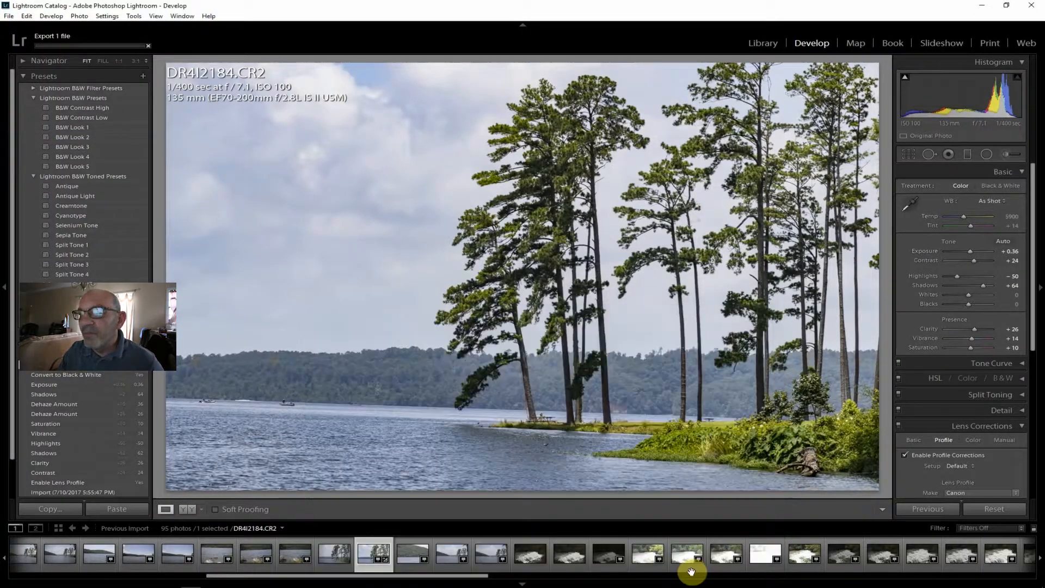
Compare water motion at full size in waterfall shots DR4I2188.CR2 at 1/1600 sec and DR4I2189.CR2 at 1/25 sec, and view the darker DR4I2190.CR2.
{"action": "left_click", "coordinate": [529, 554]}
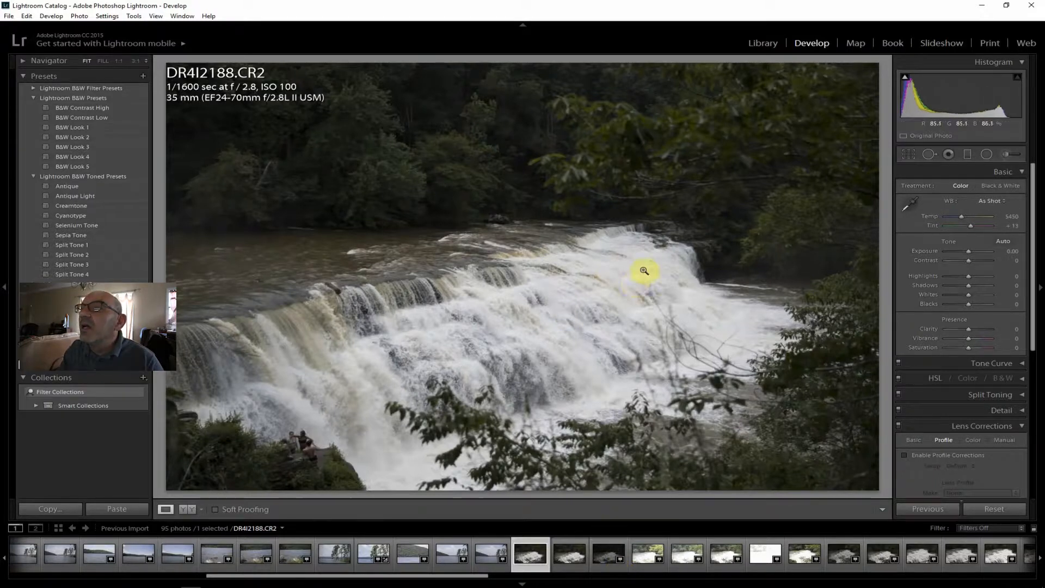
{"action": "left_click", "coordinate": [564, 555]}
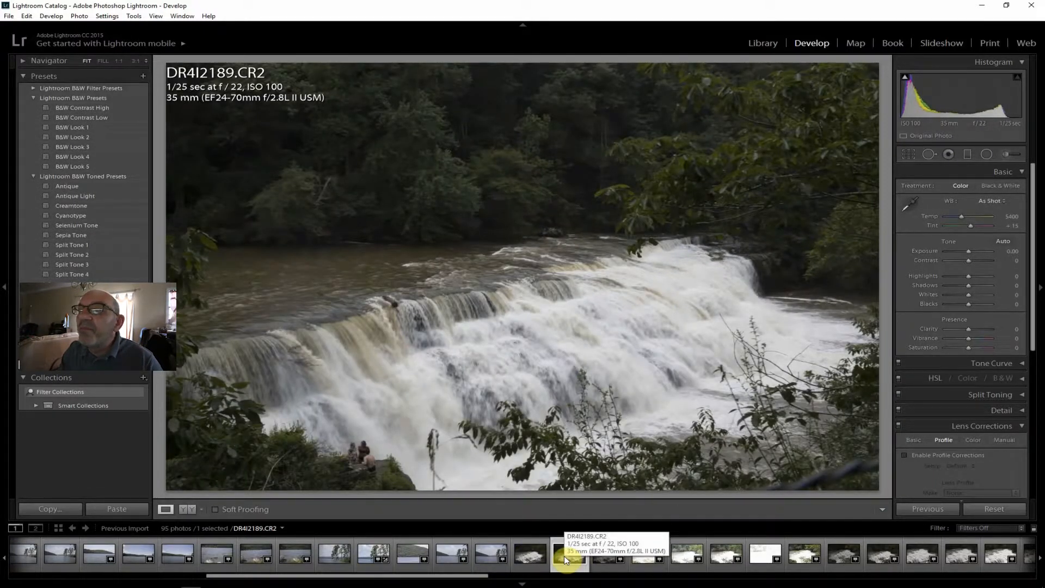
{"action": "left_click", "coordinate": [530, 553]}
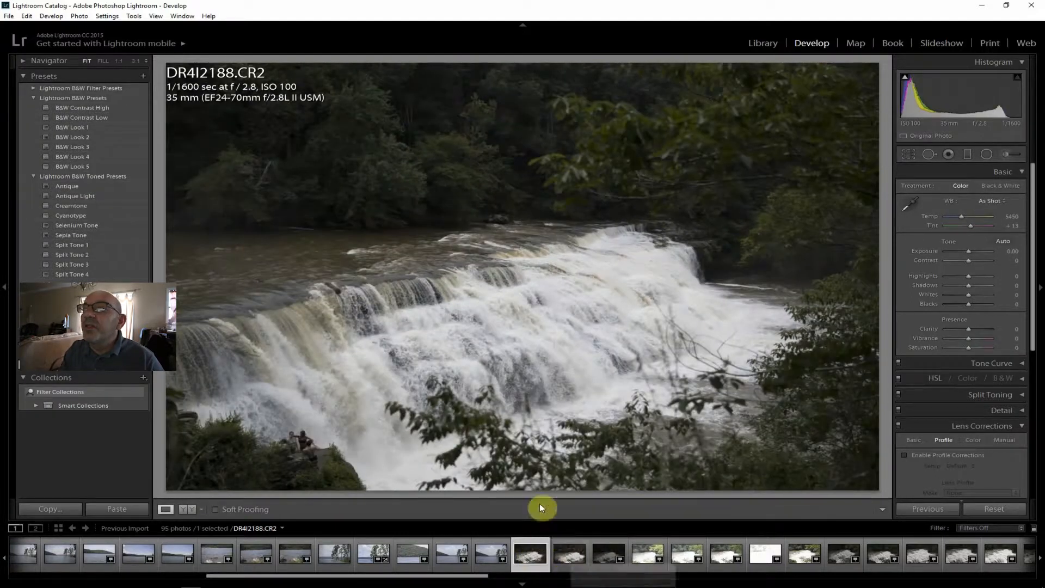
{"action": "left_click", "coordinate": [440, 339]}
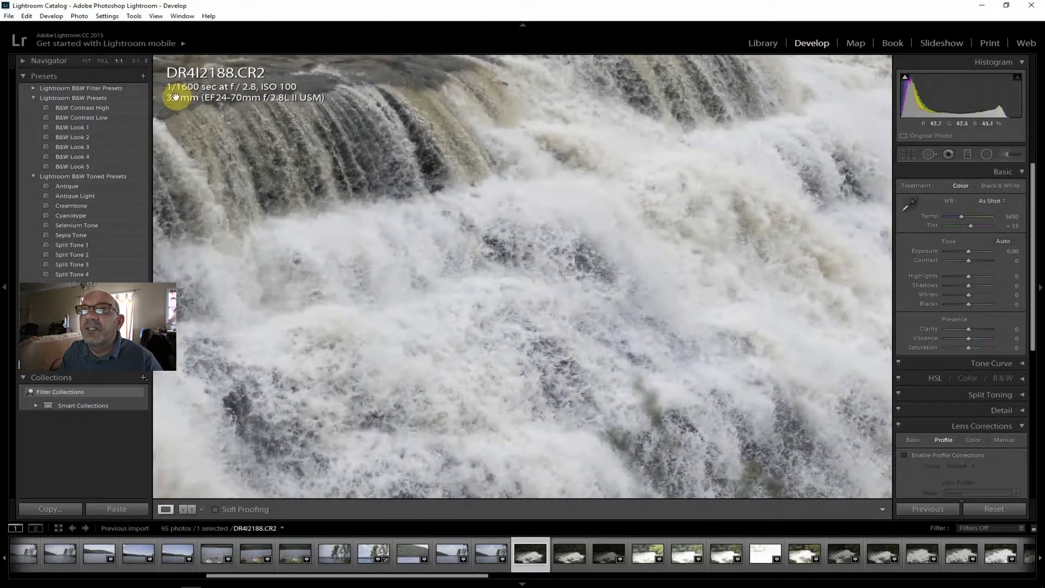
{"action": "left_click", "coordinate": [568, 555]}
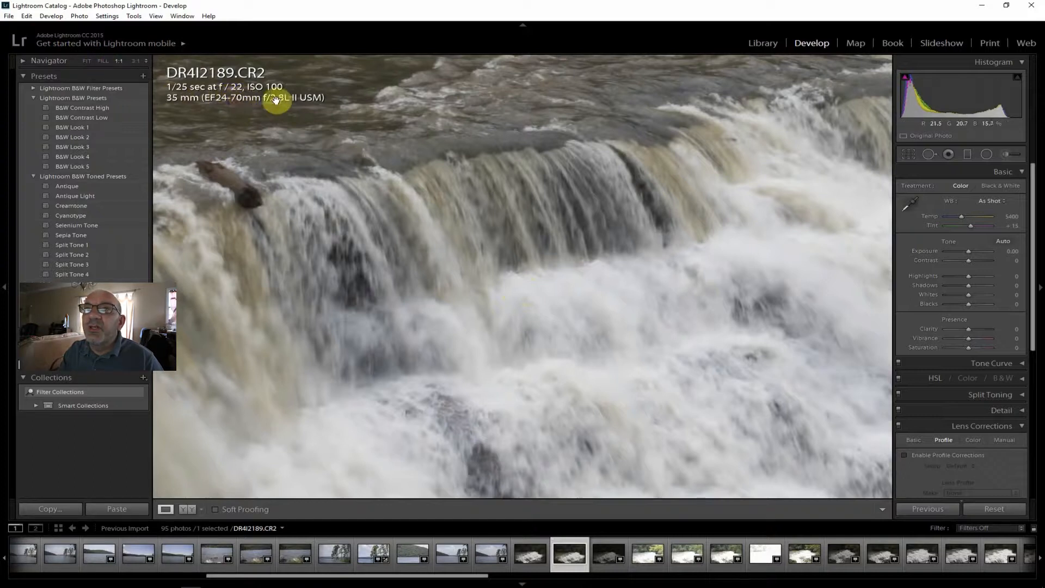
{"action": "left_click", "coordinate": [88, 61]}
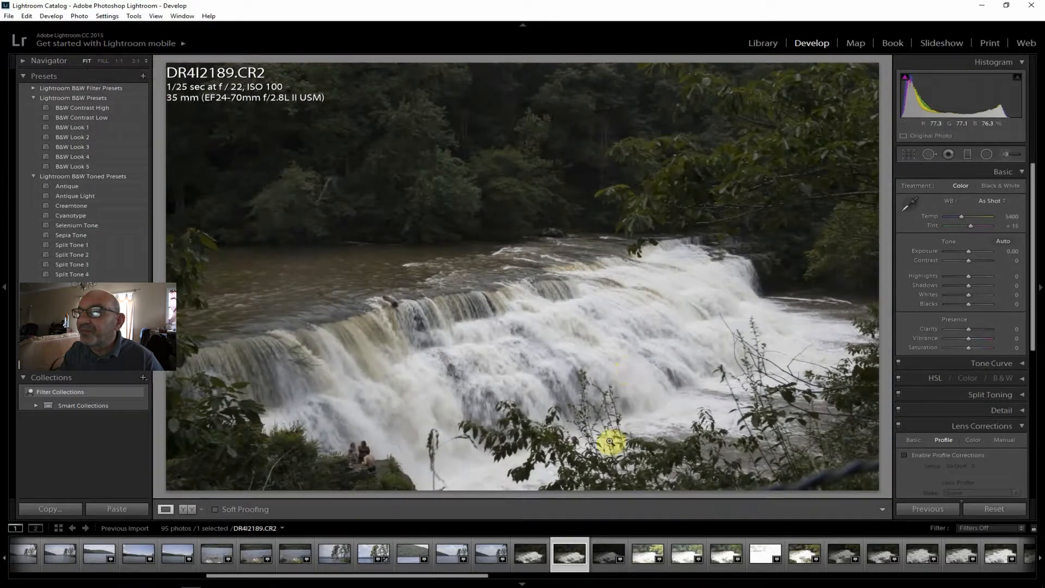
{"action": "left_click", "coordinate": [610, 554]}
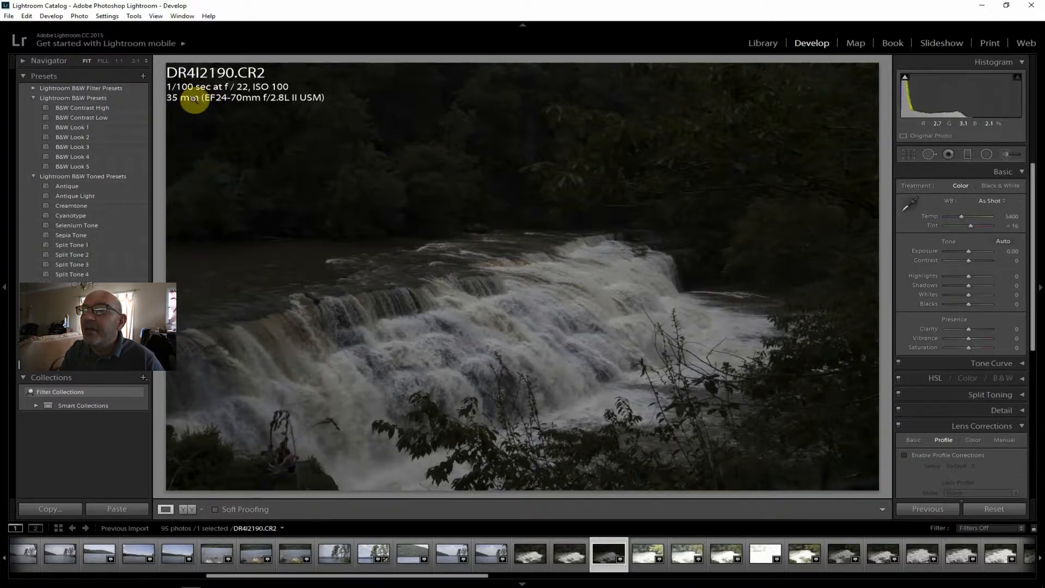
Enable lens profile corrections on waterfall photo DR4I2189.CR2 and set Shadows to +29, Contrast to +36 and Clarity to +19.
{"action": "left_click", "coordinate": [562, 554]}
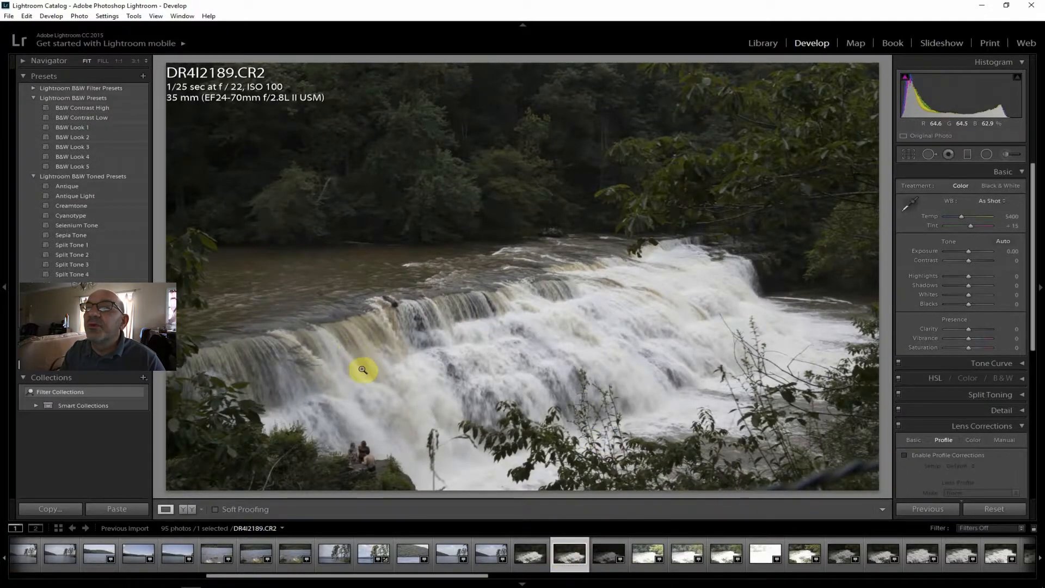
{"action": "left_click", "coordinate": [943, 455]}
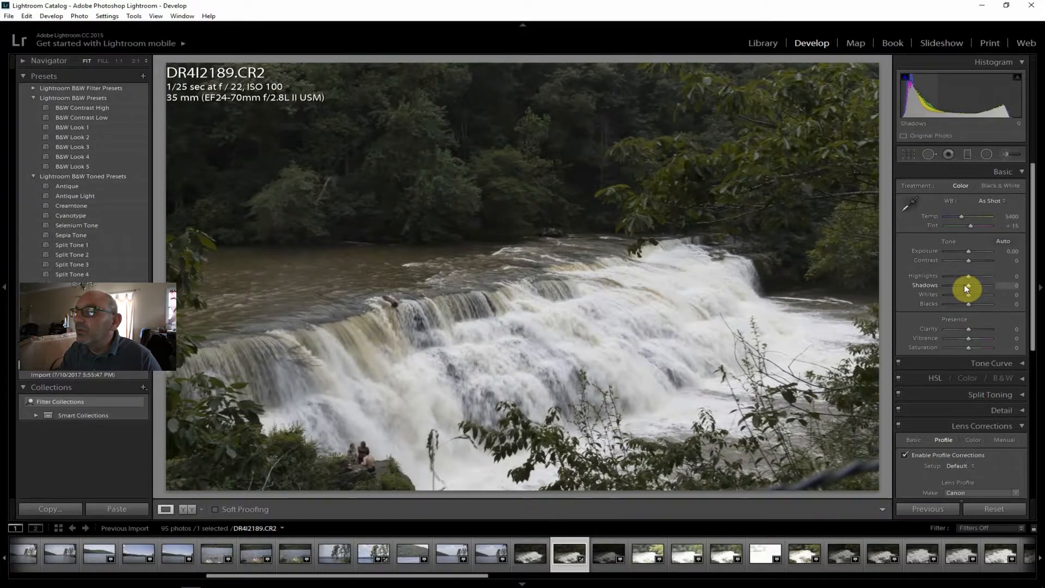
{"action": "left_click_drag", "start_coordinate": [970, 286], "coordinate": [978, 260]}
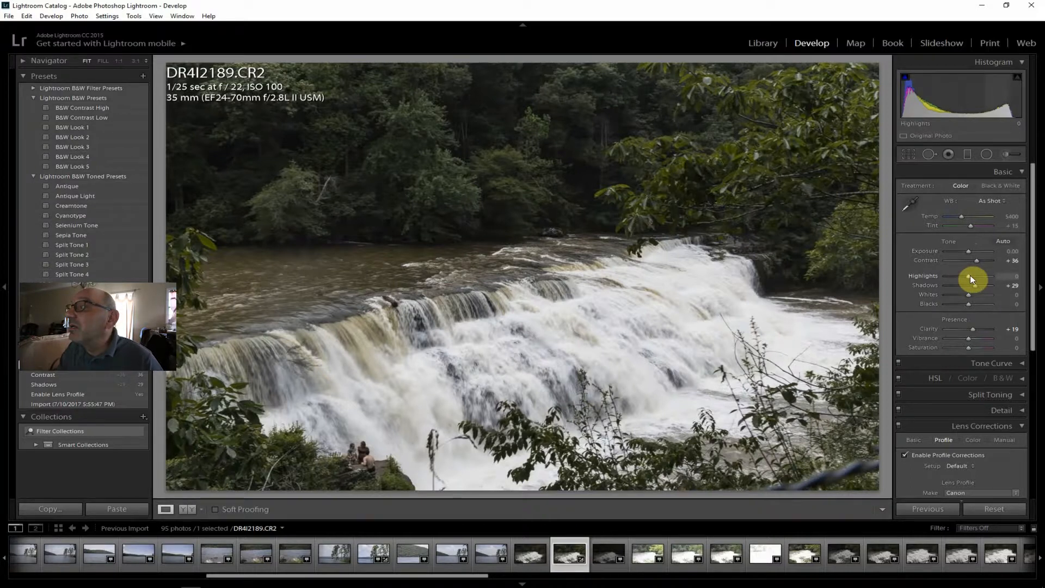
Set the waterfall photo's Highlights to -38, Exposure to +0.71, Vibrance to +10, Saturation to +10 and Dehaze to +12.
{"action": "left_click_drag", "start_coordinate": [971, 278], "coordinate": [971, 252]}
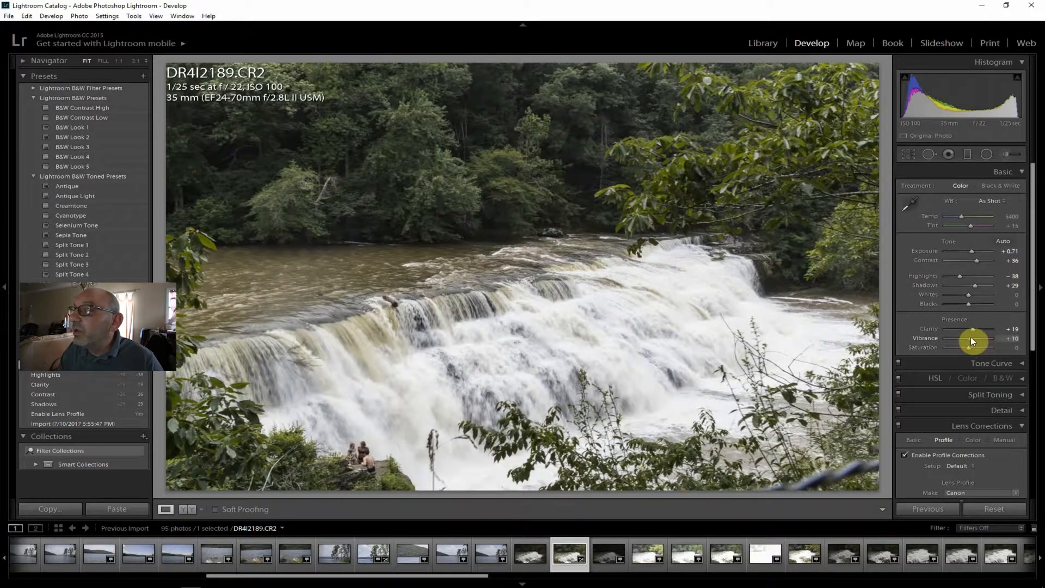
{"action": "left_click_drag", "start_coordinate": [969, 347], "coordinate": [970, 347]}
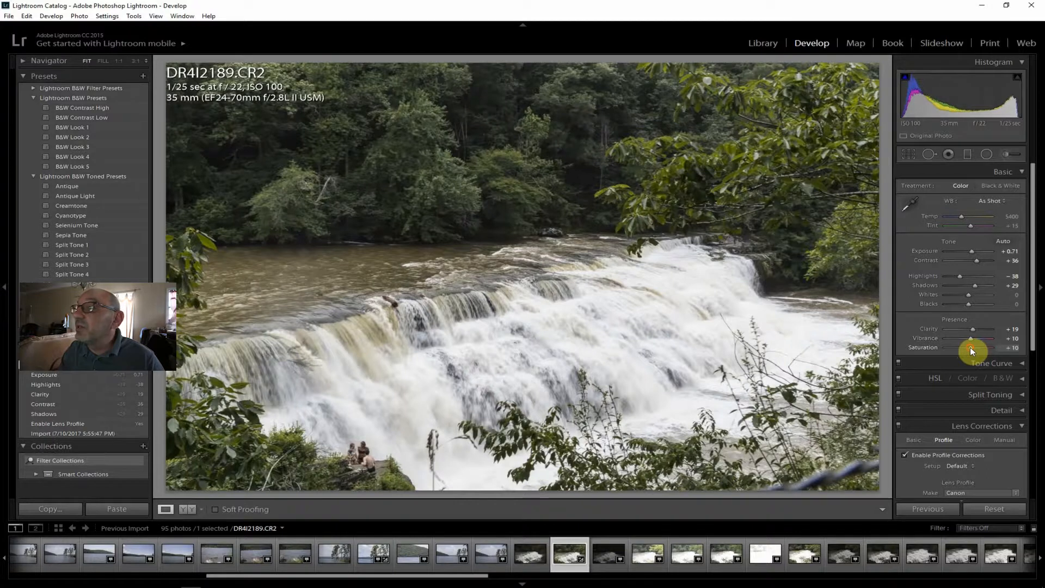
{"action": "left_click_drag", "start_coordinate": [1031, 307], "coordinate": [970, 472]}
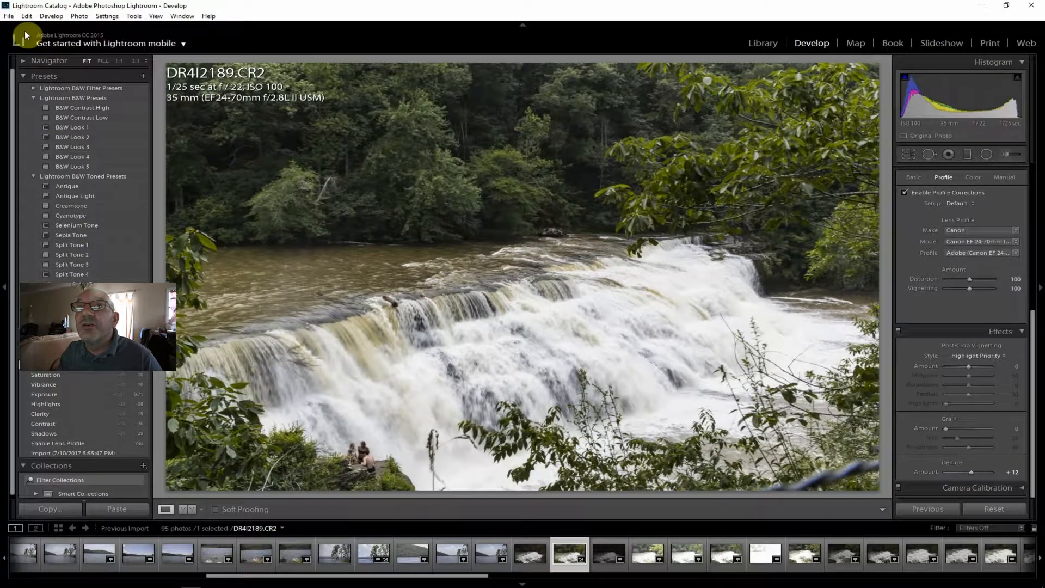
Export the edited waterfall photo DR4I2189.CR2 with the existing export settings.
{"action": "left_click", "coordinate": [9, 17]}
{"action": "left_click", "coordinate": [54, 136]}
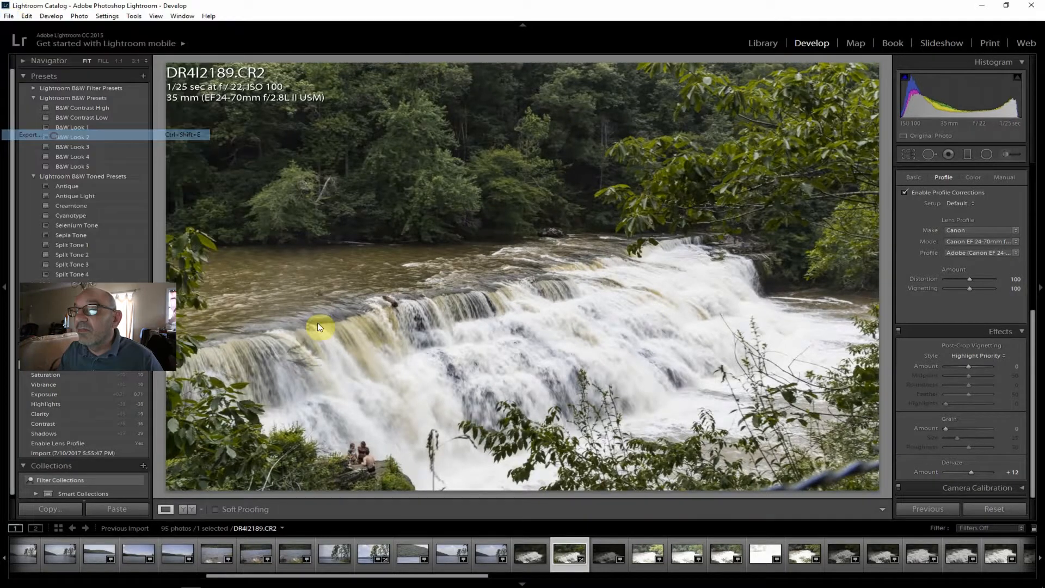
{"action": "left_click", "coordinate": [694, 568]}
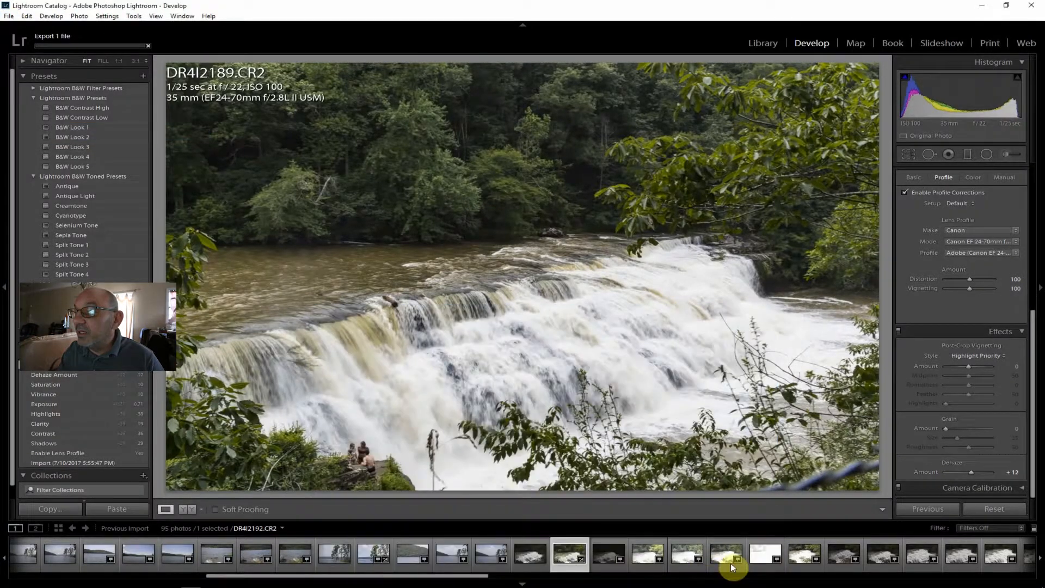
Open the 1/4 sec waterfall shot DR4I2192.CR2 and show its highlight clipping.
{"action": "left_click", "coordinate": [685, 554]}
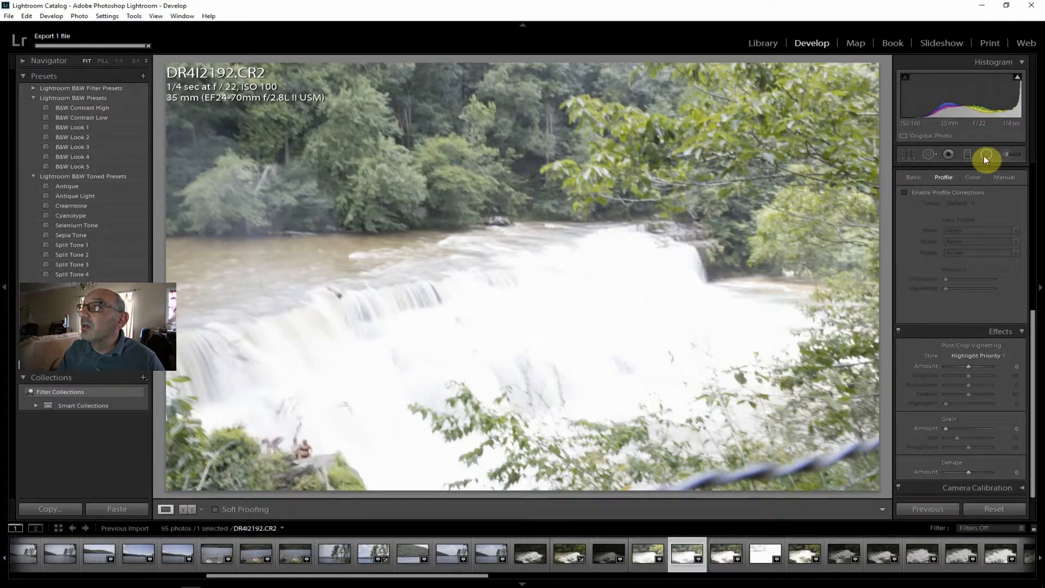
{"action": "left_click", "coordinate": [1017, 78]}
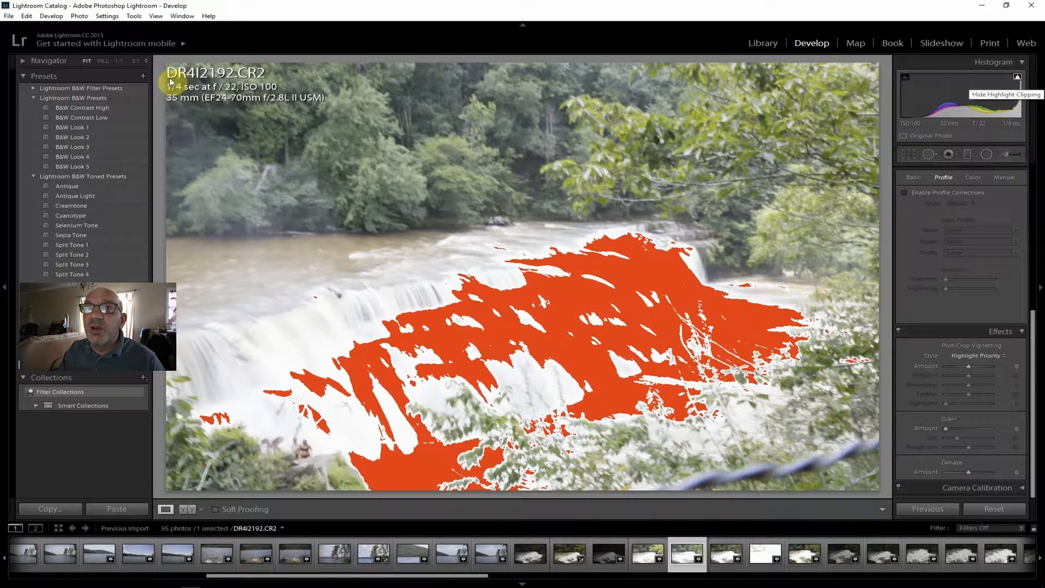
Open the 1/6 sec waterfall shot DR4I2191.CR2, hide its highlight clipping and set Dehaze to +67.
{"action": "left_click", "coordinate": [642, 562]}
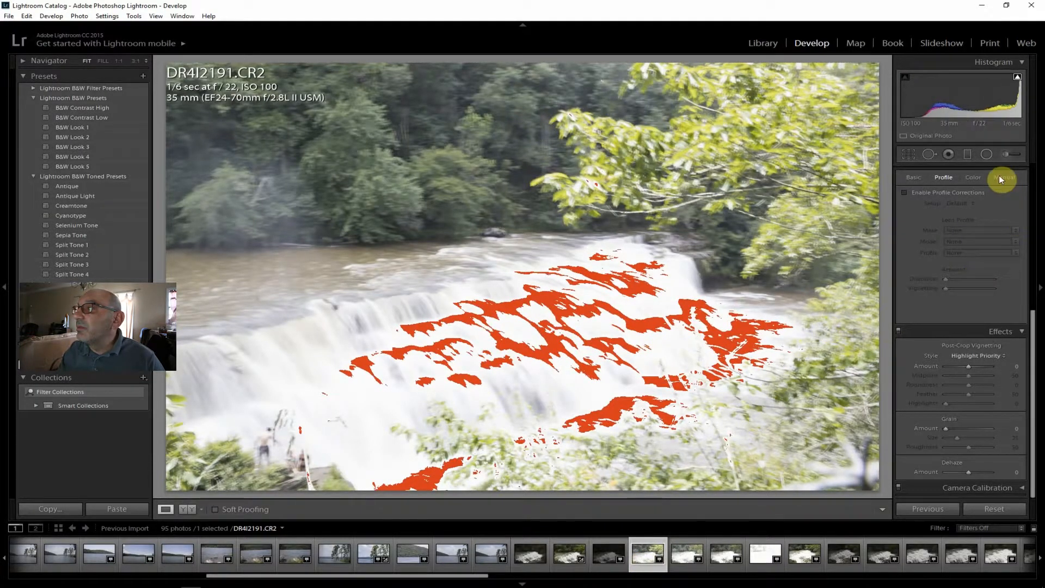
{"action": "left_click", "coordinate": [1017, 76]}
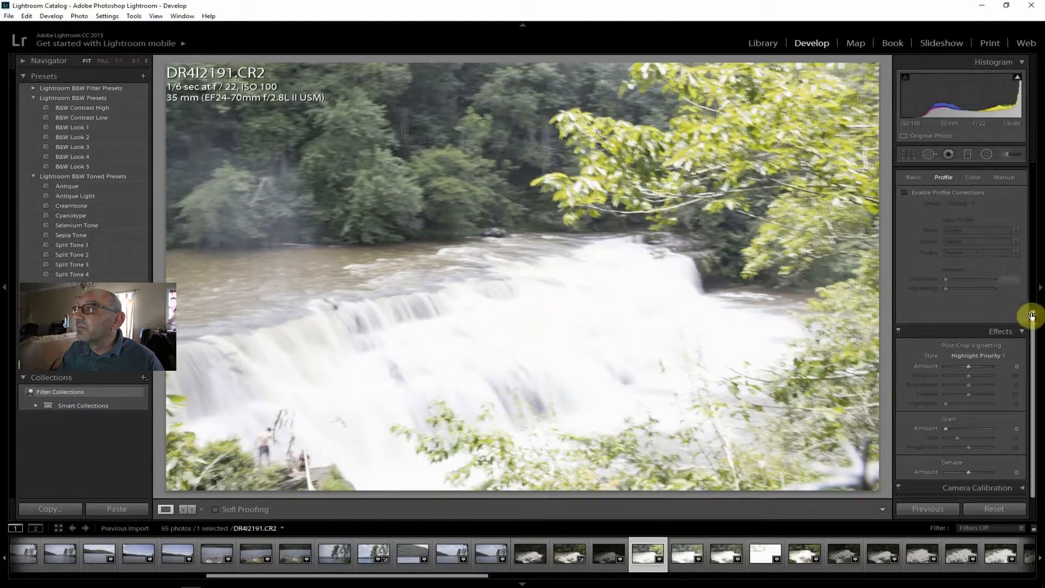
{"action": "left_click_drag", "start_coordinate": [969, 472], "coordinate": [980, 472]}
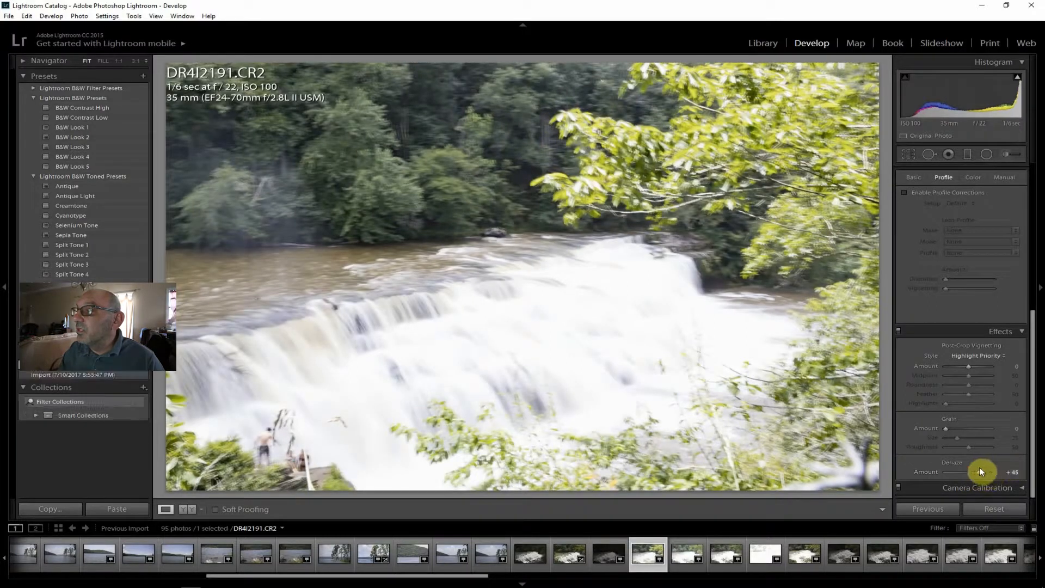
{"action": "left_click_drag", "start_coordinate": [979, 471], "coordinate": [984, 472]}
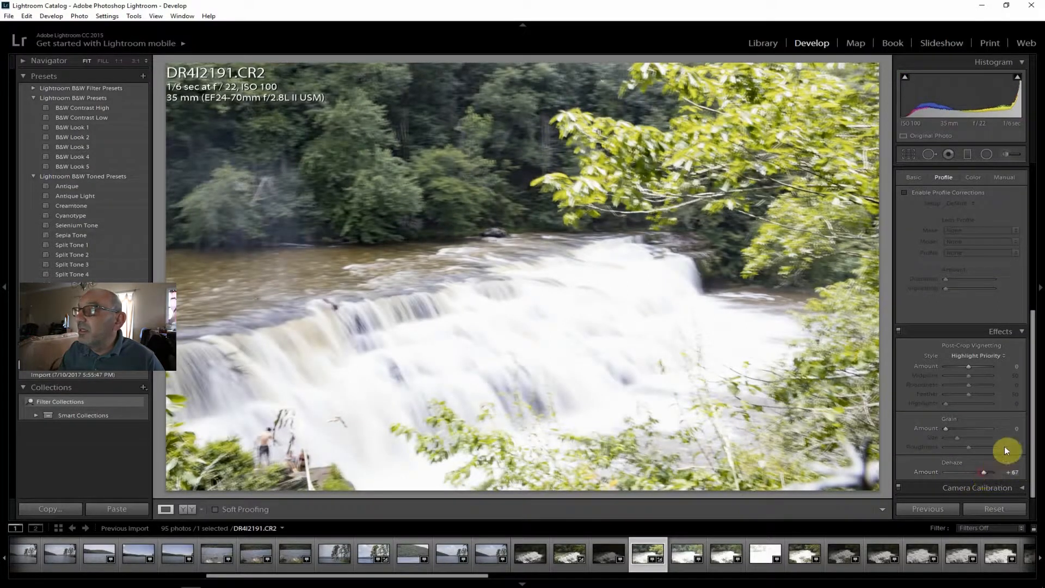
Set the 1/6 sec photo's Exposure to -1.79 and check the sharpness of the tree leaves at 1:1, returning to the full view.
{"action": "left_click_drag", "start_coordinate": [1031, 432], "coordinate": [1038, 228]}
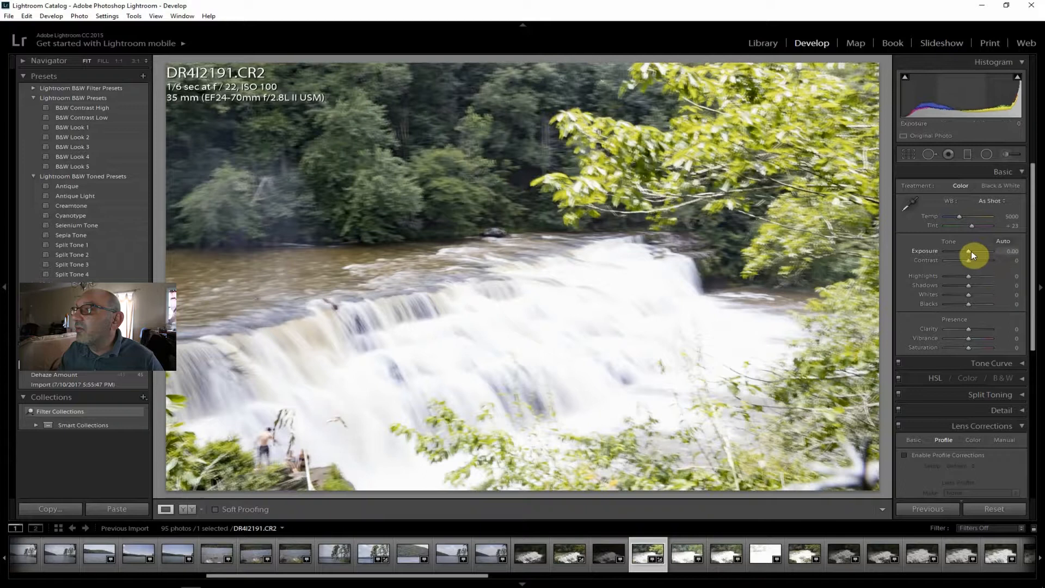
{"action": "left_click_drag", "start_coordinate": [968, 250], "coordinate": [960, 249]}
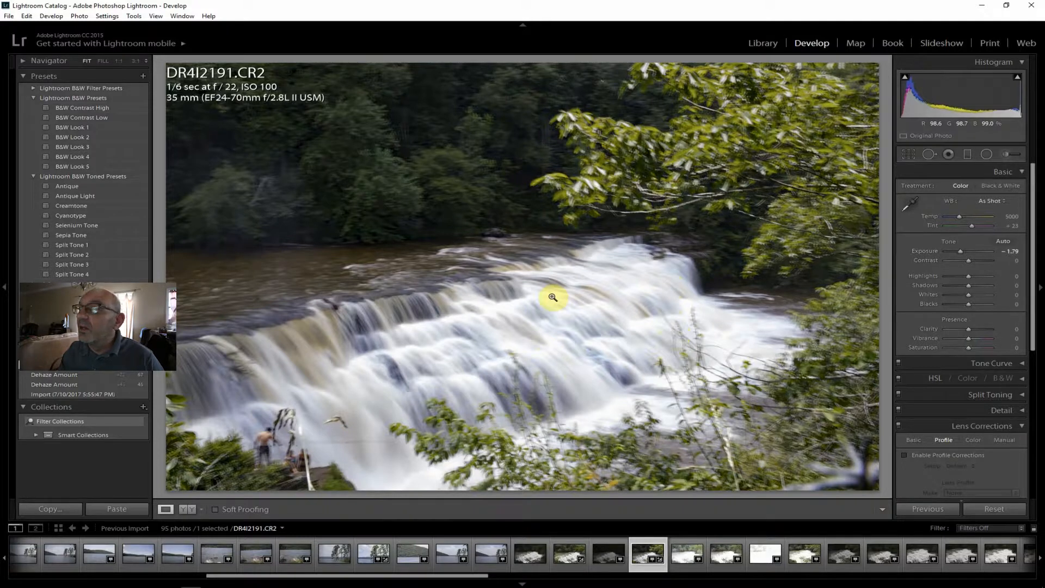
{"action": "left_click", "coordinate": [621, 155]}
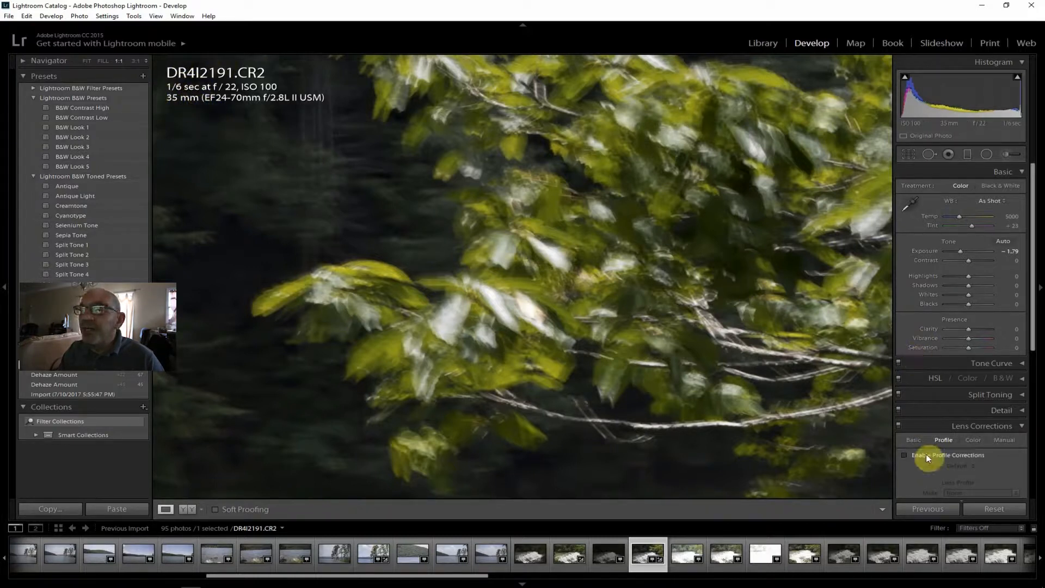
{"action": "left_click", "coordinate": [85, 62]}
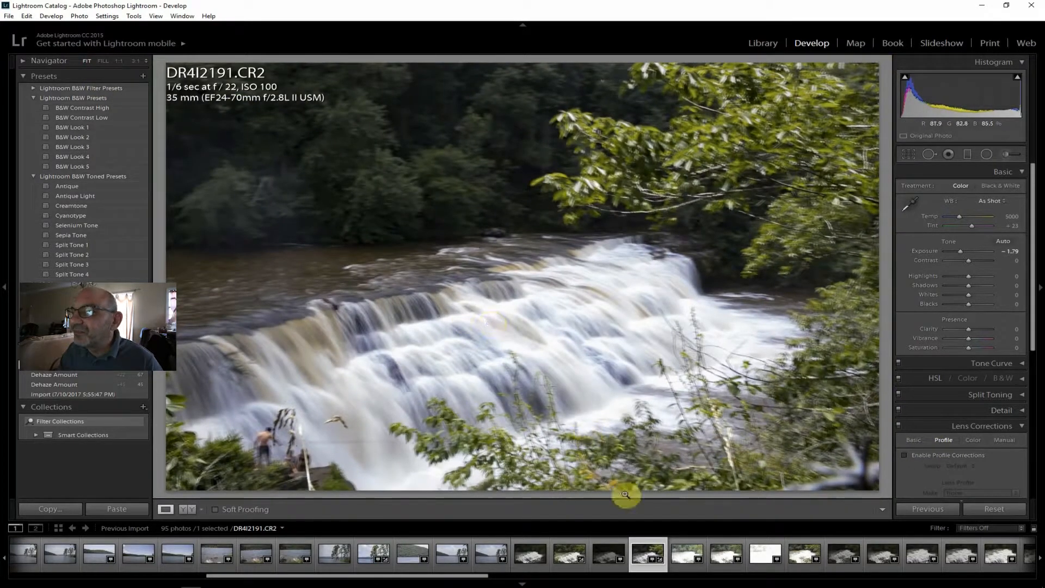
Set Exposure to -2.98 and Dehaze to +69 on the 1/4 sec shot DR4I2192.CR2, and inspect the falling water at 1:1.
{"action": "left_click", "coordinate": [685, 560]}
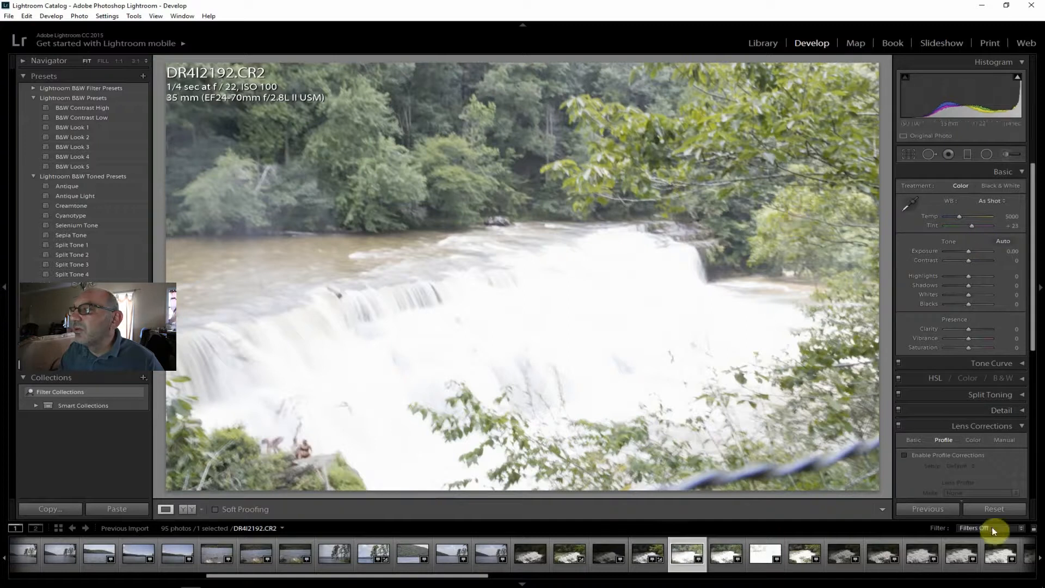
{"action": "left_click_drag", "start_coordinate": [969, 251], "coordinate": [959, 251]}
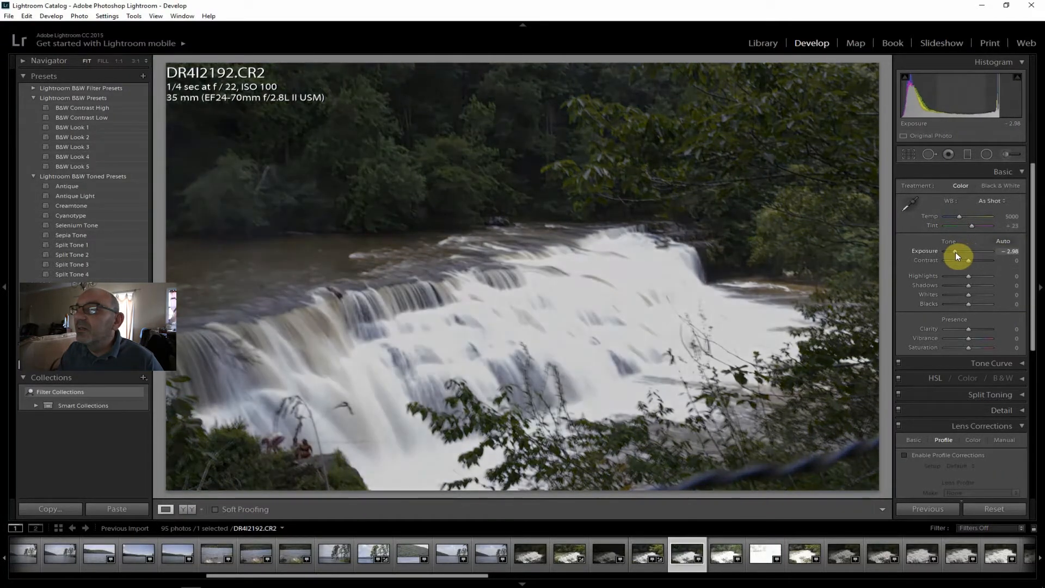
{"action": "left_click_drag", "start_coordinate": [1033, 282], "coordinate": [1036, 497]}
{"action": "left_click_drag", "start_coordinate": [969, 472], "coordinate": [987, 472]}
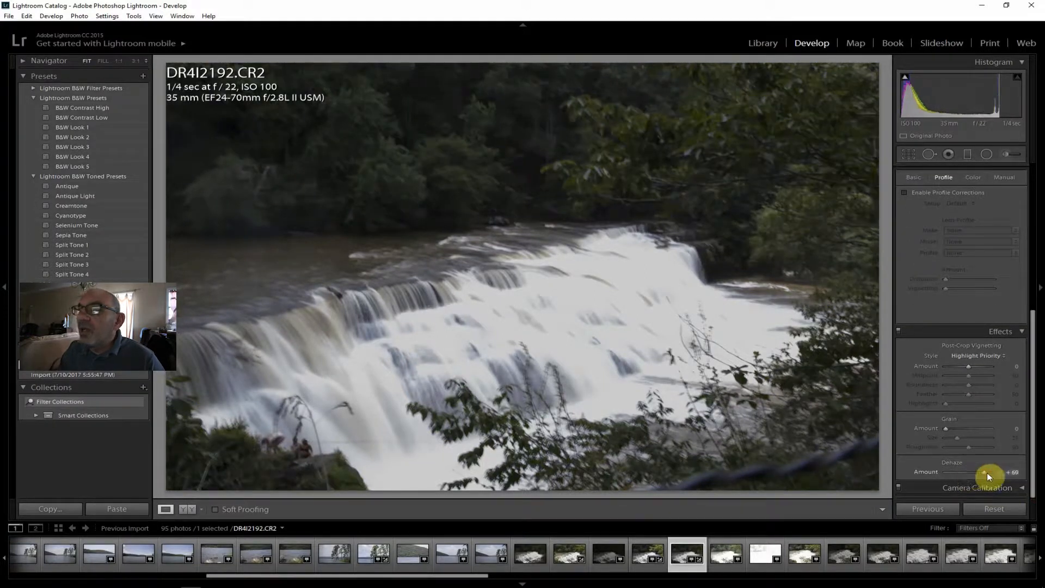
{"action": "left_click", "coordinate": [626, 300]}
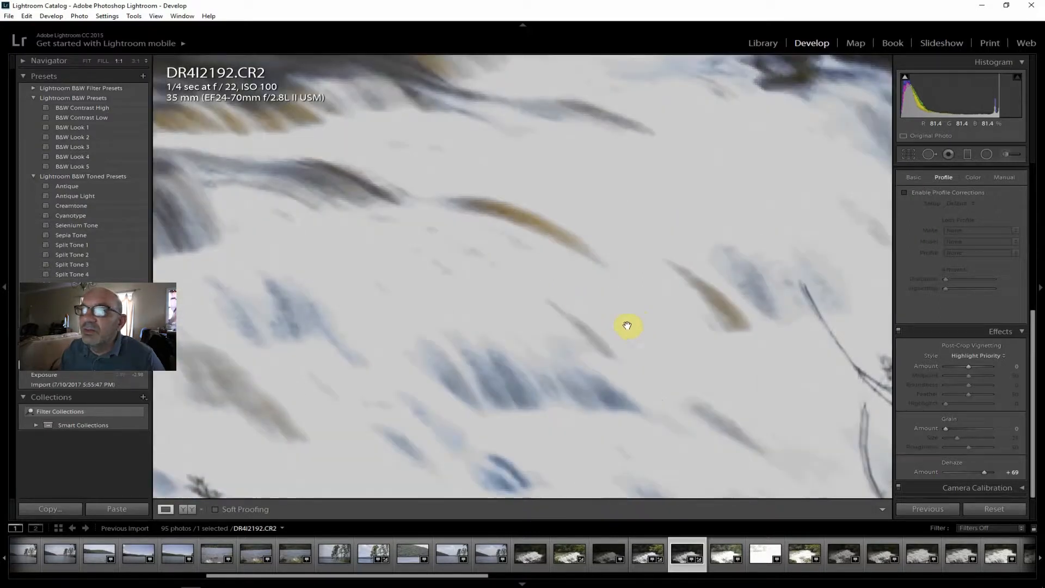
{"action": "left_click", "coordinate": [88, 61]}
View the 0.3 sec and 2.0 sec waterfall shots DR4I2193.CR2 and DR4I2194.CR2.
{"action": "left_click", "coordinate": [732, 564]}
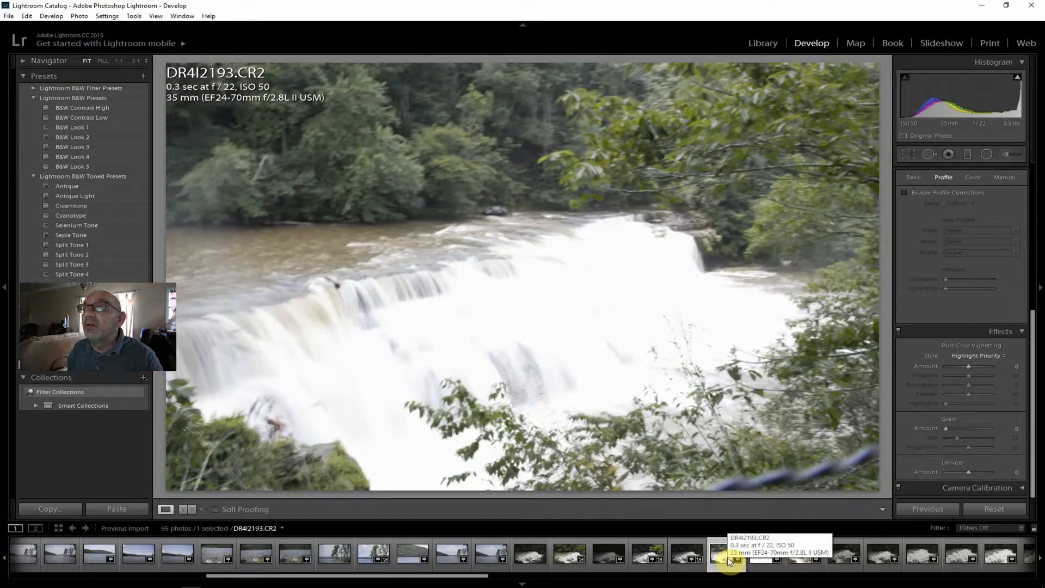
{"action": "left_click", "coordinate": [756, 551]}
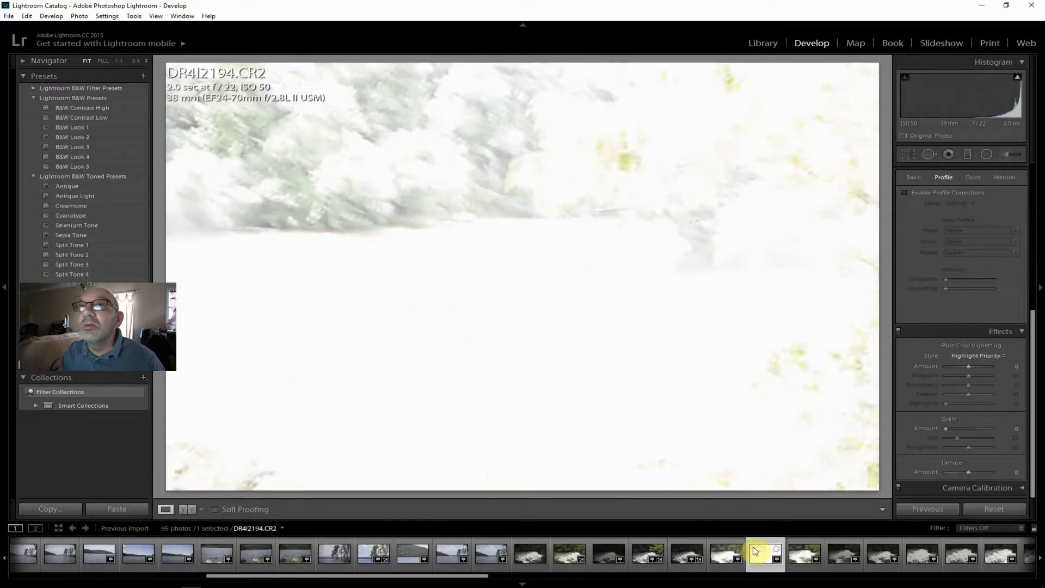
Open the 1/10 sec waterfall shot DR4I2195.CR2 and set Dehaze to +90 and Exposure to -1.31.
{"action": "left_click", "coordinate": [799, 557]}
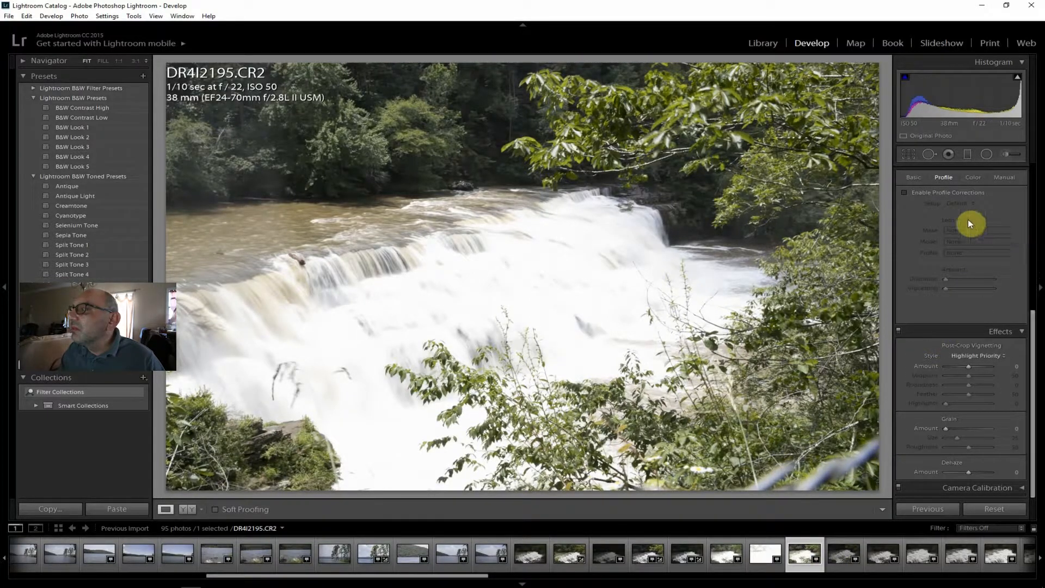
{"action": "left_click_drag", "start_coordinate": [968, 471], "coordinate": [983, 472]}
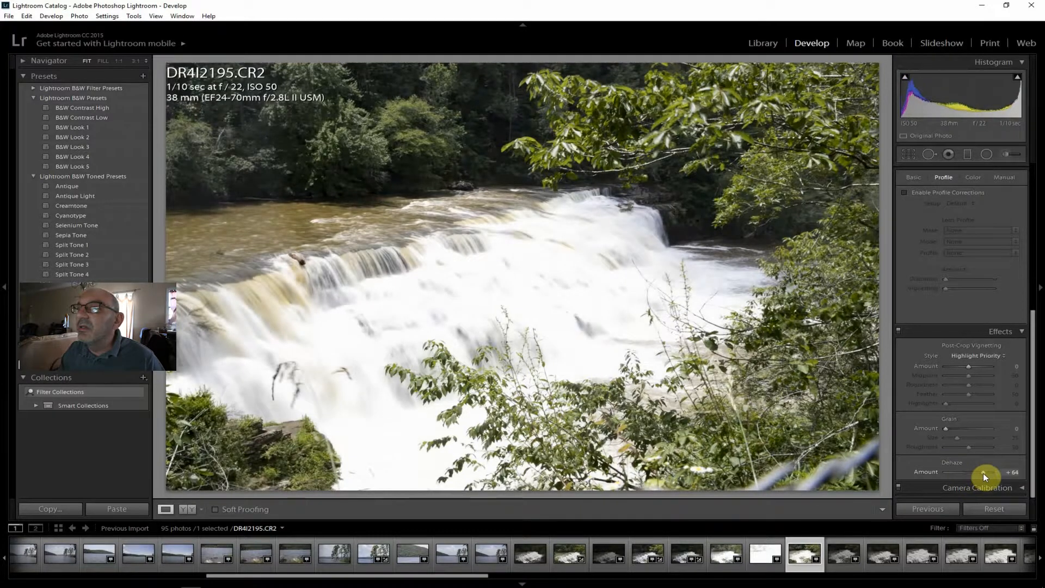
{"action": "left_click_drag", "start_coordinate": [984, 473], "coordinate": [989, 473]}
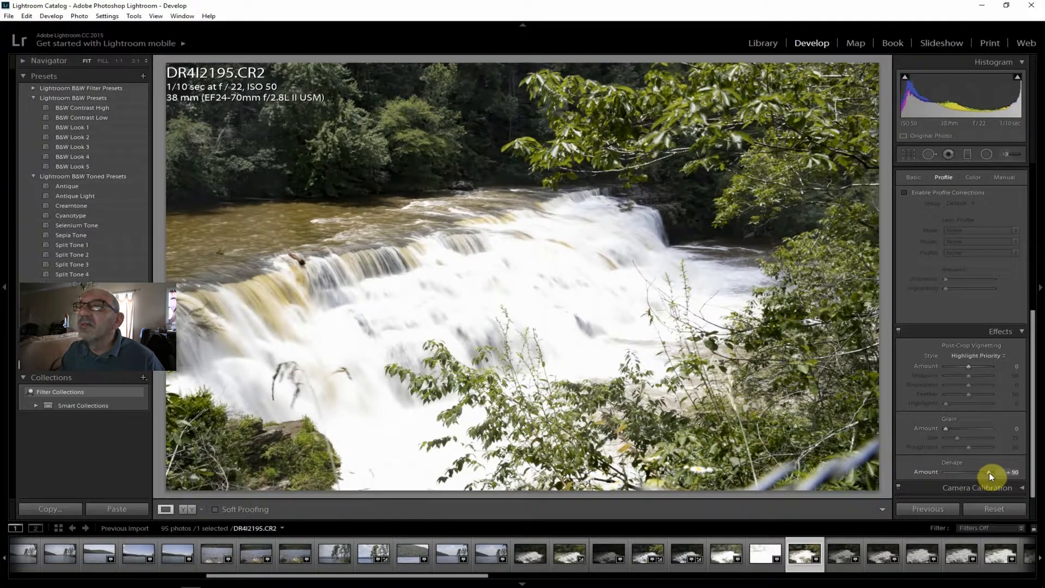
{"action": "left_click_drag", "start_coordinate": [1033, 432], "coordinate": [1041, 207]}
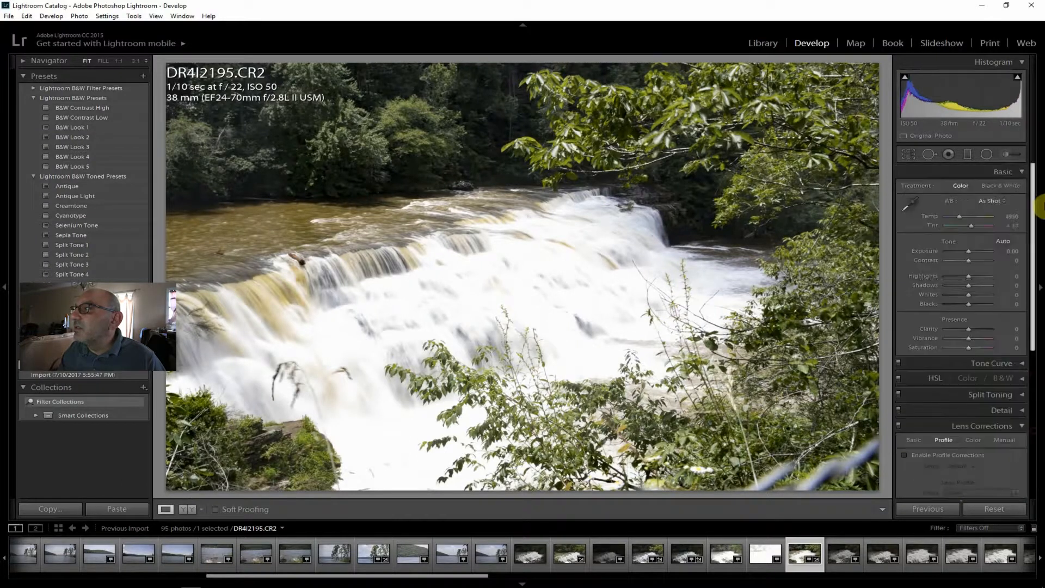
{"action": "left_click_drag", "start_coordinate": [970, 251], "coordinate": [963, 251]}
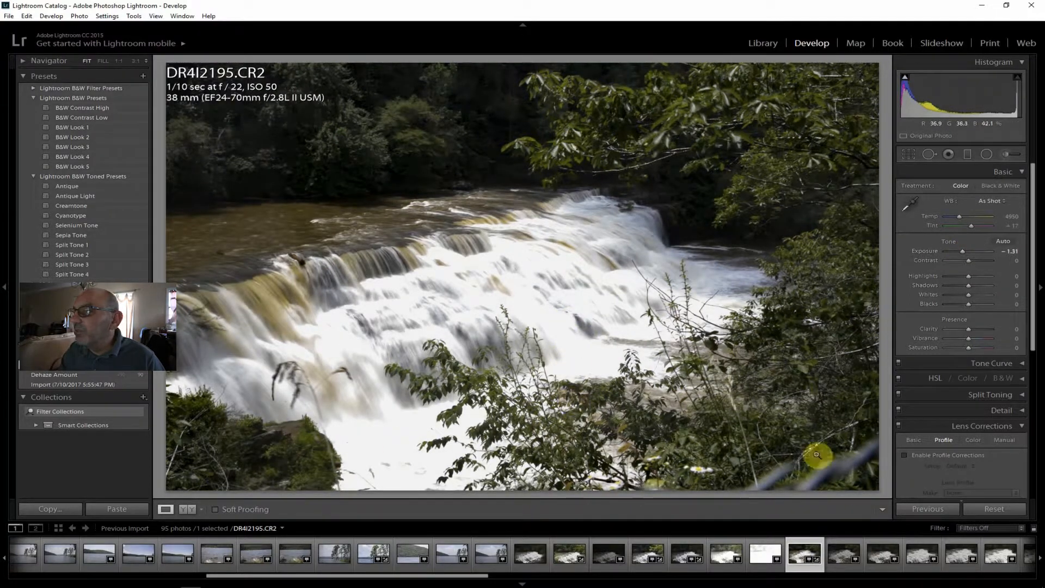
Compare the water blur in the 1/30 sec shot DR4I2196.CR2 with the 1/25 sec DR4I2189.CR2 and 1/10 sec DR4I2195.CR2.
{"action": "left_click", "coordinate": [845, 558]}
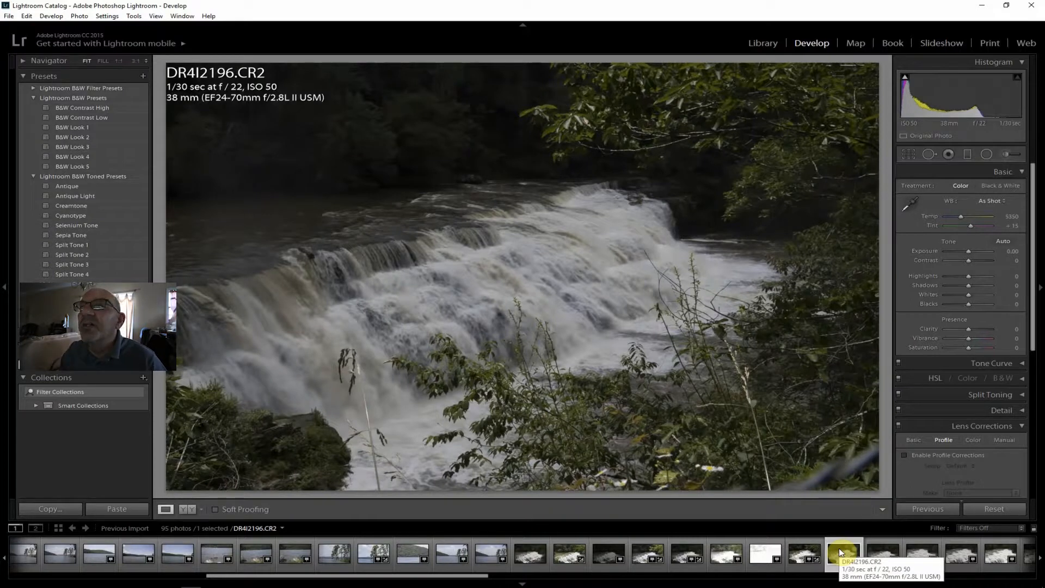
{"action": "left_click", "coordinate": [563, 555]}
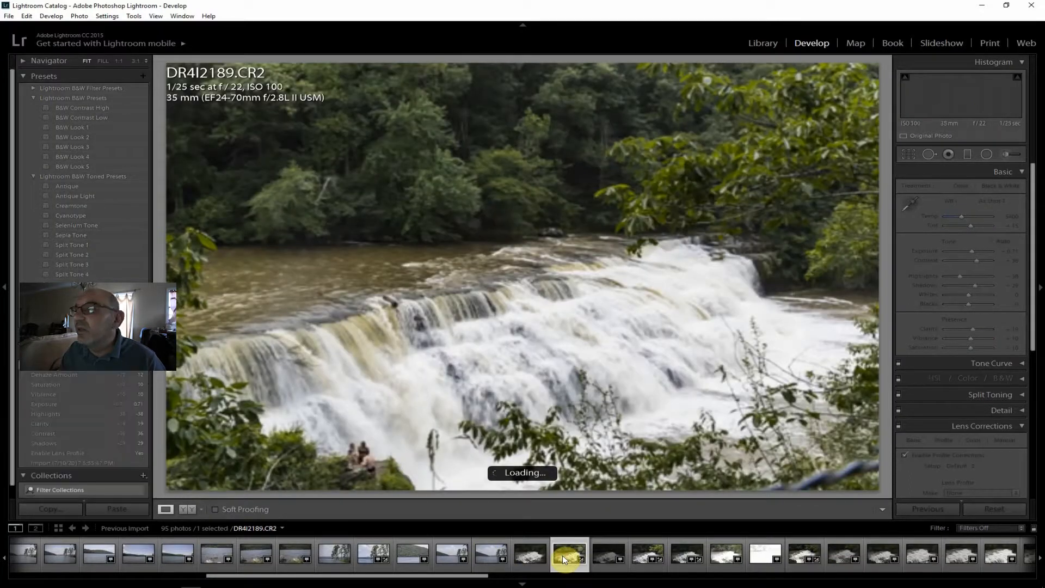
{"action": "left_click", "coordinate": [802, 547]}
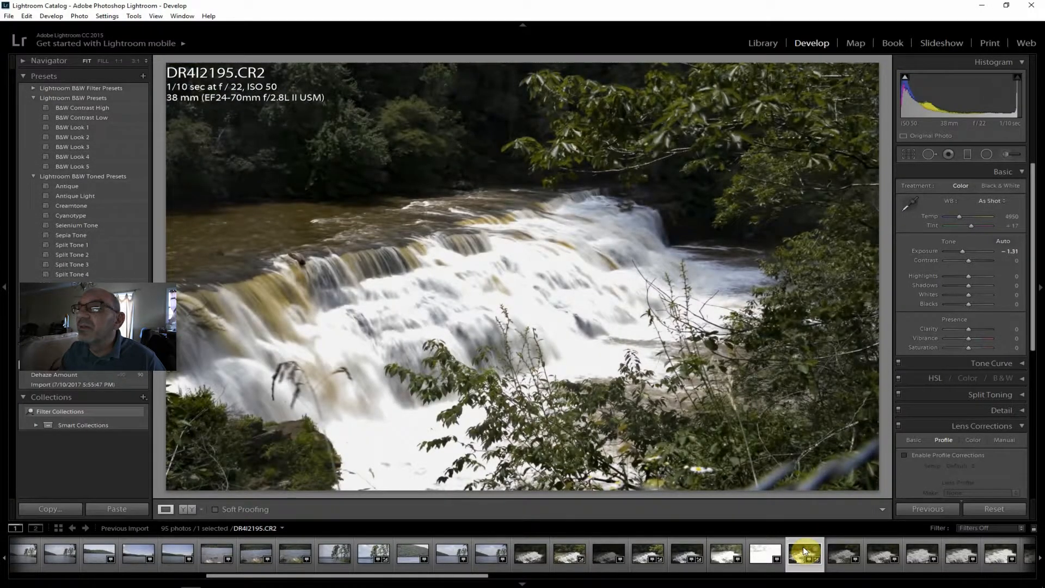
{"action": "left_click", "coordinate": [851, 559]}
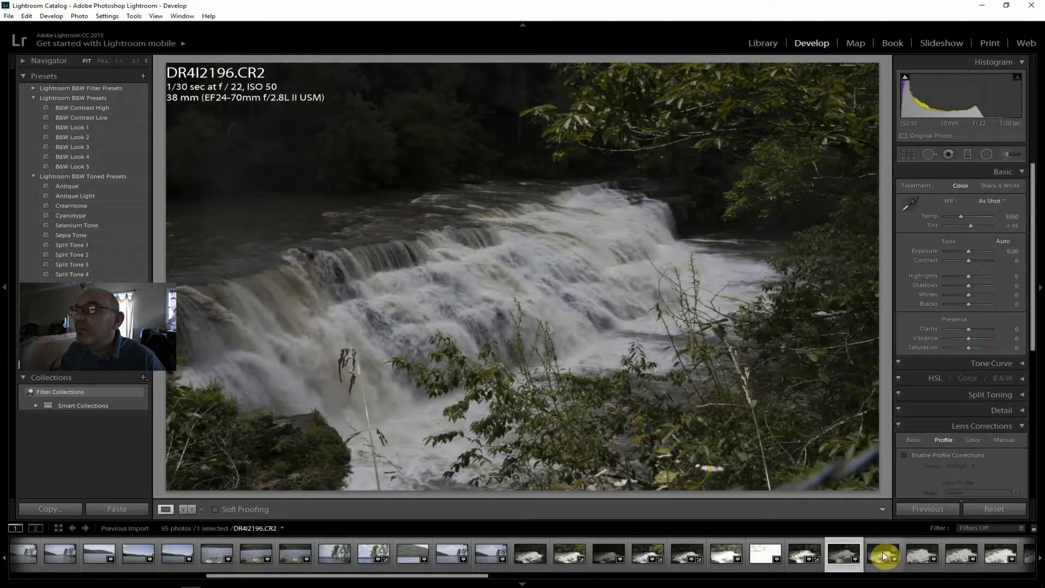
{"action": "left_click", "coordinate": [800, 552]}
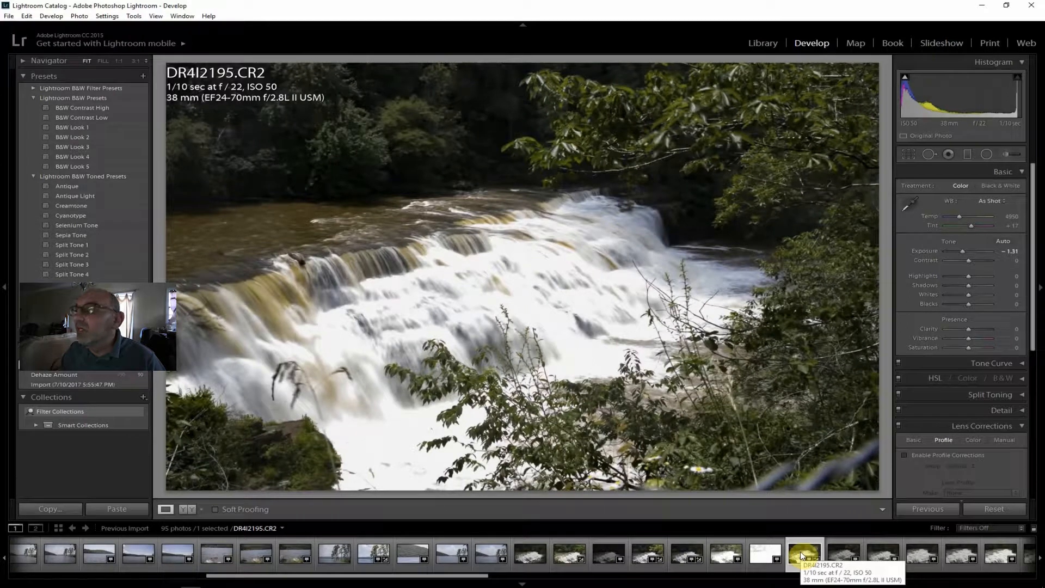
{"action": "left_click", "coordinate": [854, 556]}
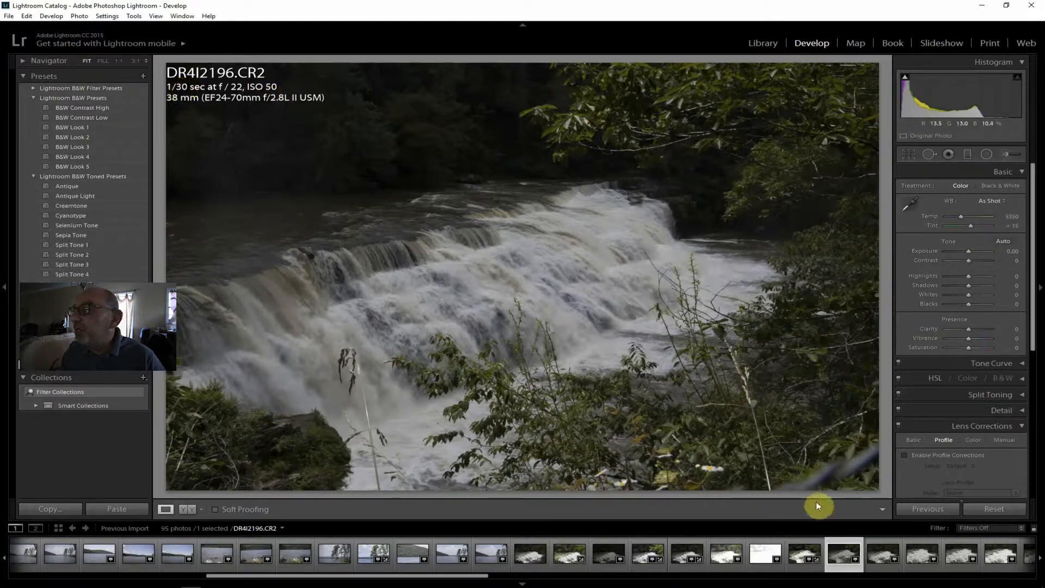
Open the 1/15 sec waterfall shot DR4I2197.CR2, enable lens profile corrections and set Clarity to +40.
{"action": "left_click", "coordinate": [883, 556]}
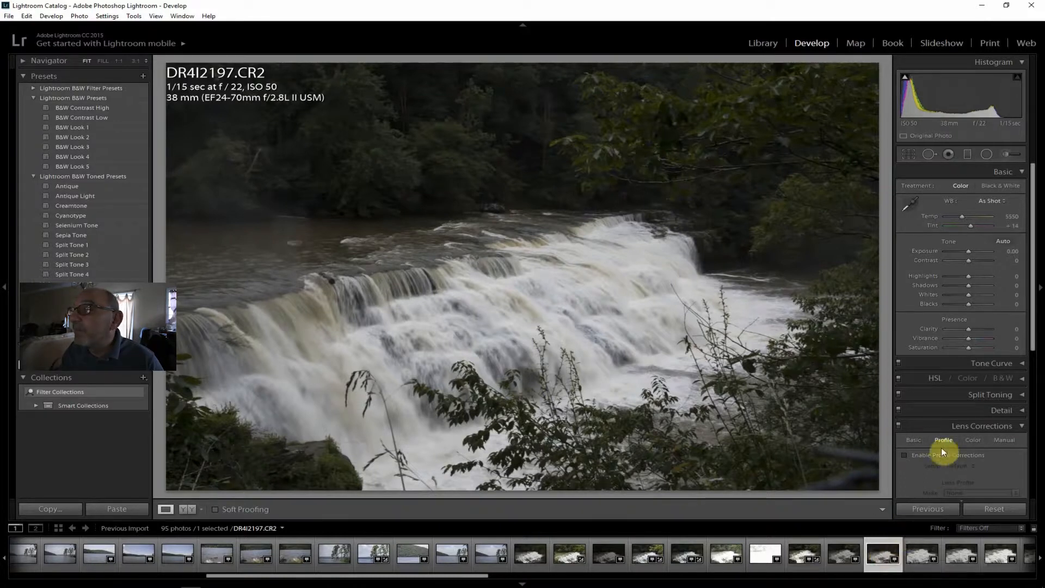
{"action": "left_click", "coordinate": [951, 459]}
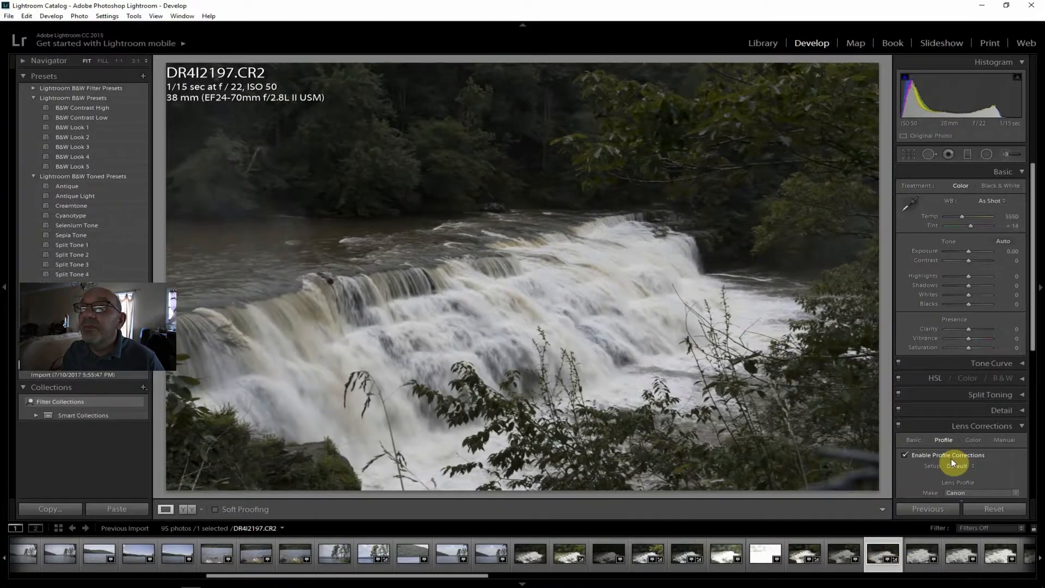
{"action": "left_click_drag", "start_coordinate": [971, 330], "coordinate": [980, 330]}
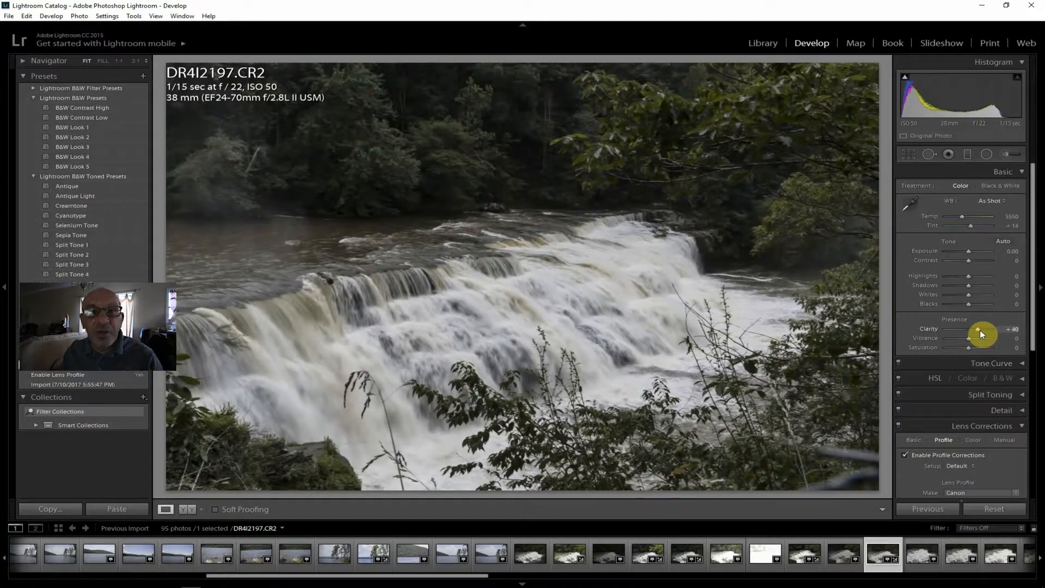
Set the 1/15 sec photo's Contrast to +36, Highlights to -36, Vibrance to +19 and Saturation to +12.
{"action": "left_click_drag", "start_coordinate": [968, 260], "coordinate": [975, 261]}
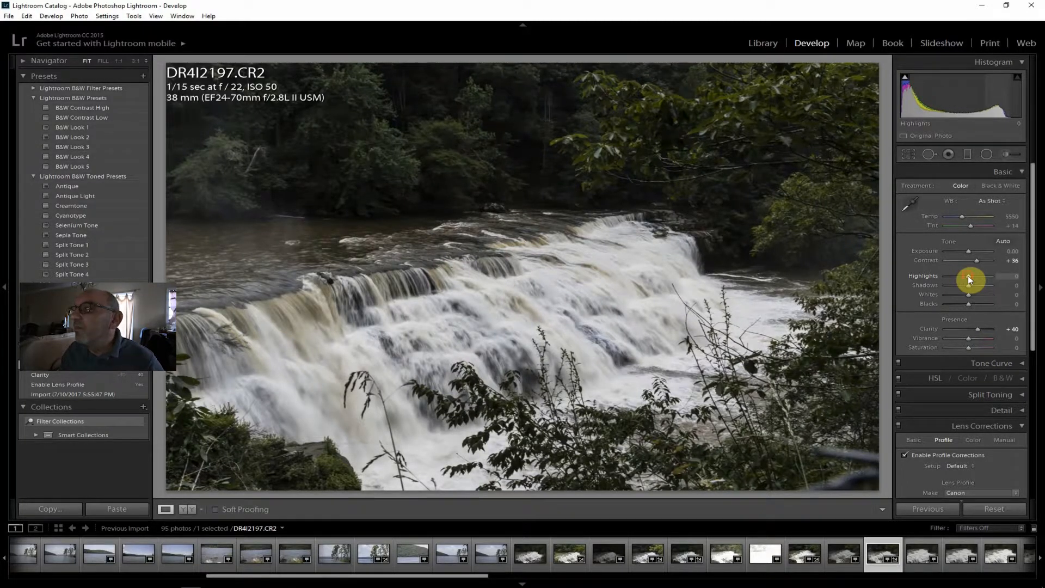
{"action": "left_click_drag", "start_coordinate": [965, 276], "coordinate": [959, 276]}
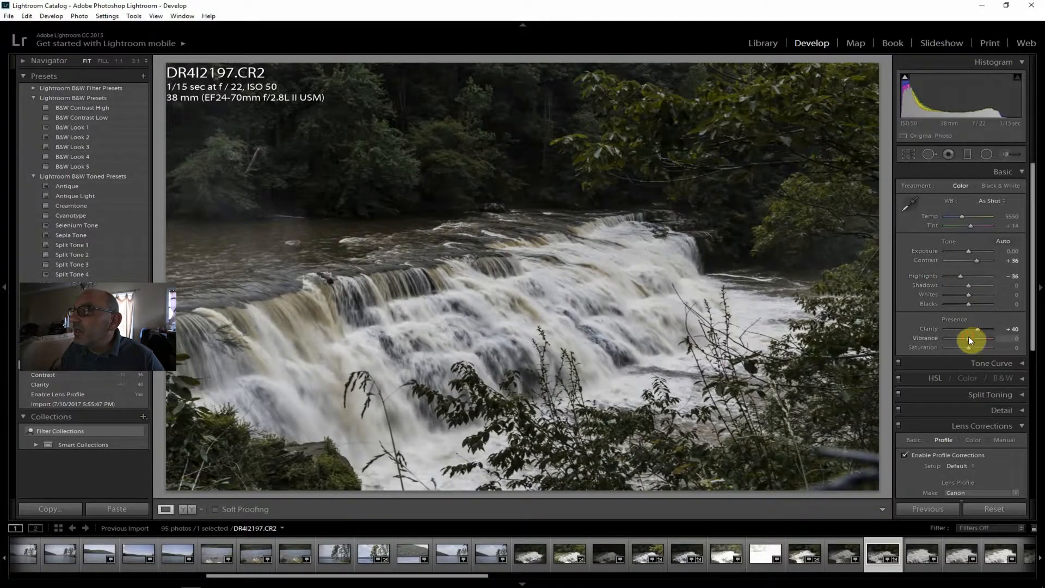
{"action": "left_click_drag", "start_coordinate": [972, 337], "coordinate": [972, 347]}
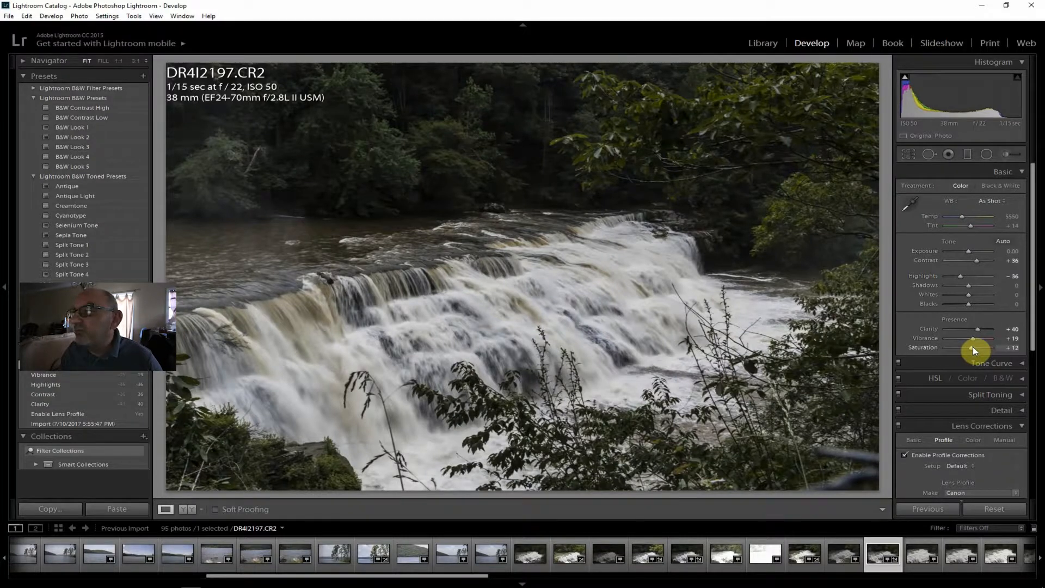
Set the 1/15 sec photo's Exposure to +0.71, Dehaze to +40 and Shadows to +52, and switch its treatment to Black & White.
{"action": "left_click_drag", "start_coordinate": [969, 283], "coordinate": [975, 251]}
{"action": "left_click_drag", "start_coordinate": [1033, 280], "coordinate": [1033, 443]}
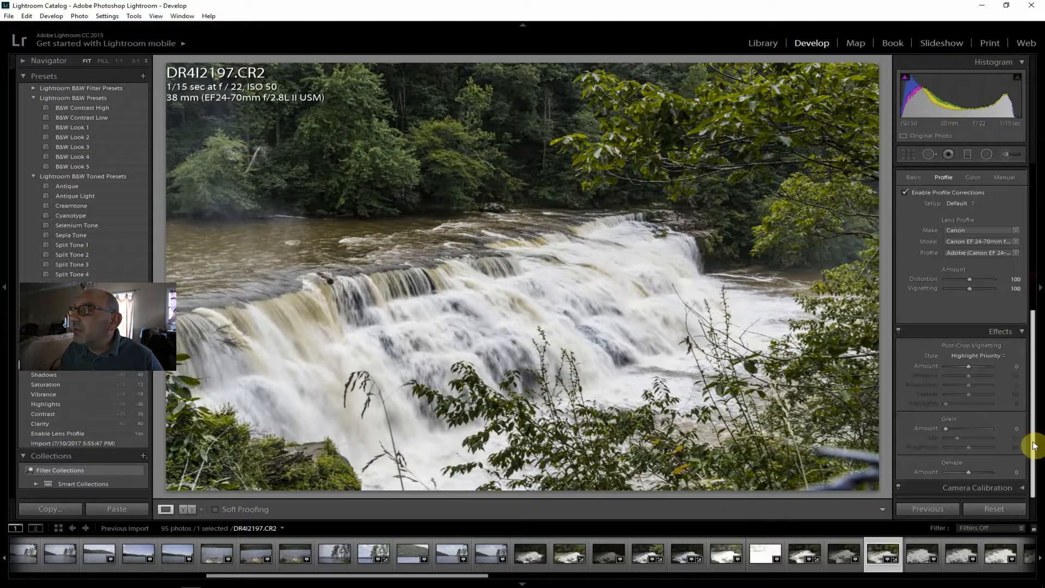
{"action": "left_click_drag", "start_coordinate": [969, 471], "coordinate": [978, 472]}
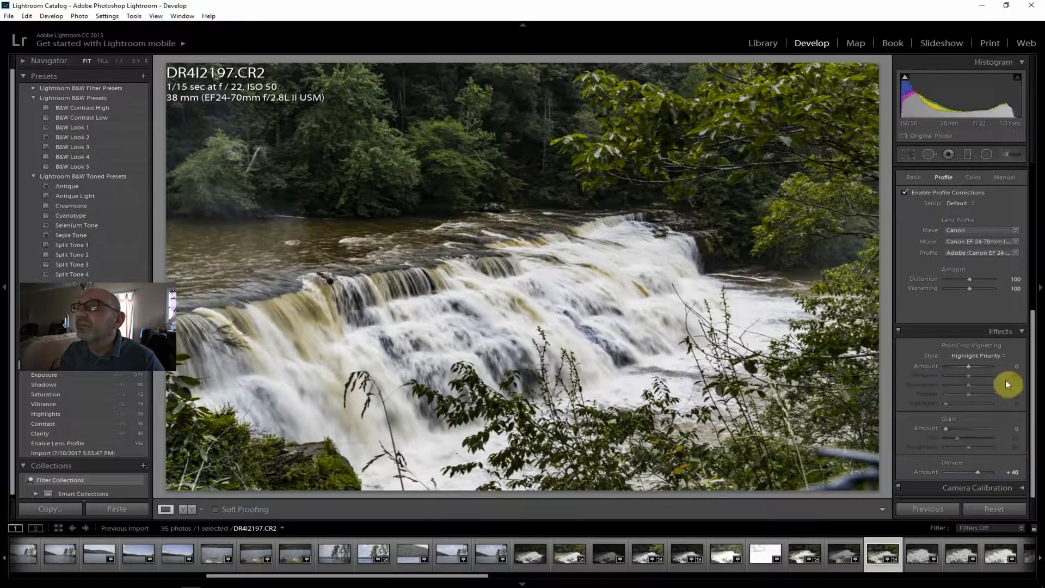
{"action": "left_click_drag", "start_coordinate": [1033, 401], "coordinate": [982, 285]}
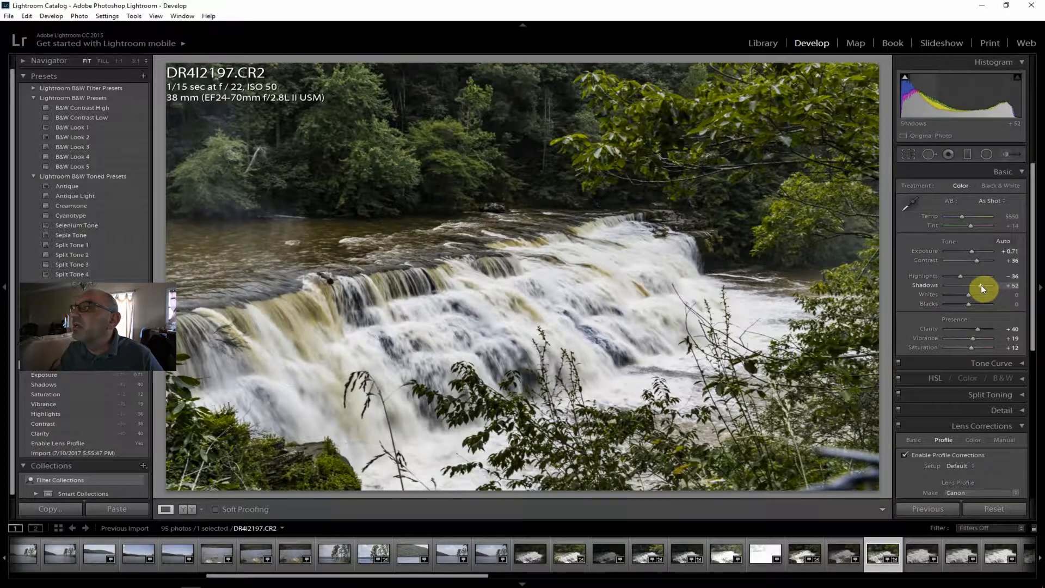
{"action": "left_click", "coordinate": [1000, 185]}
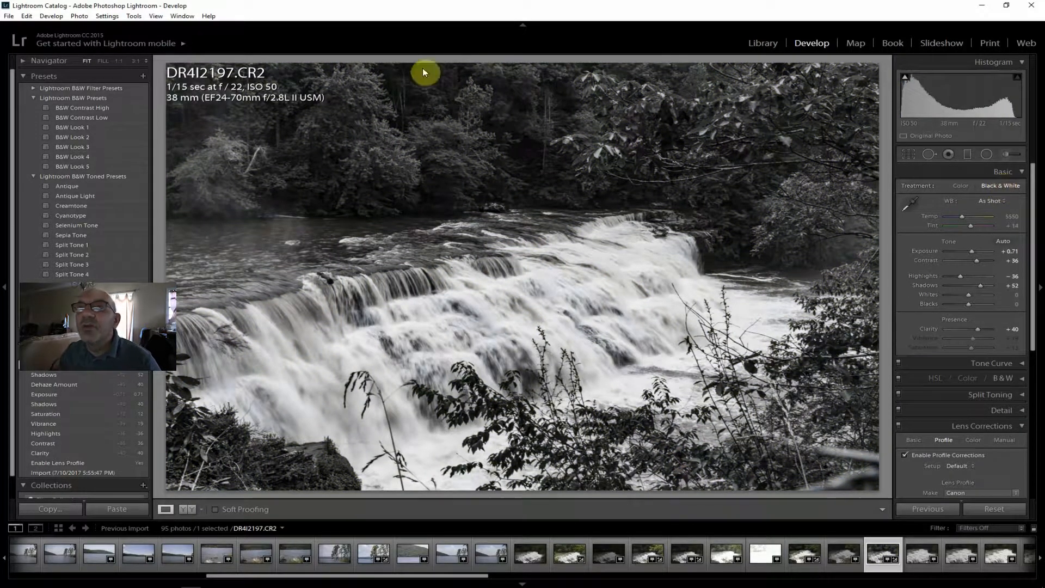
Export the black-and-white waterfall photo DR4I2197.CR2 to the J:\ToPost folder with the custom file naming.
{"action": "left_click", "coordinate": [8, 16]}
{"action": "left_click", "coordinate": [42, 134]}
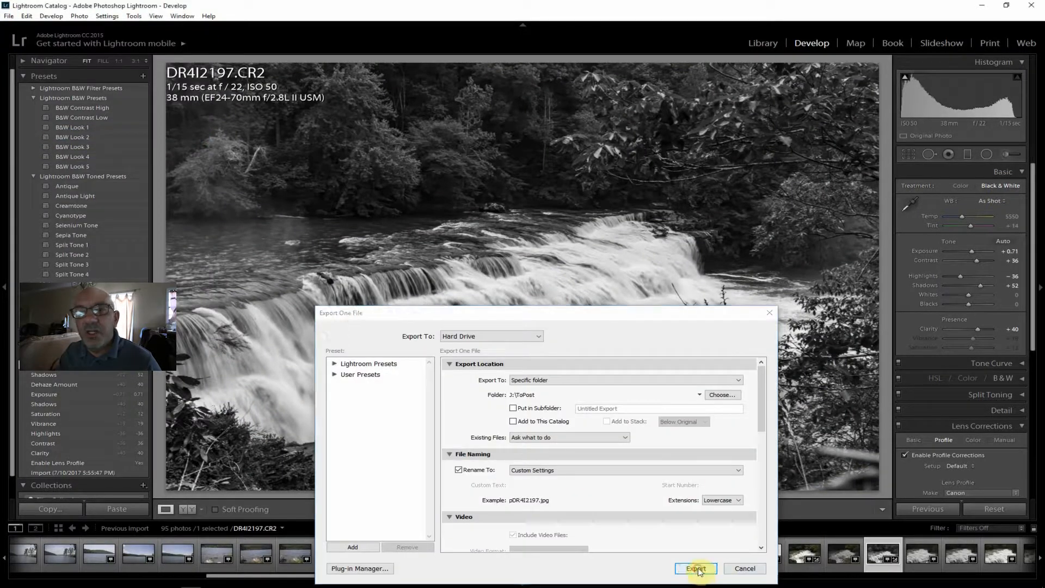
{"action": "left_click", "coordinate": [696, 569]}
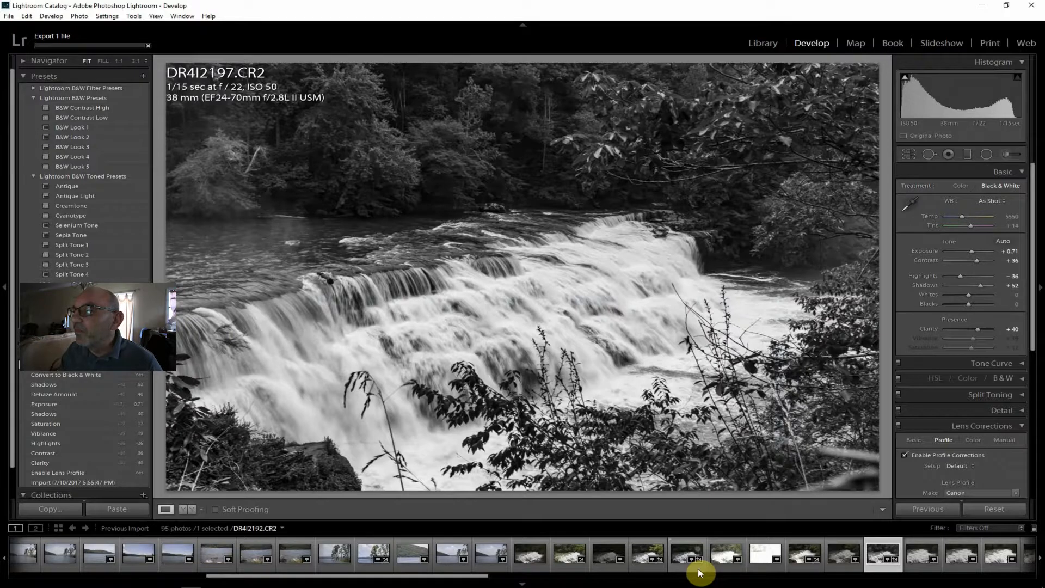
Open DR4I2198.CR2 and crop it to a wide frame, trimming the blurred branch below and the dark trees above the waterfall.
{"action": "left_click", "coordinate": [924, 555]}
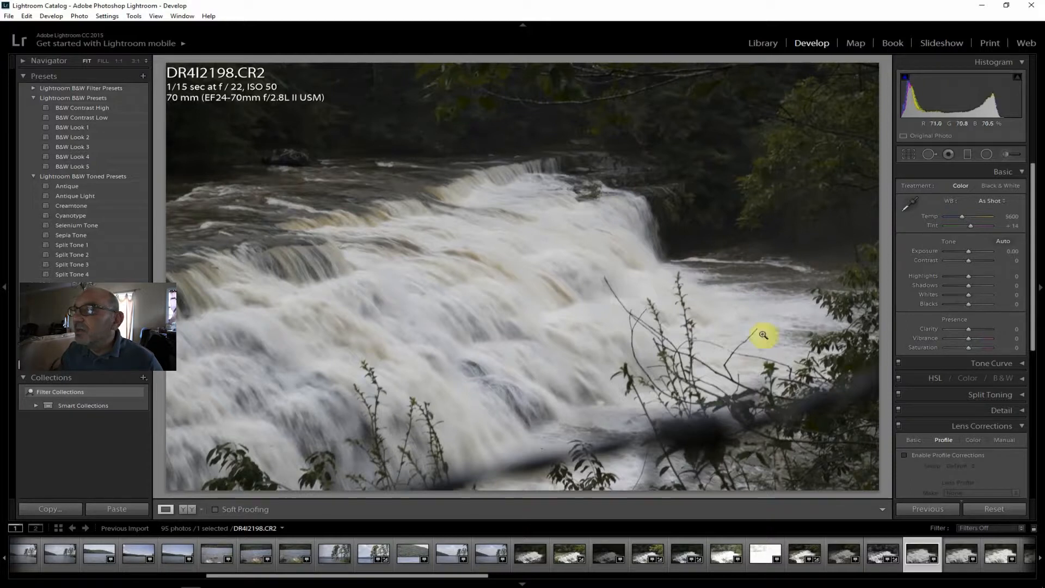
{"action": "left_click", "coordinate": [908, 155]}
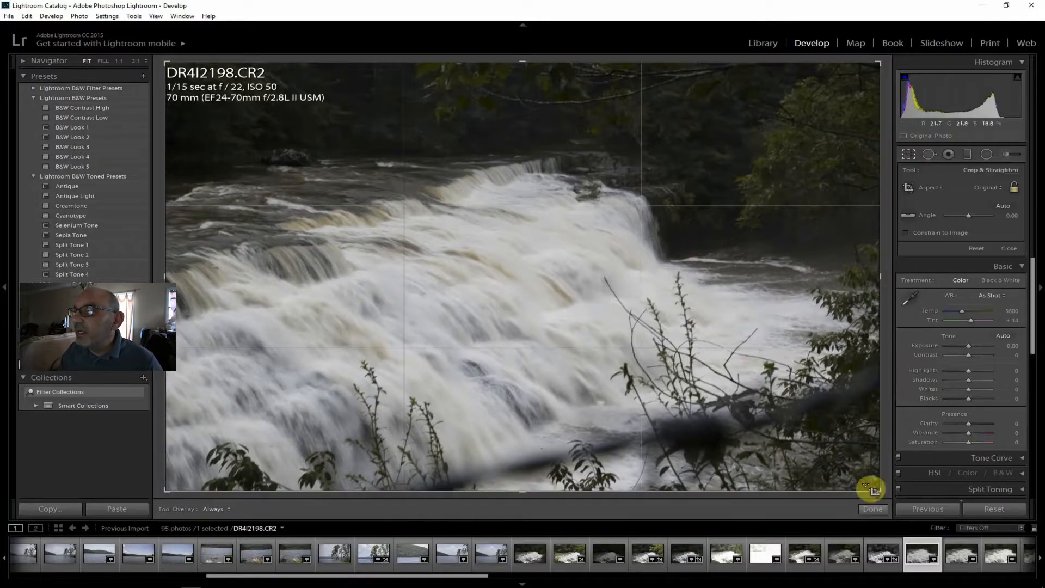
{"action": "left_click_drag", "start_coordinate": [878, 491], "coordinate": [831, 452]}
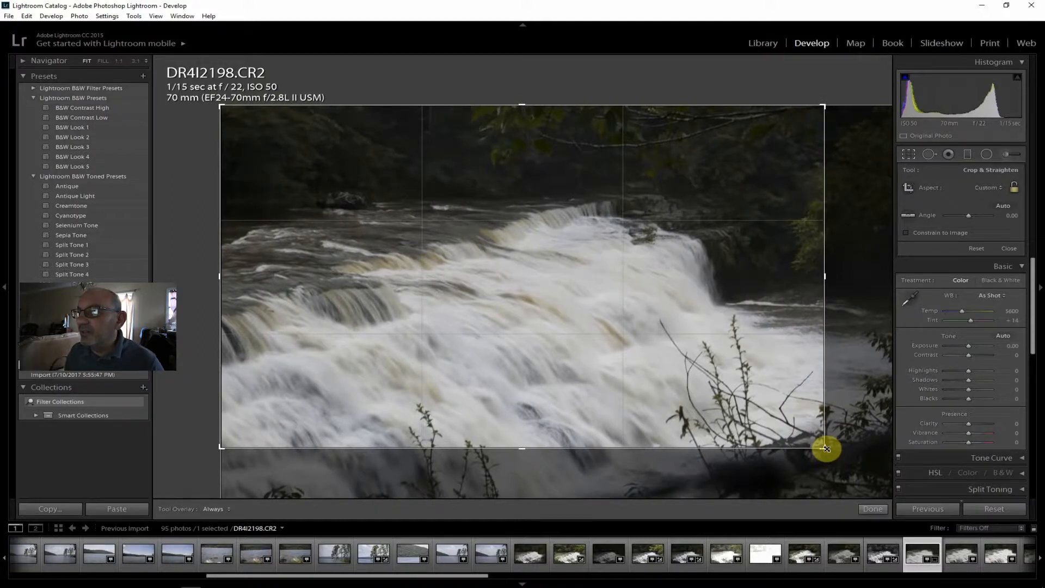
{"action": "key", "text": "Return"}
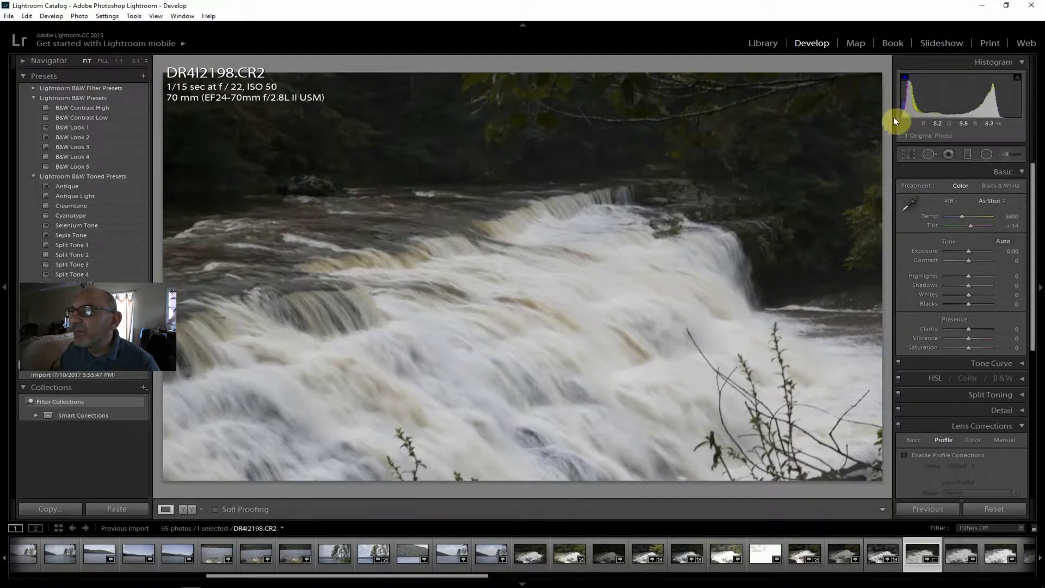
{"action": "left_click", "coordinate": [909, 154]}
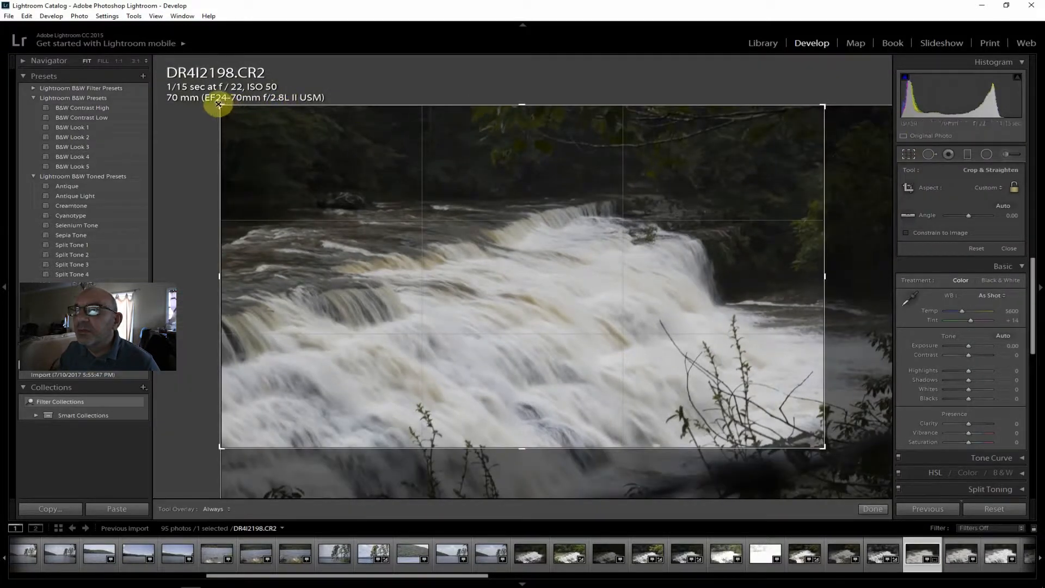
{"action": "left_click_drag", "start_coordinate": [218, 103], "coordinate": [220, 135]}
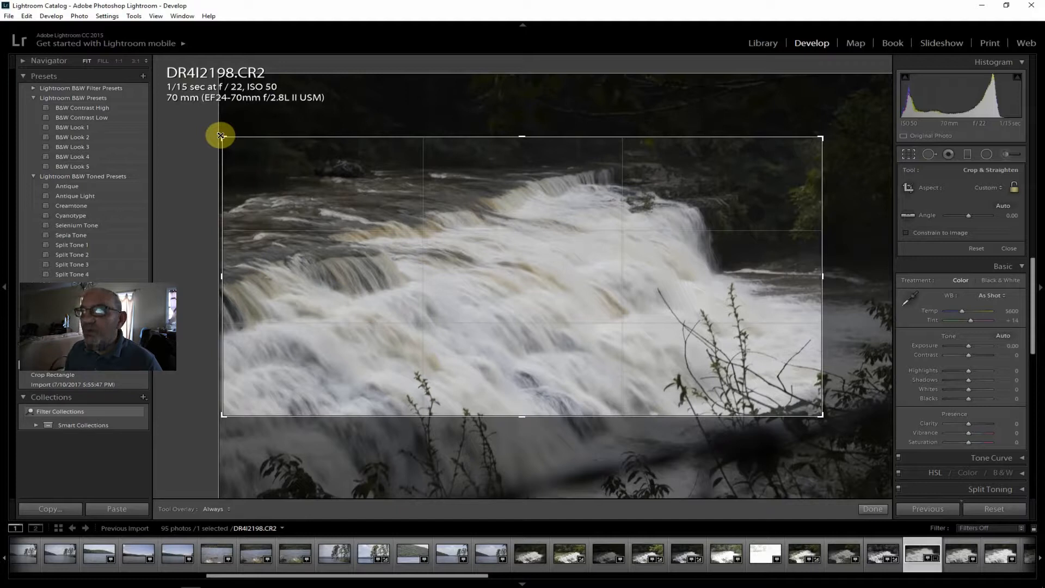
{"action": "key", "text": "Return"}
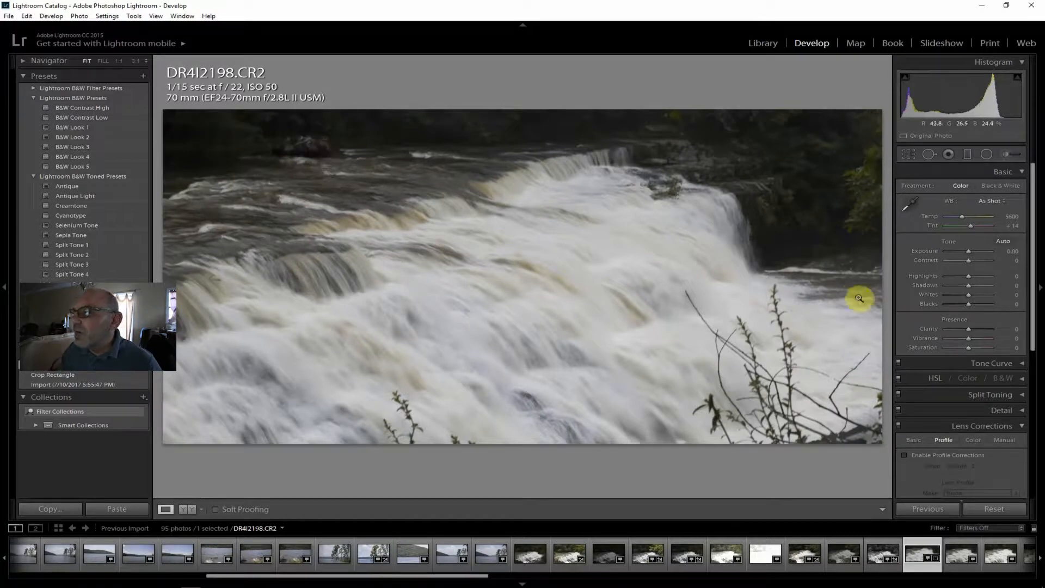
Enable lens profile corrections on DR4I2198.CR2 and set Contrast to +45, Exposure to +0.24 and Clarity to +24.
{"action": "left_click", "coordinate": [955, 455]}
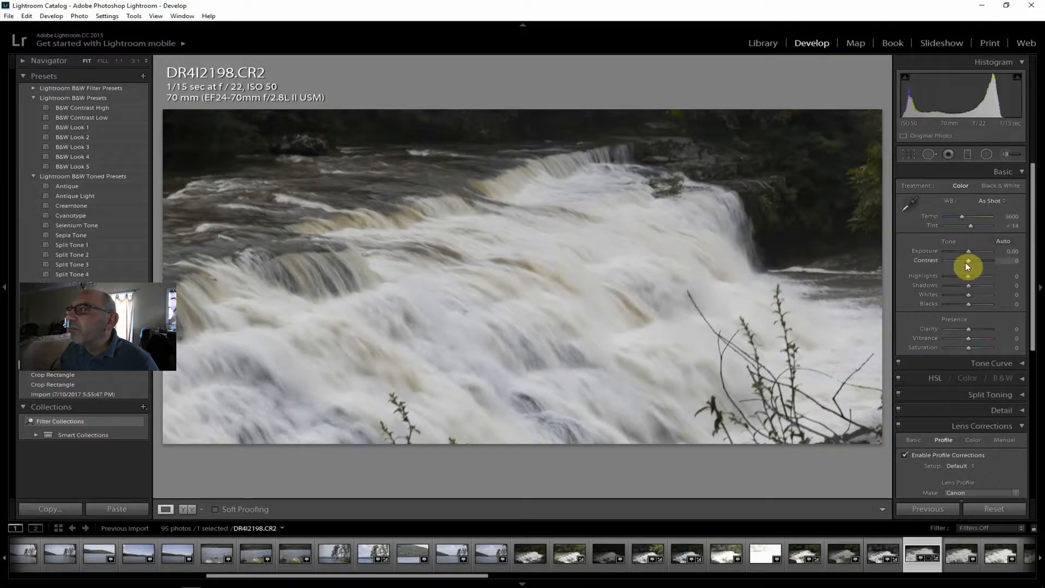
{"action": "mouse_move", "coordinate": [969, 259]}
{"action": "left_mouse_down"}
{"action": "mouse_move", "coordinate": [978, 260]}
{"action": "mouse_move", "coordinate": [971, 250]}
{"action": "left_mouse_up"}
{"action": "left_click_drag", "start_coordinate": [968, 329], "coordinate": [974, 328]}
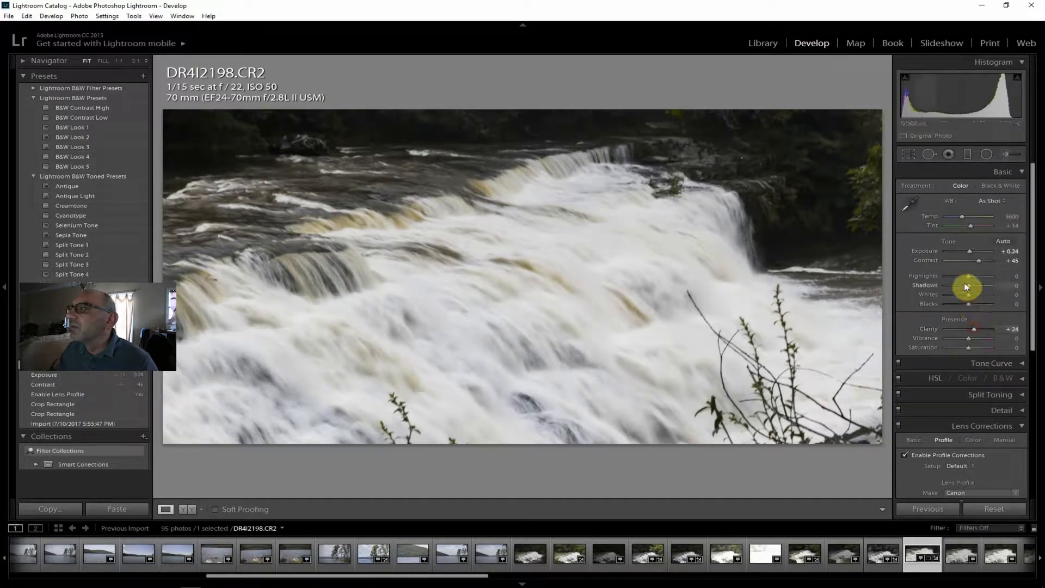
Set the cropped photo's Shadows to +45, Highlights to -64, Whites to -21, Vibrance and Saturation to +12, and Dehaze to +29.
{"action": "mouse_move", "coordinate": [968, 286]}
{"action": "left_mouse_down"}
{"action": "mouse_move", "coordinate": [978, 284]}
{"action": "mouse_move", "coordinate": [955, 273]}
{"action": "mouse_move", "coordinate": [963, 294]}
{"action": "left_mouse_up"}
{"action": "left_click_drag", "start_coordinate": [961, 338], "coordinate": [1028, 483]}
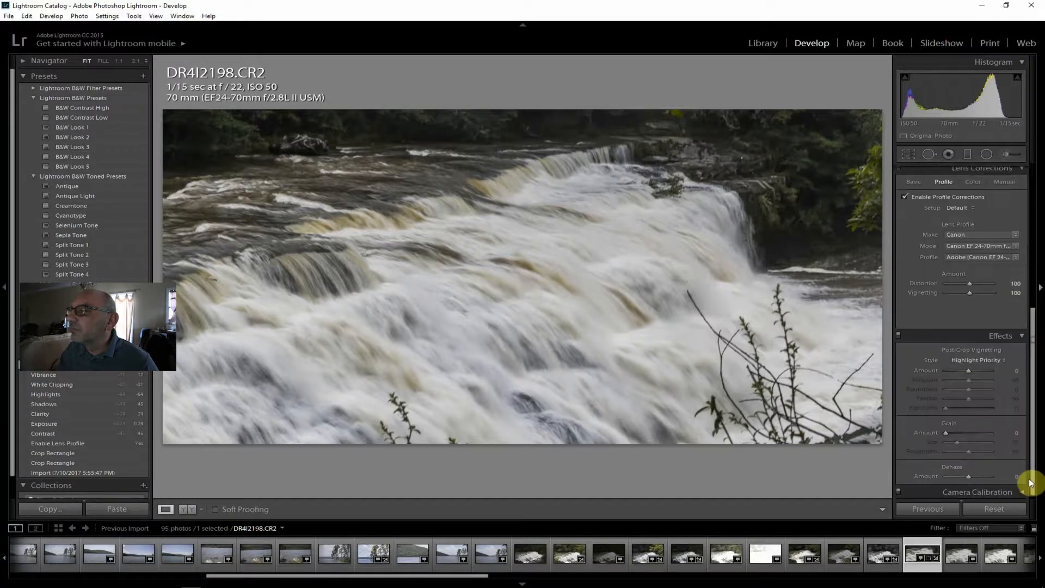
{"action": "left_click", "coordinate": [975, 475]}
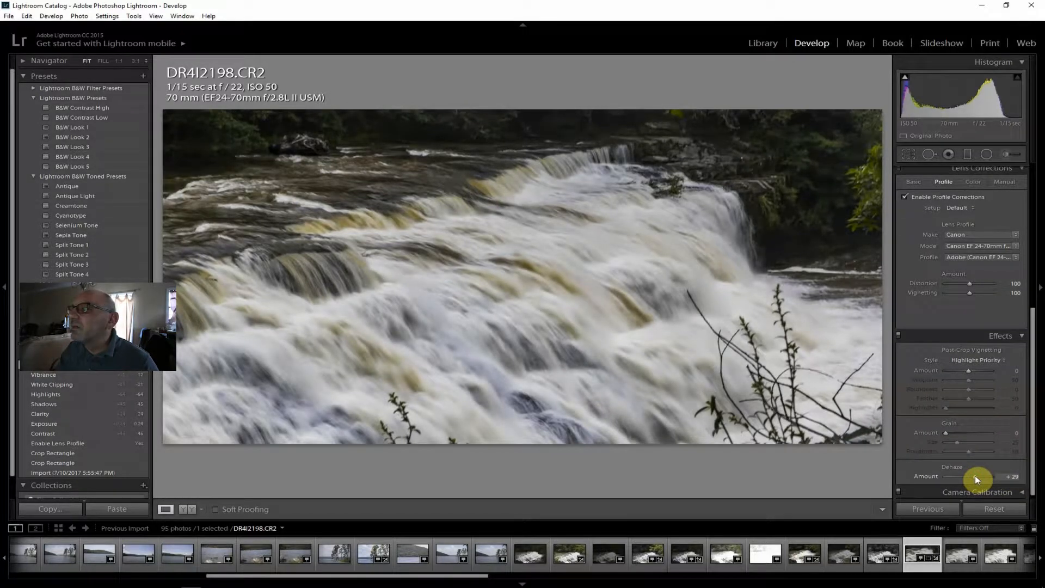
{"action": "left_click_drag", "start_coordinate": [978, 474], "coordinate": [1033, 263]}
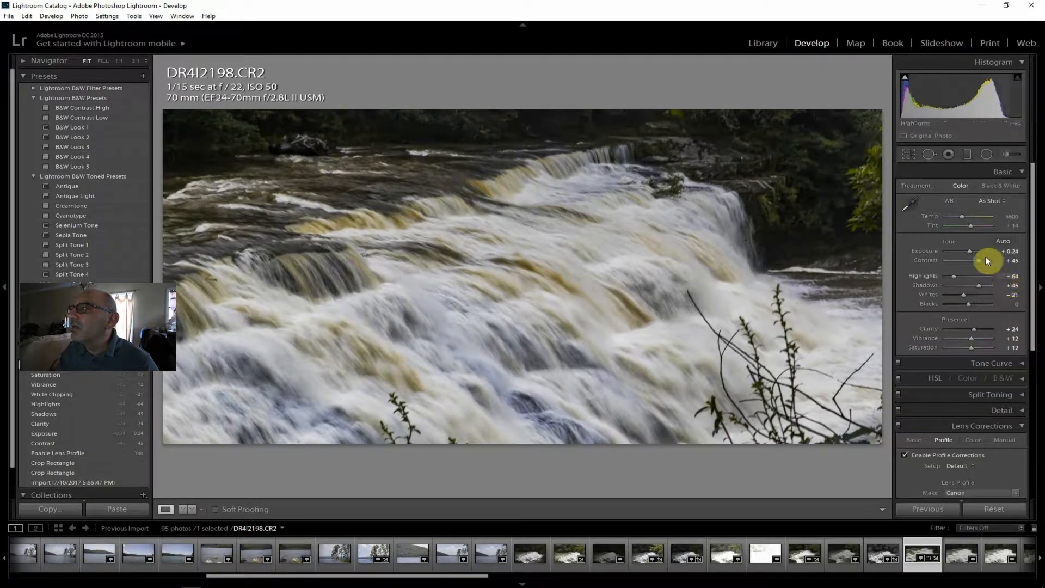
Raise the cropped photo's Exposure to +0.60 and its Shadows to +71.
{"action": "left_click_drag", "start_coordinate": [970, 253], "coordinate": [971, 249]}
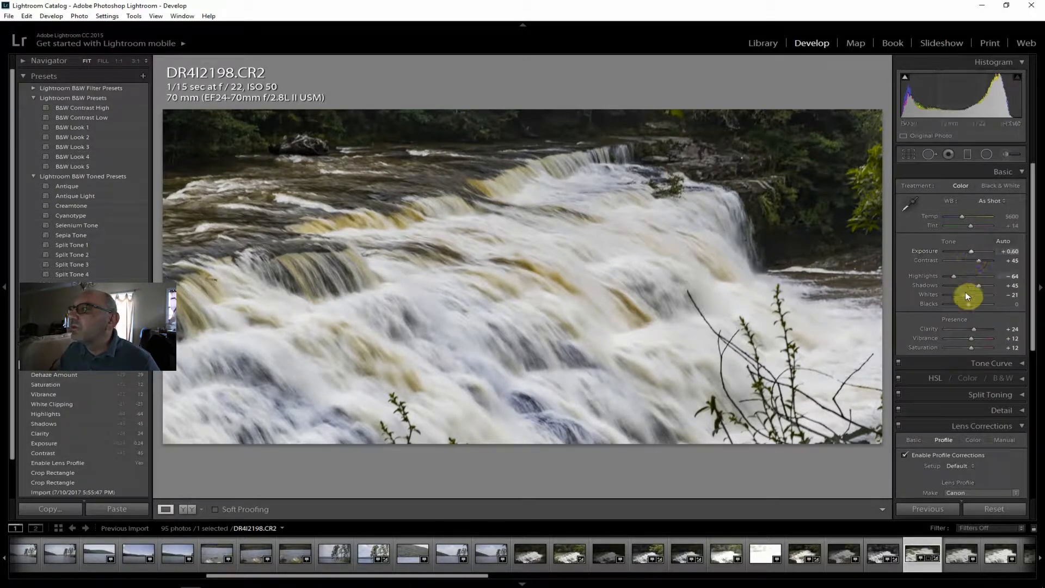
{"action": "left_click_drag", "start_coordinate": [984, 283], "coordinate": [985, 283]}
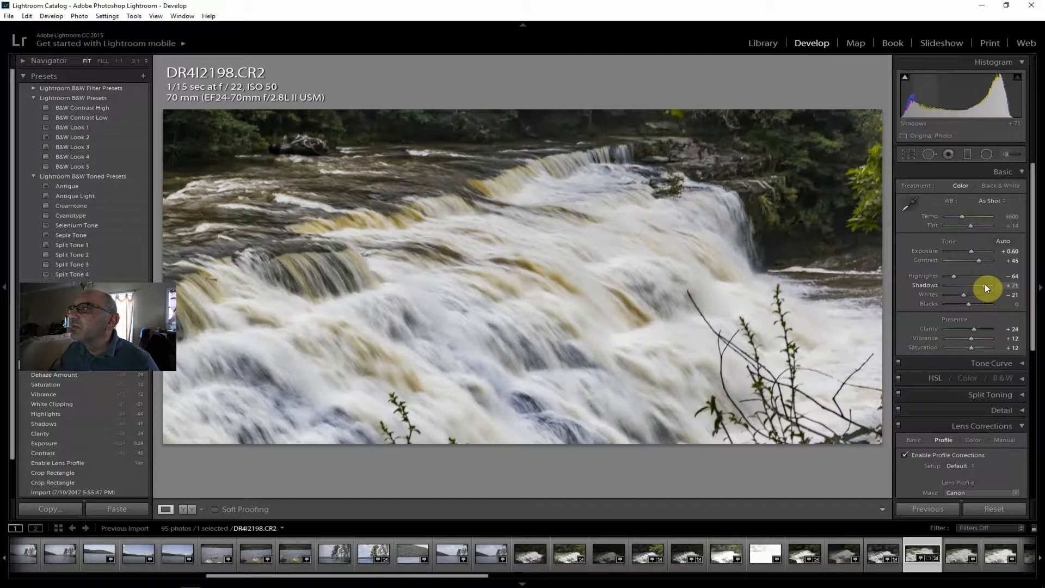
{"action": "left_click", "coordinate": [903, 76]}
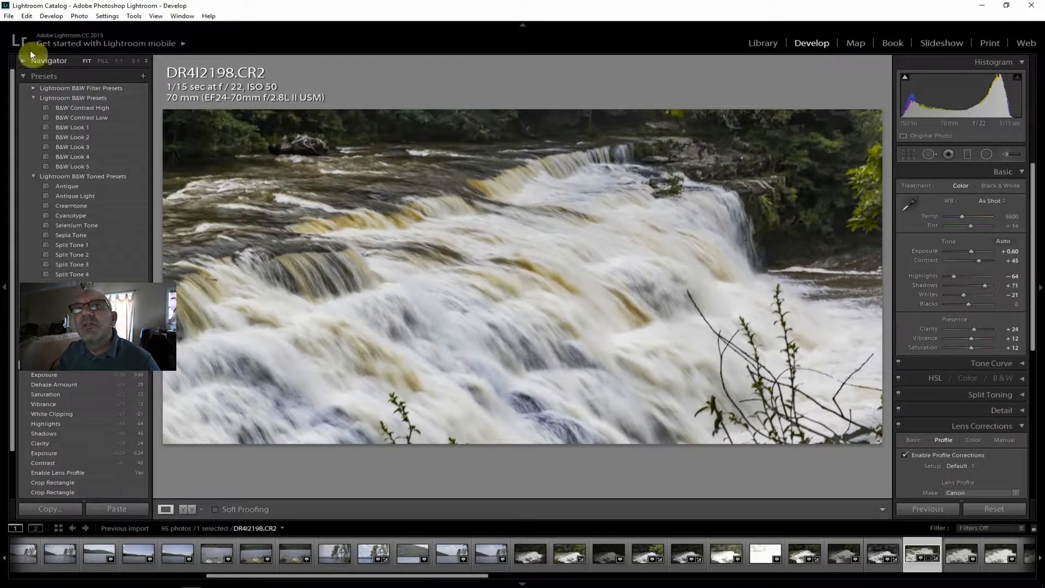
Export the edited crop of DR4I2198.CR2 to the J:\ToPost folder.
{"action": "left_click", "coordinate": [9, 16]}
{"action": "left_click", "coordinate": [37, 135]}
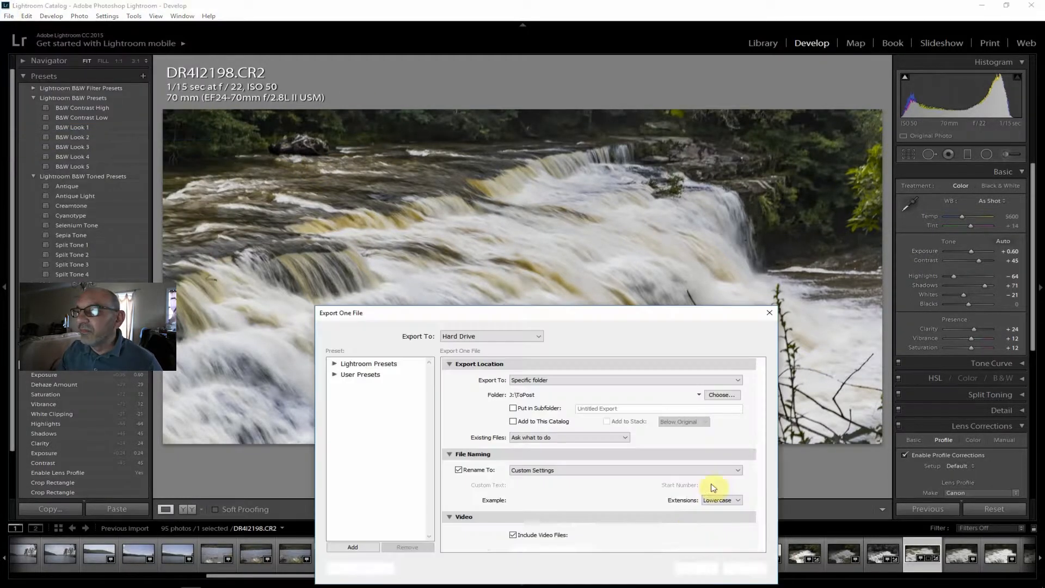
{"action": "left_click", "coordinate": [696, 568]}
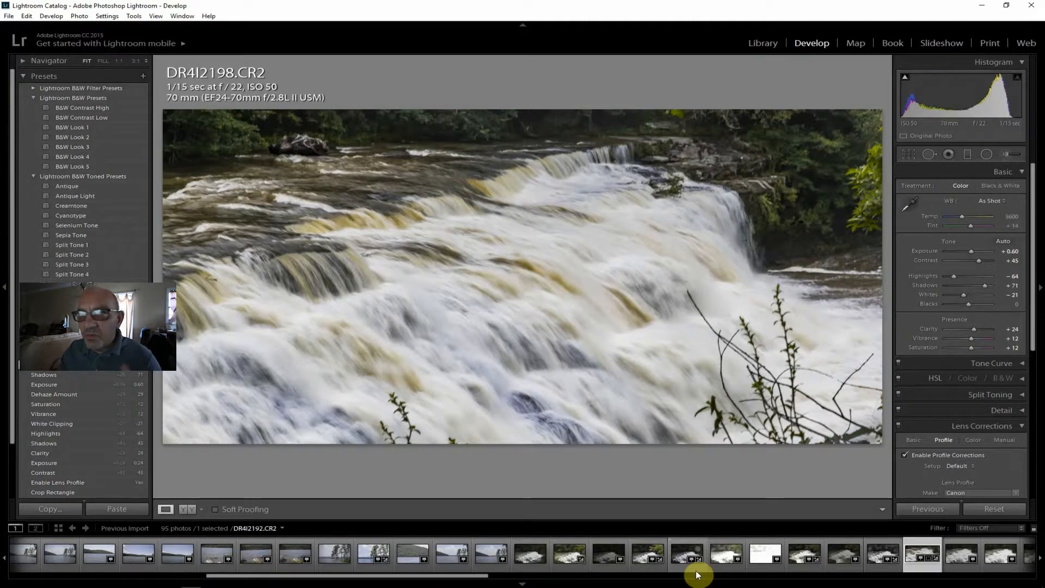
Compare the 1/15 sec shot DR4I2199.CR2 with the 1/10 sec DR4I2200.CR2, inspecting the latter's falling water at 1:1.
{"action": "left_click", "coordinate": [958, 550]}
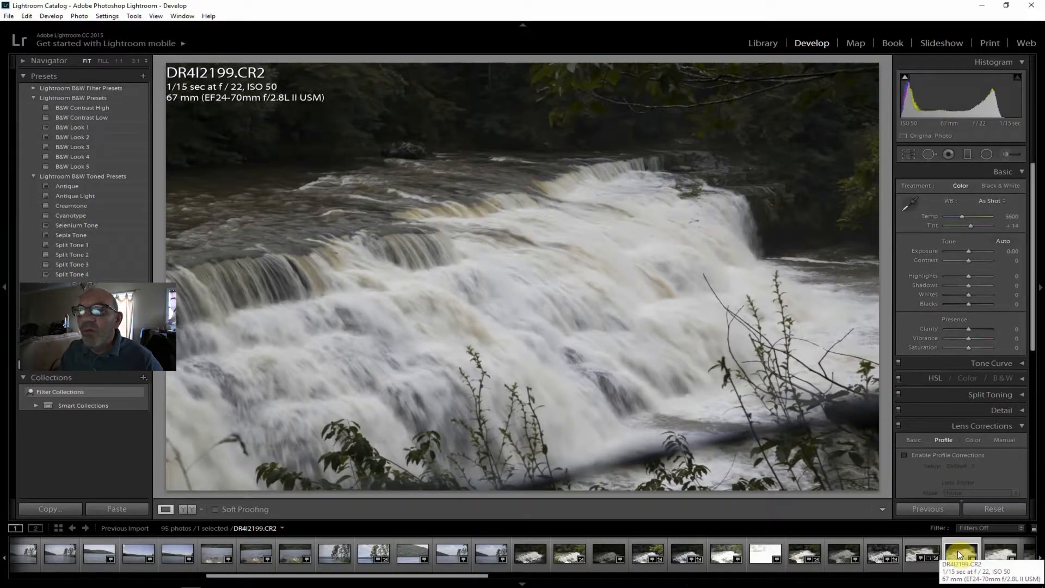
{"action": "left_click", "coordinate": [994, 556]}
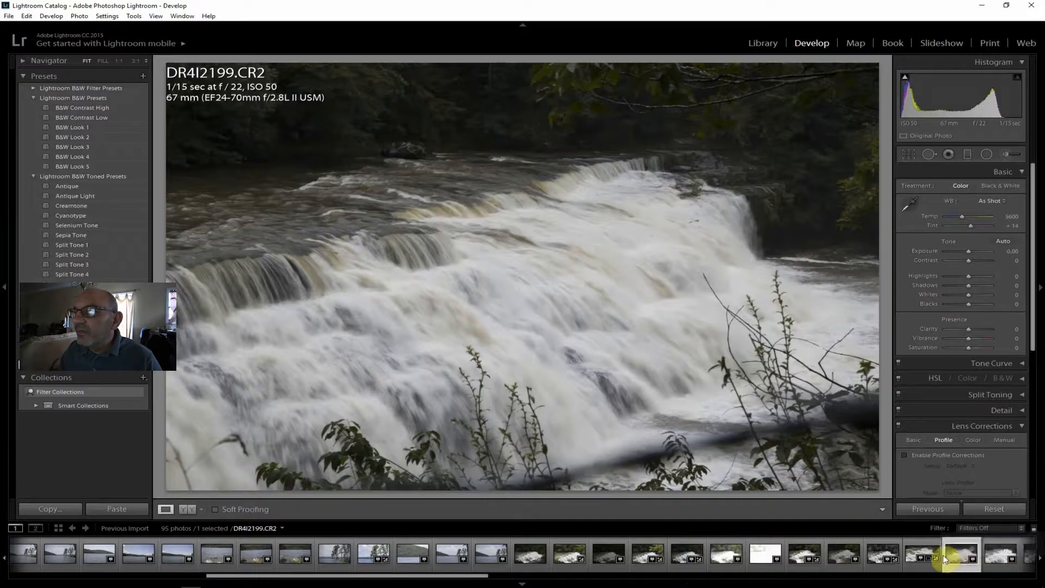
{"action": "left_click", "coordinate": [978, 556]}
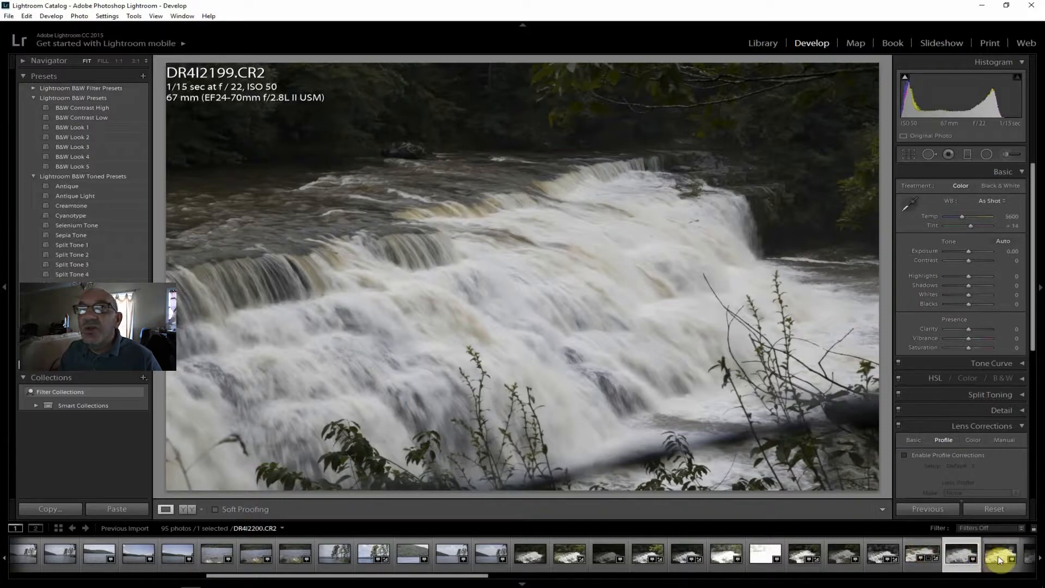
{"action": "left_click", "coordinate": [998, 556]}
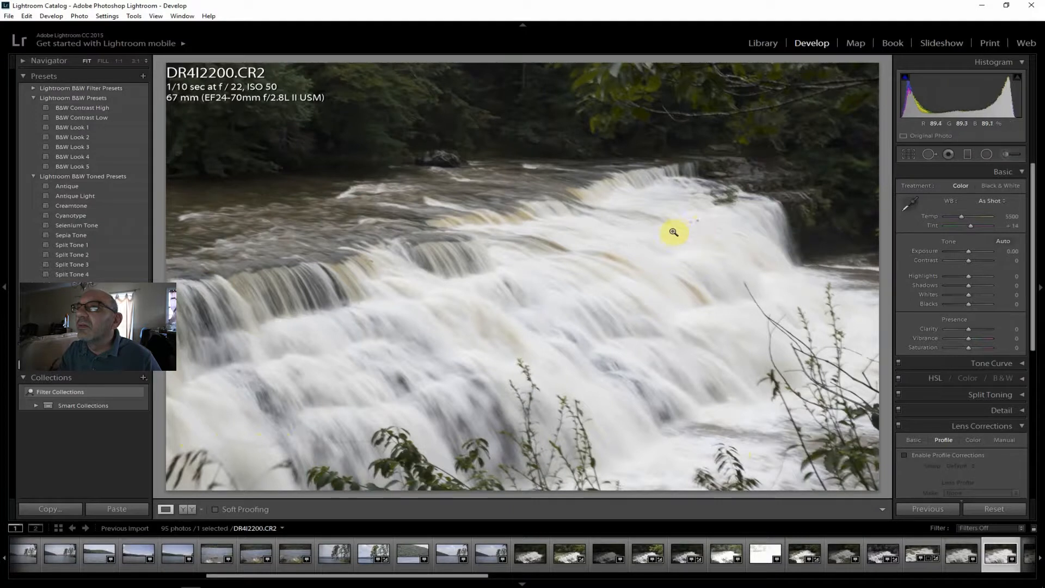
{"action": "left_click", "coordinate": [693, 235]}
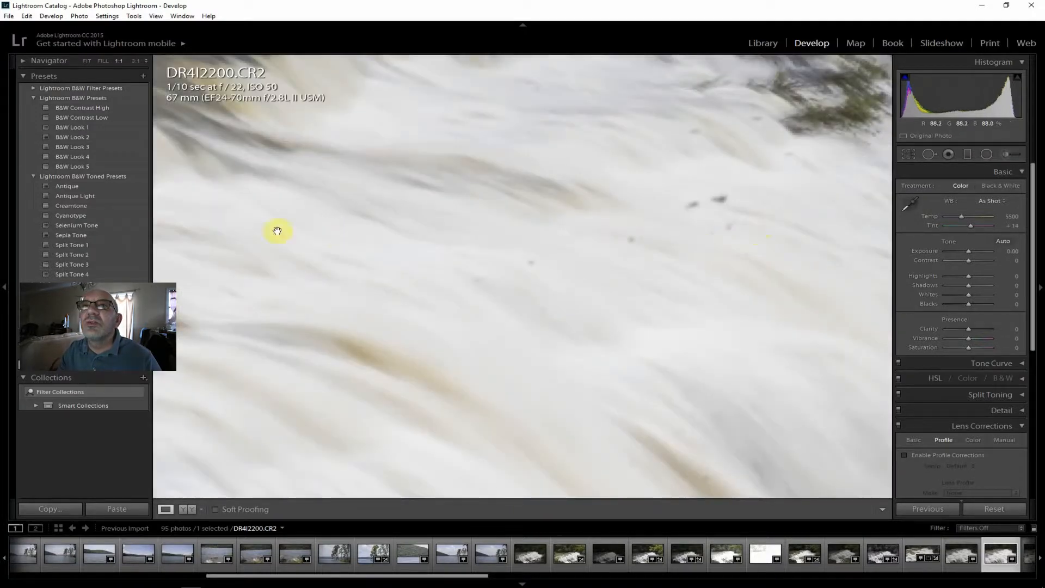
{"action": "left_click", "coordinate": [87, 61]}
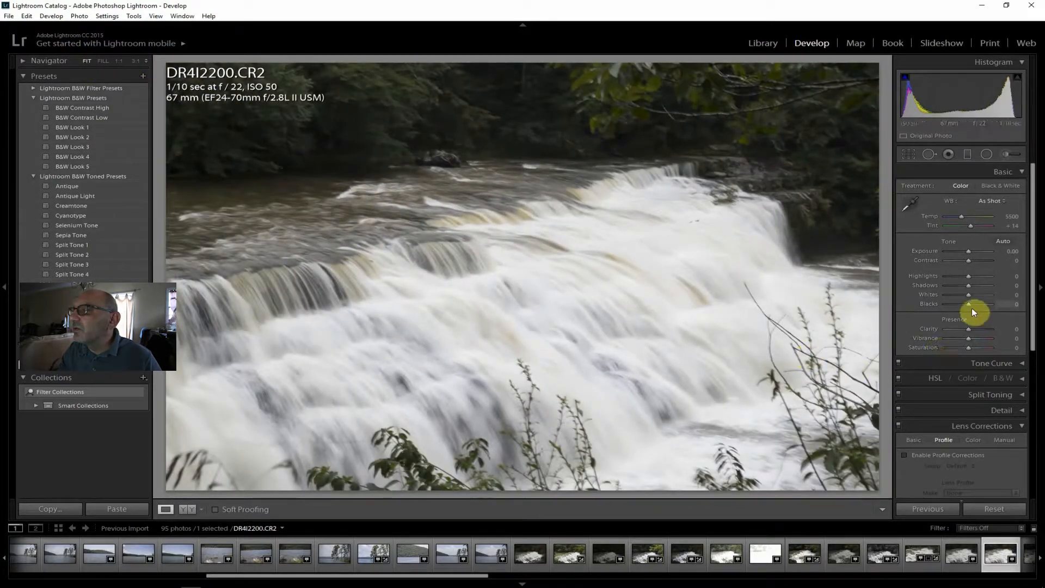
Enable lens profile corrections on DR4I2200.CR2 and set Contrast to +24, Clarity to +43, Vibrance to +17 and Saturation to +12.
{"action": "left_click", "coordinate": [935, 454]}
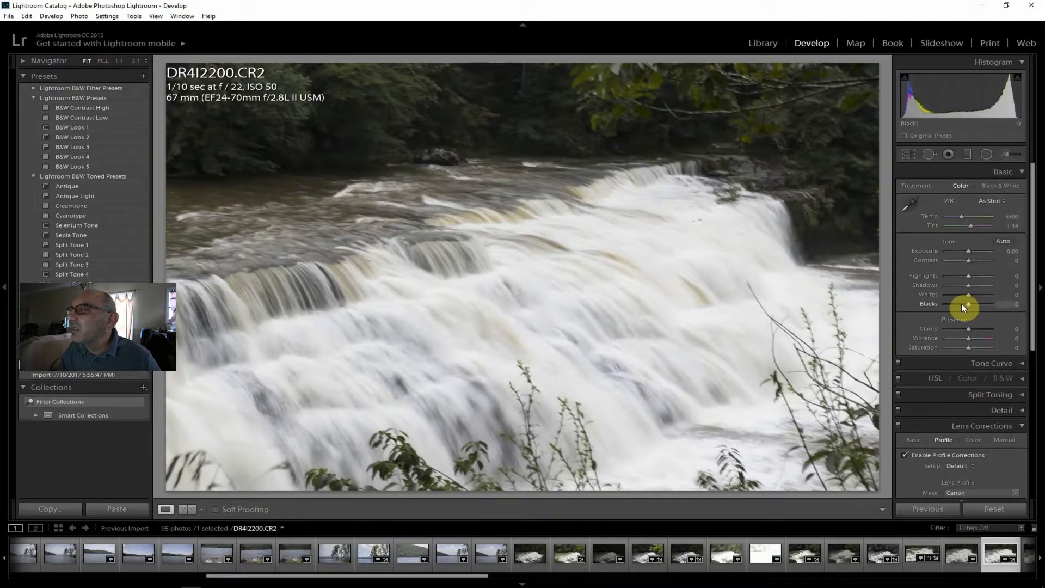
{"action": "left_click_drag", "start_coordinate": [971, 260], "coordinate": [976, 263]}
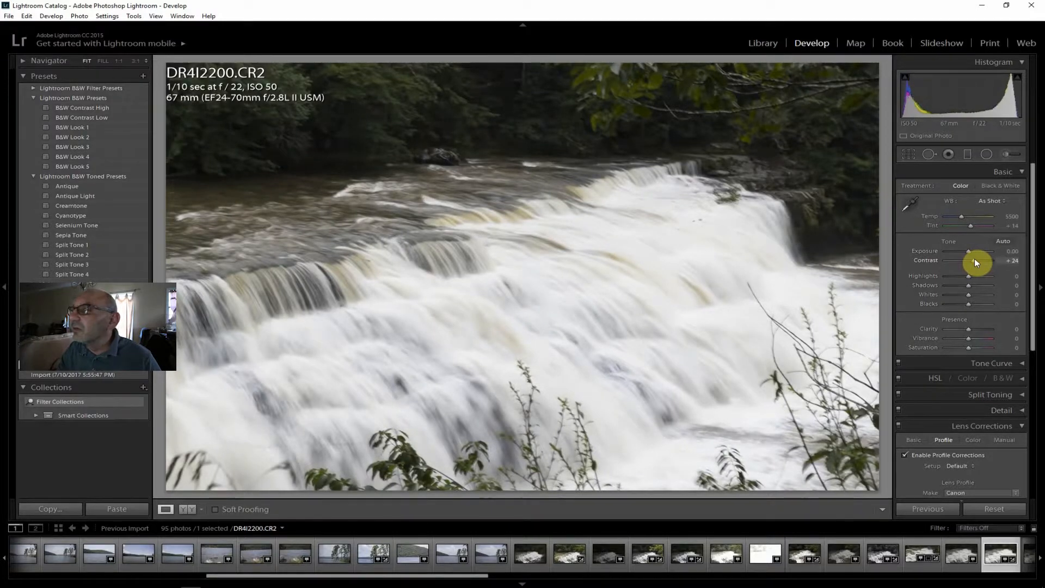
{"action": "left_click_drag", "start_coordinate": [972, 331], "coordinate": [976, 331]}
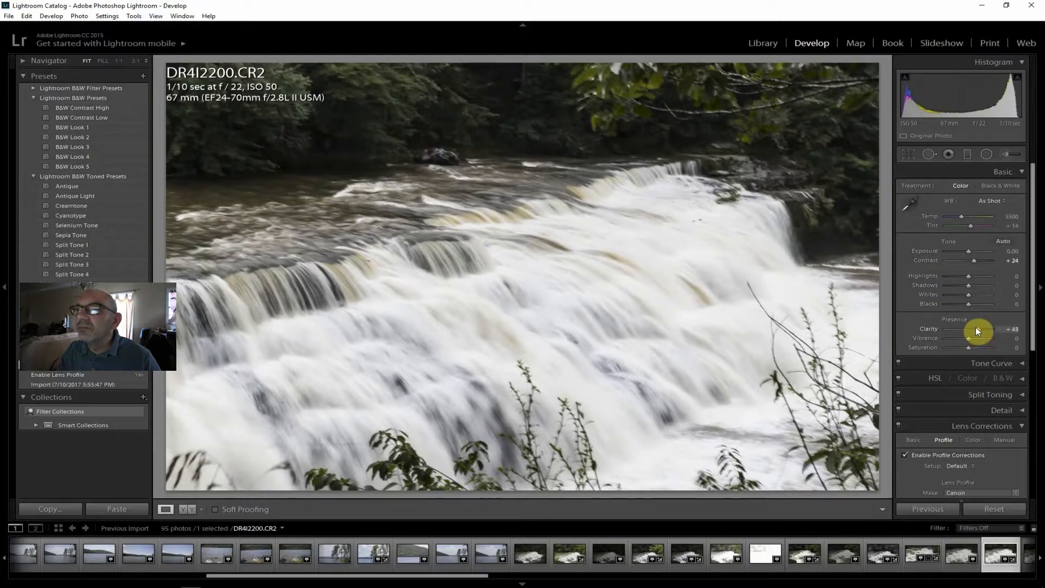
{"action": "left_click_drag", "start_coordinate": [975, 329], "coordinate": [976, 329]}
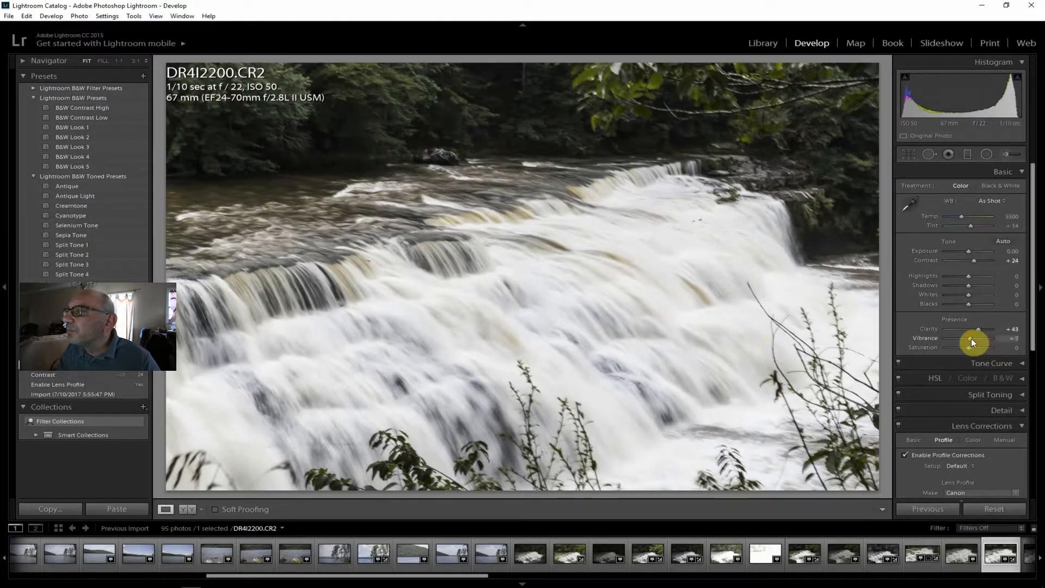
{"action": "left_click_drag", "start_coordinate": [973, 339], "coordinate": [972, 350]}
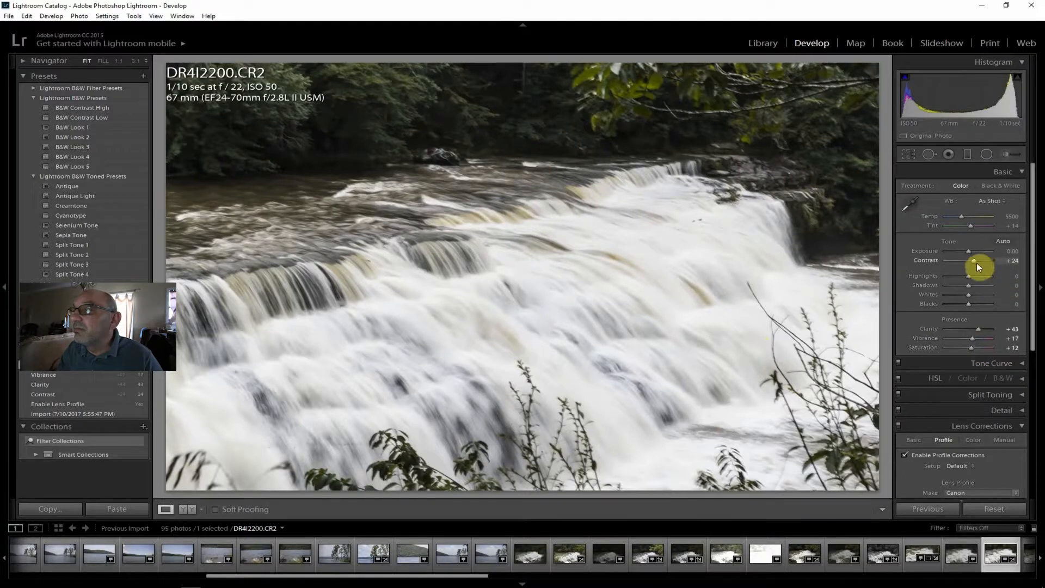
Set the 1/10 sec photo's Shadows to +43, Dehaze to +40 and Exposure to +0.24.
{"action": "left_click_drag", "start_coordinate": [972, 284], "coordinate": [978, 284]}
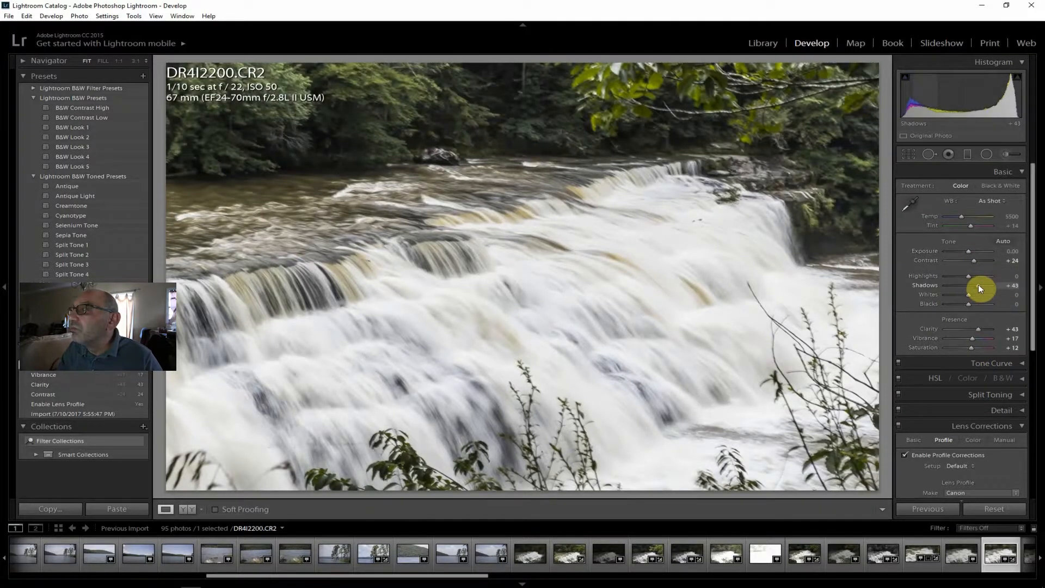
{"action": "left_click_drag", "start_coordinate": [1031, 285], "coordinate": [1034, 432]}
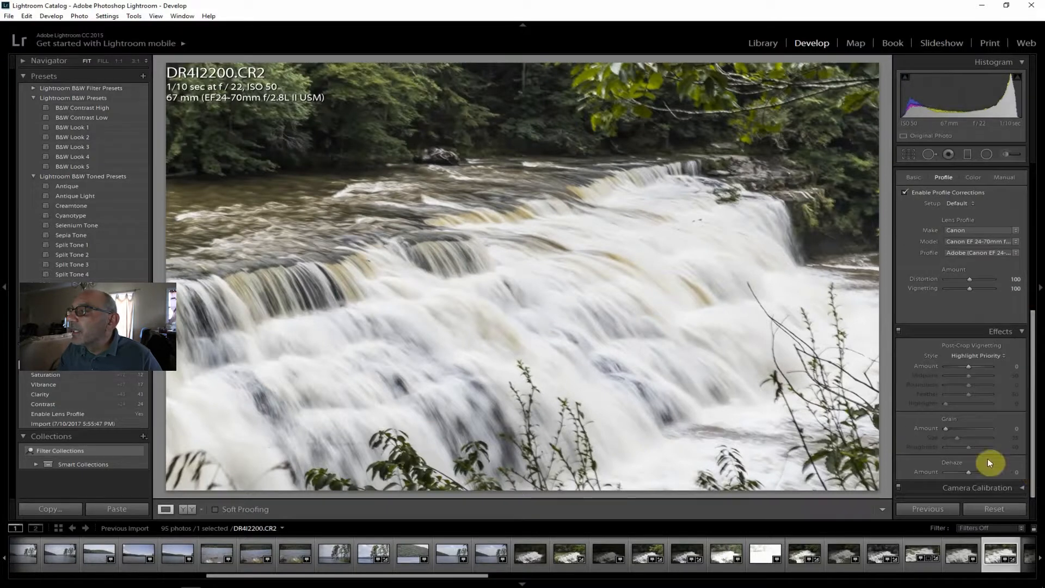
{"action": "left_click_drag", "start_coordinate": [970, 472], "coordinate": [979, 471]}
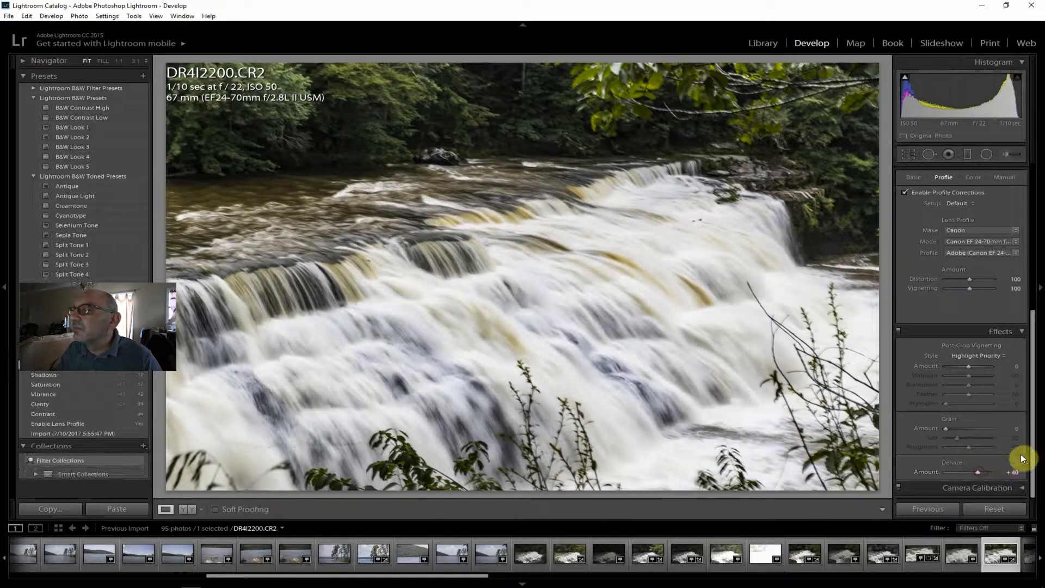
{"action": "left_click_drag", "start_coordinate": [1036, 435], "coordinate": [1042, 188]}
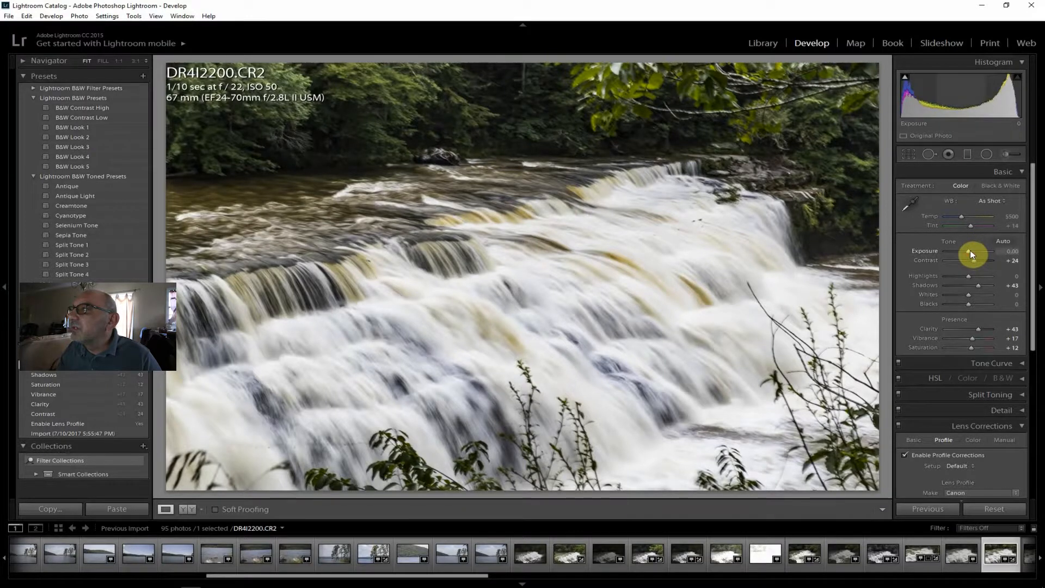
{"action": "left_click_drag", "start_coordinate": [970, 250], "coordinate": [971, 249]}
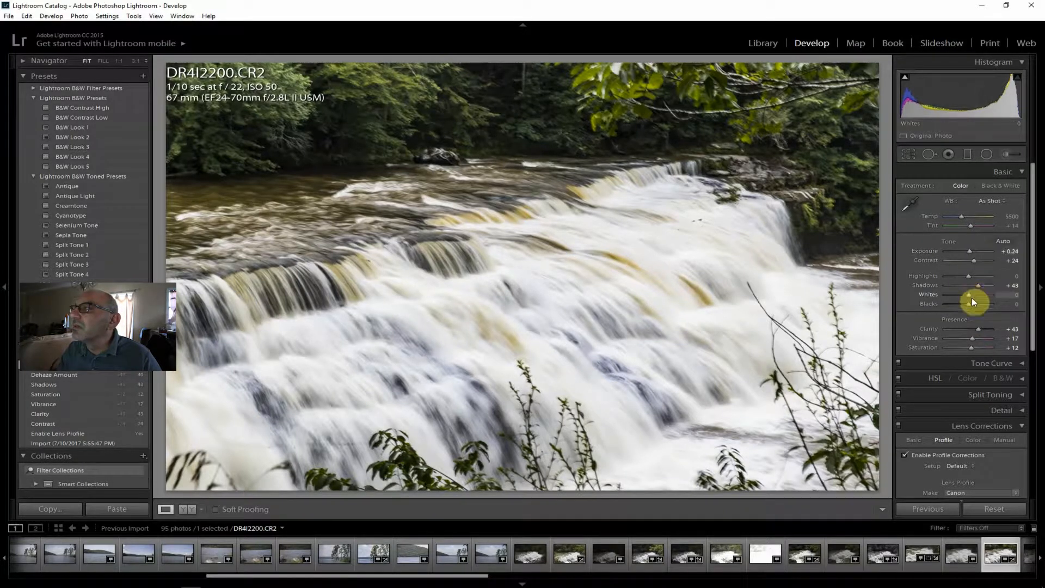
Set the 1/10 sec photo's Highlights to -33 and Whites to -12, then preview it in black and white and return to color.
{"action": "left_click_drag", "start_coordinate": [969, 274], "coordinate": [961, 272]}
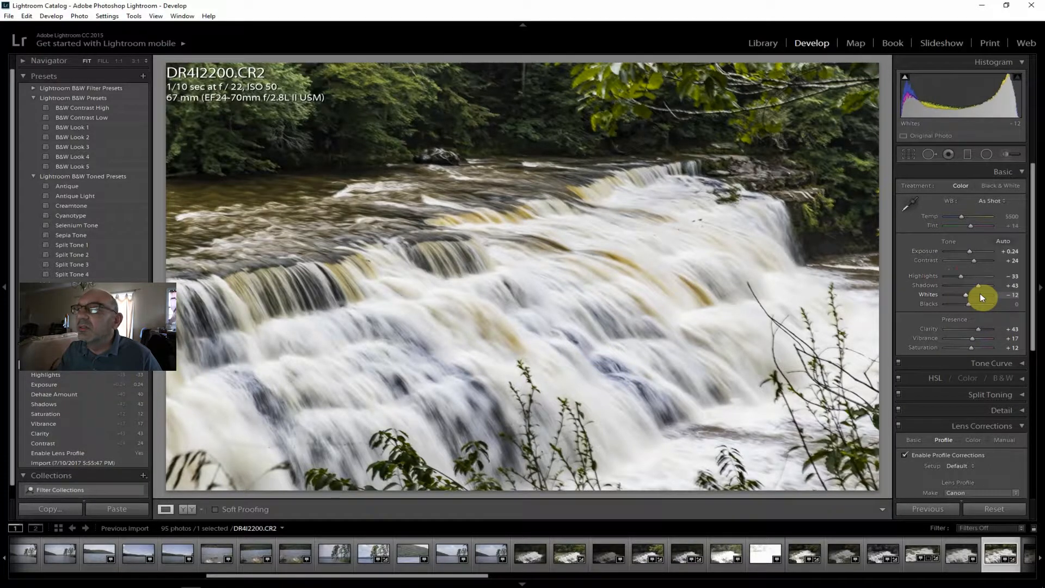
{"action": "left_click", "coordinate": [1004, 188]}
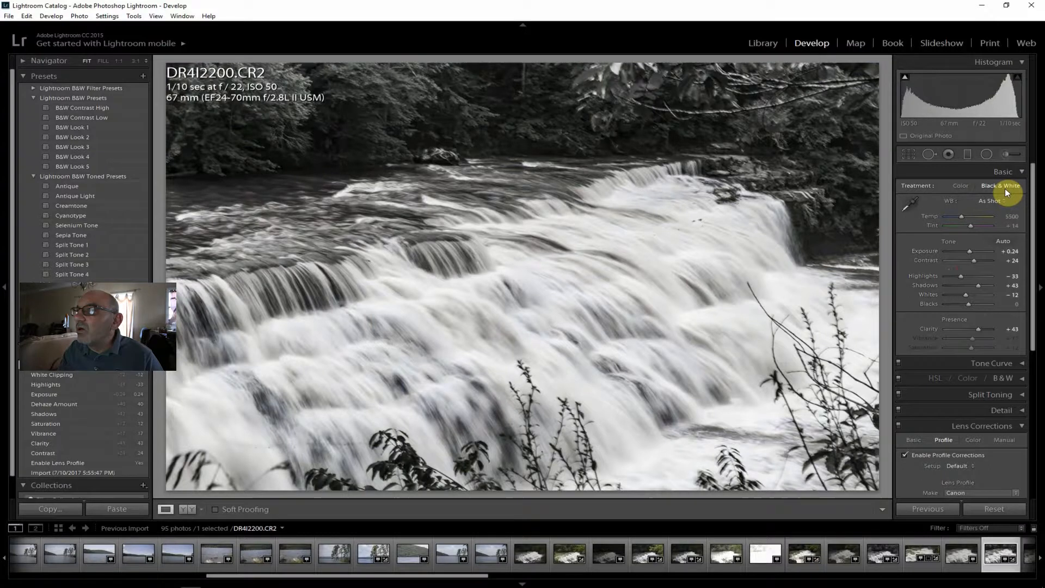
{"action": "left_click", "coordinate": [962, 185]}
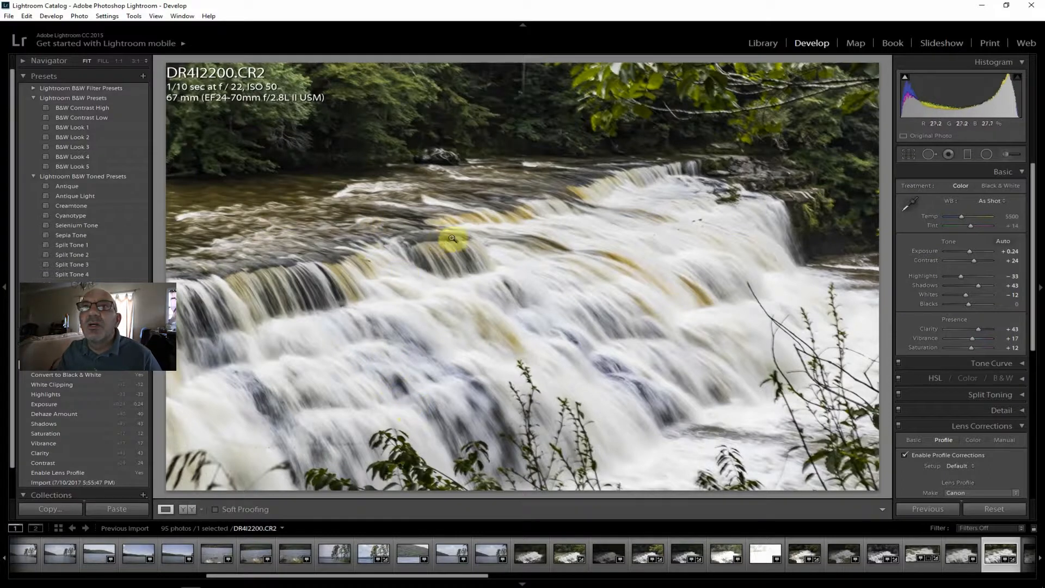
Export the edited waterfall photo DR4I2200.CR2.
{"action": "left_click", "coordinate": [9, 16]}
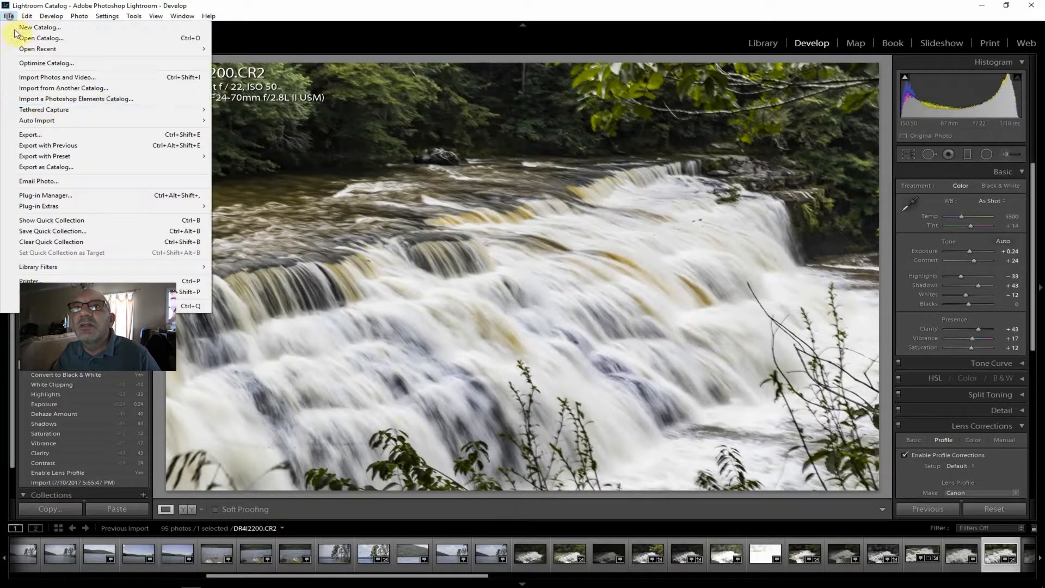
{"action": "left_click", "coordinate": [45, 132]}
{"action": "left_click", "coordinate": [697, 566]}
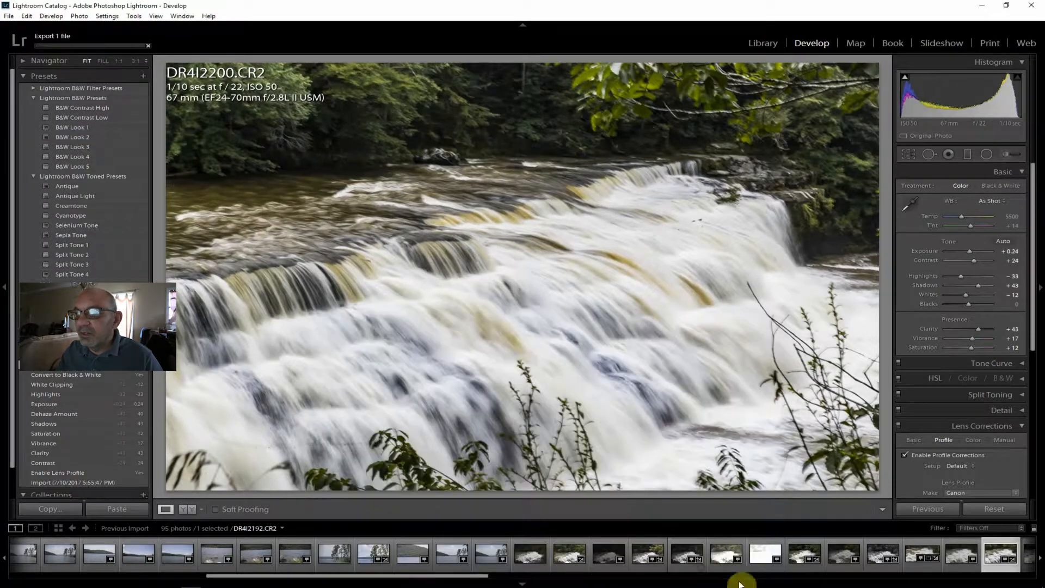
Review the 1/800 sec waterfall shots DR4I2201.CR2 and DR4I2202.CR2 and the 1/500 sec river shot DR4I2203.CR2.
{"action": "left_click_drag", "start_coordinate": [373, 575], "coordinate": [496, 579]}
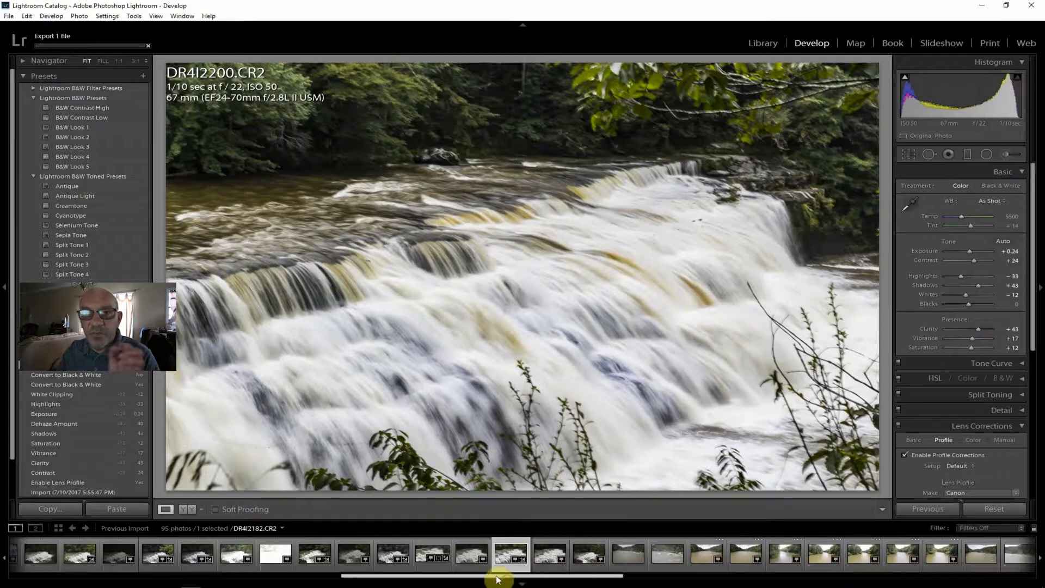
{"action": "left_click", "coordinate": [550, 560]}
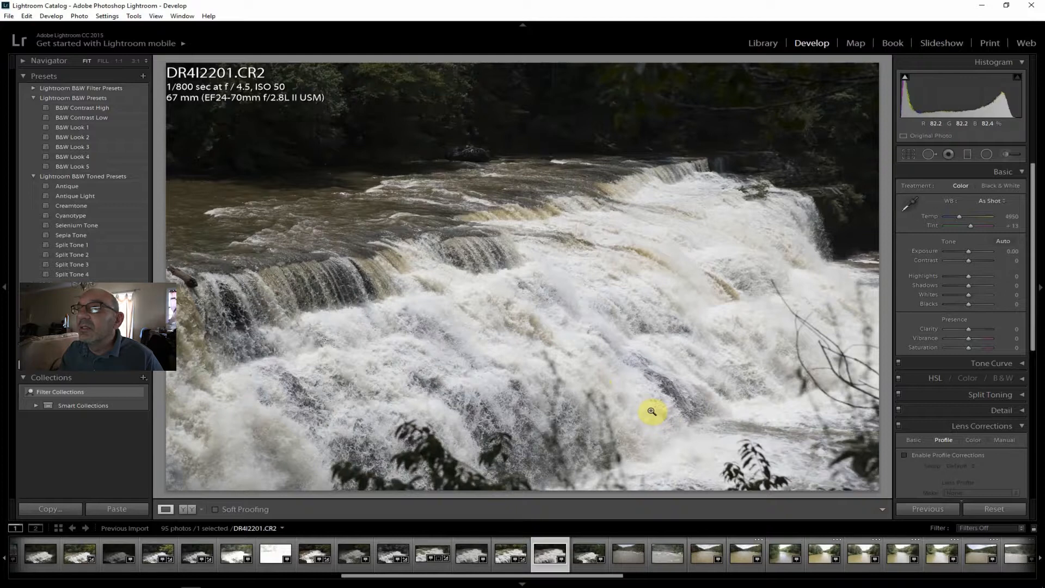
{"action": "left_click", "coordinate": [583, 553]}
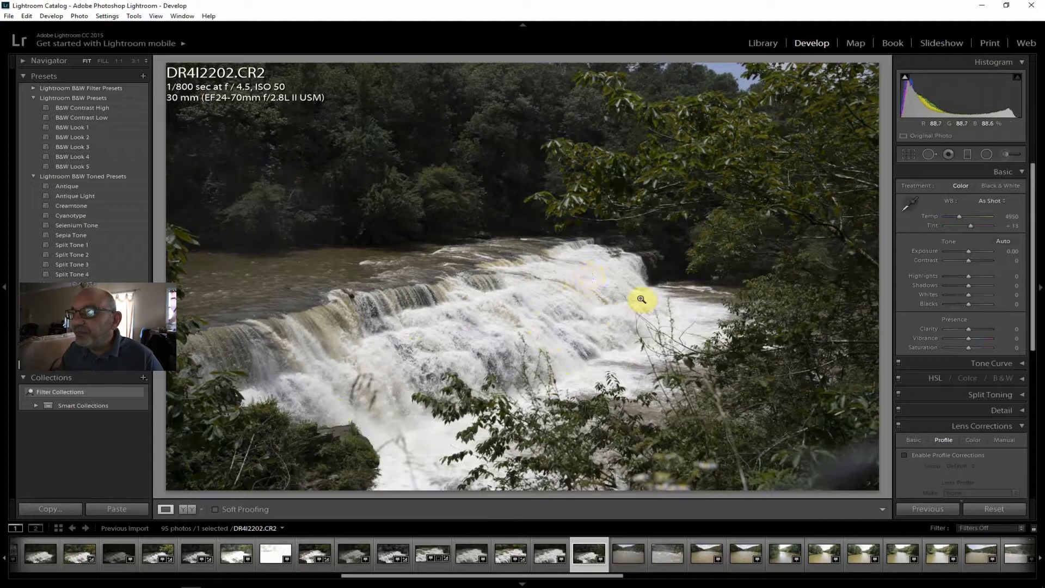
{"action": "left_click", "coordinate": [623, 554]}
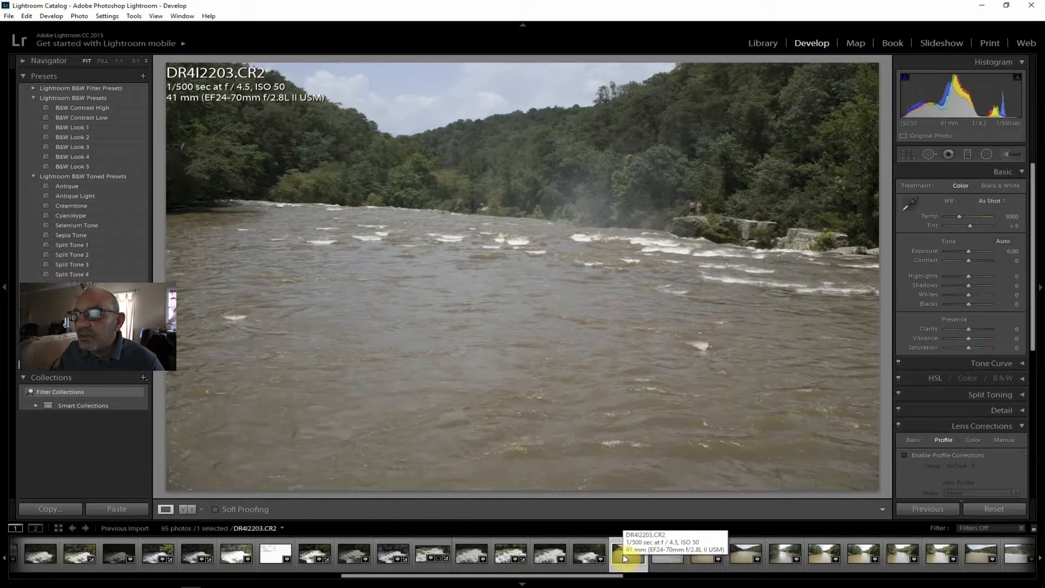
{"action": "left_click", "coordinate": [587, 555]}
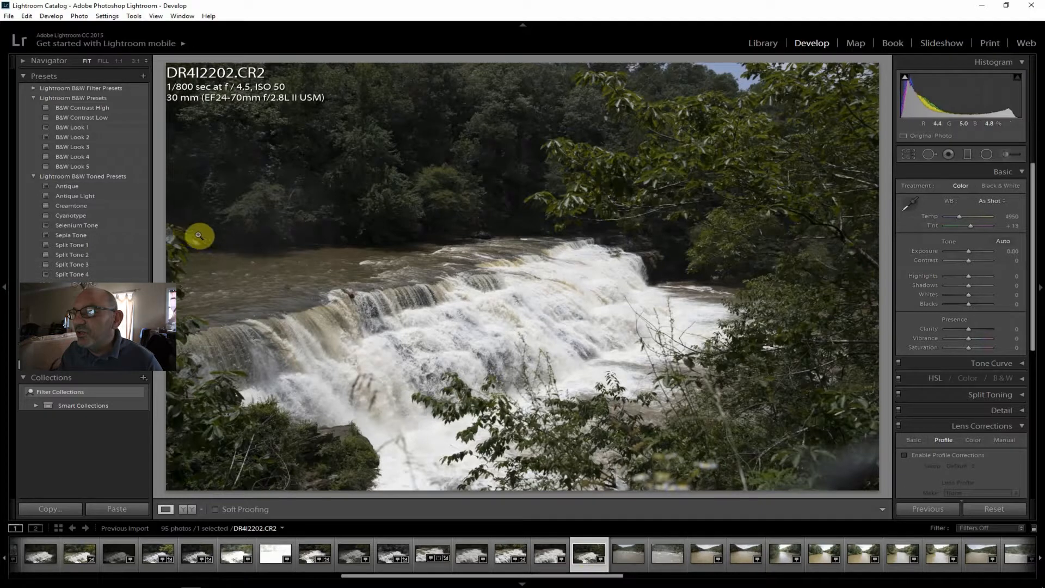
{"action": "left_click", "coordinate": [627, 549]}
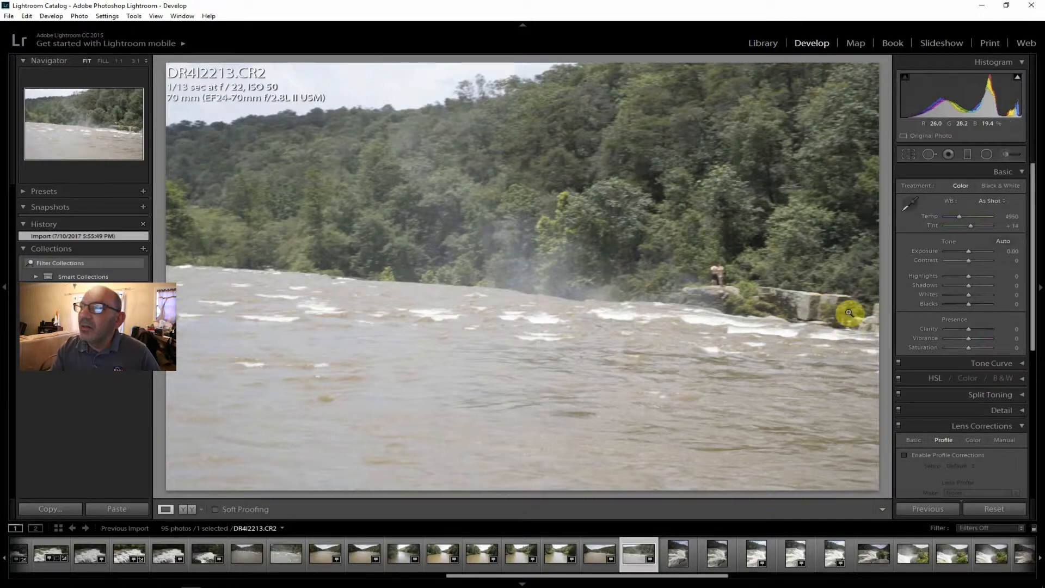
Inspect the people and rocks on the far bank of the 1/13 sec shot DR4I2213.CR2 at 1:1 for sharpness.
{"action": "left_click", "coordinate": [722, 280]}
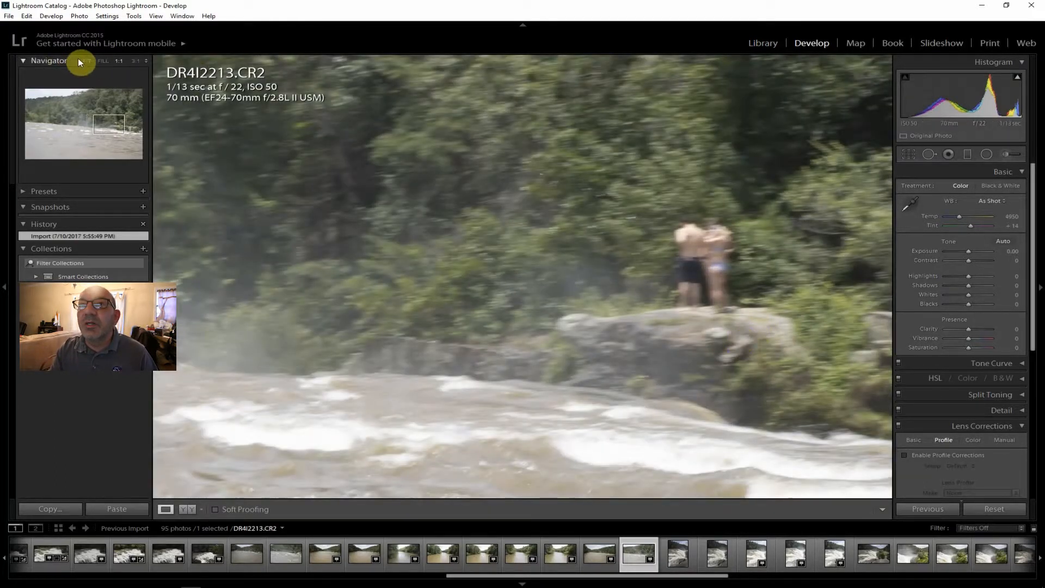
{"action": "left_click_drag", "start_coordinate": [741, 343], "coordinate": [310, 282]}
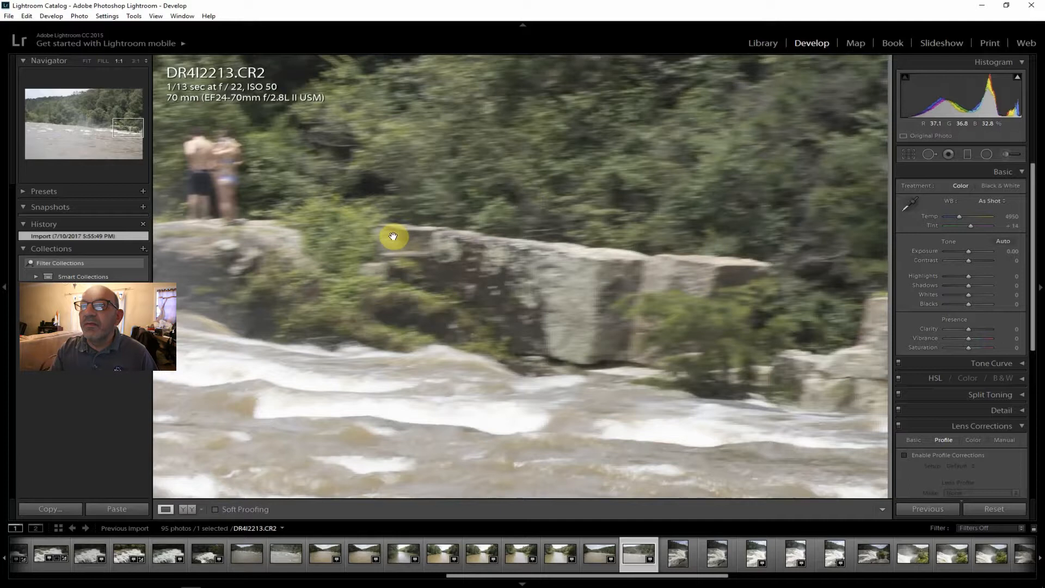
{"action": "left_click", "coordinate": [87, 61]}
Compare the vertical 1/30 sec waterfall shots DR4I2214.CR2 and DR4I2215.CR2 with the 1/15 sec DR4I2216.CR2.
{"action": "left_click", "coordinate": [671, 557]}
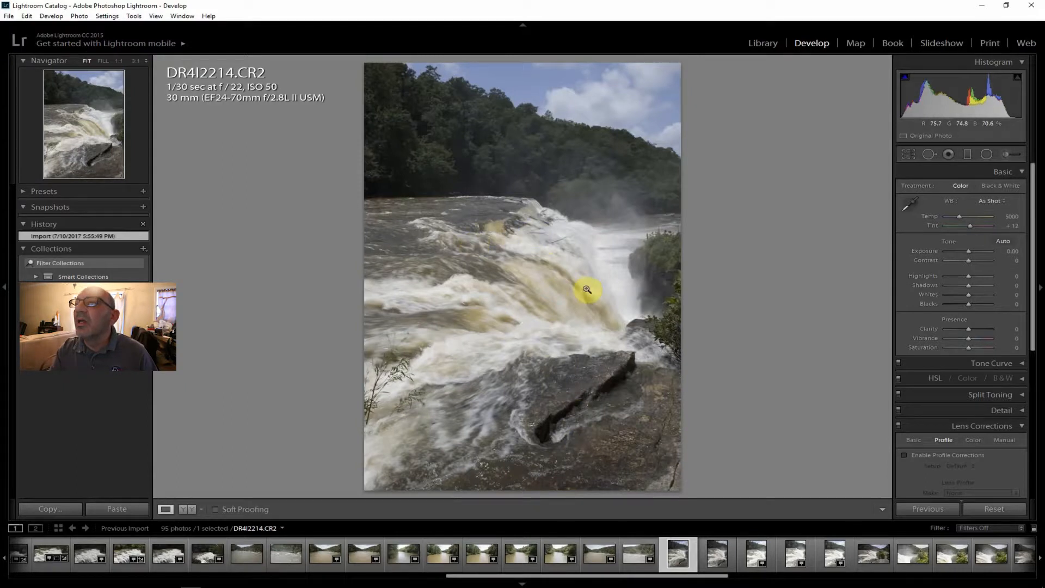
{"action": "left_click", "coordinate": [717, 550]}
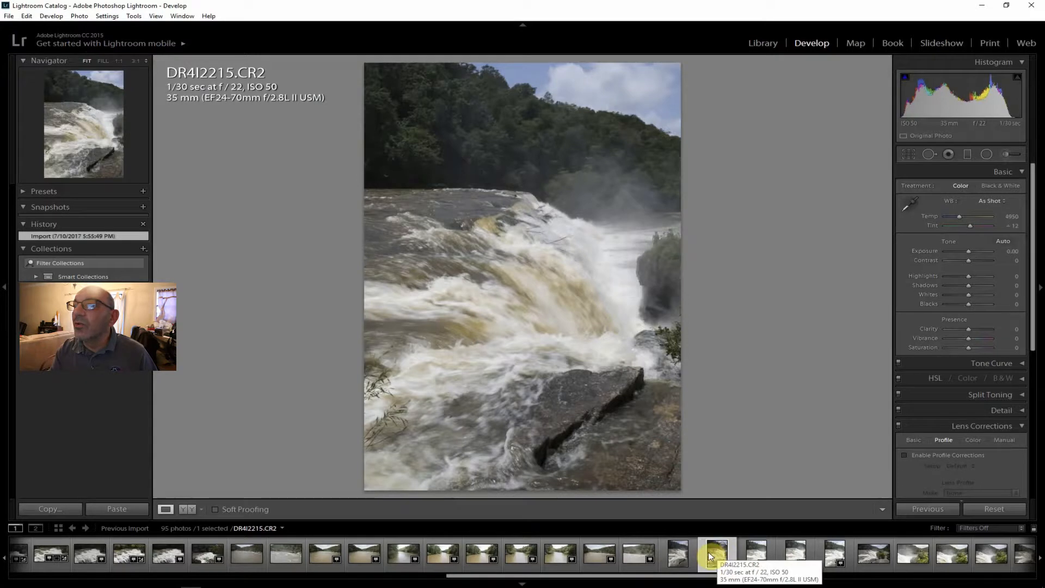
{"action": "left_click", "coordinate": [679, 550]}
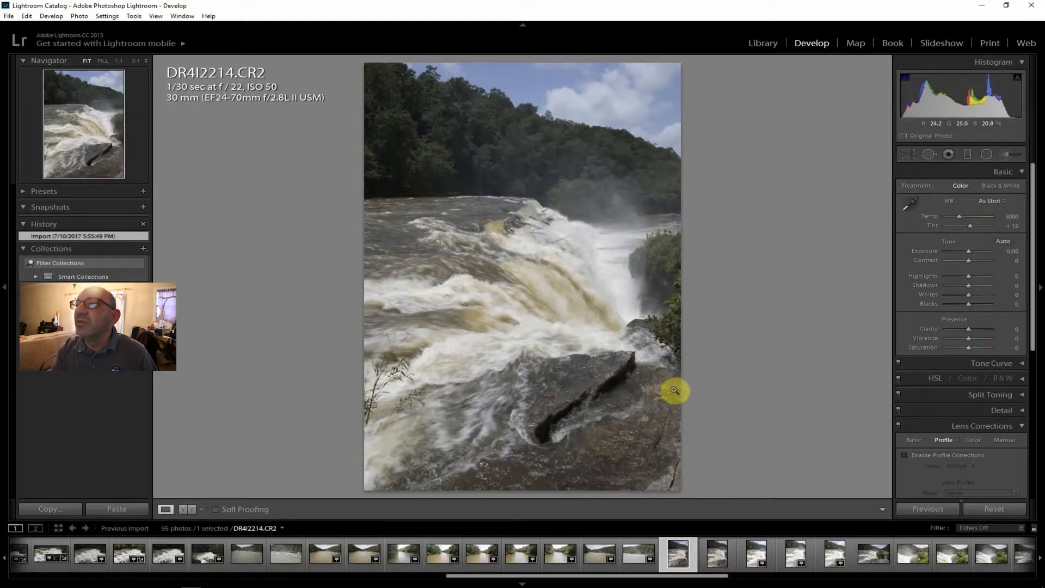
{"action": "left_click", "coordinate": [705, 558]}
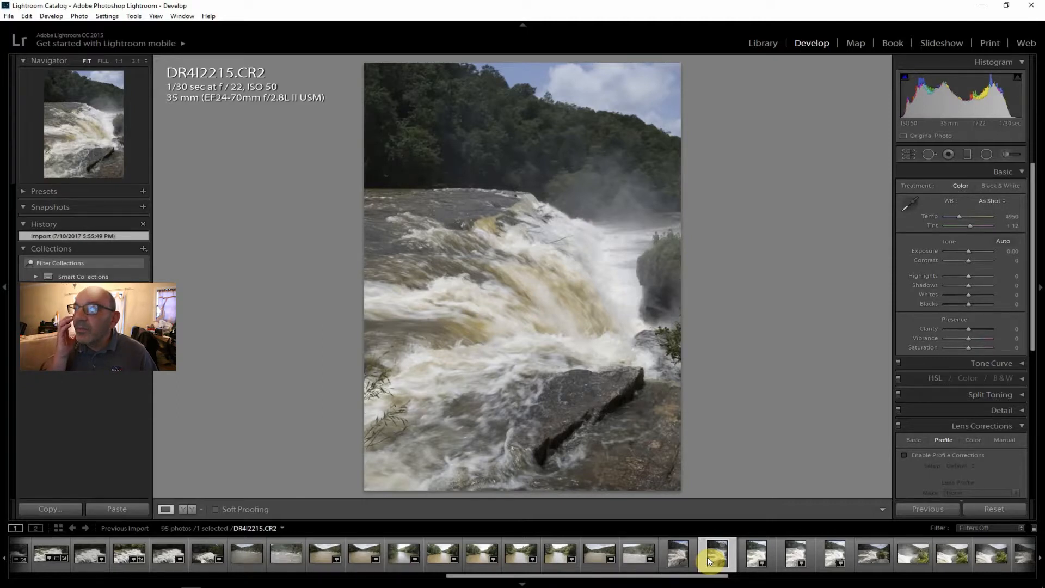
{"action": "left_click", "coordinate": [756, 557]}
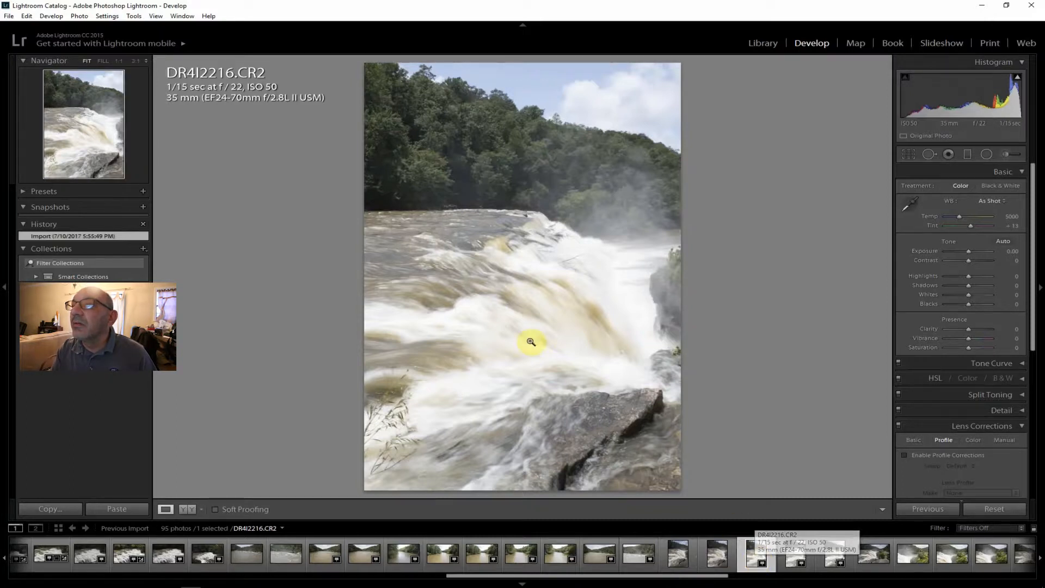
Enable lens profile corrections on the 1/15 sec shot DR4I2217.CR2 and set Contrast to +40 and Clarity to +26.
{"action": "left_click", "coordinate": [792, 553]}
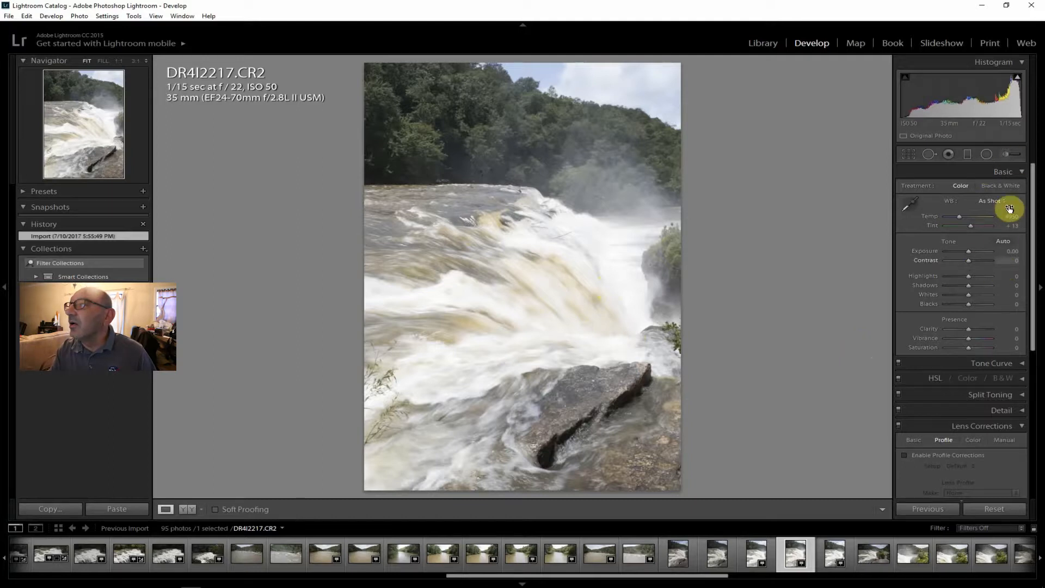
{"action": "mouse_move", "coordinate": [1019, 79]}
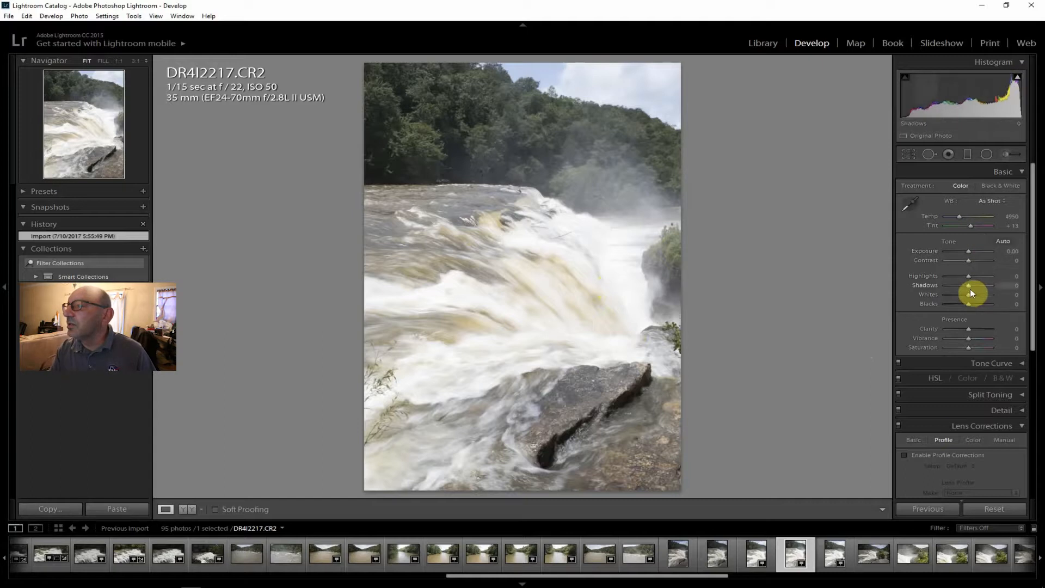
{"action": "left_click", "coordinate": [952, 455]}
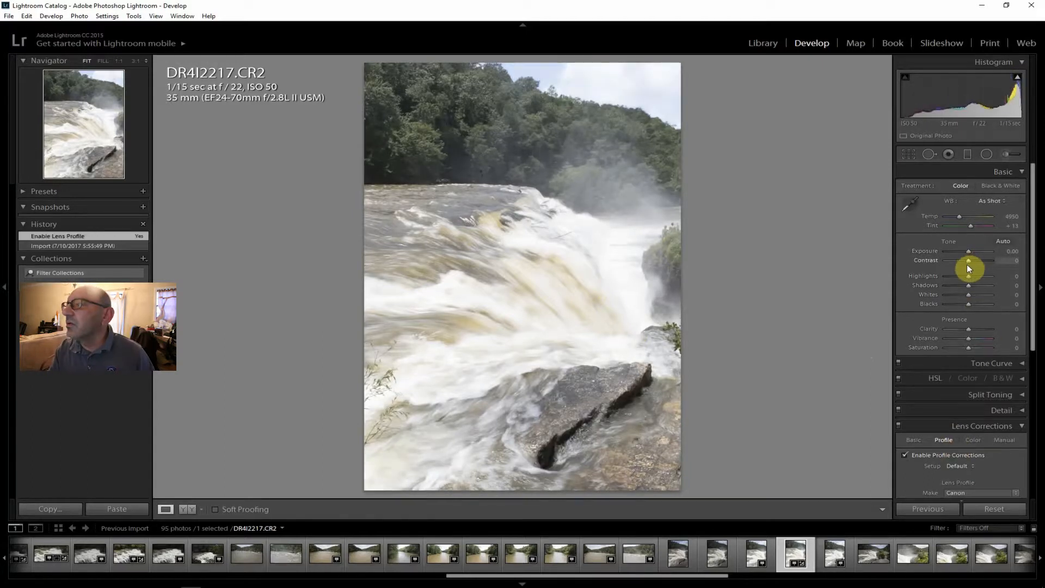
{"action": "left_click_drag", "start_coordinate": [970, 262], "coordinate": [978, 263]}
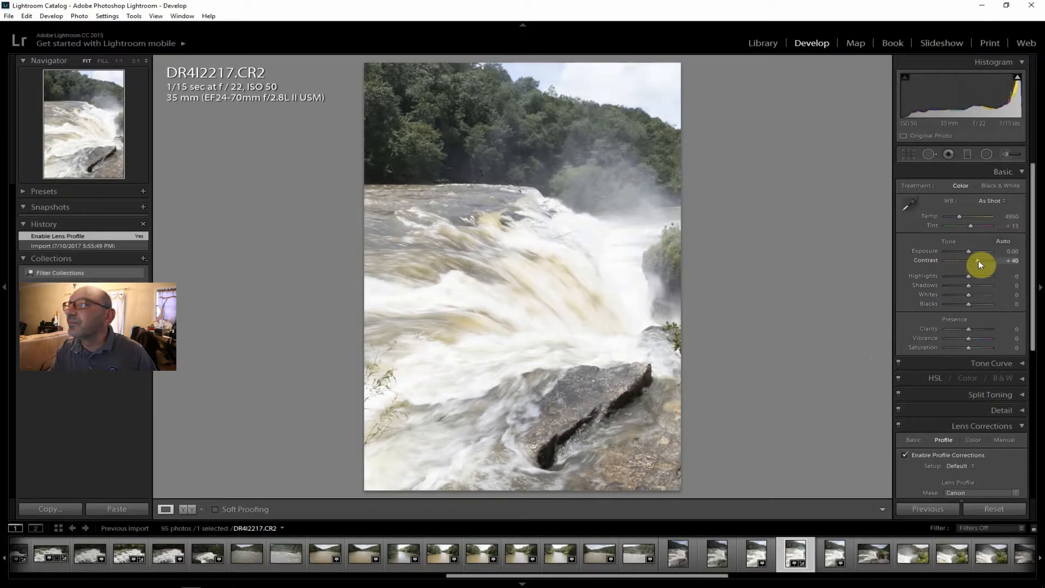
{"action": "left_click_drag", "start_coordinate": [970, 327], "coordinate": [976, 327]}
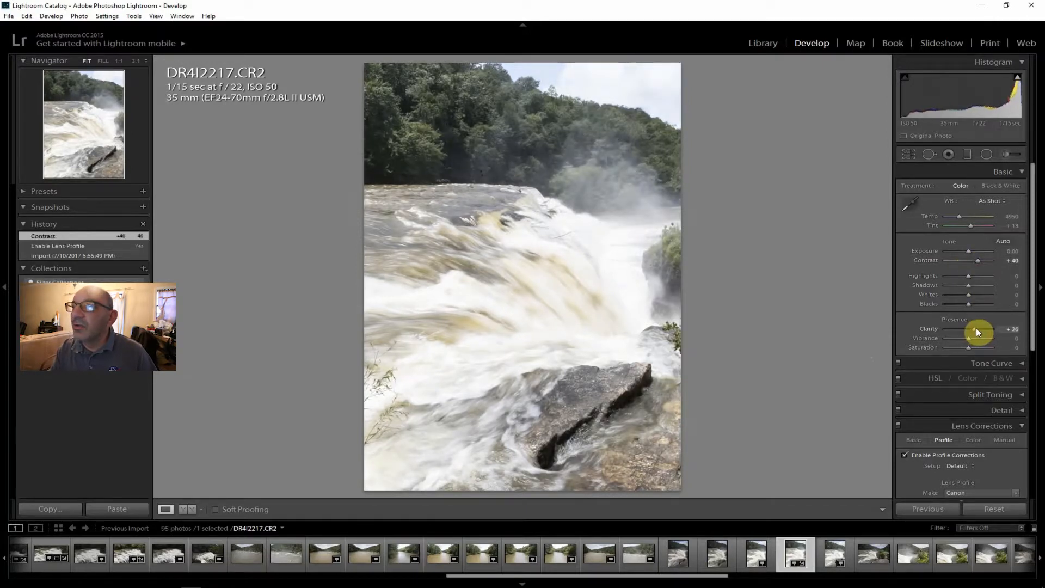
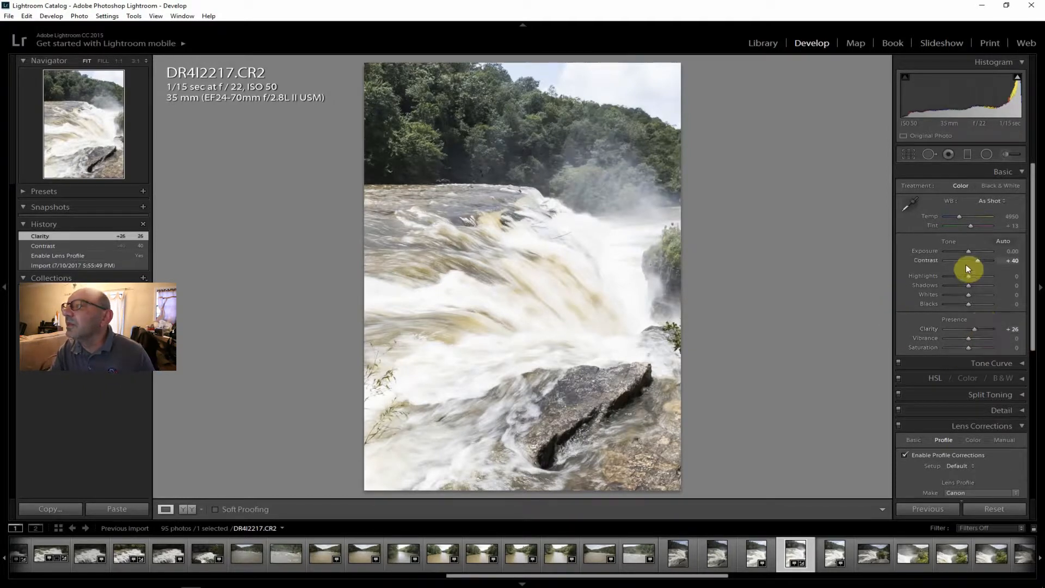
On DR4I2217.CR2, set Highlights to -76, Vibrance and Saturation to +12 each, and Shadows to +19.
{"action": "left_click_drag", "start_coordinate": [969, 276], "coordinate": [953, 277]}
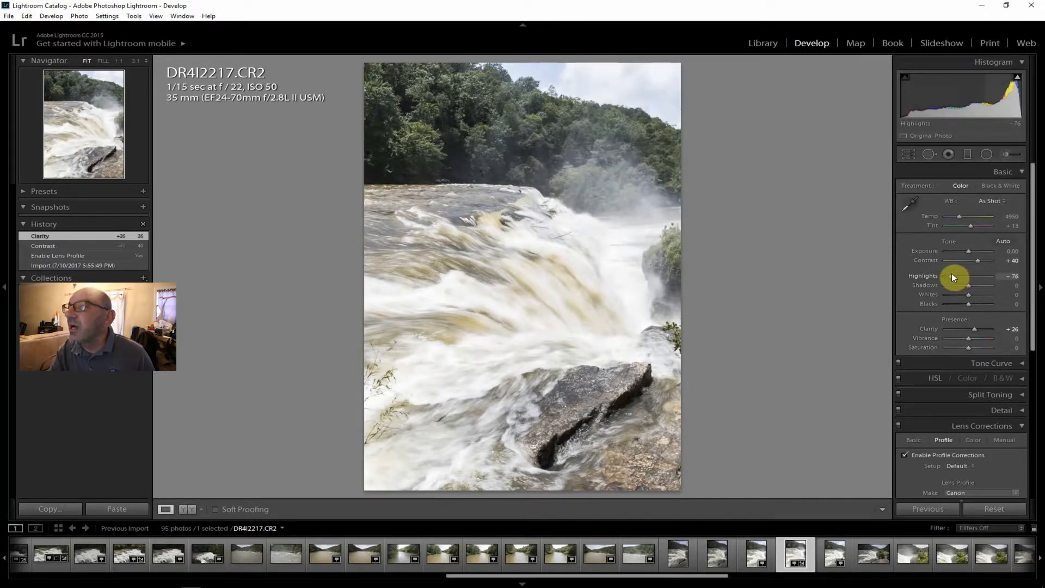
{"action": "left_click_drag", "start_coordinate": [951, 277], "coordinate": [952, 277]}
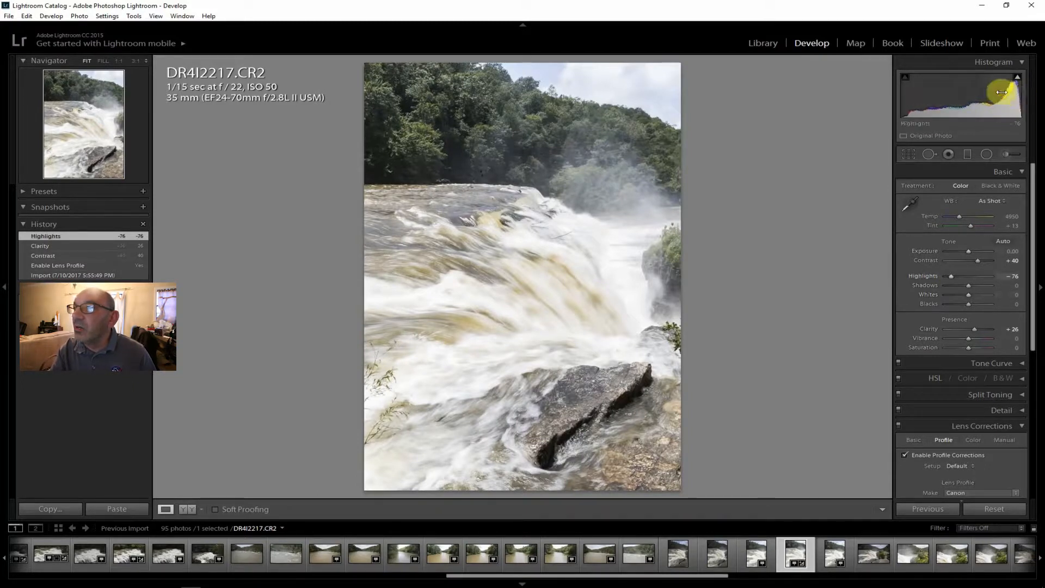
{"action": "left_click_drag", "start_coordinate": [968, 341], "coordinate": [972, 339]}
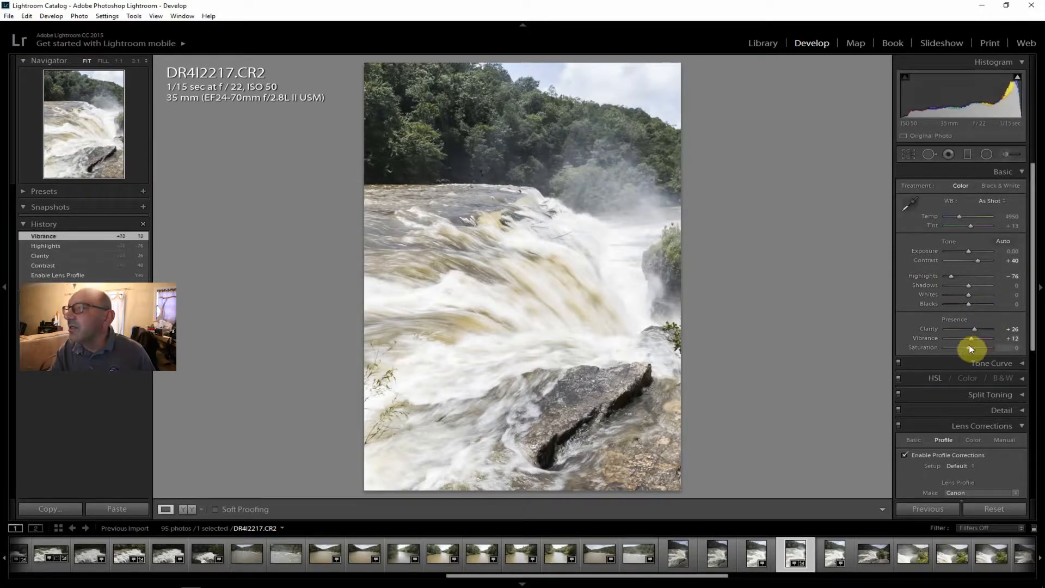
{"action": "left_click_drag", "start_coordinate": [972, 348], "coordinate": [972, 348]}
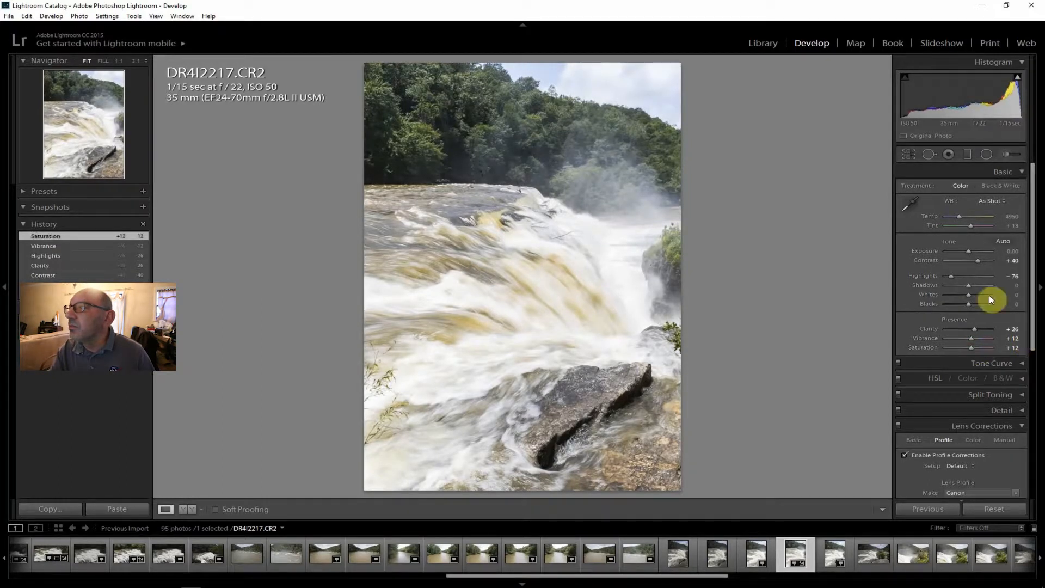
{"action": "left_click_drag", "start_coordinate": [974, 287], "coordinate": [978, 286]}
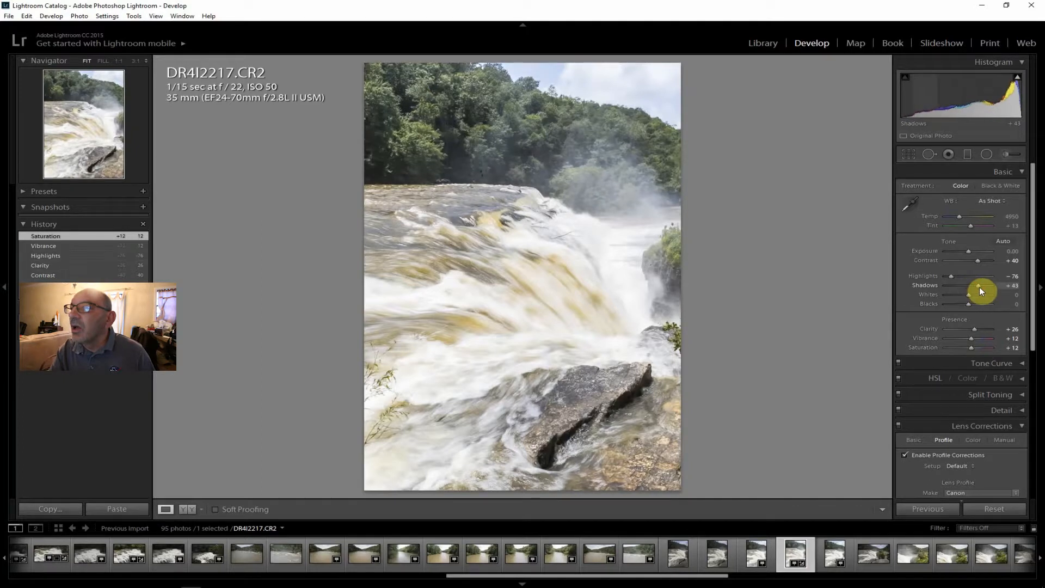
{"action": "left_click_drag", "start_coordinate": [977, 286], "coordinate": [974, 286]}
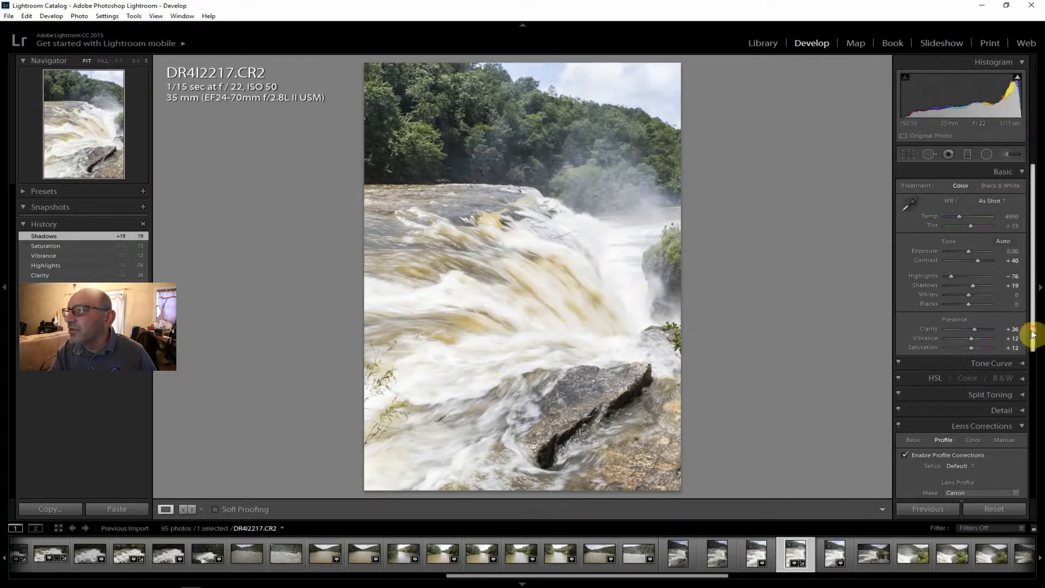
Try stronger haze removal on the waterfall shot, settling on a Dehaze amount of +36.
{"action": "left_click_drag", "start_coordinate": [1035, 335], "coordinate": [1031, 506]}
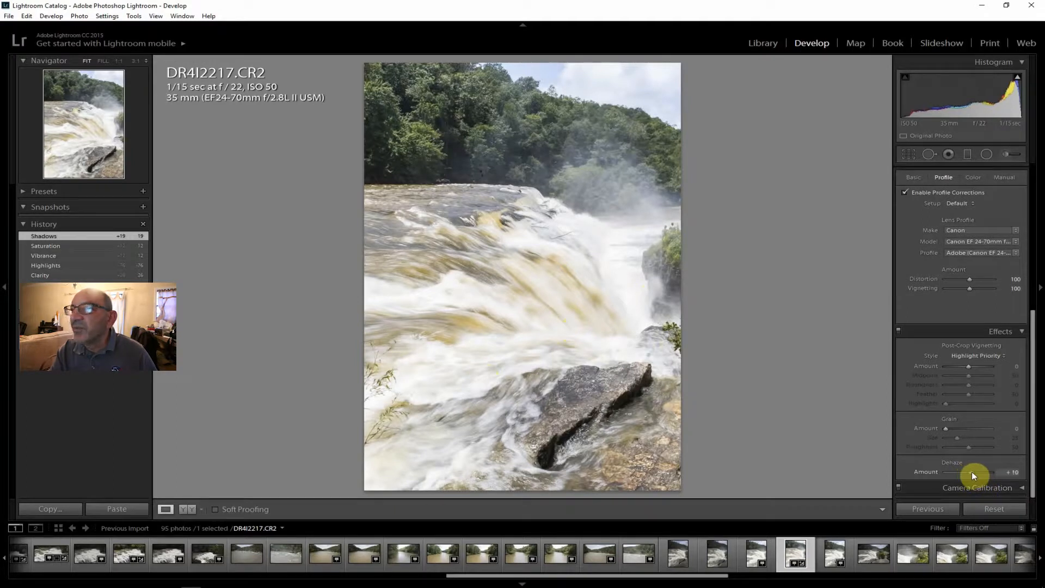
{"action": "left_click_drag", "start_coordinate": [972, 472], "coordinate": [975, 473]}
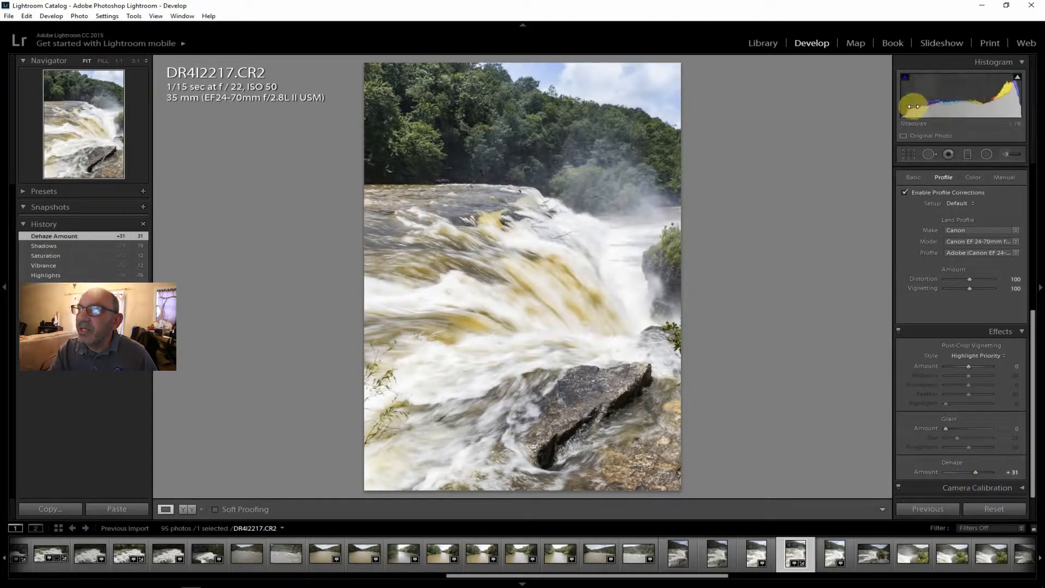
{"action": "left_click_drag", "start_coordinate": [978, 473], "coordinate": [981, 473]}
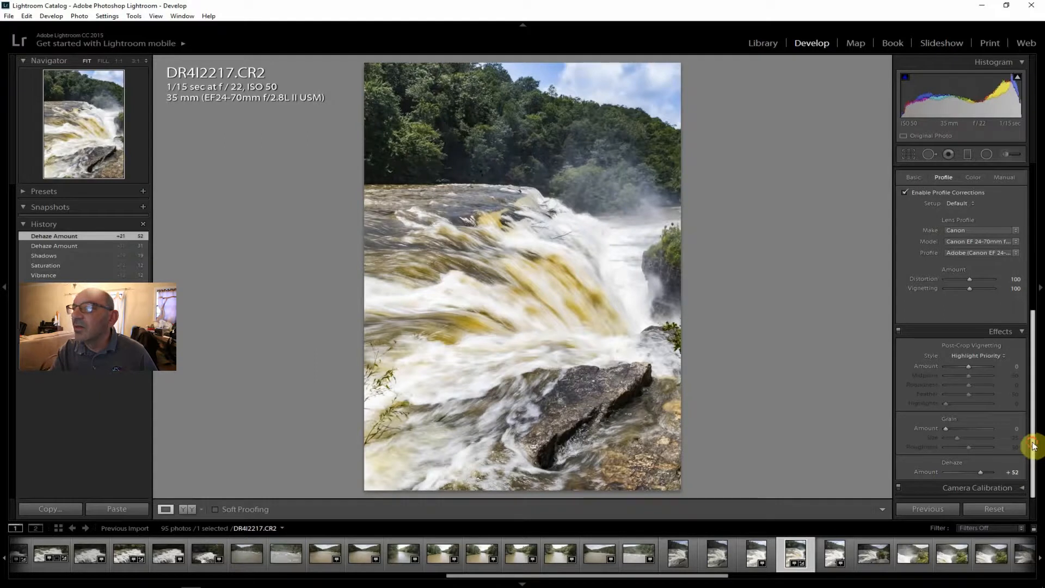
{"action": "left_click_drag", "start_coordinate": [1033, 446], "coordinate": [1041, 183]}
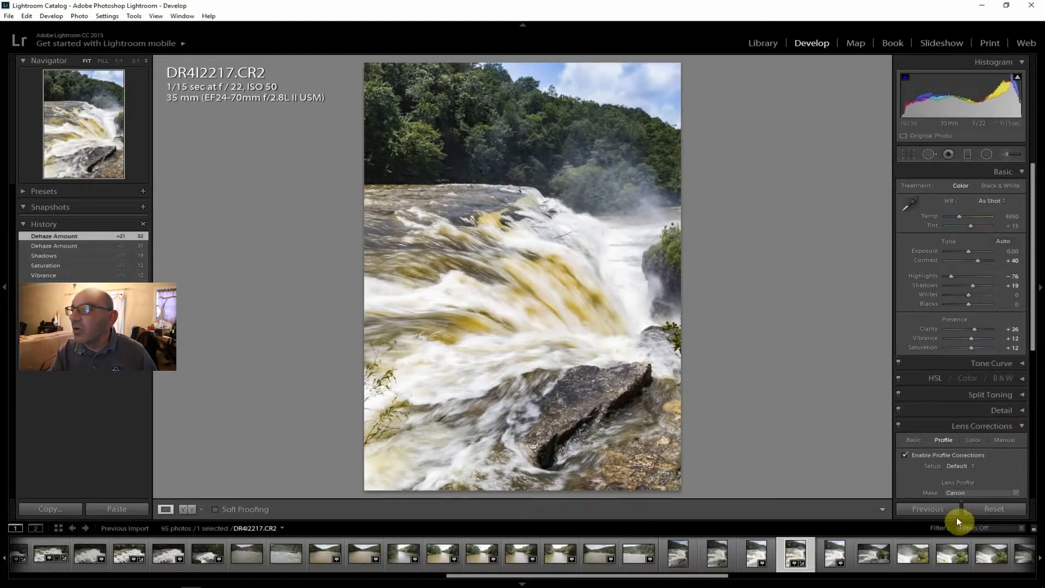
{"action": "left_click_drag", "start_coordinate": [1033, 337], "coordinate": [975, 492]}
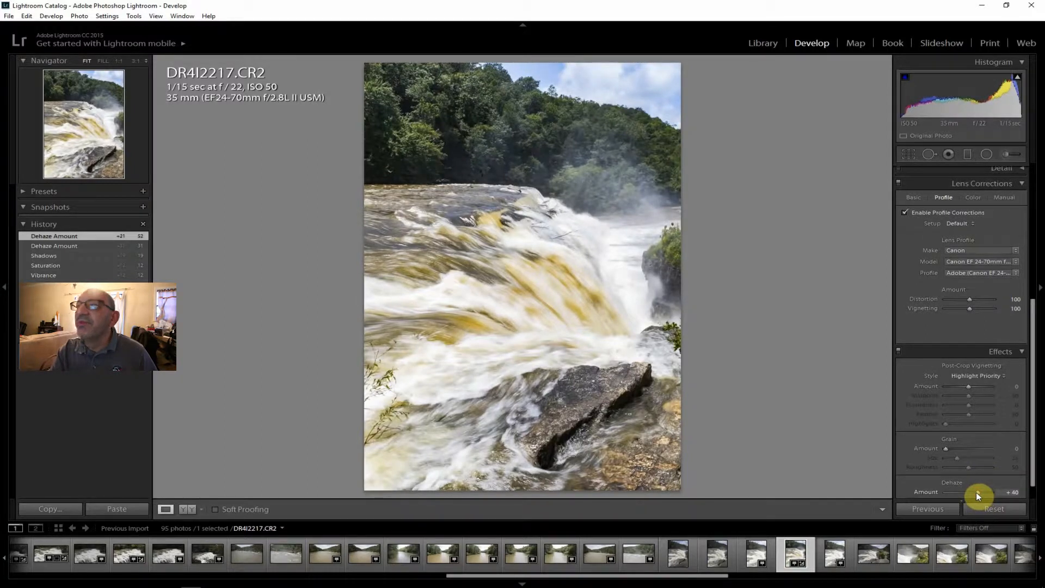
{"action": "left_click_drag", "start_coordinate": [975, 492], "coordinate": [974, 488]}
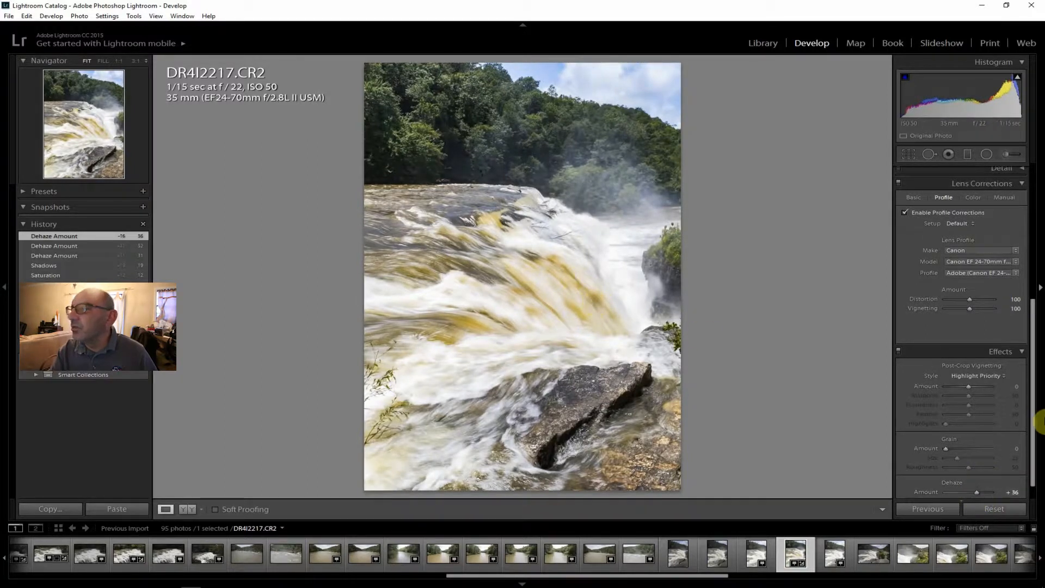
Raise Shadows to +43 and ease Highlights to -71 on the dehazed waterfall shot.
{"action": "left_click_drag", "start_coordinate": [1033, 414], "coordinate": [1033, 221]}
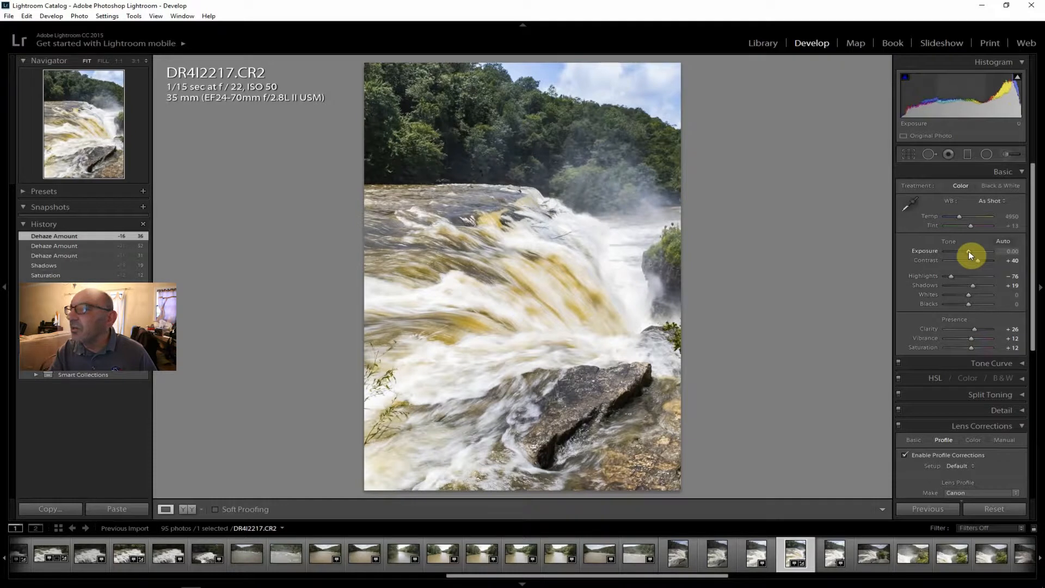
{"action": "left_click_drag", "start_coordinate": [973, 285], "coordinate": [977, 285]}
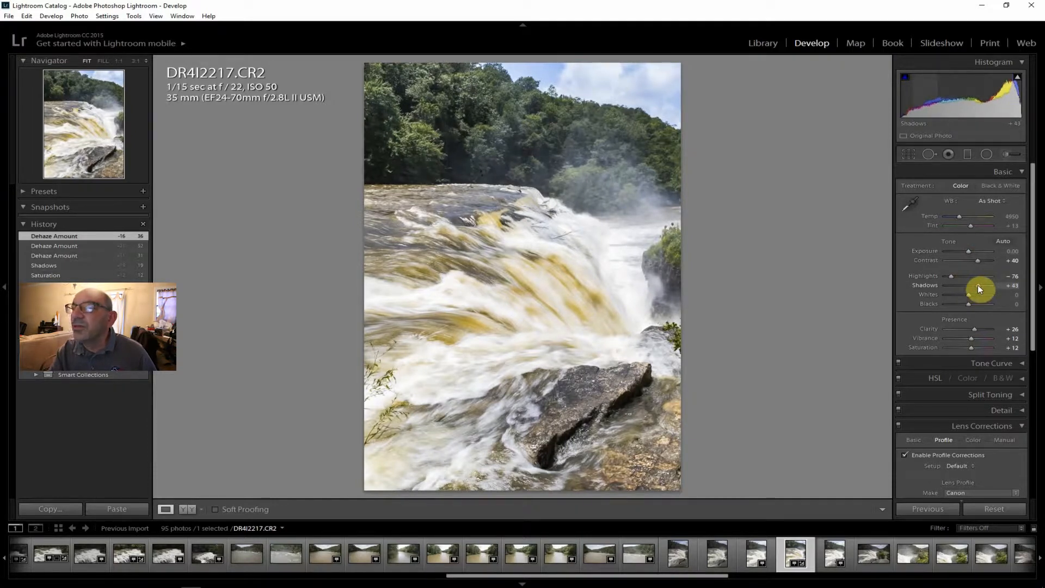
{"action": "left_click_drag", "start_coordinate": [978, 285], "coordinate": [978, 287]}
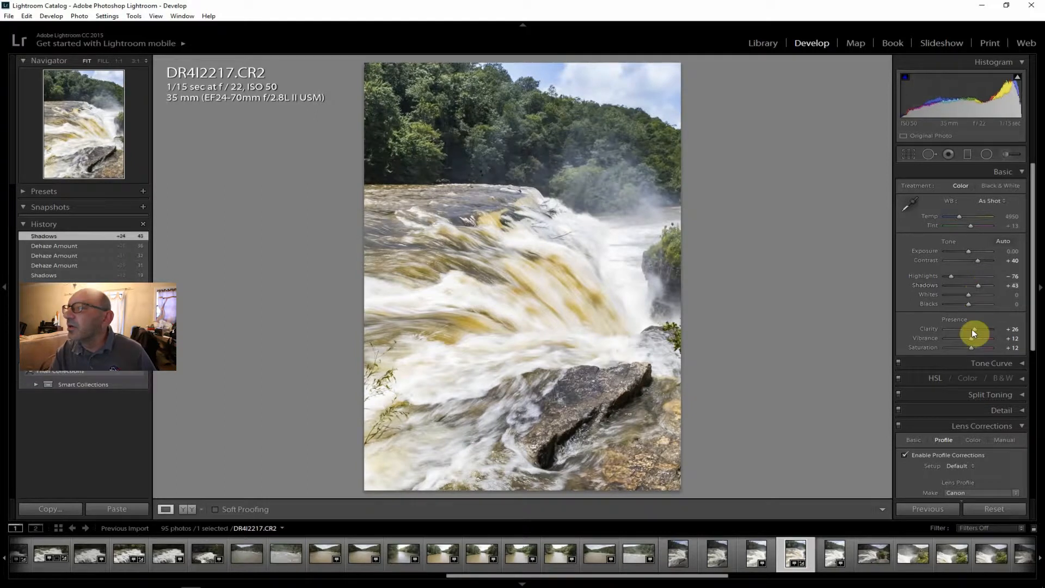
{"action": "left_click_drag", "start_coordinate": [952, 276], "coordinate": [955, 273]}
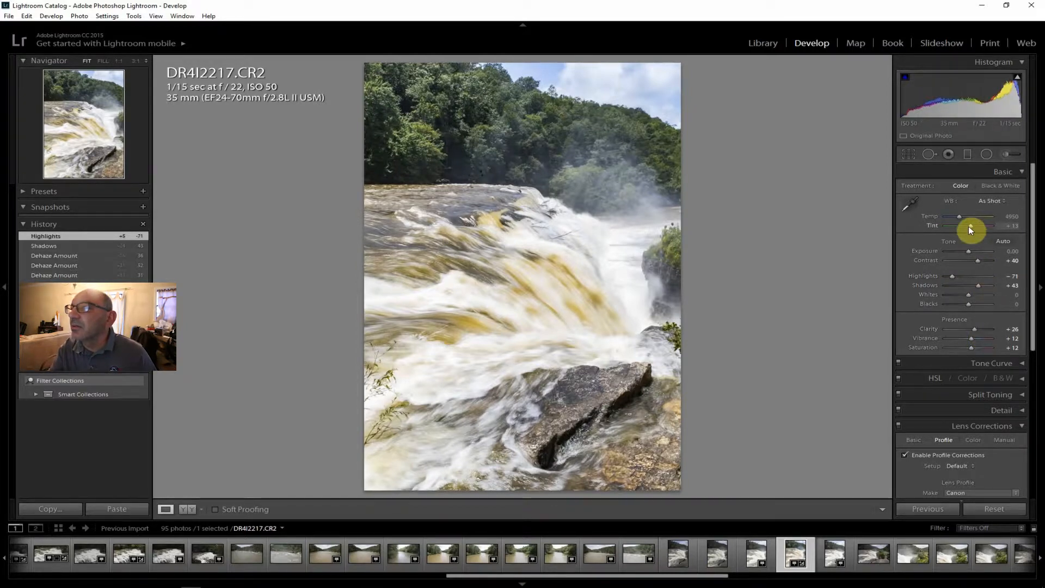
Convert DR4I2217.CR2 to black and white and export it to the hard drive.
{"action": "left_click", "coordinate": [1010, 184]}
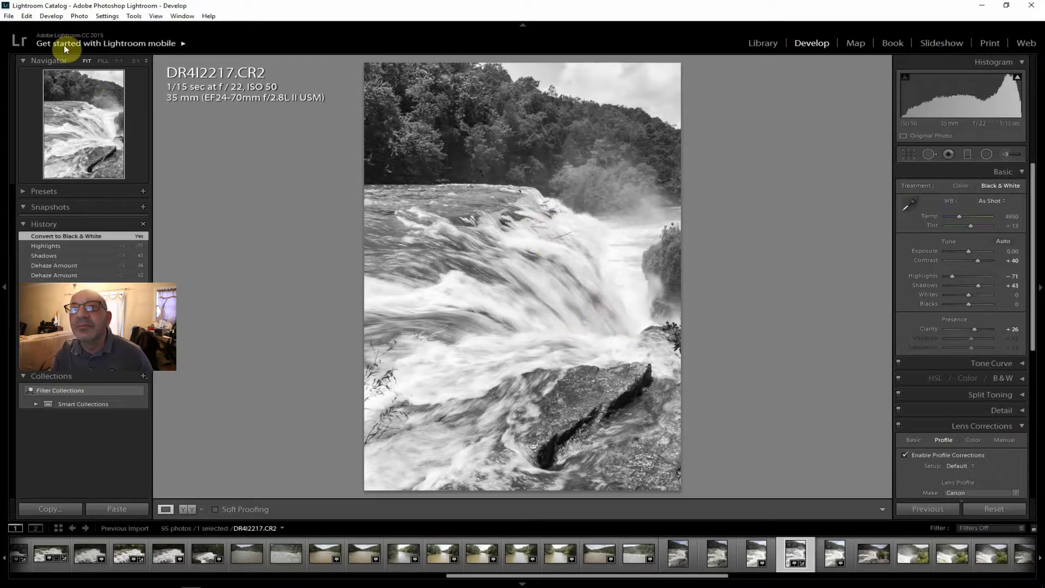
{"action": "left_click", "coordinate": [9, 18]}
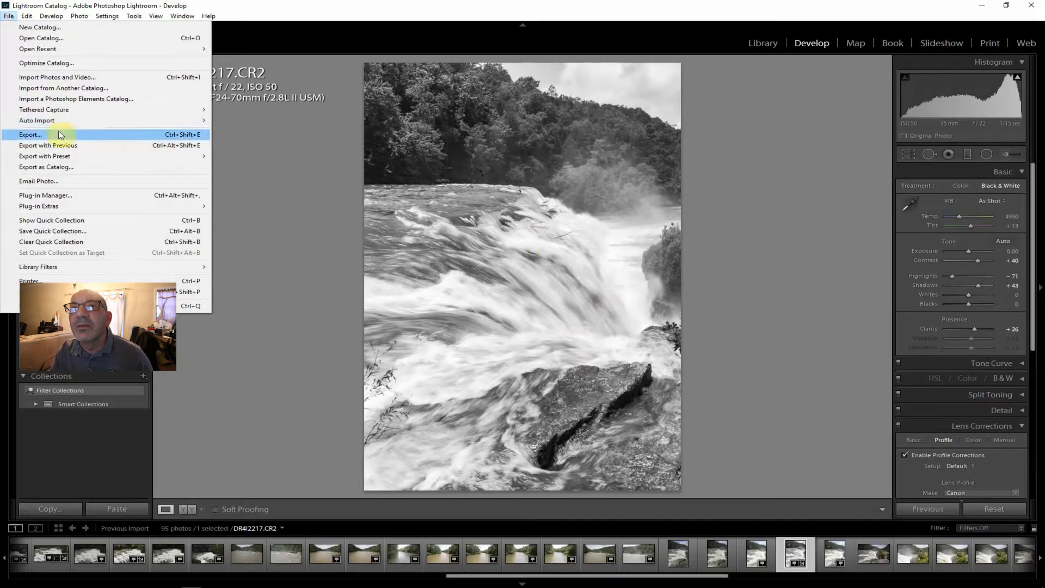
{"action": "left_click", "coordinate": [60, 133]}
{"action": "left_click", "coordinate": [695, 568]}
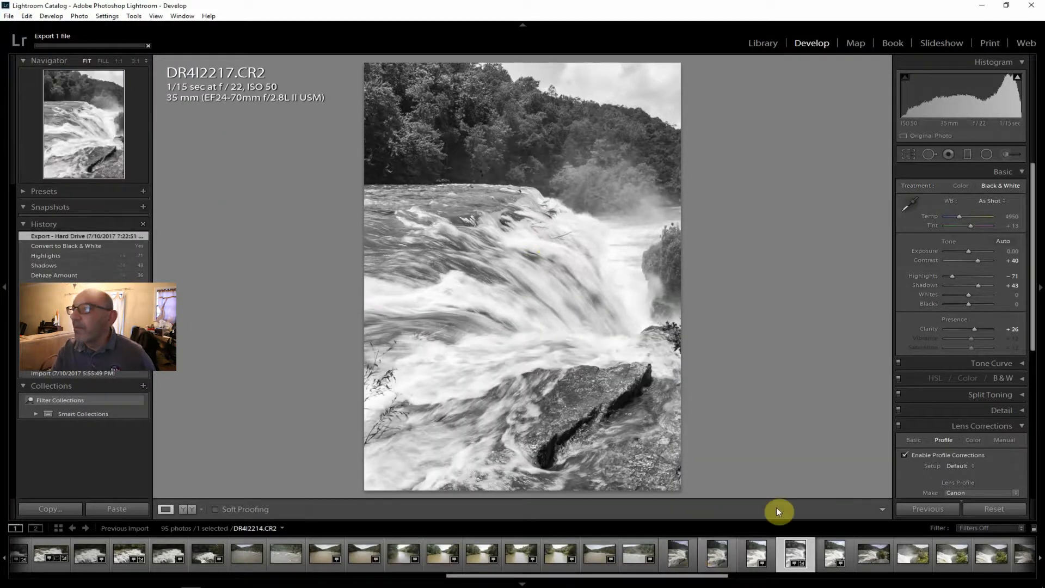
Return DR4I2217.CR2 to color and export it to J:\ToPost, using a unique name for the existing file.
{"action": "left_click", "coordinate": [960, 185]}
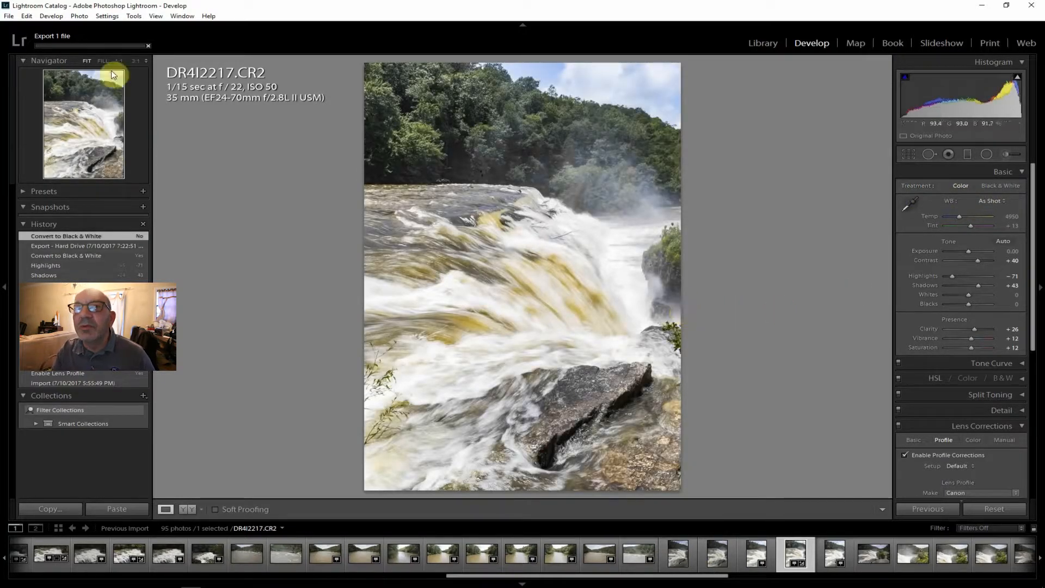
{"action": "left_click", "coordinate": [8, 16]}
{"action": "left_click", "coordinate": [56, 133]}
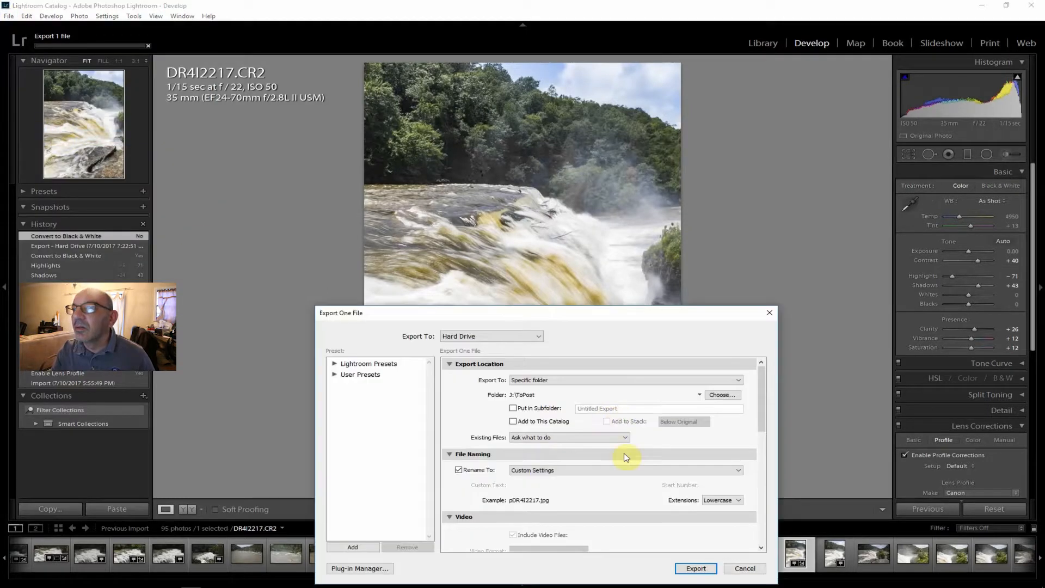
{"action": "left_click", "coordinate": [697, 570]}
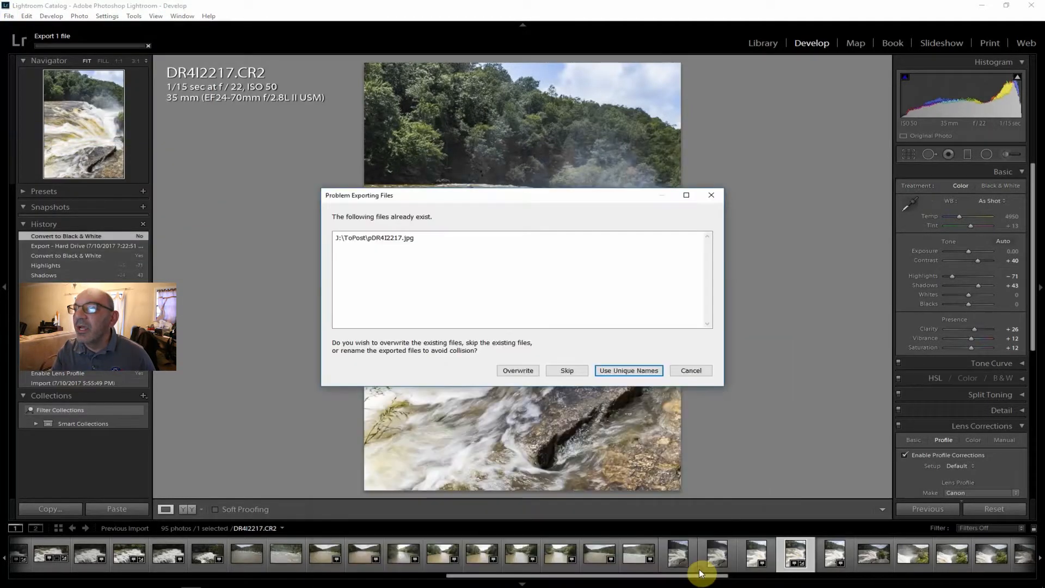
{"action": "left_click", "coordinate": [624, 371]}
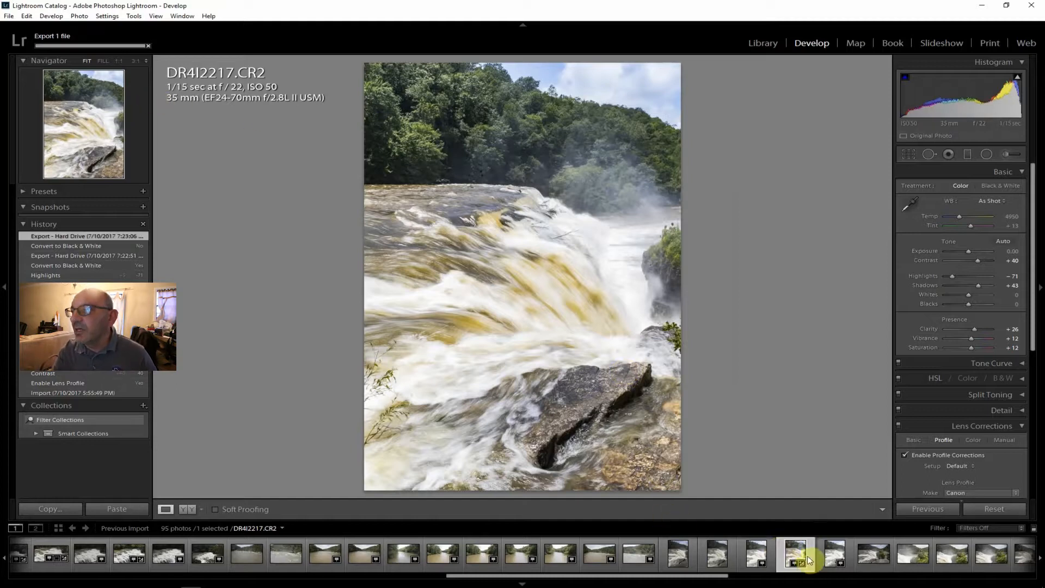
Compare the edited DR4I2217.CR2 with the unedited 1/15 sec shot DR4I2218.CR2.
{"action": "key", "text": "Right"}
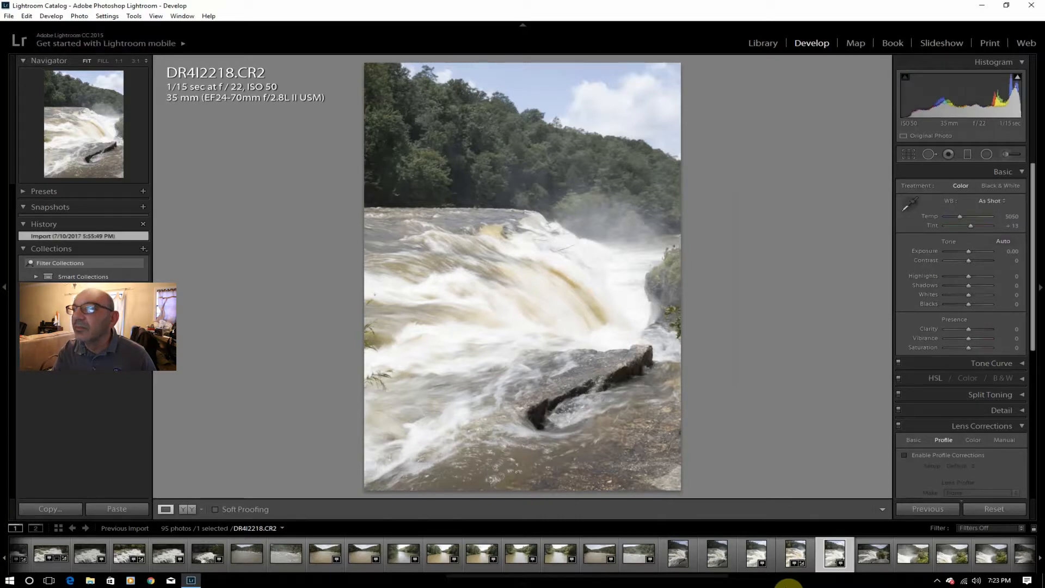
{"action": "left_click", "coordinate": [792, 555]}
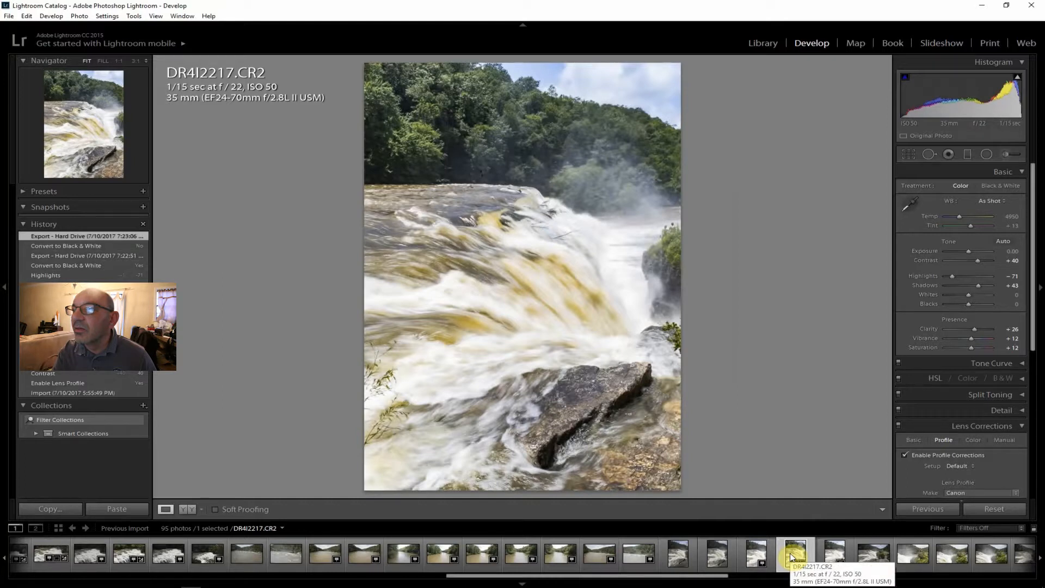
{"action": "left_click", "coordinate": [827, 554]}
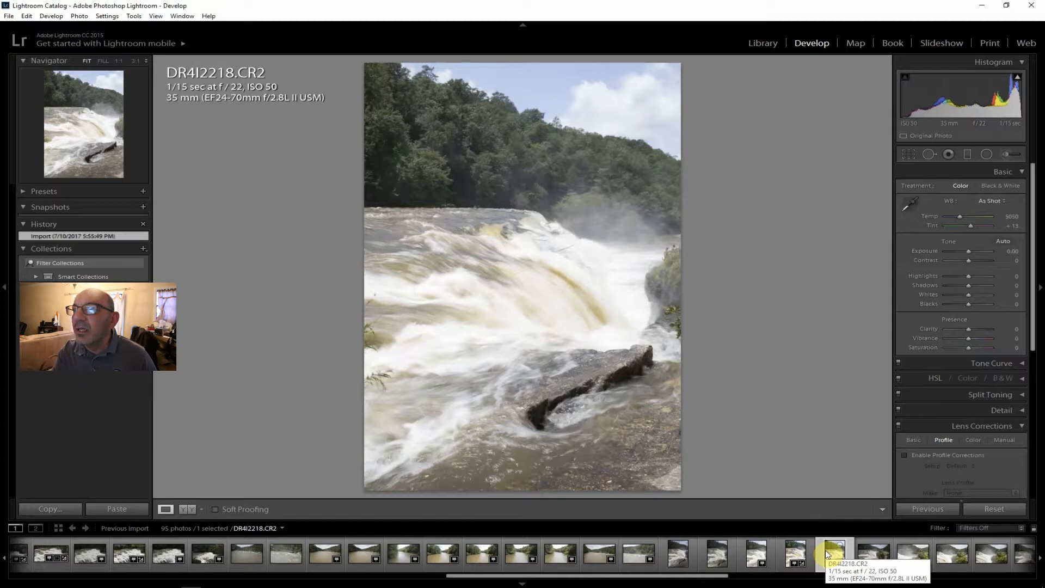
{"action": "left_click", "coordinate": [799, 551]}
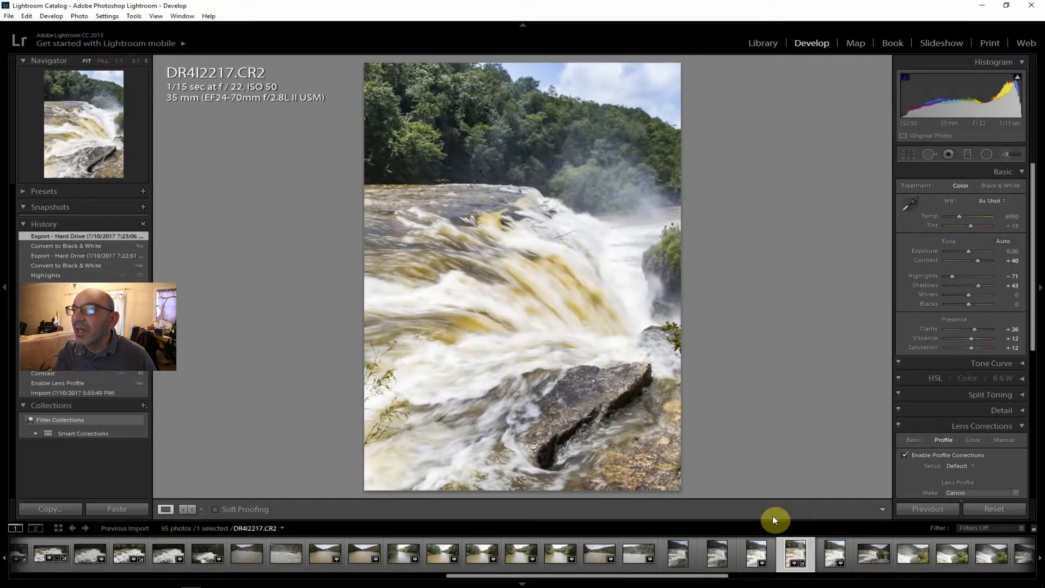
{"action": "left_click", "coordinate": [831, 551]}
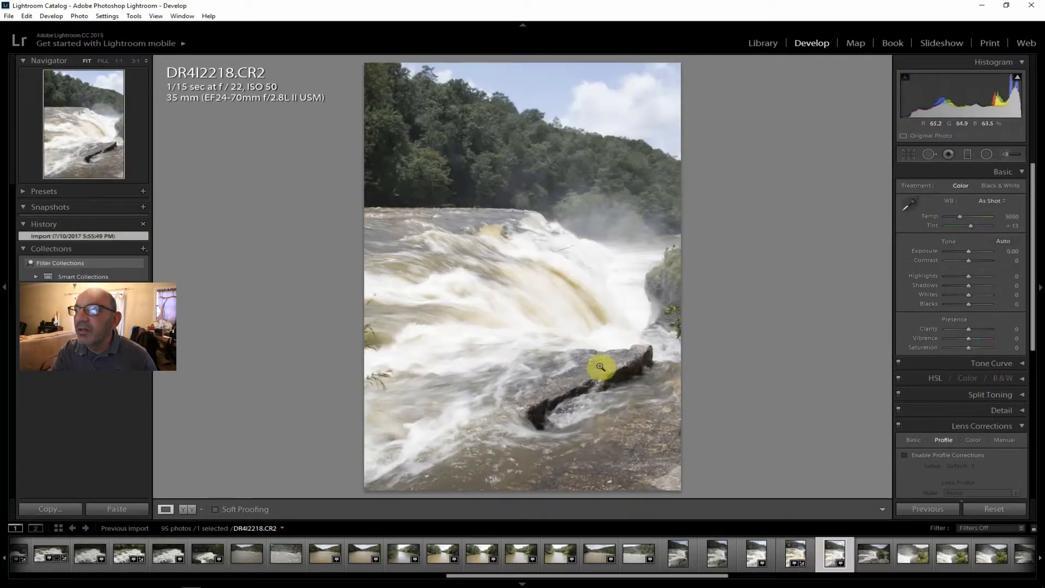
On the 1/30 sec shot DR4I2219.CR2, enable lens profile corrections and set Contrast +29, Clarity +19, Vibrance +12 and Saturation +2.
{"action": "left_click", "coordinate": [880, 551]}
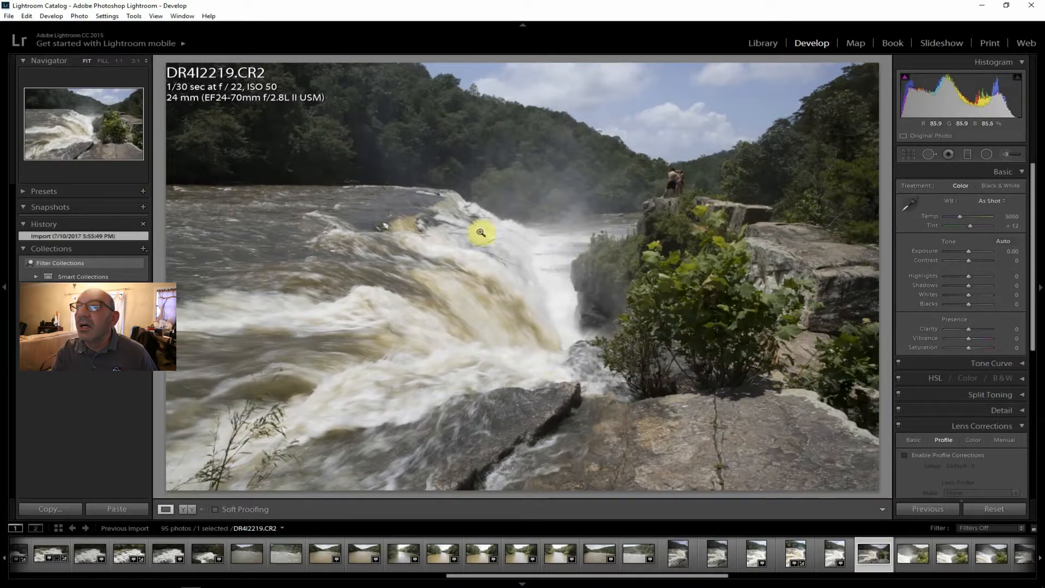
{"action": "left_click", "coordinate": [935, 453]}
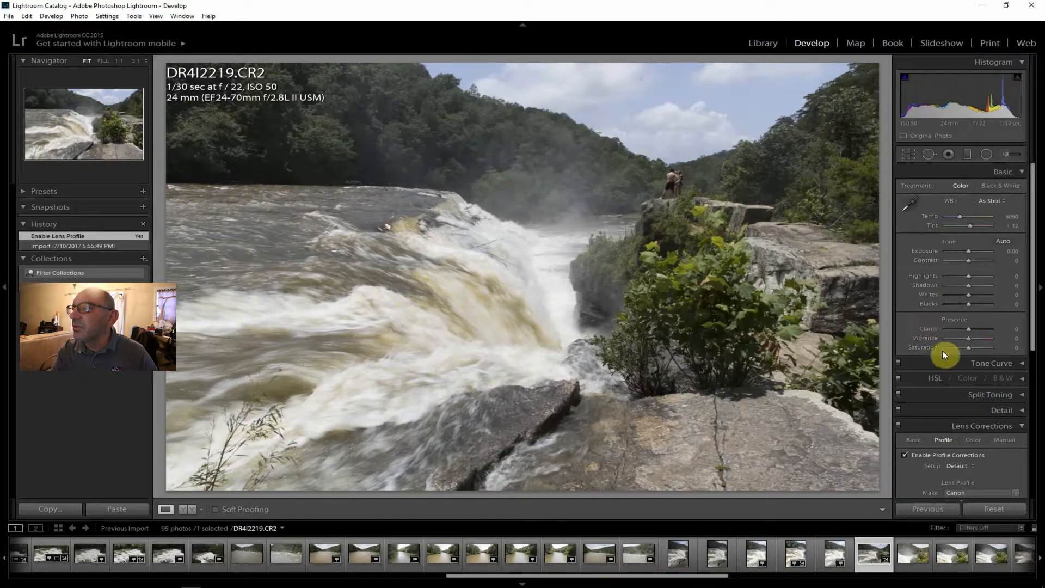
{"action": "left_click_drag", "start_coordinate": [970, 262], "coordinate": [976, 260]}
{"action": "left_click_drag", "start_coordinate": [969, 329], "coordinate": [973, 329]}
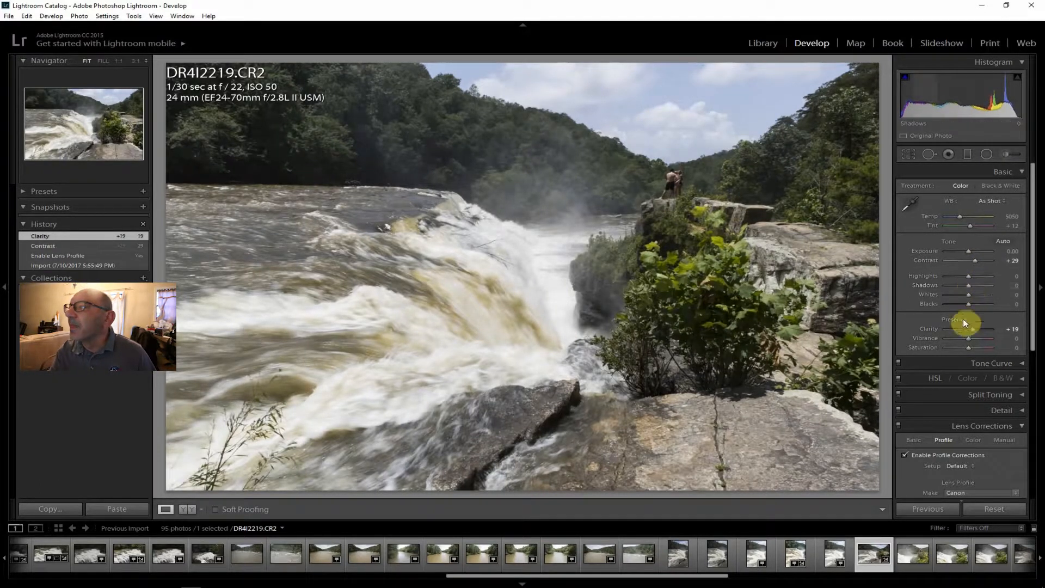
{"action": "left_click_drag", "start_coordinate": [968, 338], "coordinate": [969, 347]}
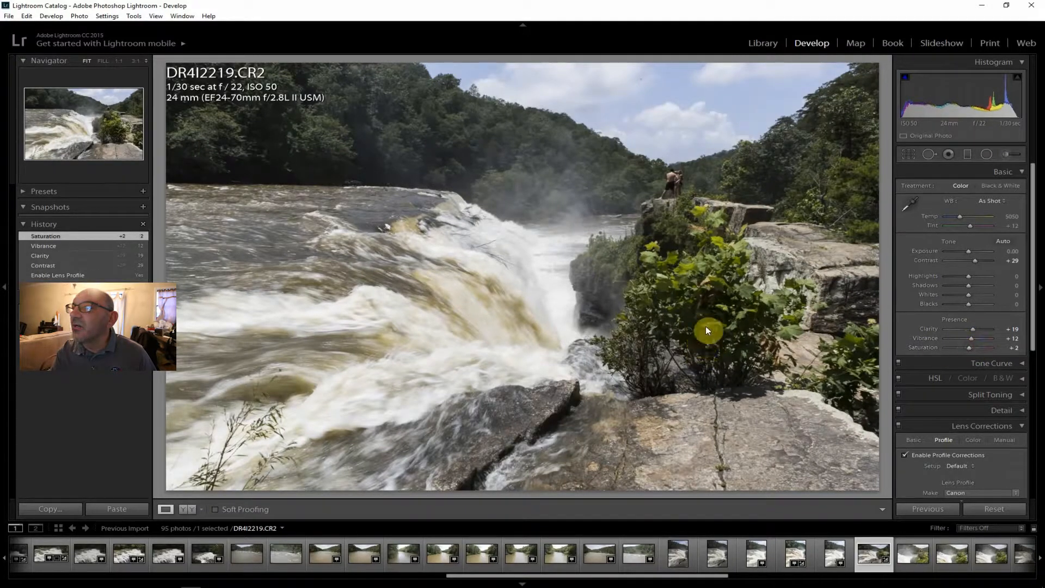
Set Shadows to +62, Exposure to +0.36, Saturation to +12 and Dehaze to +36 on DR4I2219.CR2.
{"action": "left_click_drag", "start_coordinate": [979, 290], "coordinate": [983, 289]}
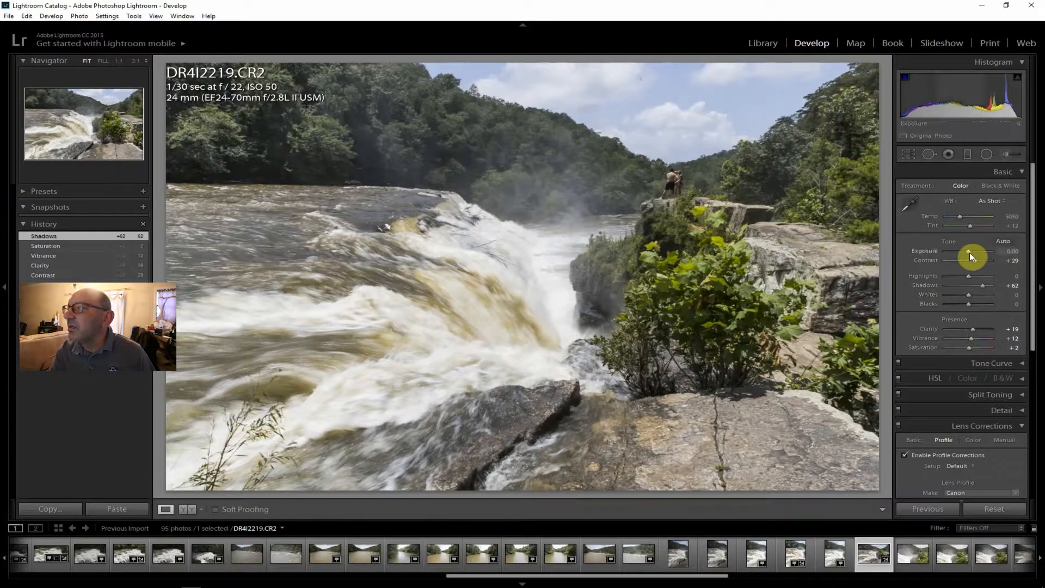
{"action": "left_click_drag", "start_coordinate": [969, 250], "coordinate": [971, 250]}
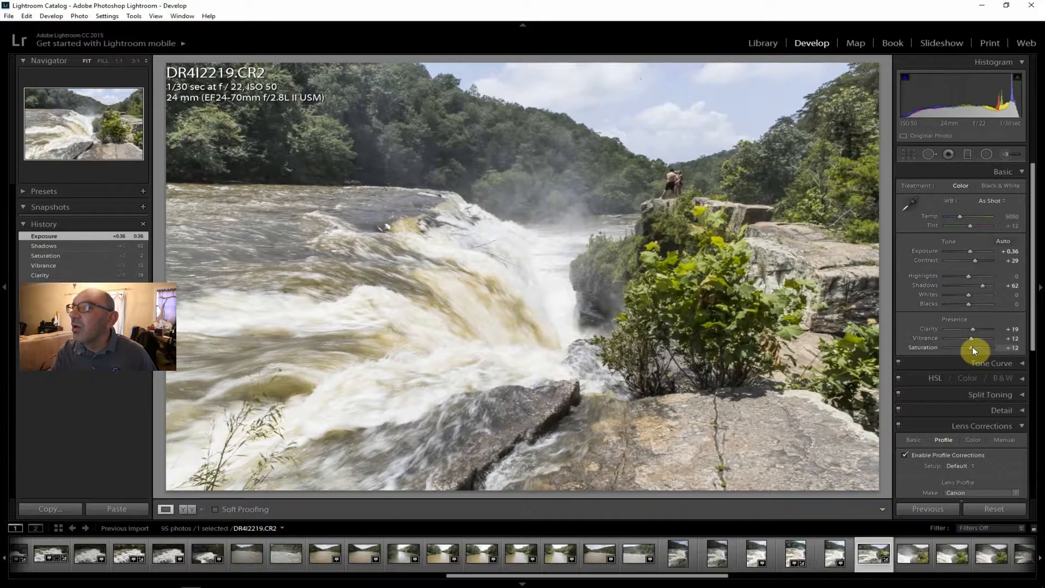
{"action": "left_click_drag", "start_coordinate": [1031, 327], "coordinate": [976, 472]}
{"action": "left_click_drag", "start_coordinate": [1034, 368], "coordinate": [1040, 196]}
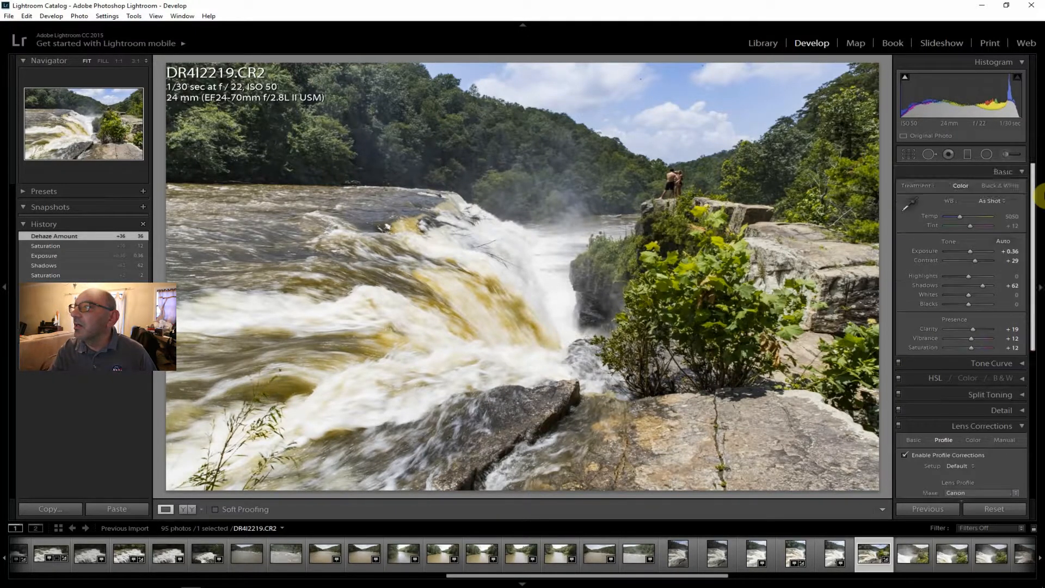
On DR4I2219.CR2, set Exposure to +0.95, Highlights −36, Shadows +74, Whites −40, Blacks +36 and Clarity +33.
{"action": "left_click_drag", "start_coordinate": [971, 251], "coordinate": [972, 250]}
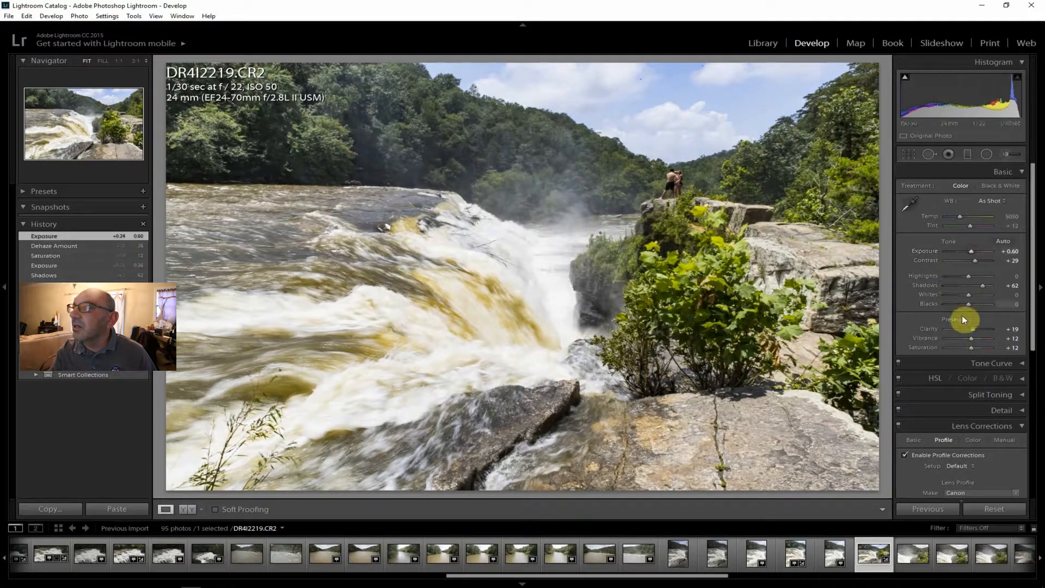
{"action": "left_click_drag", "start_coordinate": [964, 276], "coordinate": [975, 303]}
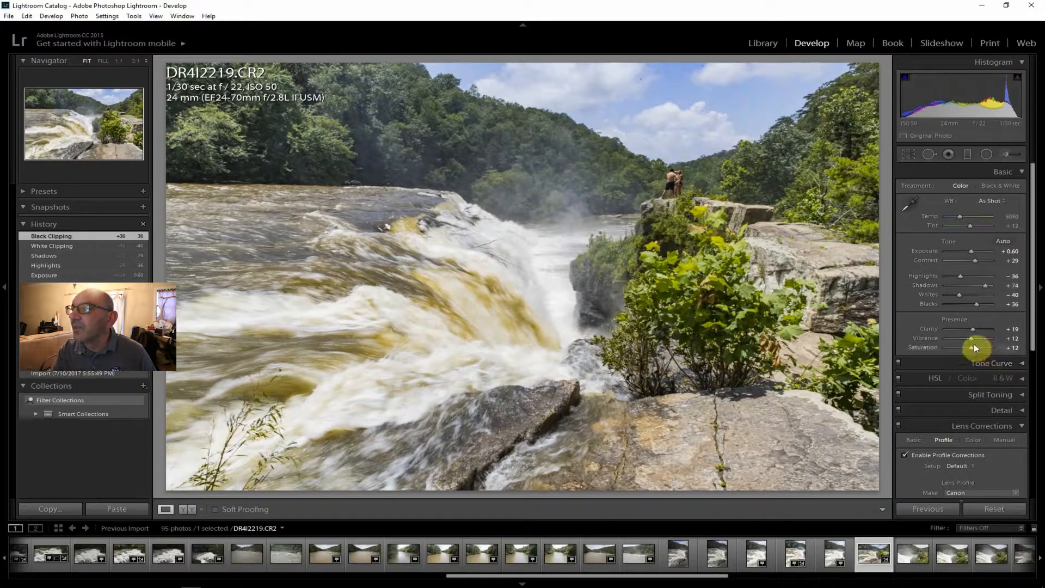
{"action": "left_click_drag", "start_coordinate": [974, 328], "coordinate": [976, 328]}
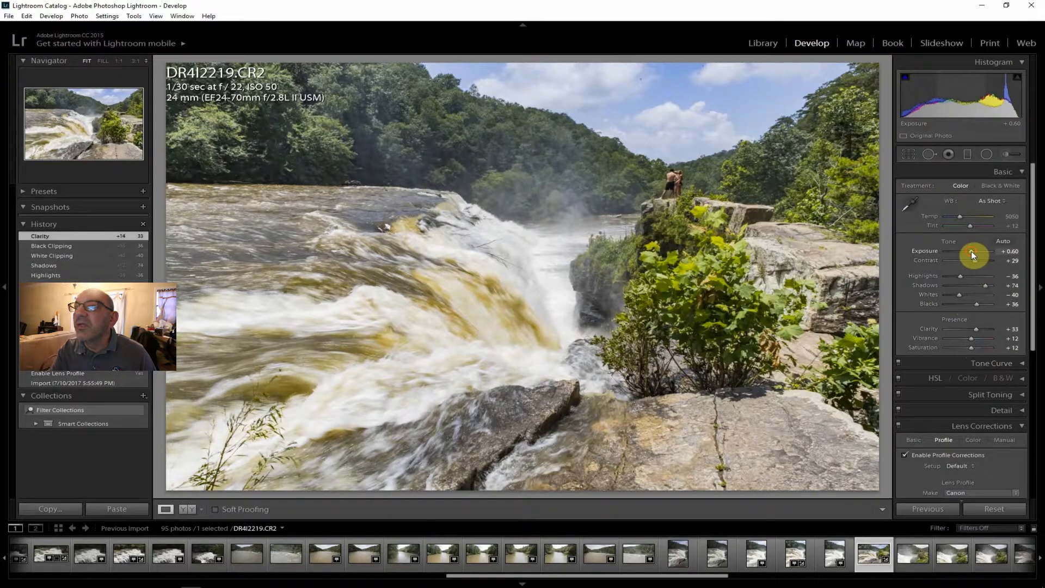
{"action": "left_click_drag", "start_coordinate": [971, 251], "coordinate": [973, 250]}
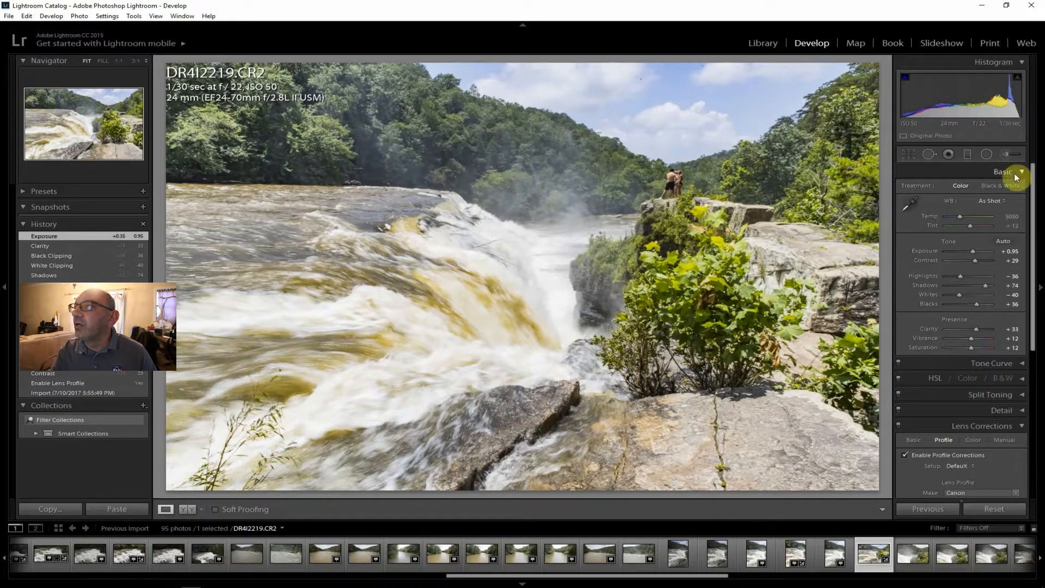
Compare DR4I2219.CR2 in black and white and color, settle on Black & White, and export it to the hard drive.
{"action": "left_click", "coordinate": [1003, 186]}
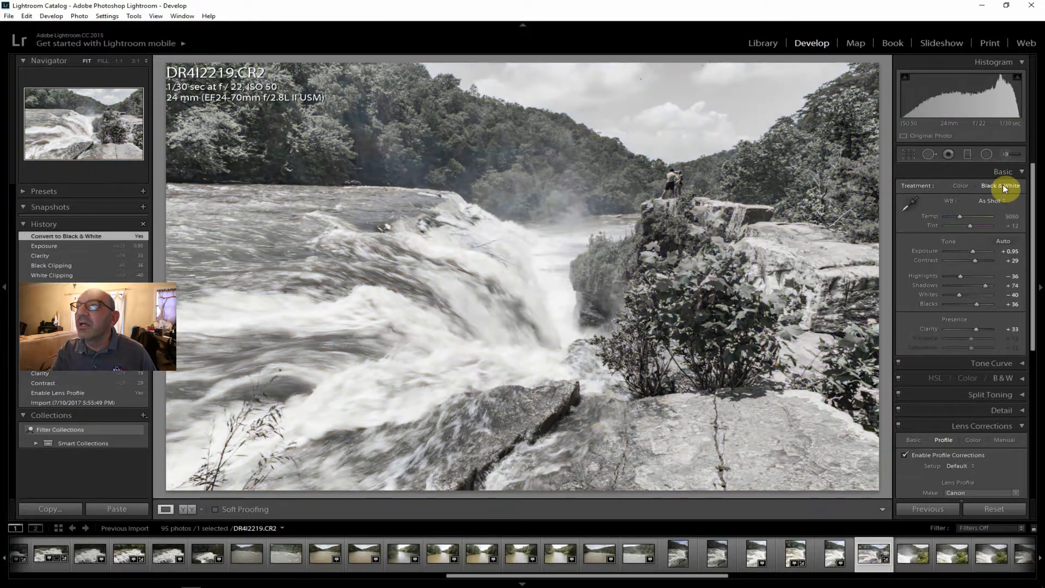
{"action": "left_click", "coordinate": [962, 185]}
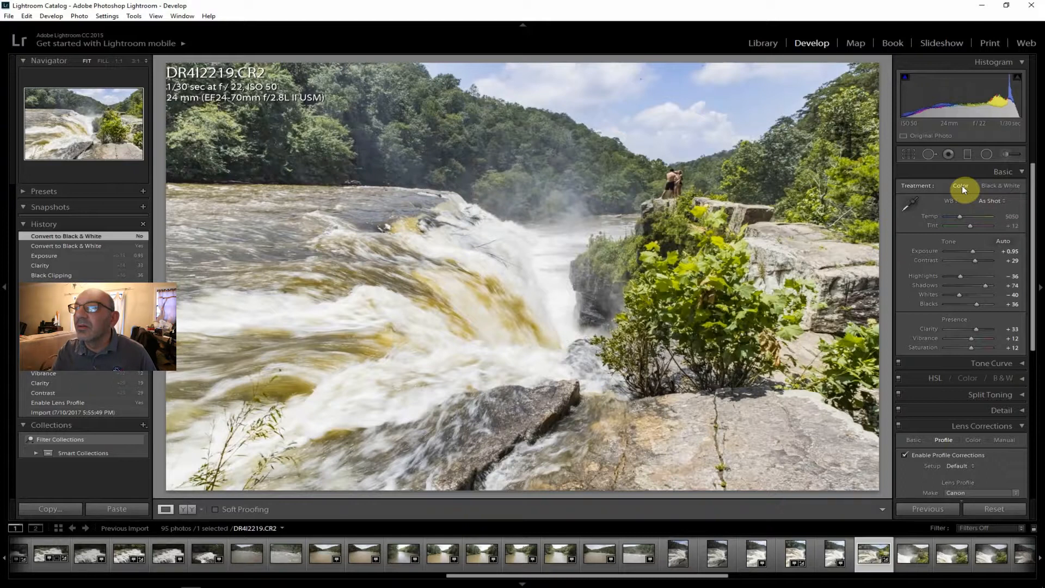
{"action": "left_click", "coordinate": [1000, 186]}
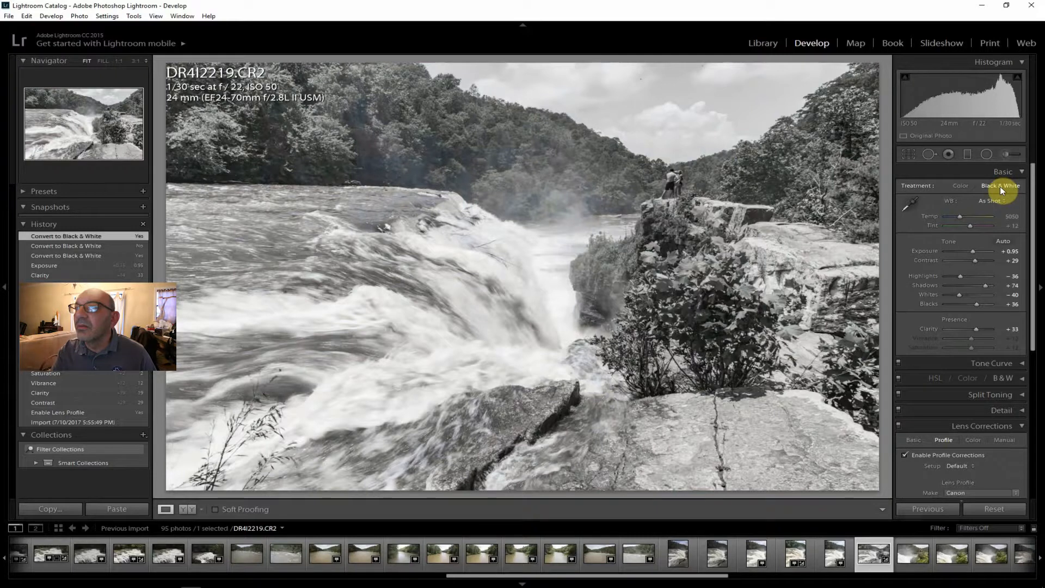
{"action": "left_click", "coordinate": [8, 15]}
{"action": "left_click", "coordinate": [63, 134]}
{"action": "left_click", "coordinate": [700, 567]}
Review the f/22 shots DR4I2220.CR2 and DR4I2221.CR2, inspecting the people behind the bushes in DR4I2221.CR2 at 1:1 before returning to the fitted view.
{"action": "left_click", "coordinate": [910, 553]}
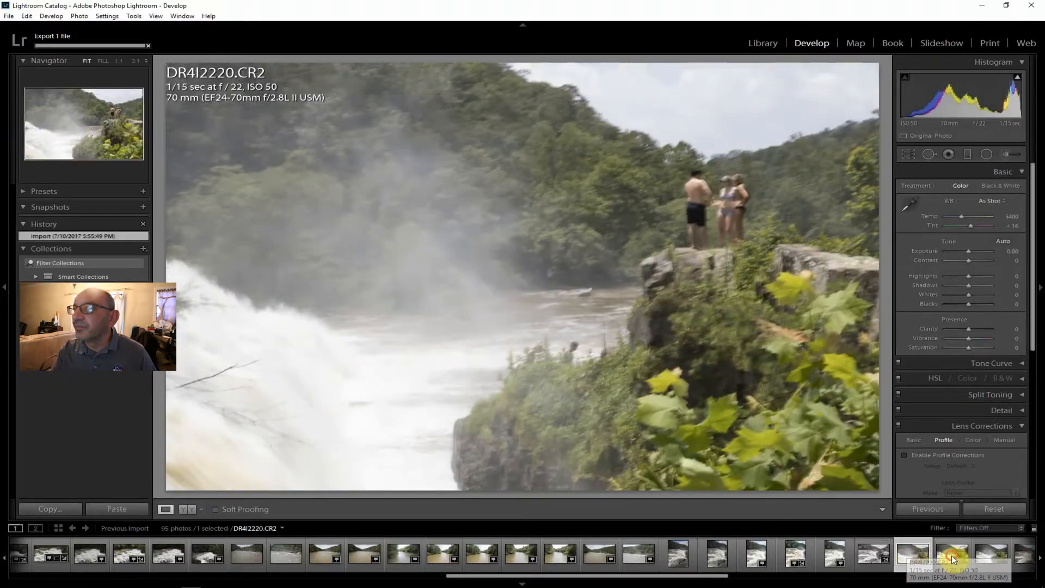
{"action": "left_click", "coordinate": [952, 556]}
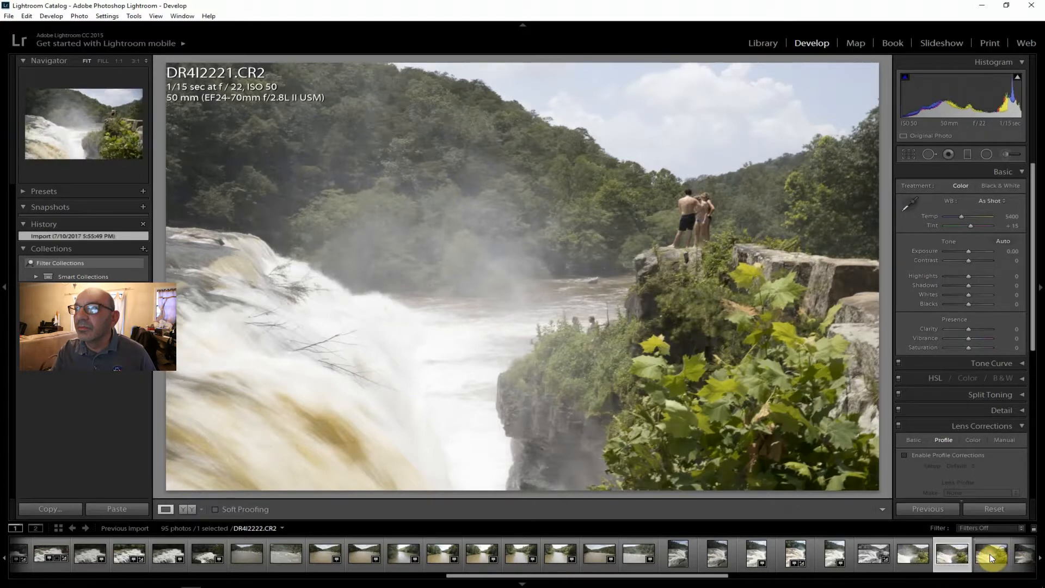
{"action": "left_click_drag", "start_coordinate": [989, 554], "coordinate": [949, 544]}
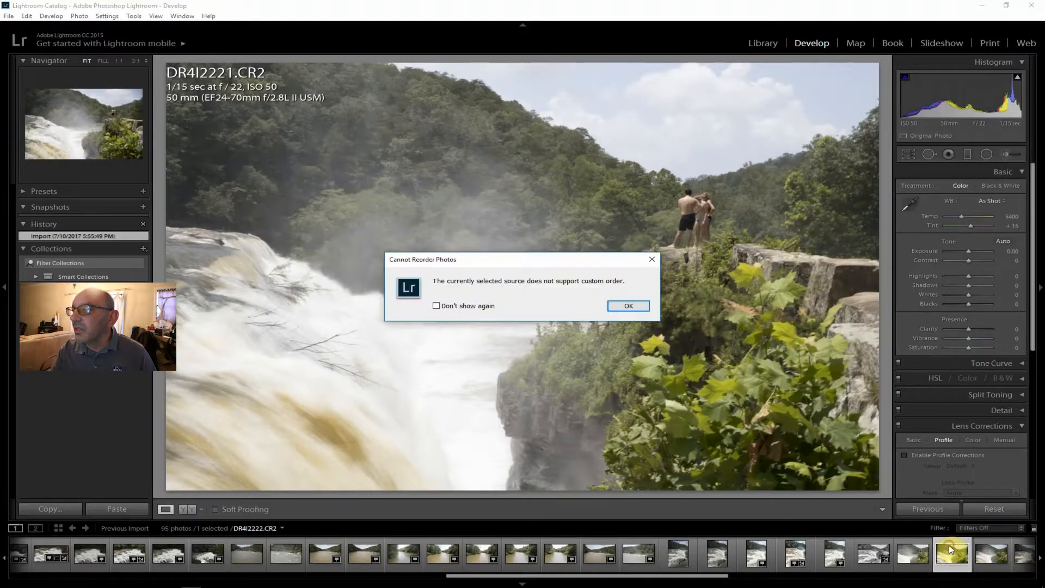
{"action": "left_click", "coordinate": [652, 260]}
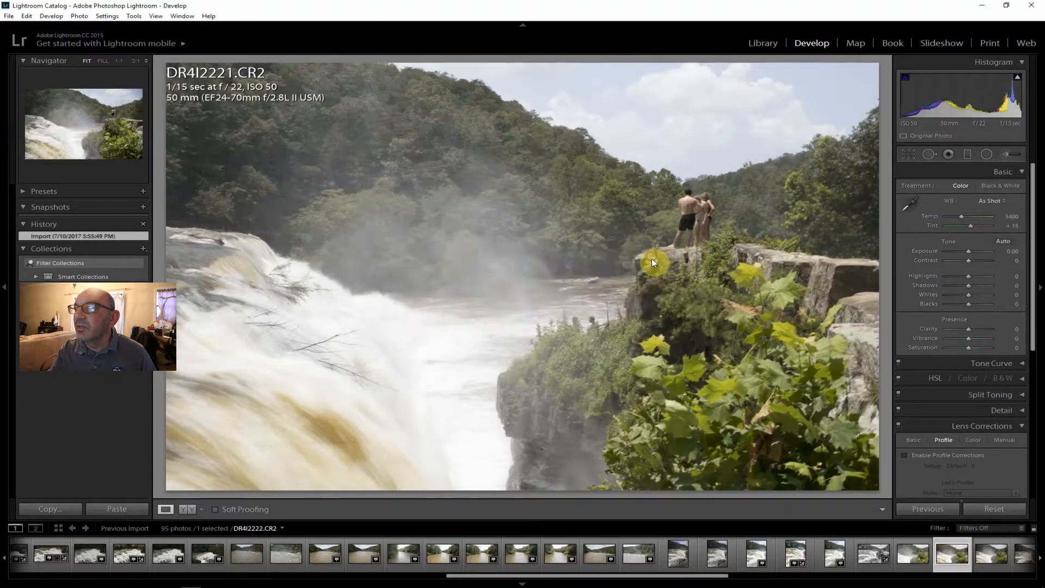
{"action": "left_click", "coordinate": [590, 329]}
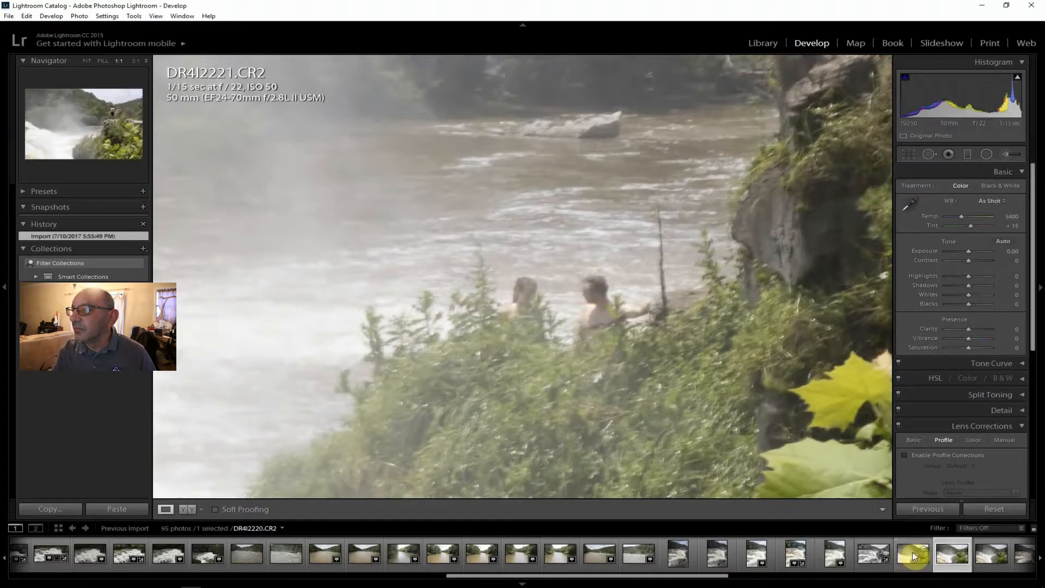
{"action": "left_click", "coordinate": [86, 61]}
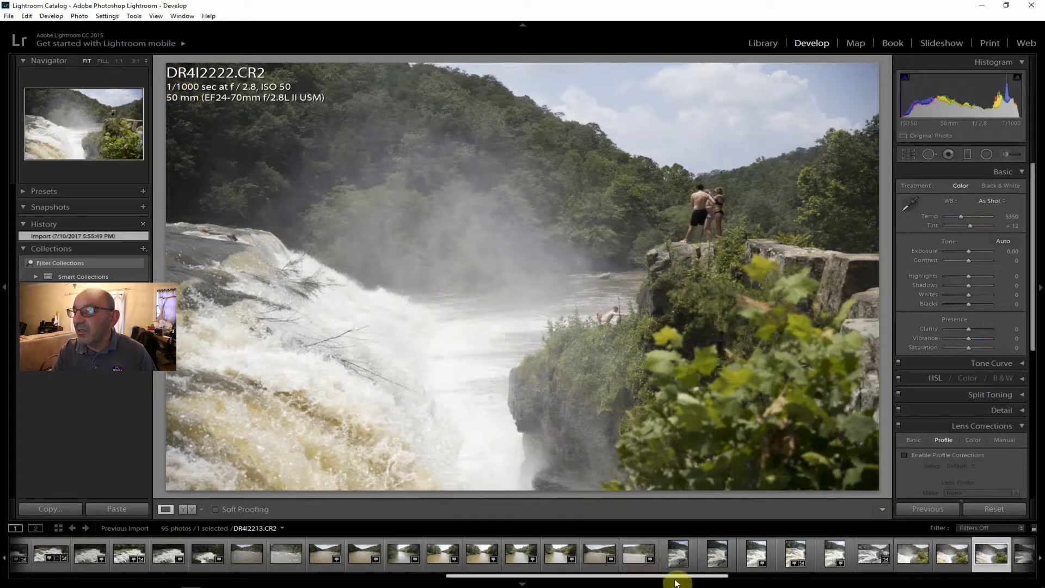
Review the fast-shutter f/2.8 waterfall shots DR4I2223.CR2, DR4I2224.CR2 and DR4I2225.CR2 for how they freeze the water.
{"action": "left_click_drag", "start_coordinate": [682, 577], "coordinate": [750, 576]}
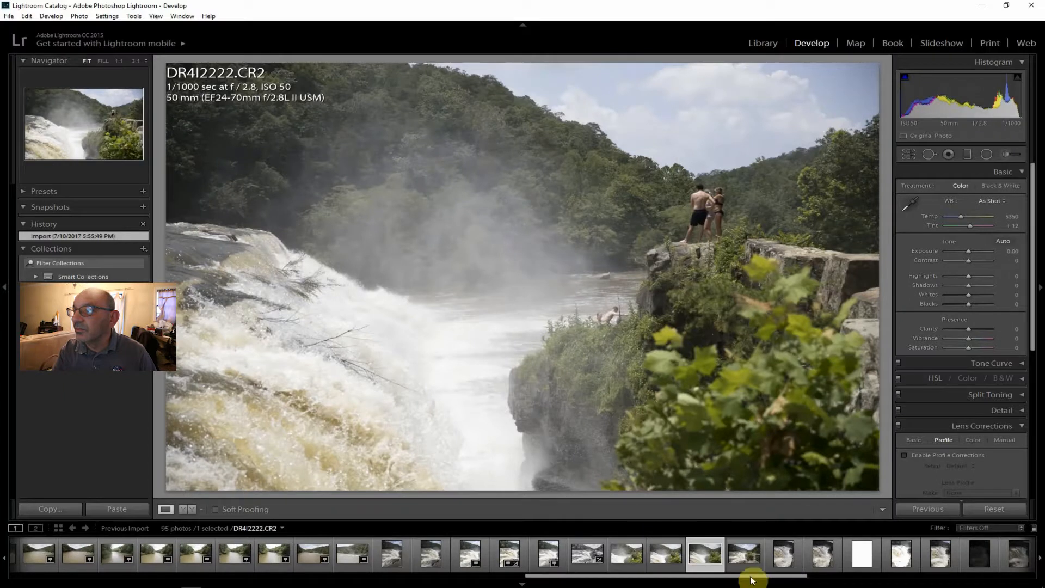
{"action": "left_click", "coordinate": [746, 560]}
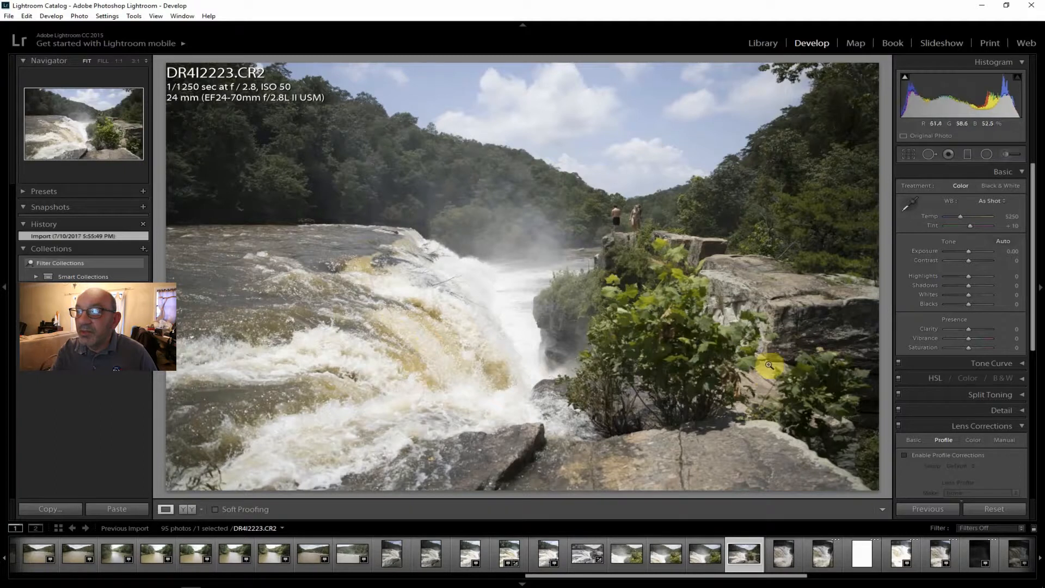
{"action": "left_click", "coordinate": [779, 556]}
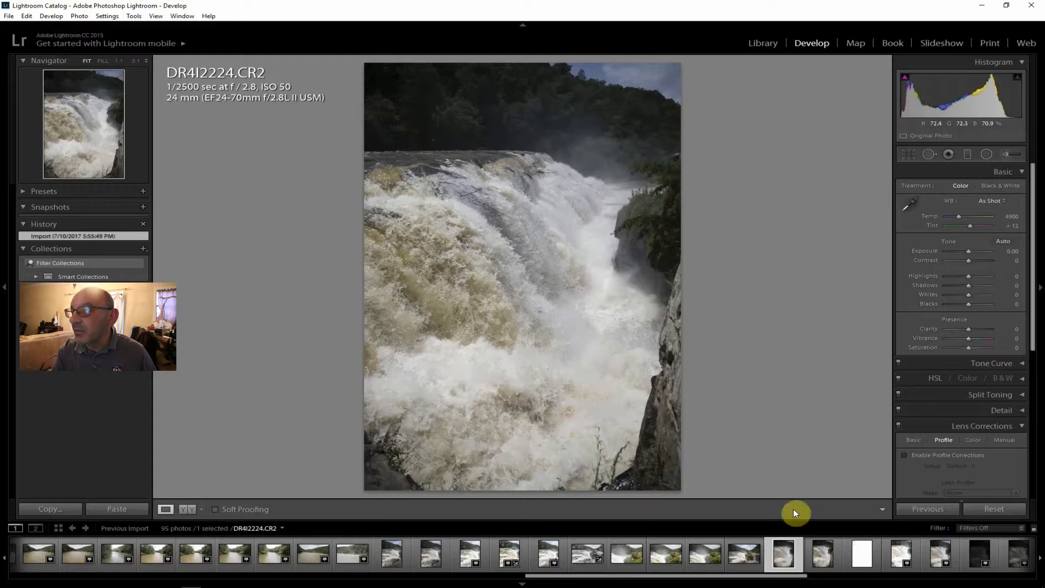
{"action": "left_click", "coordinate": [820, 557]}
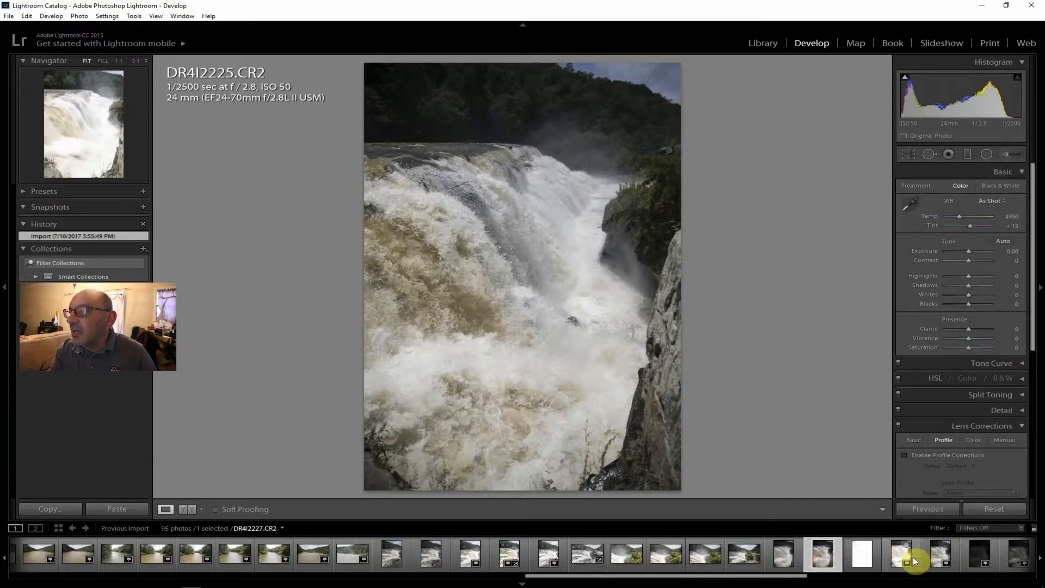
Try to recover overexposed DR4I2226.CR2 with Exposure −3.45, Highlights and Shadows −100 and Dehaze +100, and reset its Exposure to 0.
{"action": "left_click", "coordinate": [871, 560]}
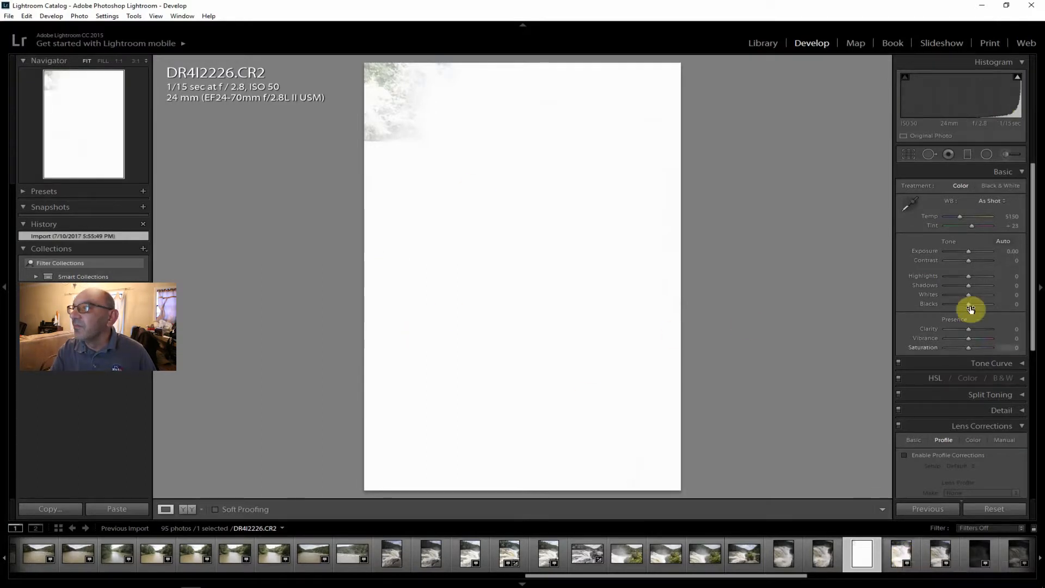
{"action": "mouse_move", "coordinate": [968, 250]}
{"action": "left_mouse_down"}
{"action": "mouse_move", "coordinate": [940, 244]}
{"action": "mouse_move", "coordinate": [952, 249]}
{"action": "left_mouse_up"}
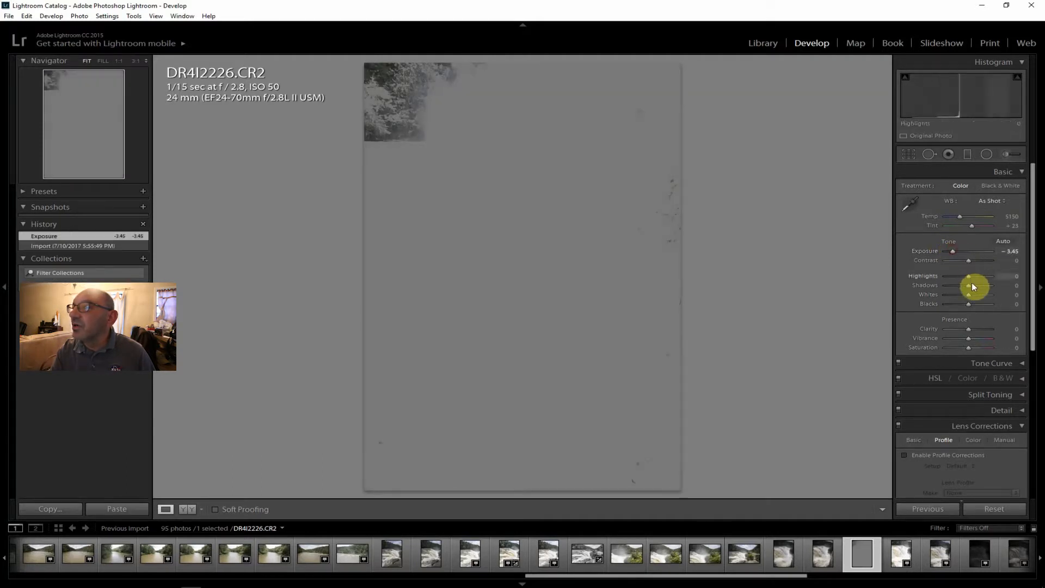
{"action": "left_click_drag", "start_coordinate": [969, 285], "coordinate": [941, 275]}
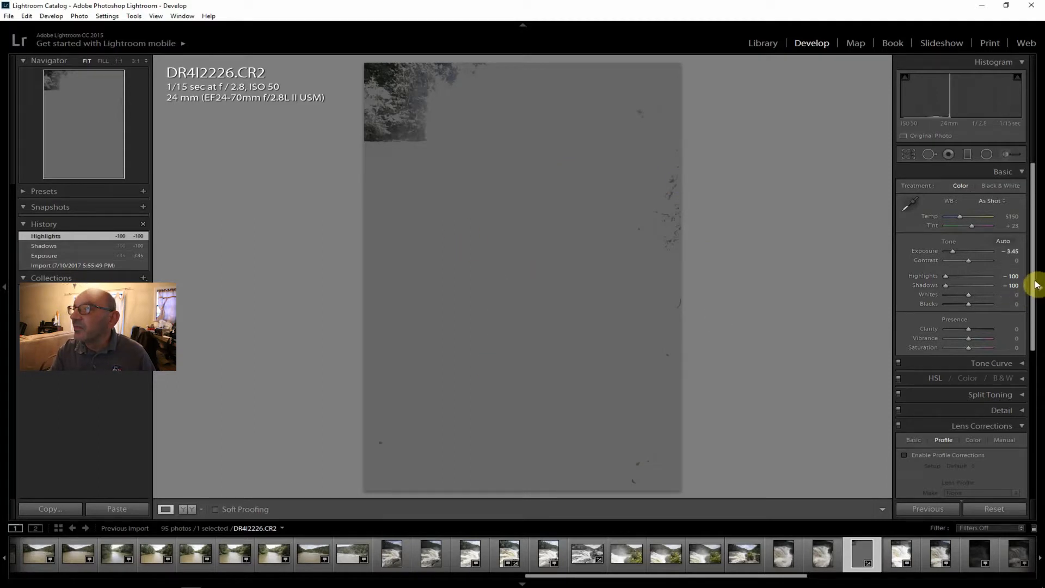
{"action": "left_click_drag", "start_coordinate": [1034, 285], "coordinate": [1026, 422]}
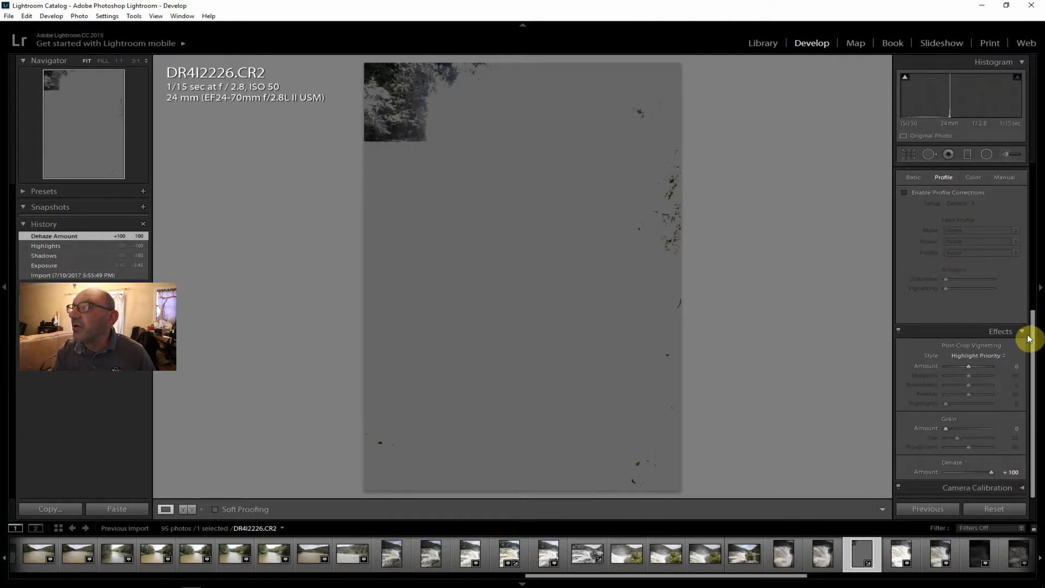
{"action": "left_click_drag", "start_coordinate": [1029, 343], "coordinate": [1033, 188]}
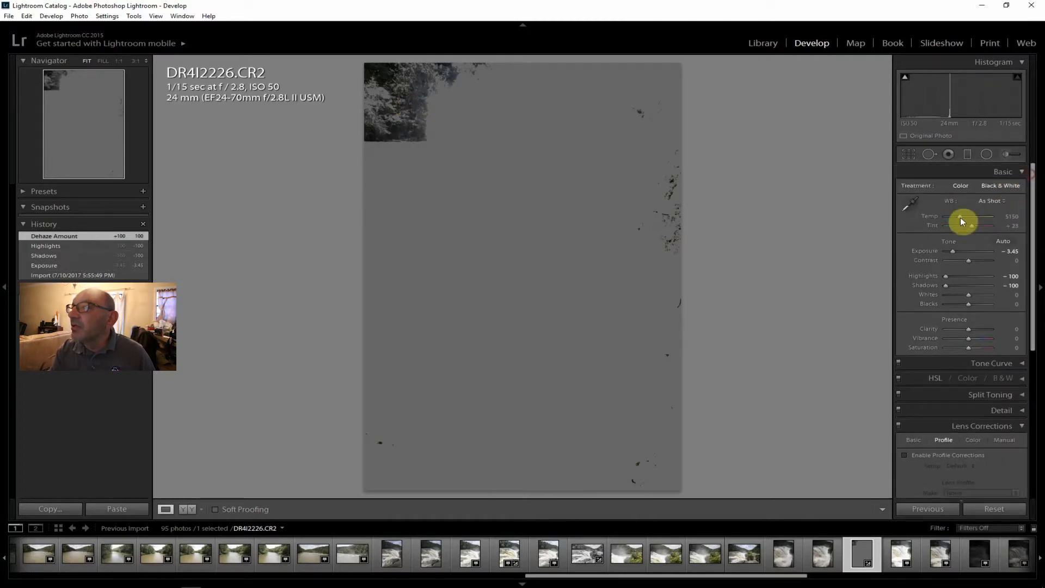
{"action": "left_click_drag", "start_coordinate": [951, 252], "coordinate": [965, 252]}
{"action": "double_click", "coordinate": [965, 253]}
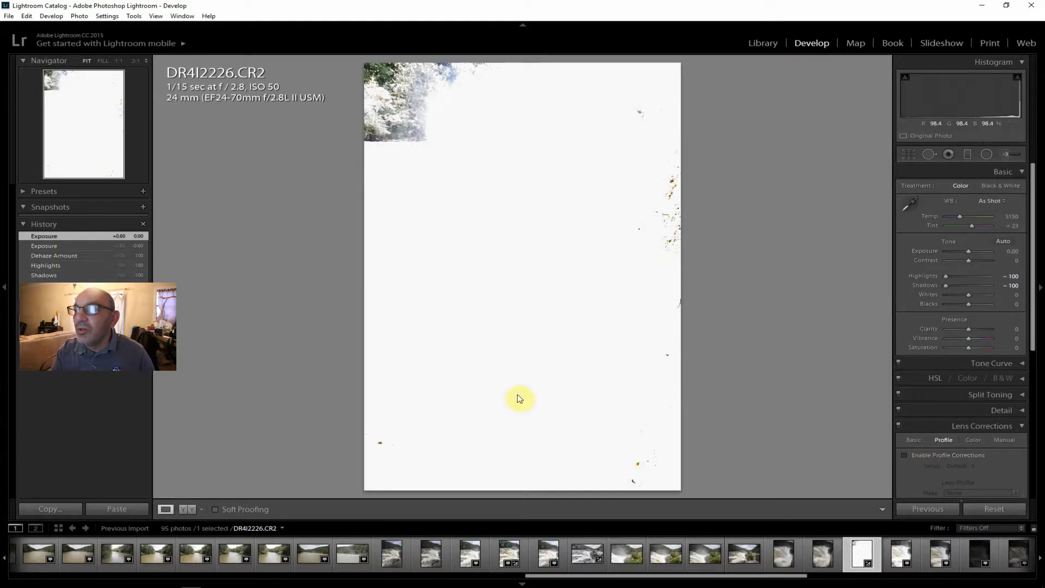
Compare the water blur in the f/22 shots DR4I2227.CR2 at 1/15 sec and DR4I2228.CR2 at 1/40 sec.
{"action": "left_click", "coordinate": [905, 551]}
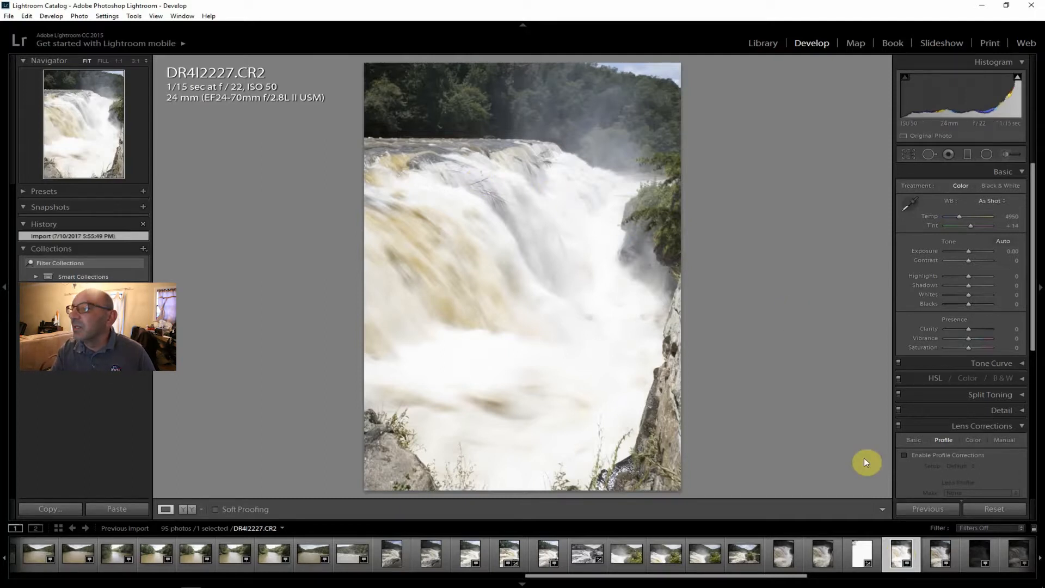
{"action": "left_click_drag", "start_coordinate": [793, 574], "coordinate": [852, 582]}
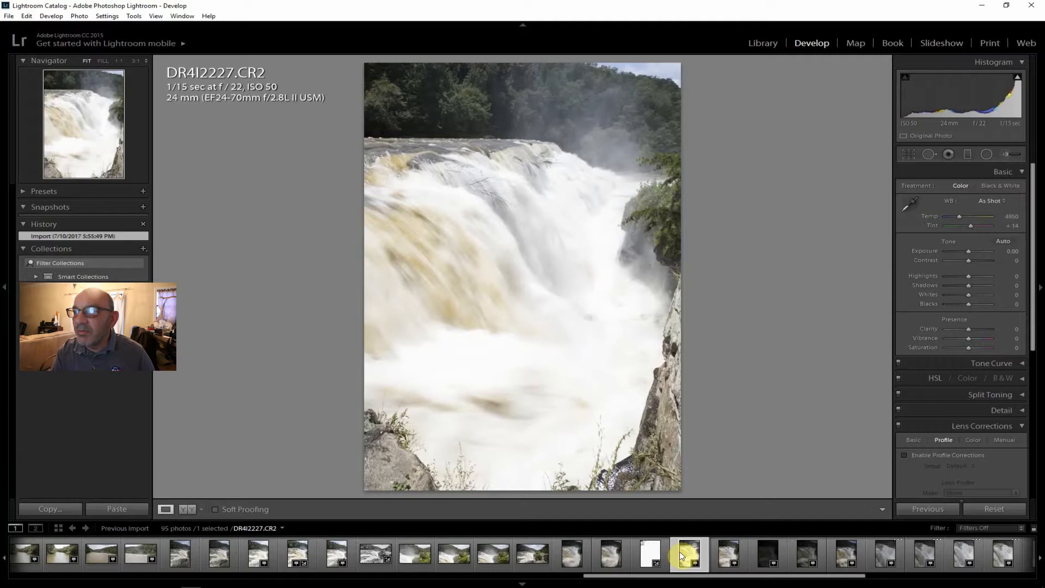
{"action": "left_click", "coordinate": [728, 550]}
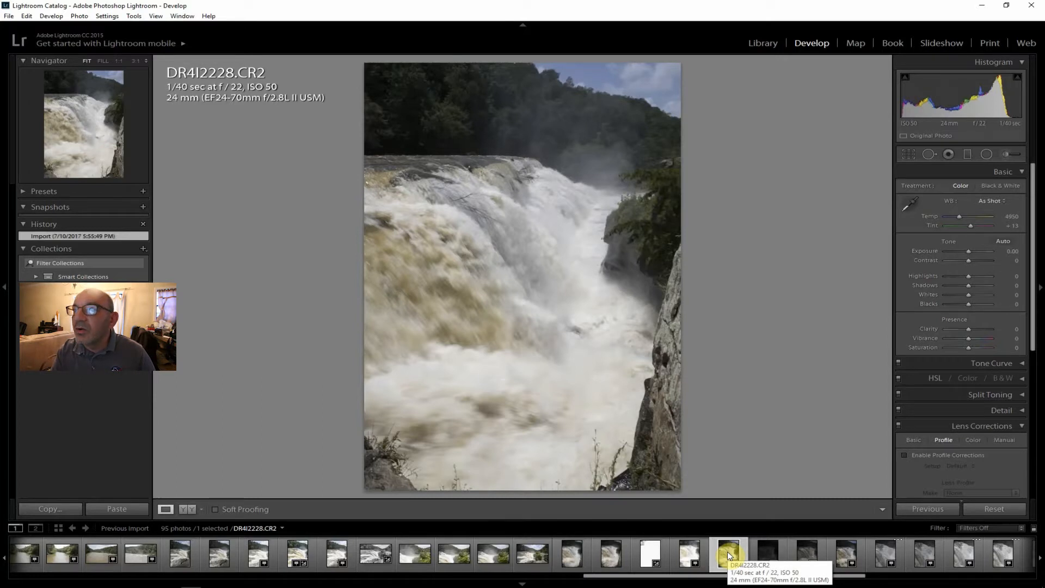
{"action": "left_click", "coordinate": [690, 552]}
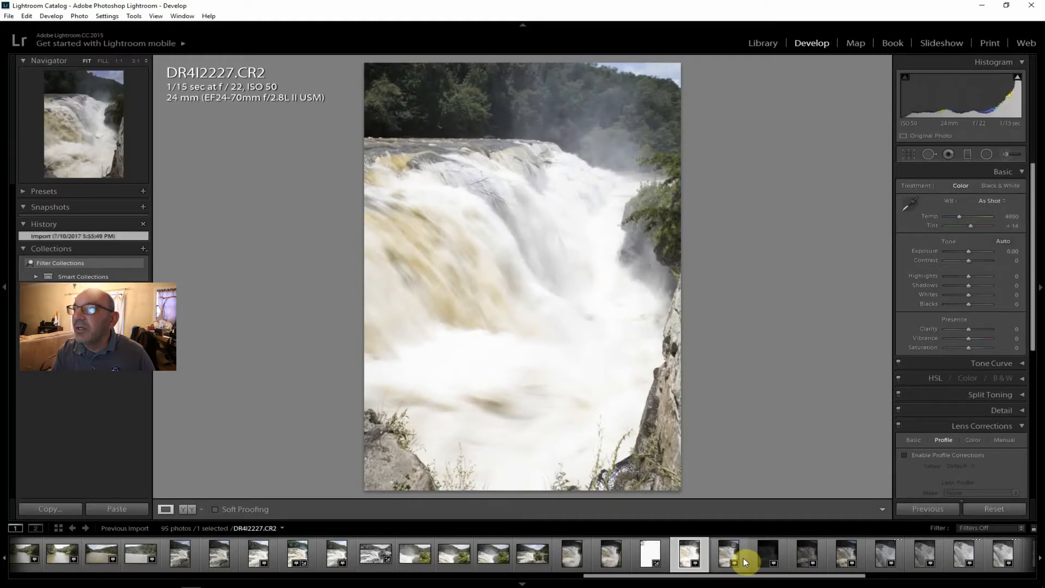
On DR4I2227.CR2, enable lens profile corrections and set Contrast to +31, Highlights −100, Whites −71 and Dehaze +45.
{"action": "mouse_move", "coordinate": [1017, 77]}
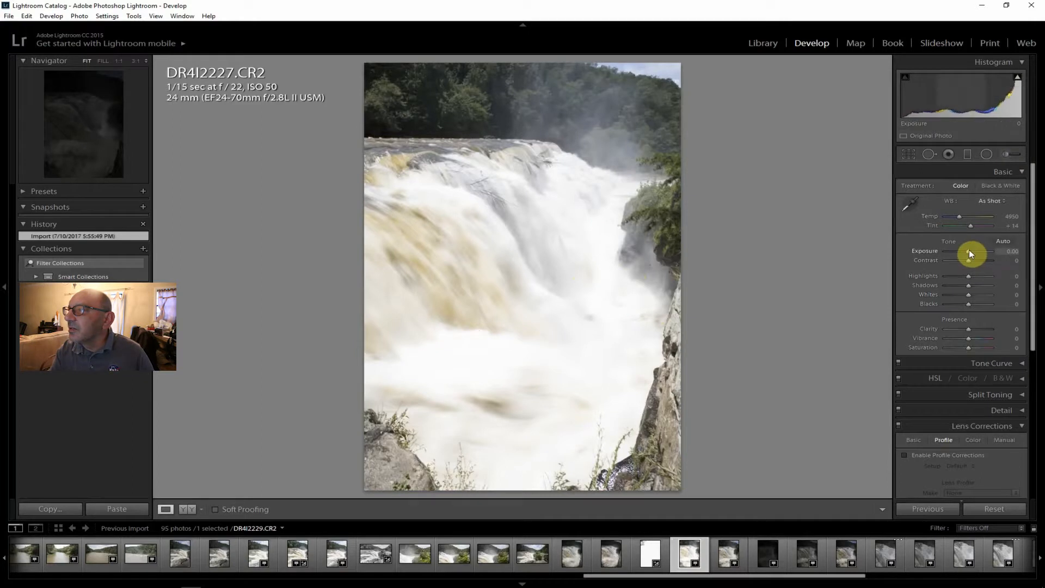
{"action": "left_click_drag", "start_coordinate": [968, 260], "coordinate": [974, 260]}
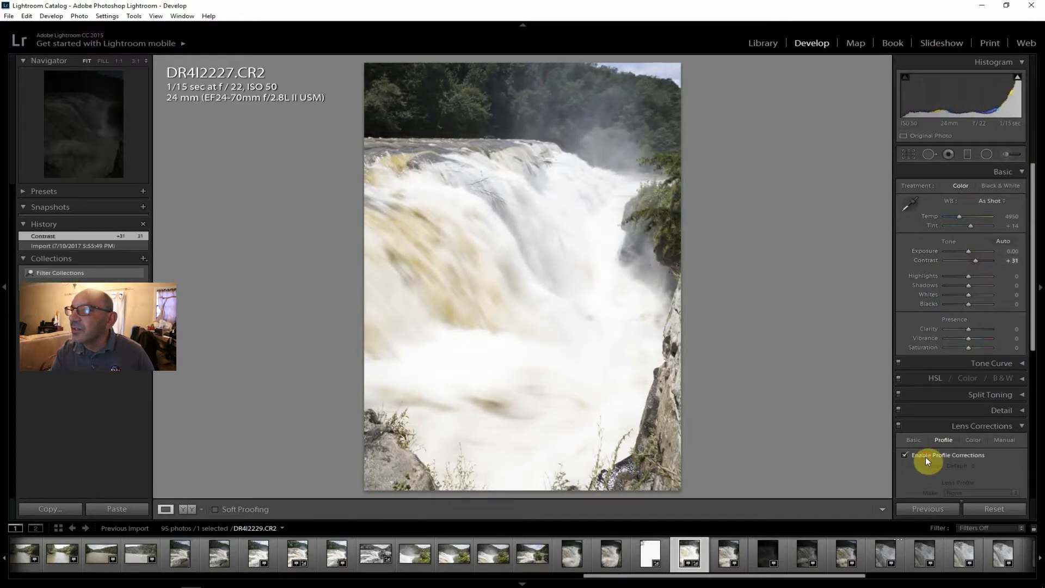
{"action": "left_click", "coordinate": [925, 456]}
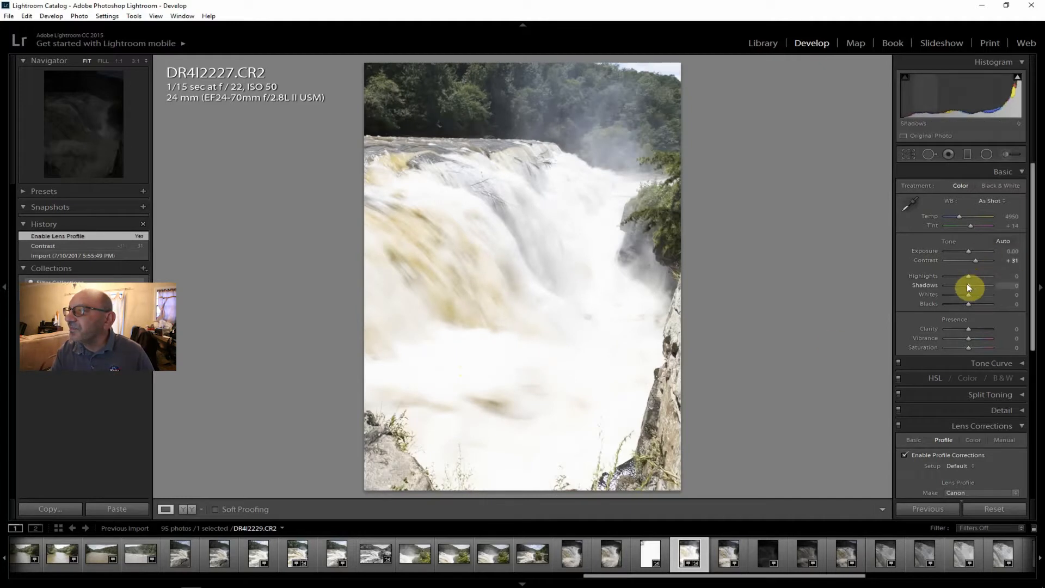
{"action": "left_click_drag", "start_coordinate": [969, 275], "coordinate": [943, 273]}
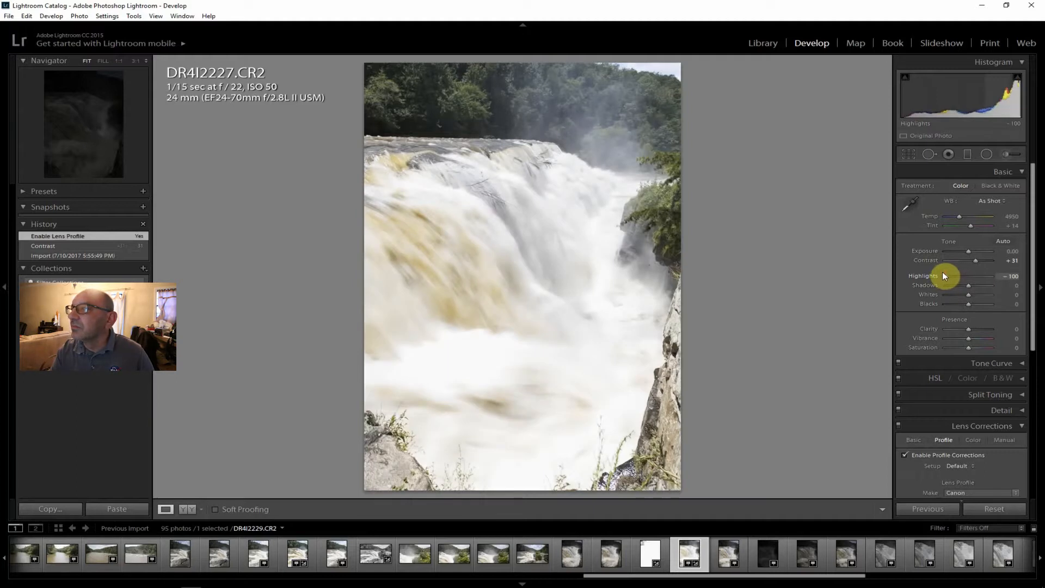
{"action": "left_click_drag", "start_coordinate": [968, 294], "coordinate": [953, 296]}
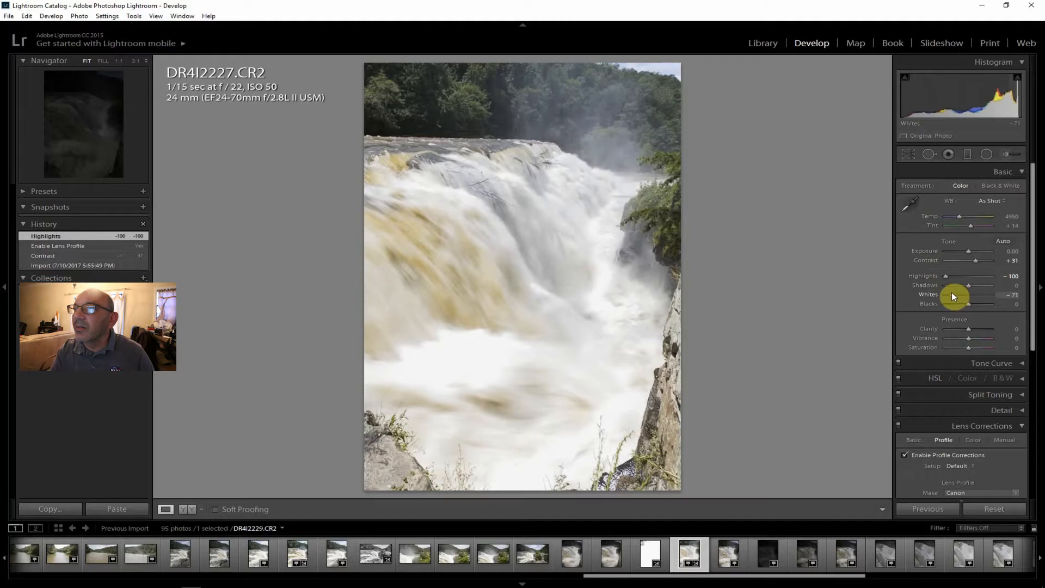
{"action": "left_click_drag", "start_coordinate": [951, 293], "coordinate": [951, 292]}
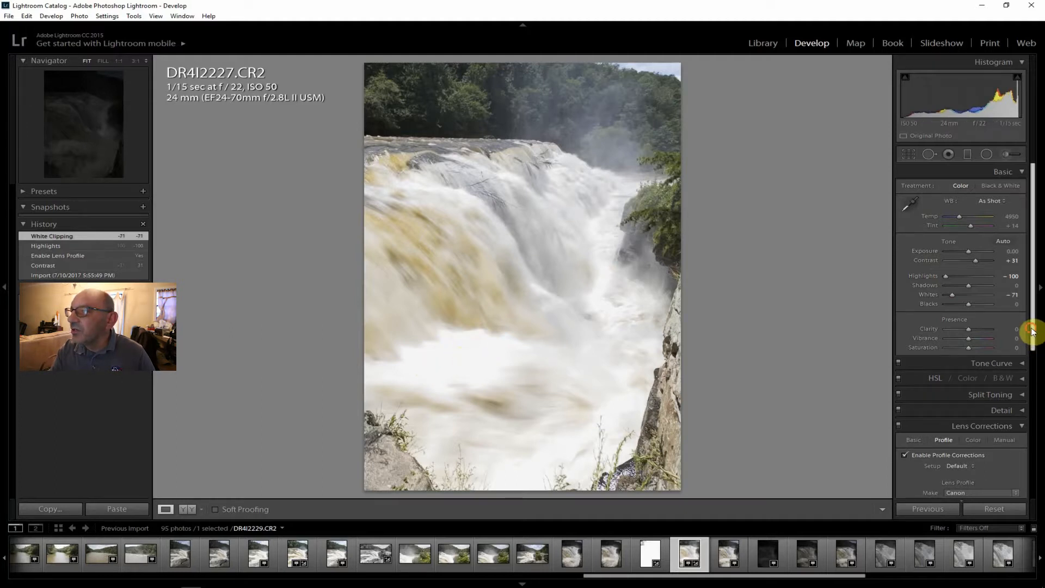
{"action": "left_click_drag", "start_coordinate": [1029, 331], "coordinate": [1030, 488]}
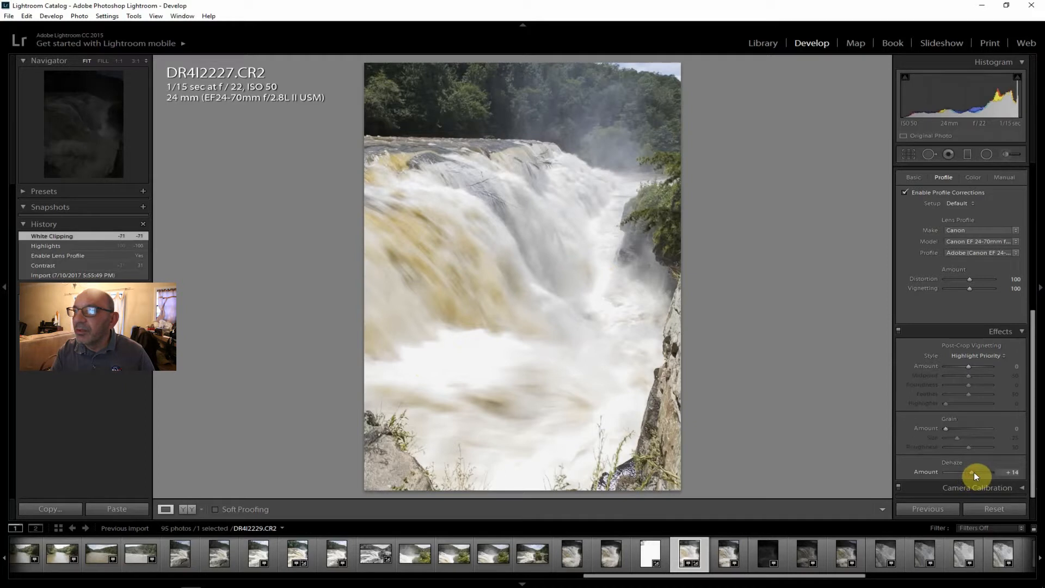
{"action": "left_click_drag", "start_coordinate": [974, 472], "coordinate": [978, 472]}
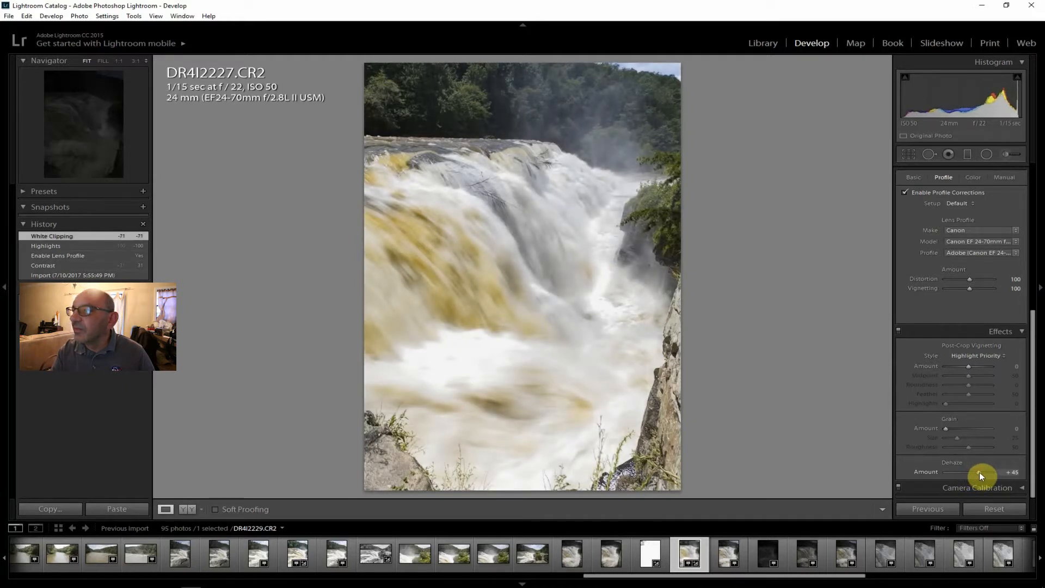
Raise the Dehaze amount on DR4I2227.CR2 to +67.
{"action": "left_click_drag", "start_coordinate": [981, 472], "coordinate": [984, 471]}
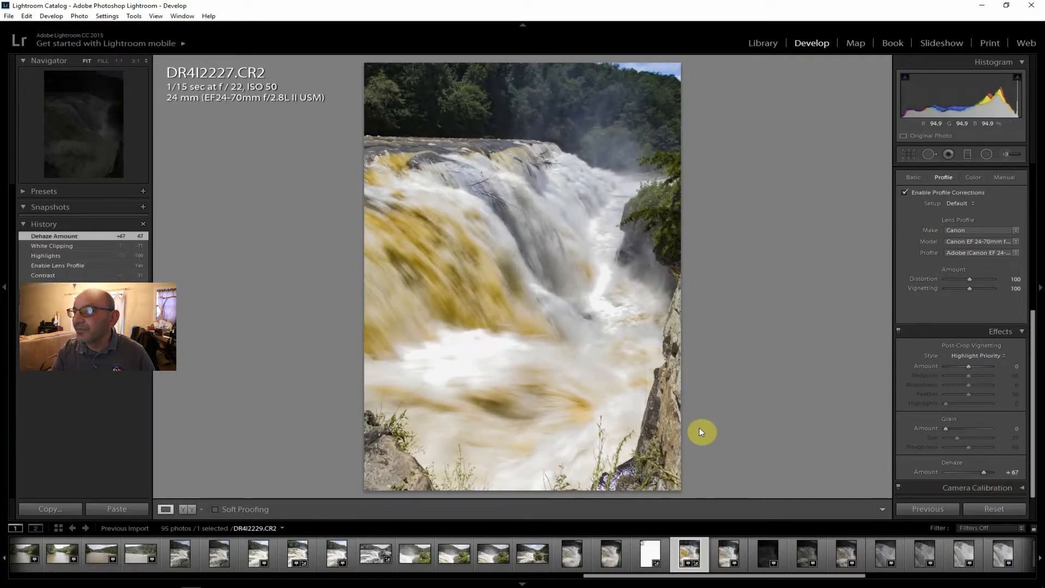
Review the 24 mm f/22 waterfall shots DR4I2228.CR2 through DR4I2231.CR2 for exposure and water blur at different shutter speeds.
{"action": "left_click", "coordinate": [724, 559]}
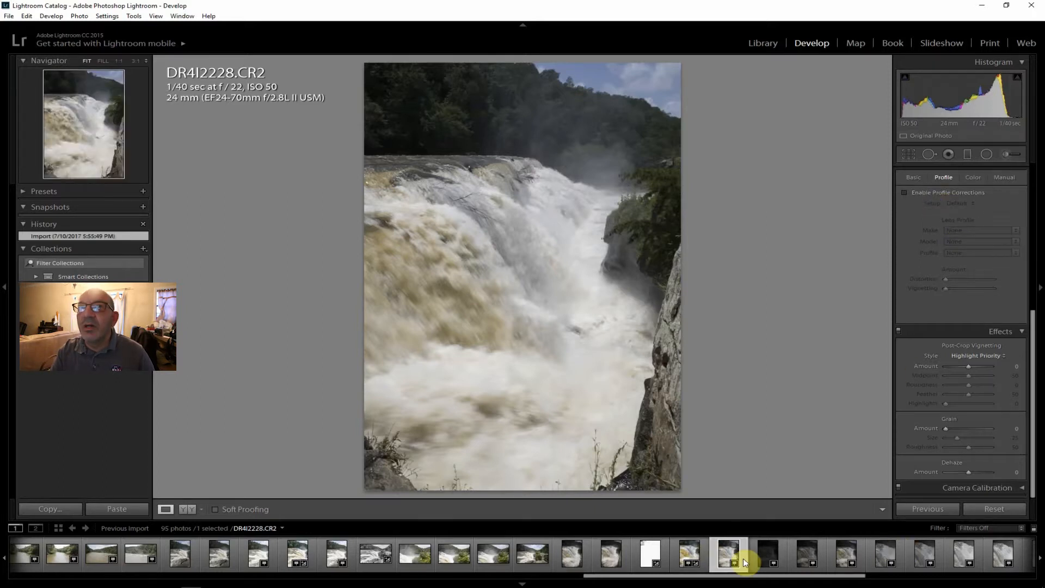
{"action": "left_click", "coordinate": [764, 555]}
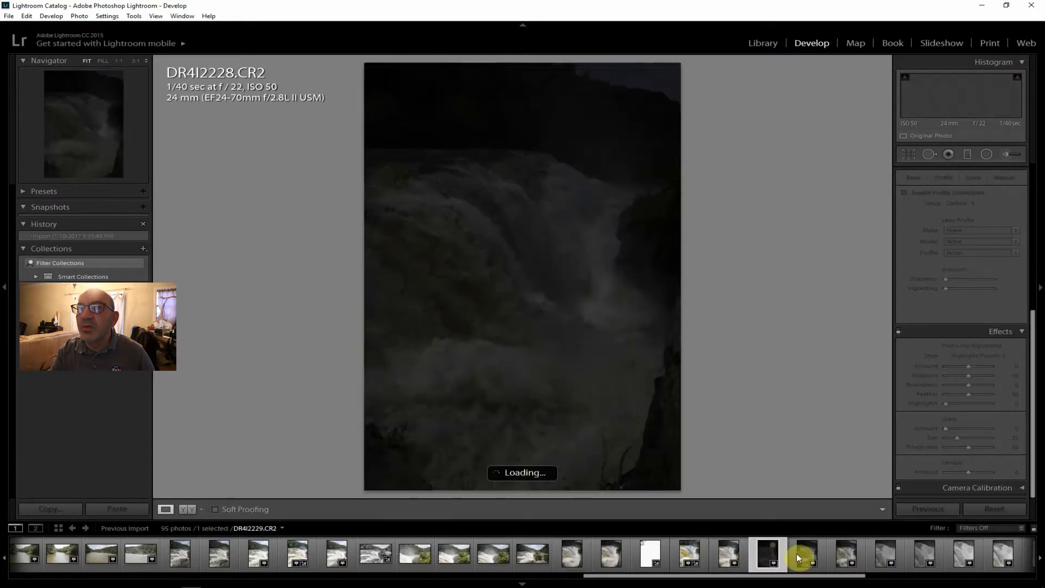
{"action": "left_click", "coordinate": [798, 555]}
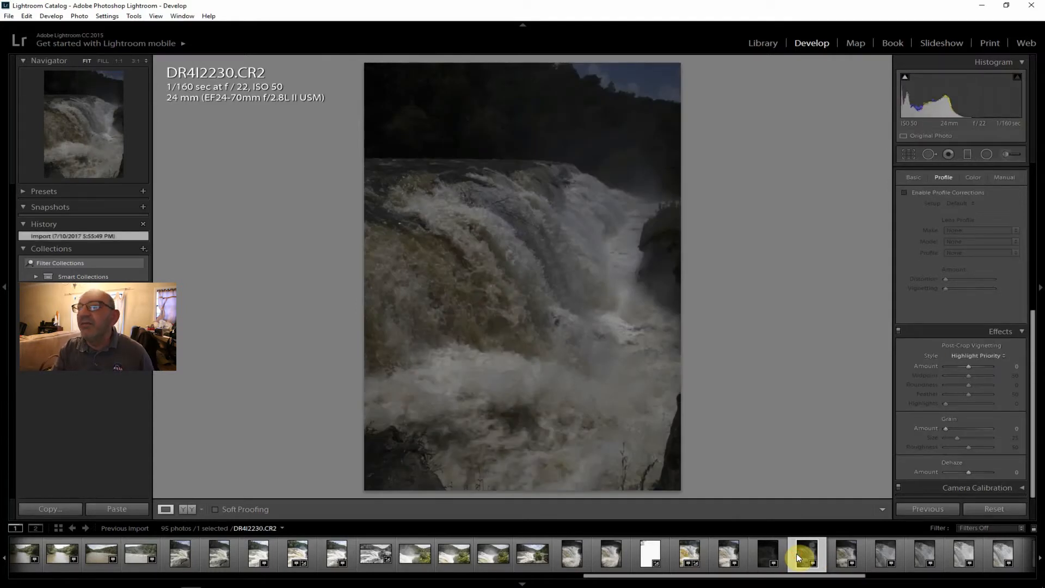
{"action": "left_click", "coordinate": [841, 554]}
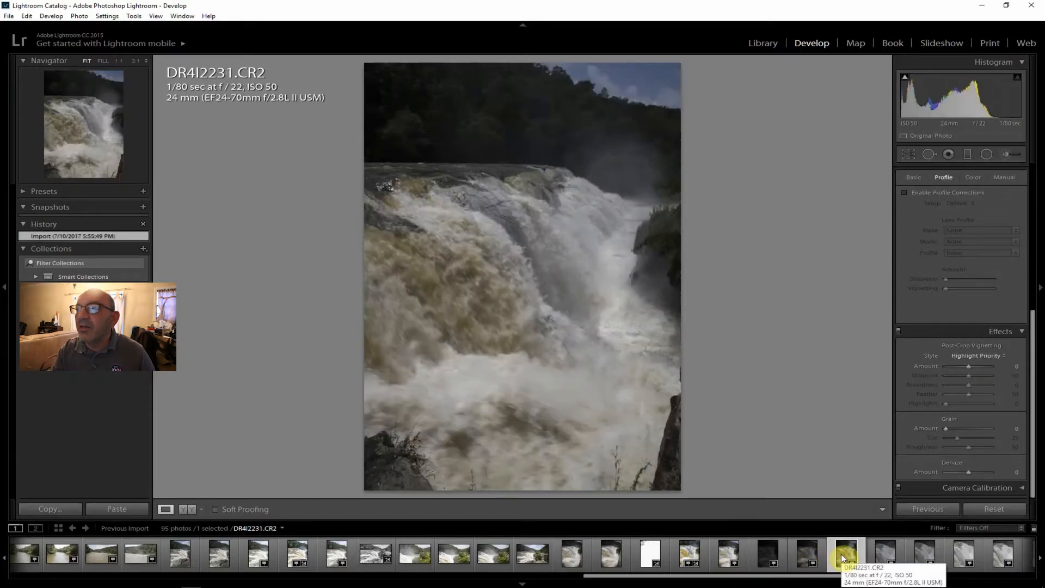
Review the tighter f/22 waterfall shots DR4I2232.CR2 through DR4I2237.CR2 for framing and water motion.
{"action": "left_click", "coordinate": [876, 550]}
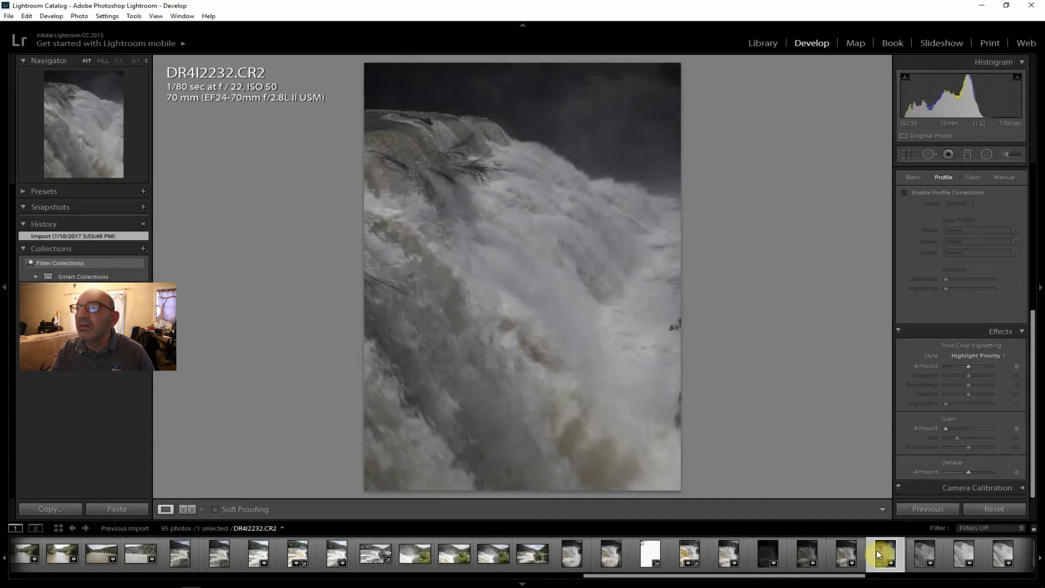
{"action": "left_click", "coordinate": [919, 550]}
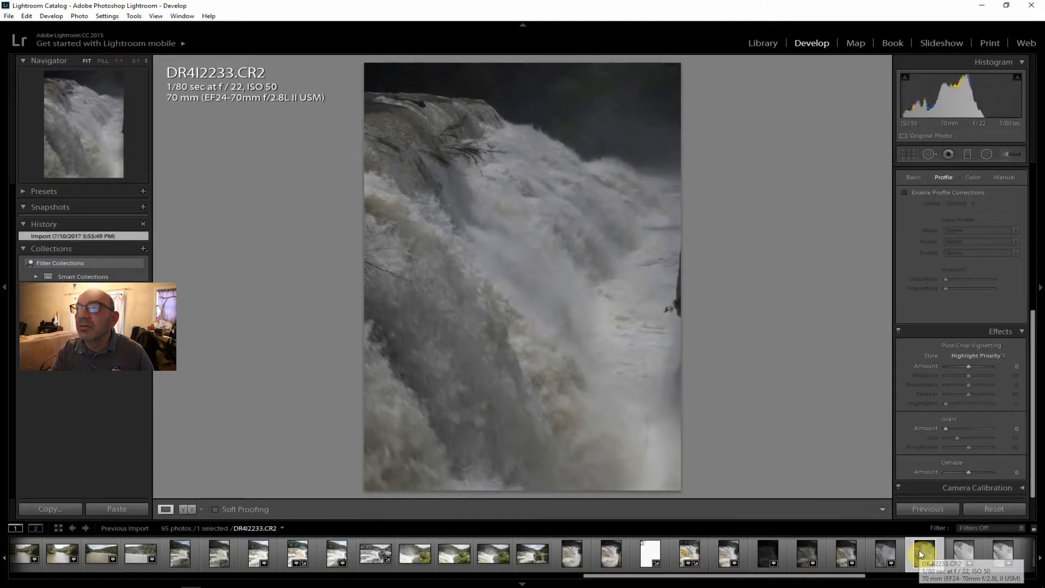
{"action": "left_click", "coordinate": [958, 552]}
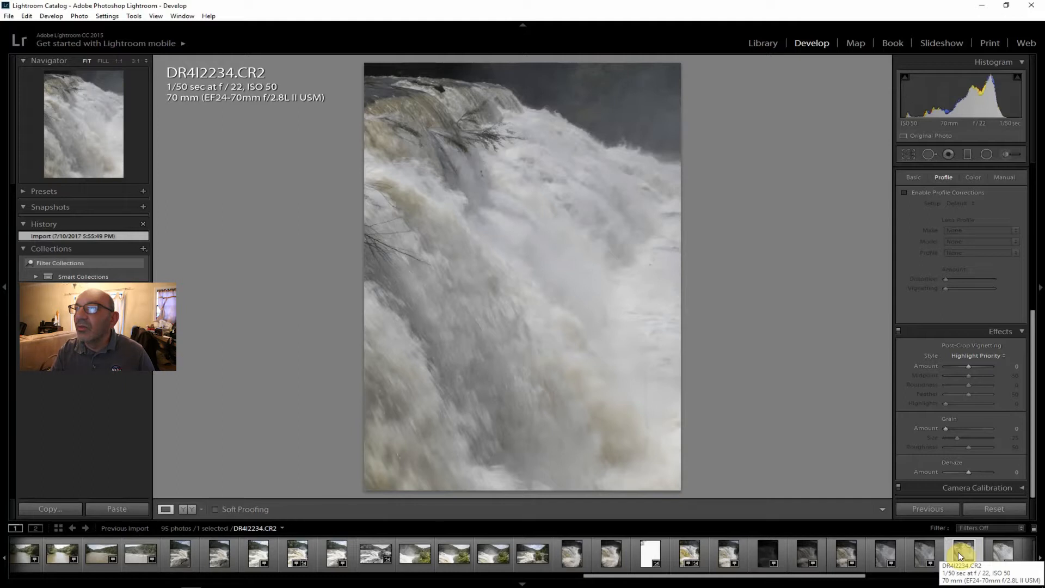
{"action": "left_click", "coordinate": [1003, 555]}
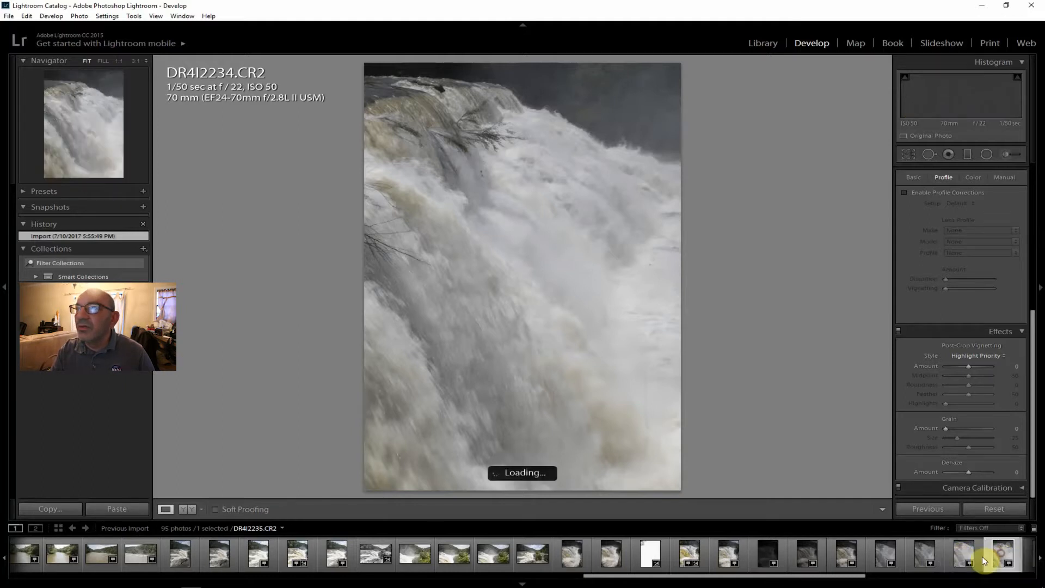
{"action": "scroll", "coordinate": [819, 572], "scroll_direction": "down", "scroll_amount": 3}
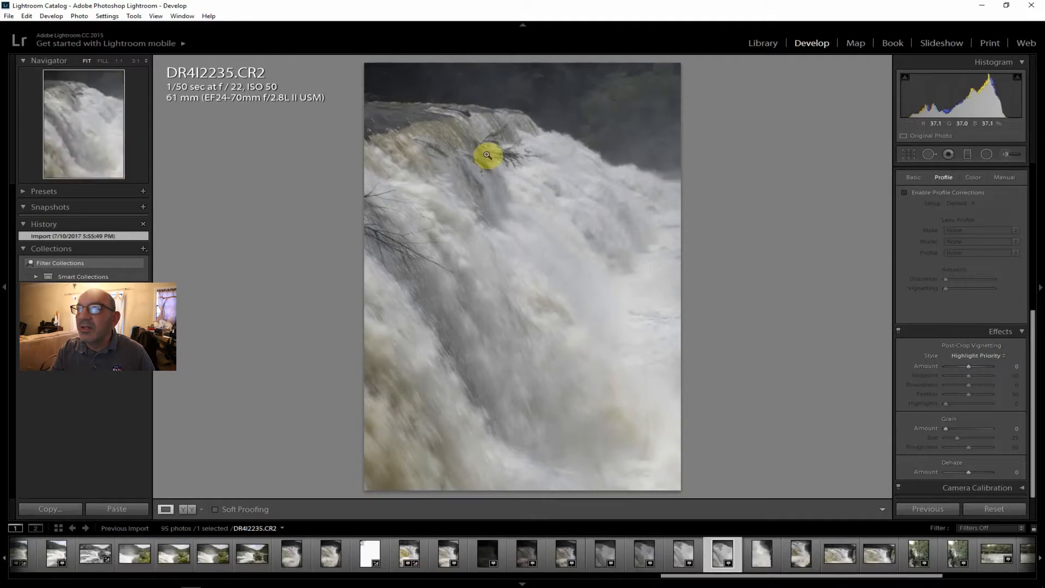
{"action": "left_click", "coordinate": [760, 553]}
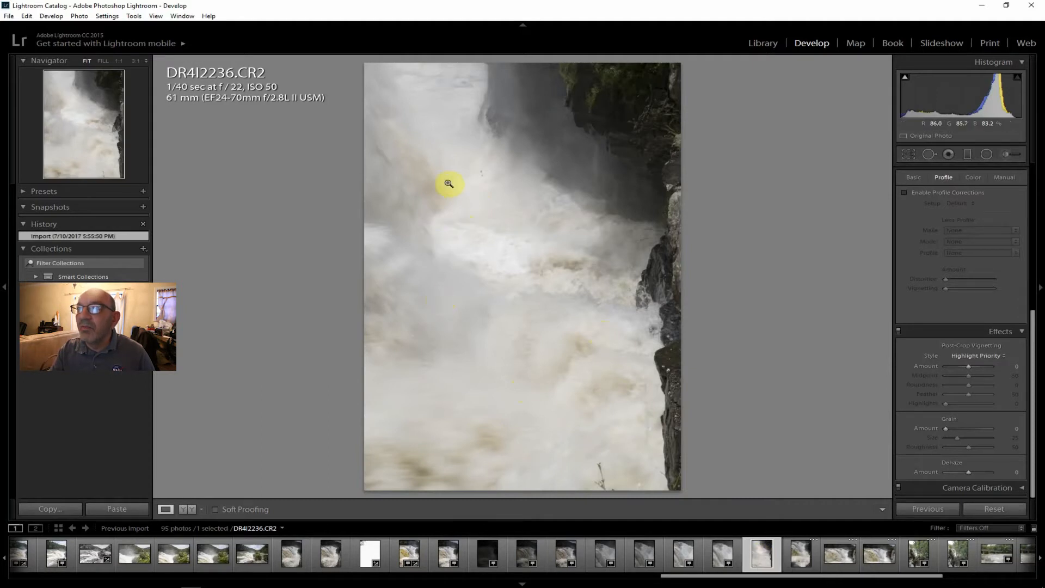
{"action": "left_click", "coordinate": [795, 557]}
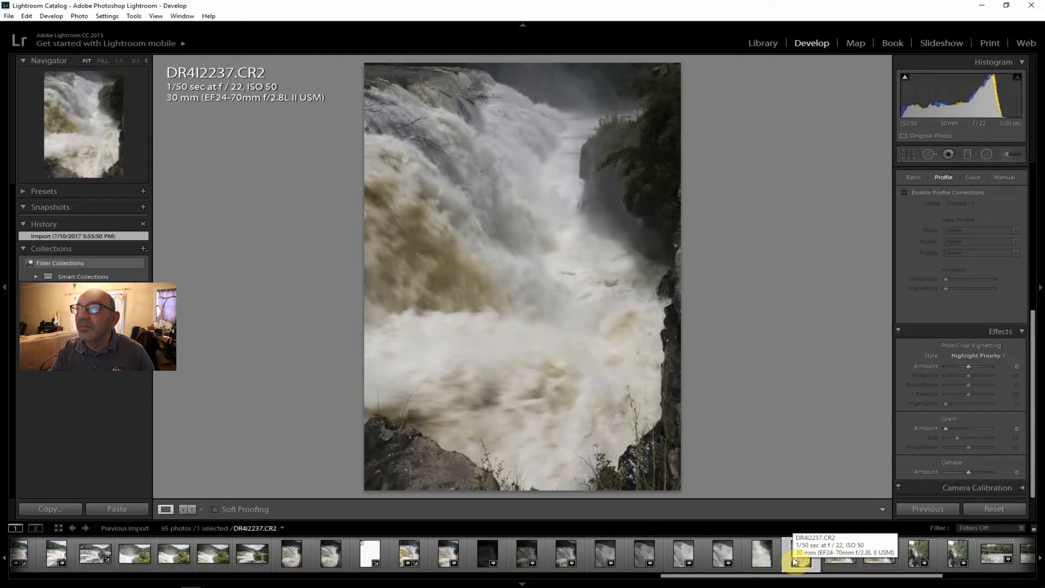
Compare the vertical f/22 shots DR4I2228.CR2 at 1/40 sec and DR4I2237.CR2 at 1/50 sec.
{"action": "left_click", "coordinate": [444, 553]}
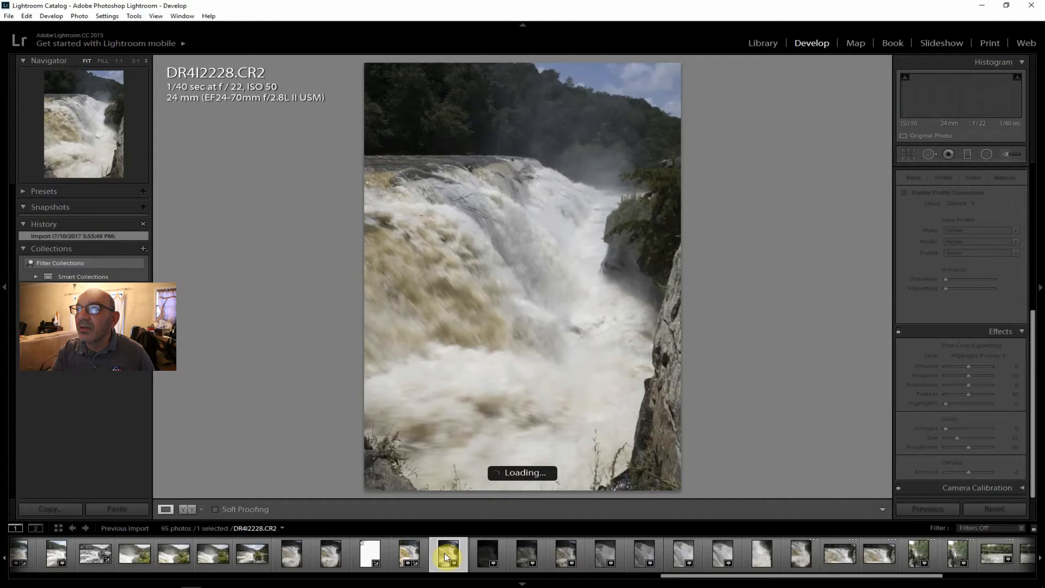
{"action": "left_click", "coordinate": [799, 555]}
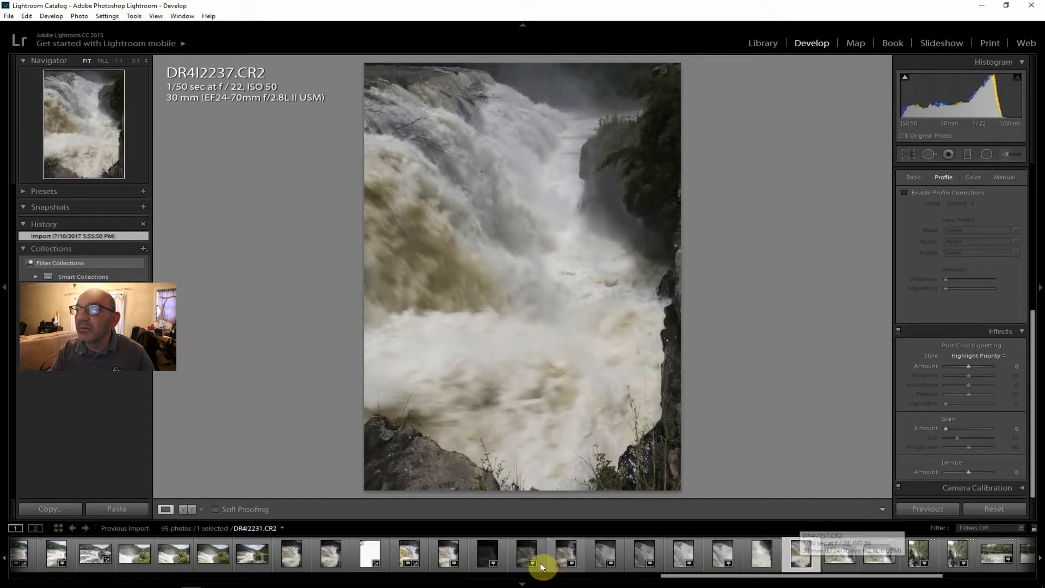
{"action": "left_click", "coordinate": [438, 554]}
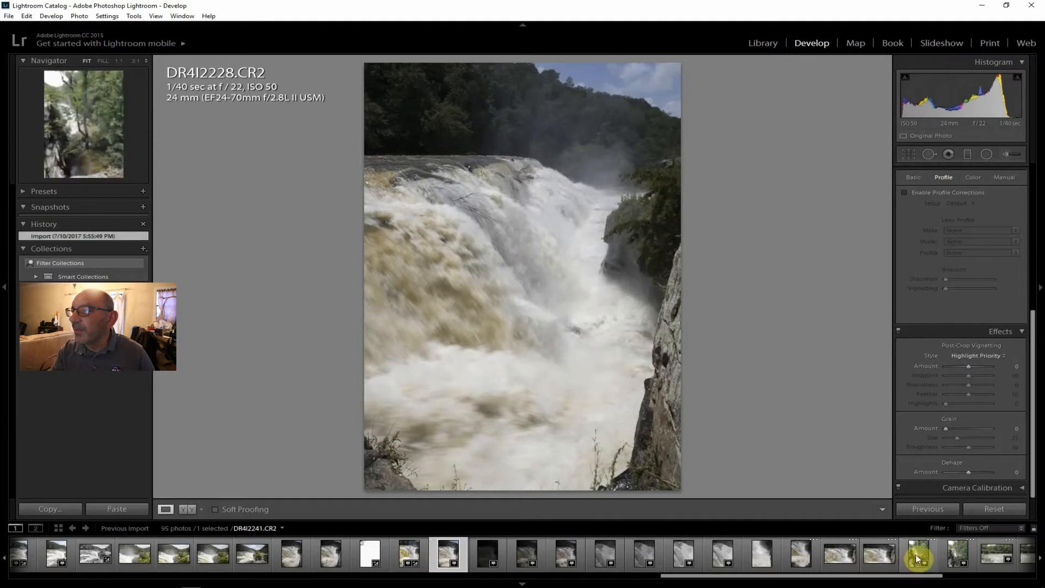
Compare the horizontal waterfall shots DR4I2238.CR2 and DR4I2239.CR2 with the vertical DR4I2228.CR2, all at 1/40 sec and f/22.
{"action": "left_click", "coordinate": [877, 554]}
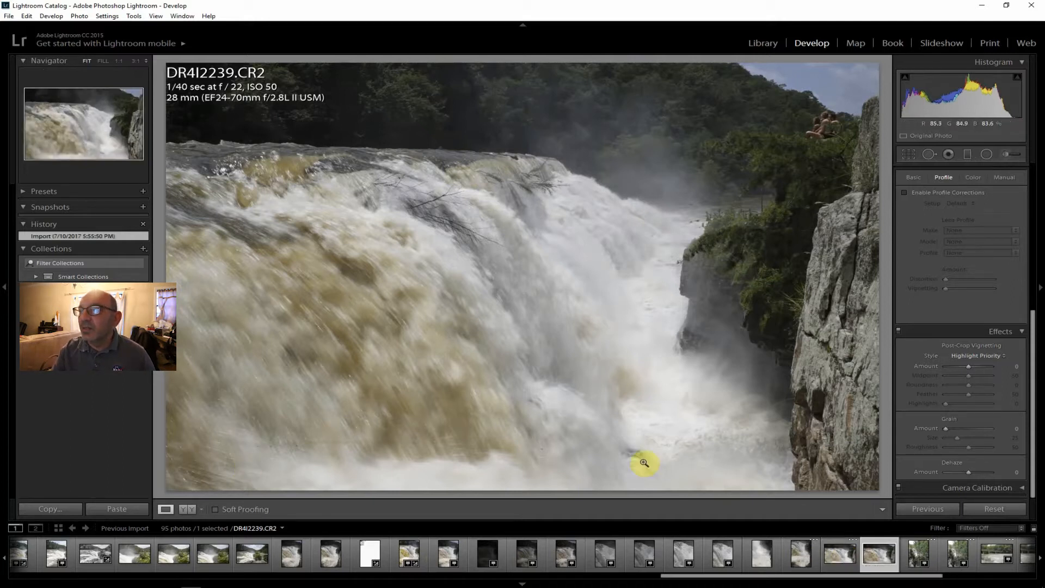
{"action": "left_click", "coordinate": [838, 555]}
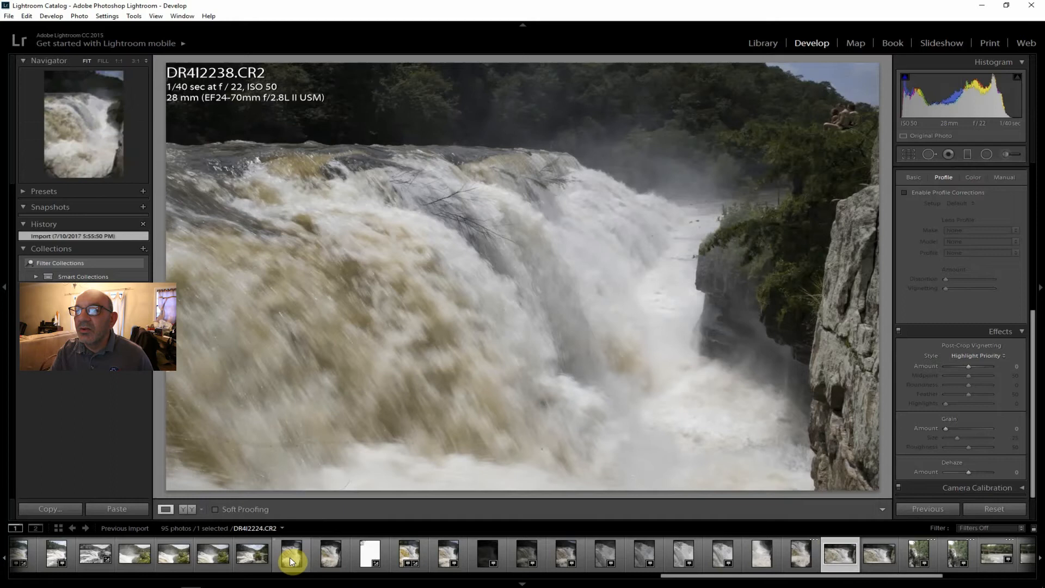
{"action": "left_click", "coordinate": [442, 559]}
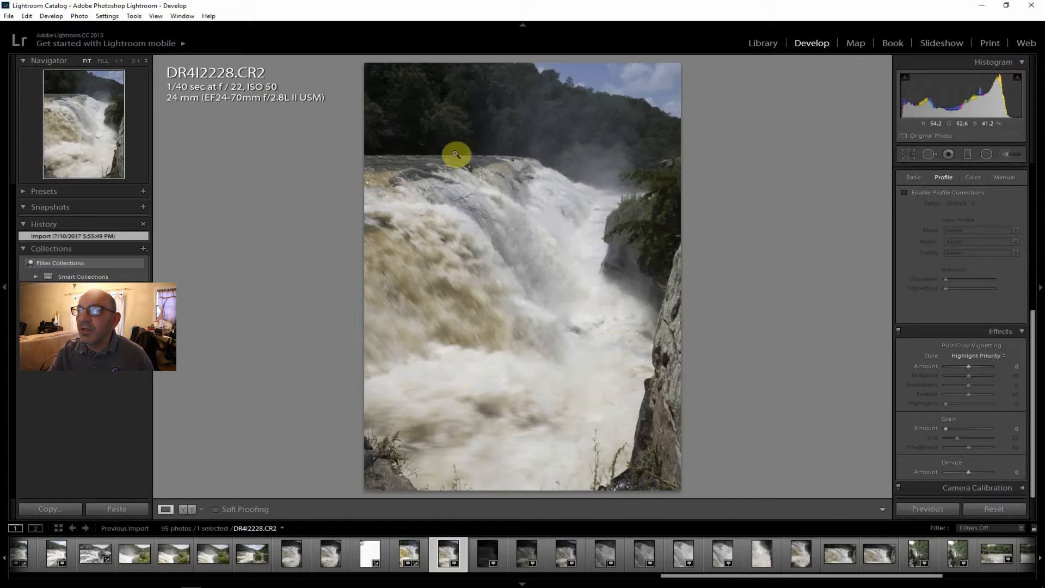
{"action": "left_click", "coordinate": [877, 556]}
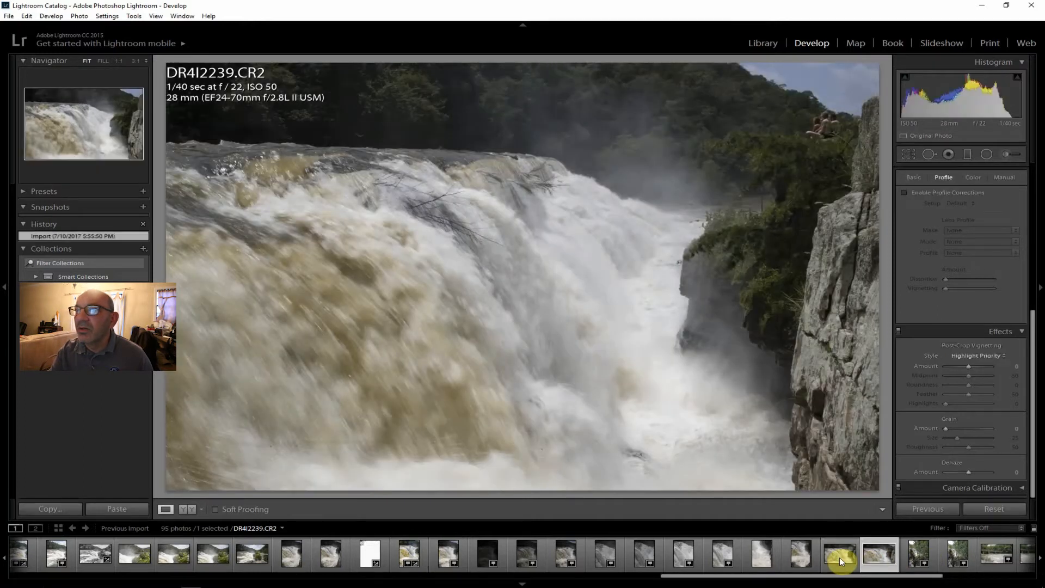
{"action": "left_click", "coordinate": [840, 557]}
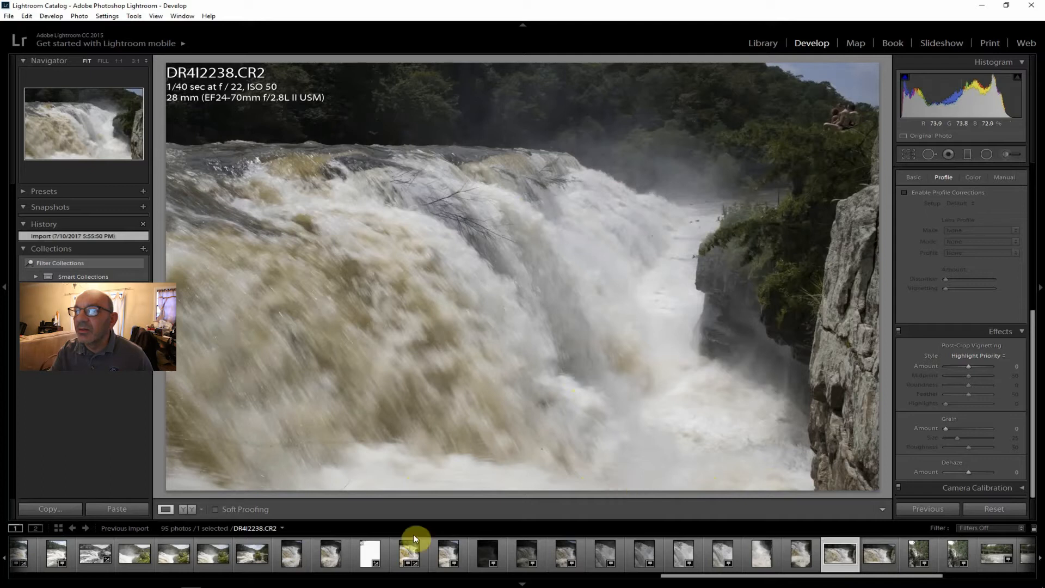
On DR4I2228.CR2, enable lens profile corrections and set Contrast to +38, Clarity +31, Vibrance +17 and Saturation +14.
{"action": "left_click", "coordinate": [445, 554]}
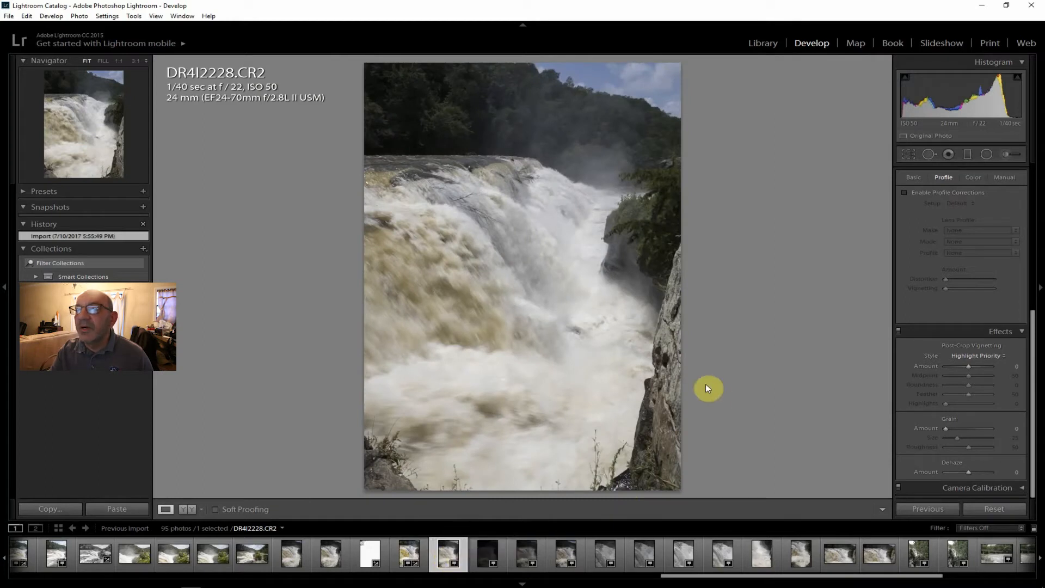
{"action": "left_click", "coordinate": [939, 194]}
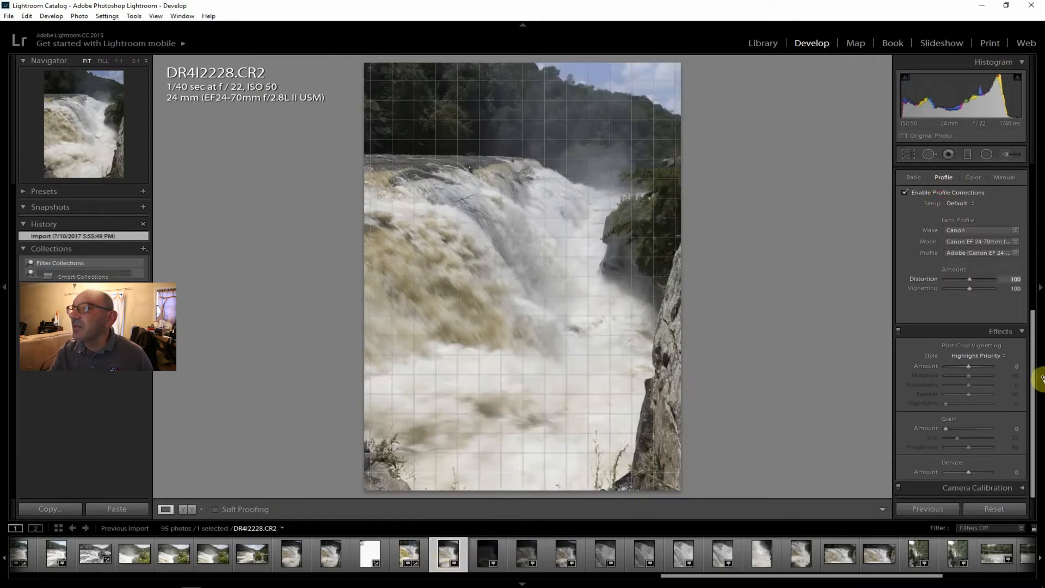
{"action": "left_click_drag", "start_coordinate": [1036, 379], "coordinate": [1037, 212]}
{"action": "left_click_drag", "start_coordinate": [969, 259], "coordinate": [977, 259]}
{"action": "left_click_drag", "start_coordinate": [970, 329], "coordinate": [977, 330]}
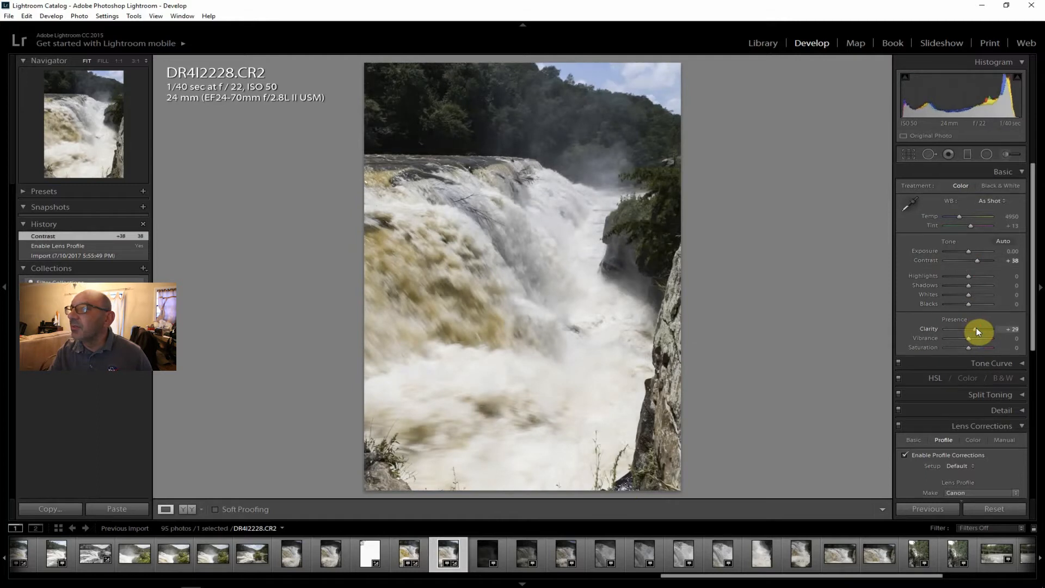
{"action": "left_click_drag", "start_coordinate": [976, 328], "coordinate": [976, 328]}
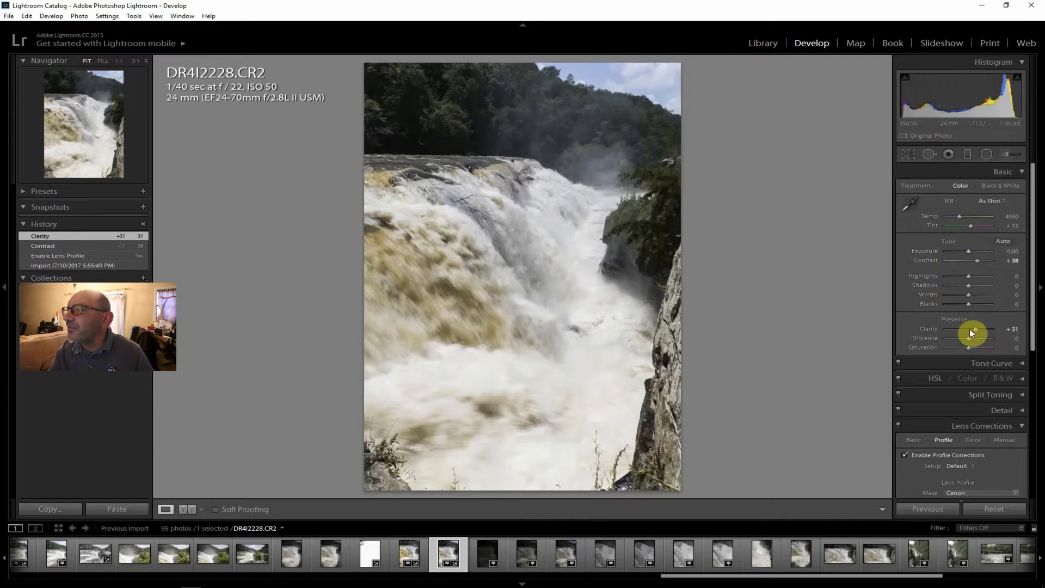
{"action": "left_click_drag", "start_coordinate": [972, 337], "coordinate": [971, 348]}
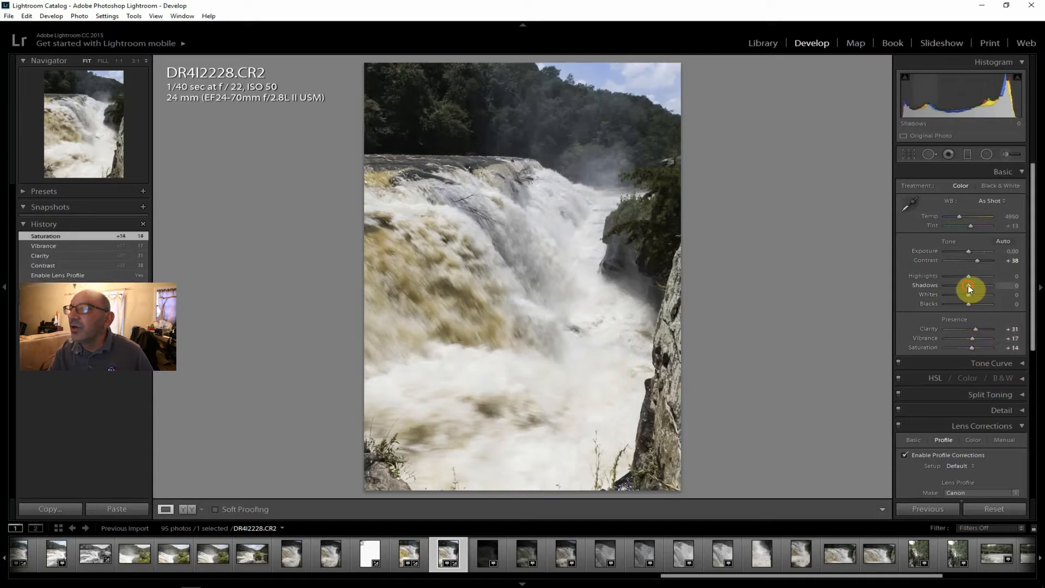
Adjust the tones of DR4I2228.CR2 with Shadows +67, Dehaze +33, Exposure +0.24, Highlights −55 and Whites −45.
{"action": "left_click_drag", "start_coordinate": [968, 285], "coordinate": [981, 286]}
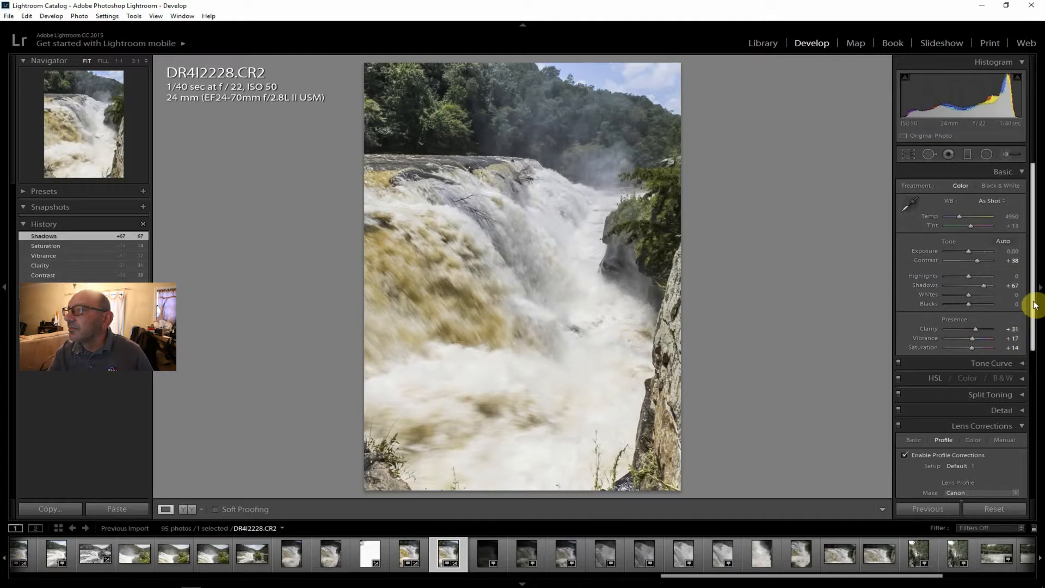
{"action": "left_click_drag", "start_coordinate": [1033, 303], "coordinate": [989, 478]}
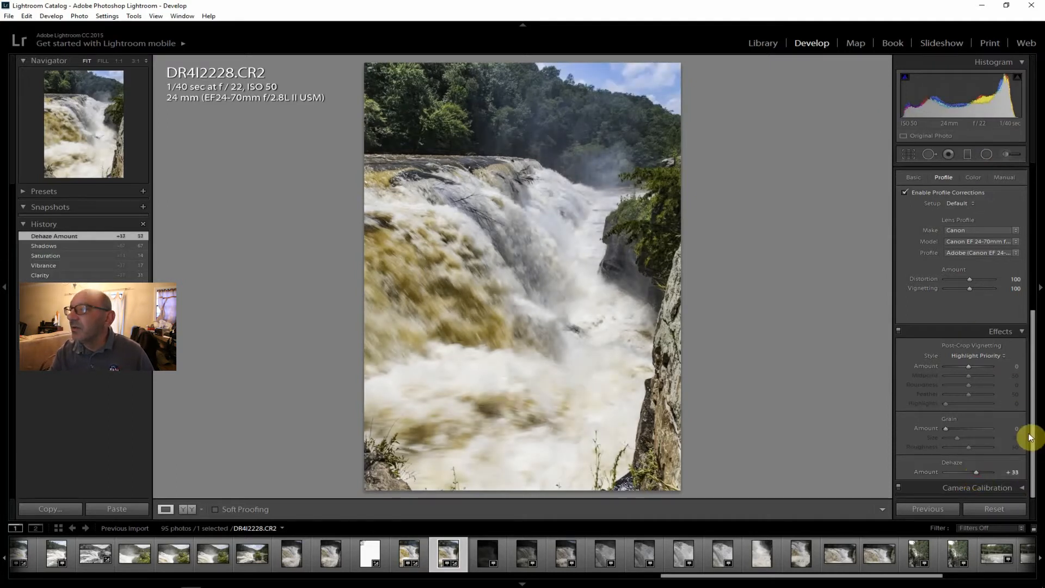
{"action": "left_click_drag", "start_coordinate": [1029, 436], "coordinate": [1040, 291]}
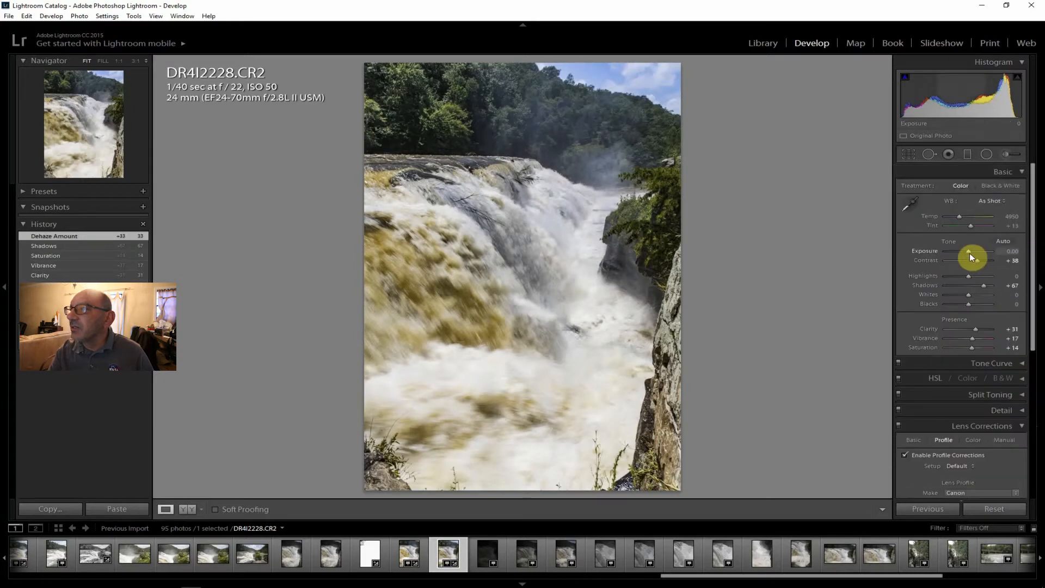
{"action": "left_click_drag", "start_coordinate": [969, 251], "coordinate": [958, 294]}
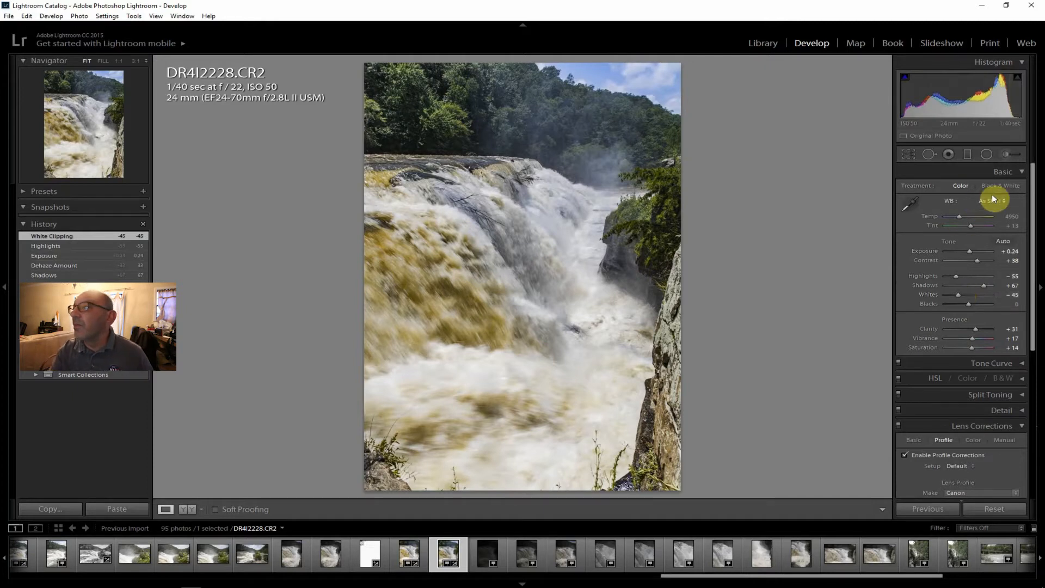
Try the Black & White treatment on DR4I2228.CR2 and switch it back to Color.
{"action": "left_click", "coordinate": [1007, 184]}
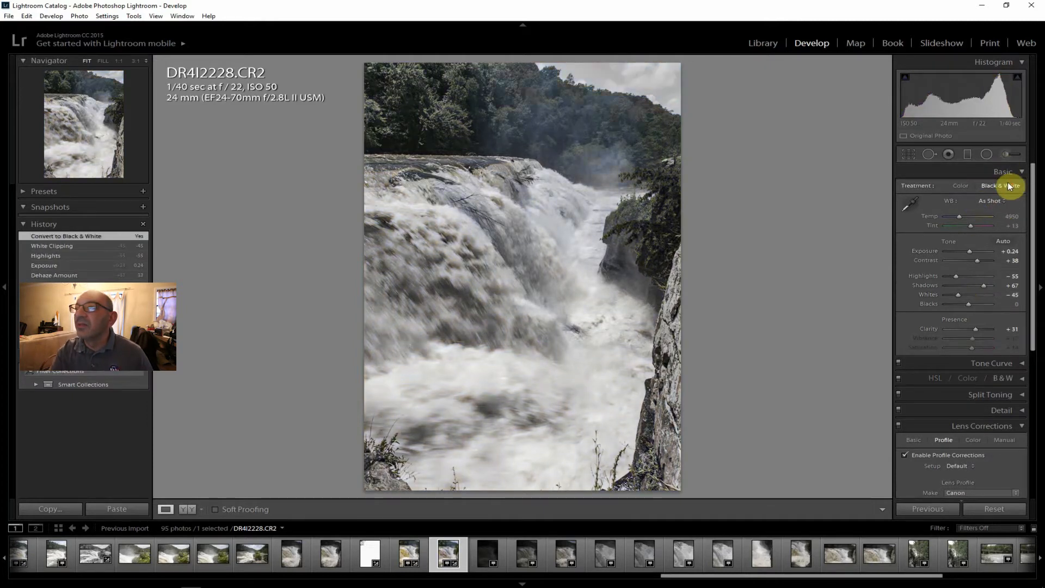
{"action": "left_click", "coordinate": [967, 189]}
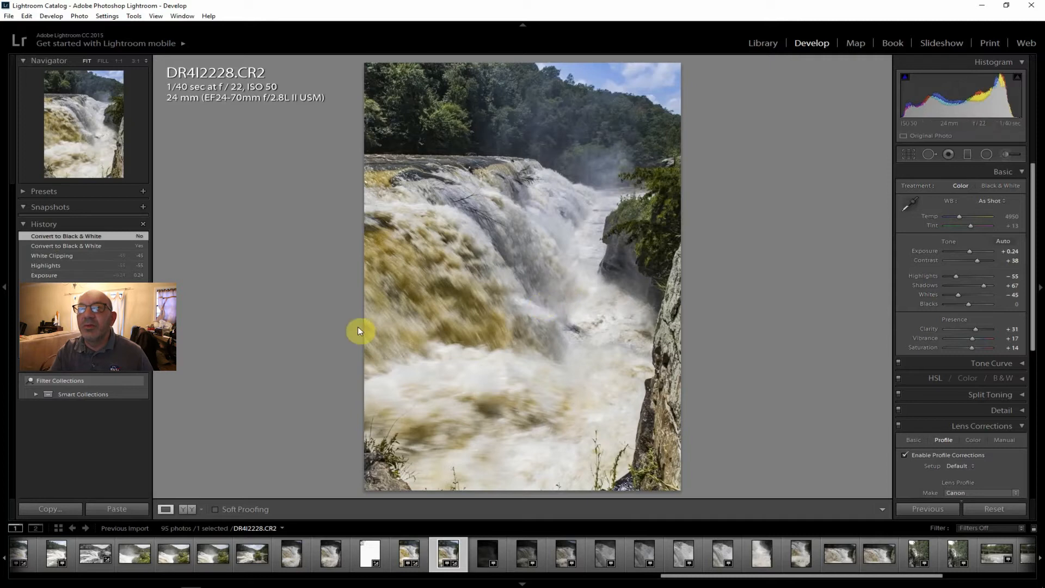
Export DR4I2228.CR2 to the J:\ToPost folder on the hard drive.
{"action": "left_click", "coordinate": [9, 17]}
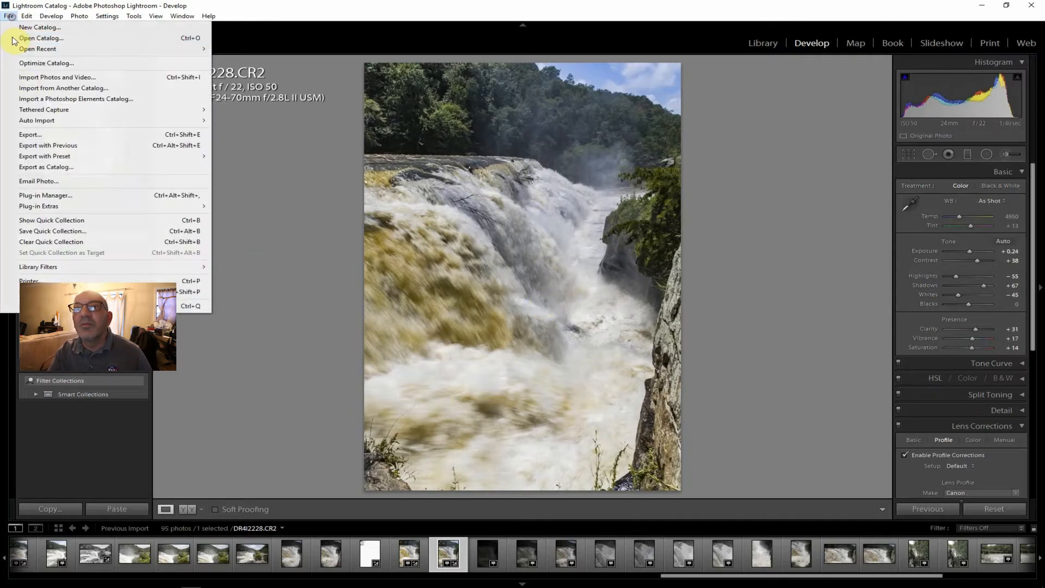
{"action": "left_click", "coordinate": [35, 133]}
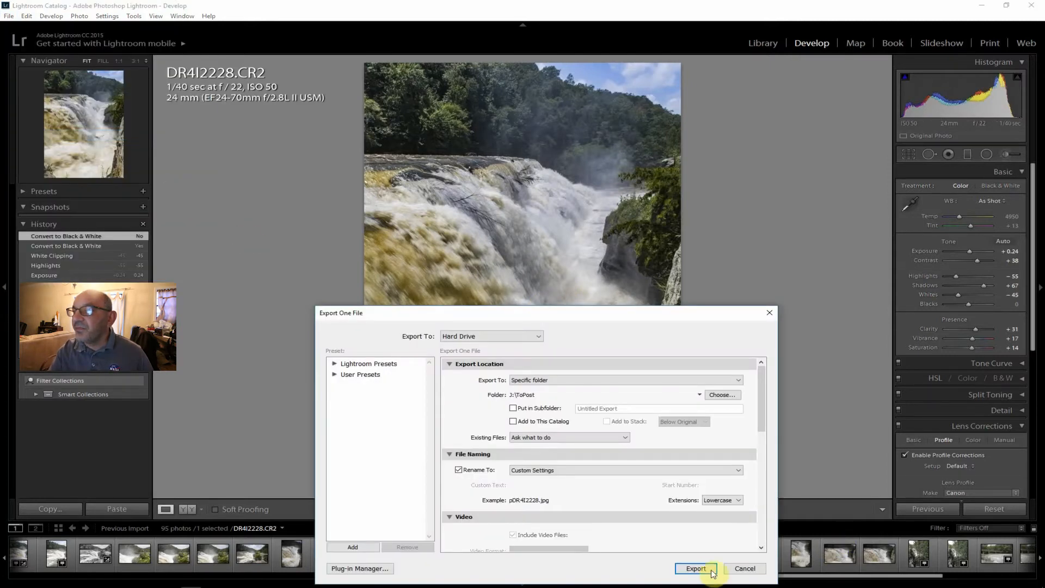
{"action": "left_click", "coordinate": [708, 568]}
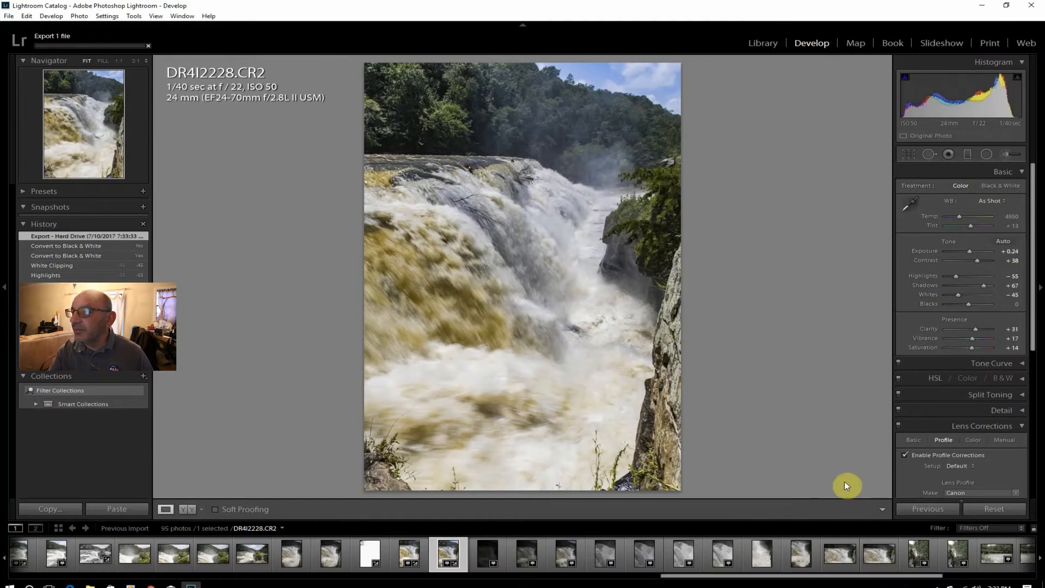
{"action": "left_click_drag", "start_coordinate": [860, 575], "coordinate": [971, 583]}
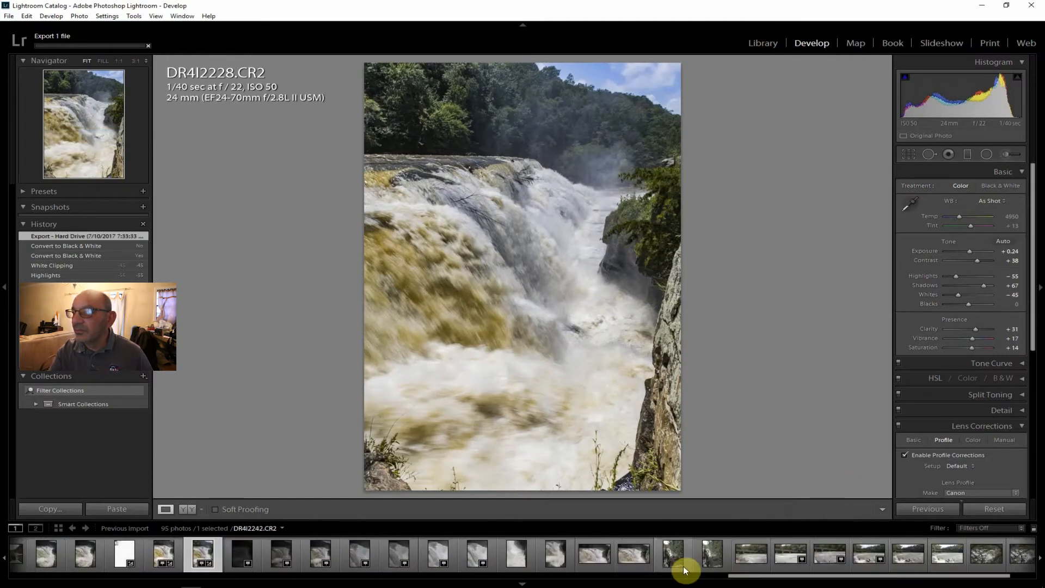
Examine the wooded river photo DR4I2241.CR2 and the shots after it up to the bridge photo DR4I2248.CR2, comparing apertures and shutter speeds.
{"action": "left_click", "coordinate": [671, 553]}
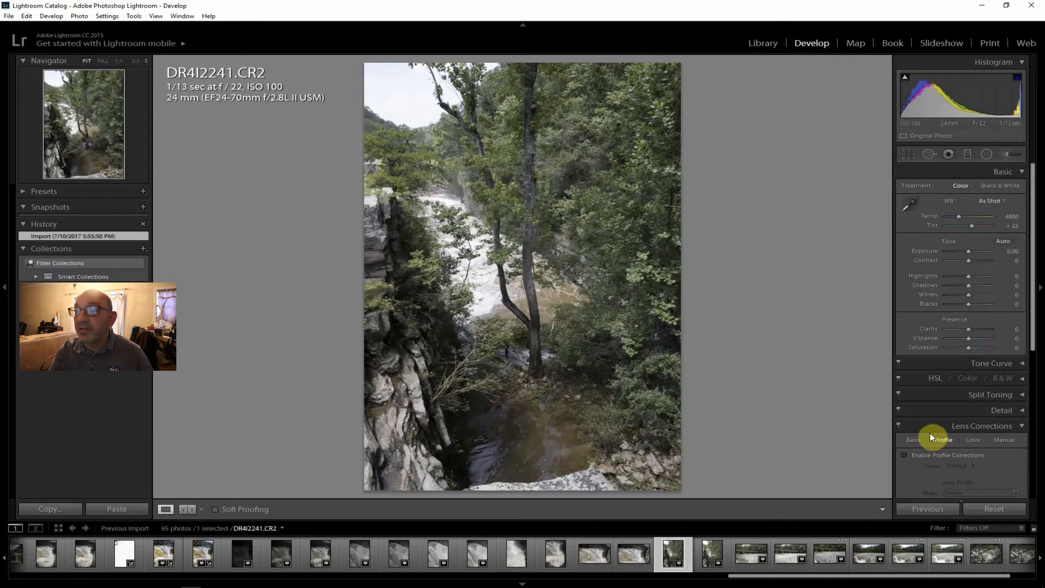
{"action": "left_click", "coordinate": [710, 553]}
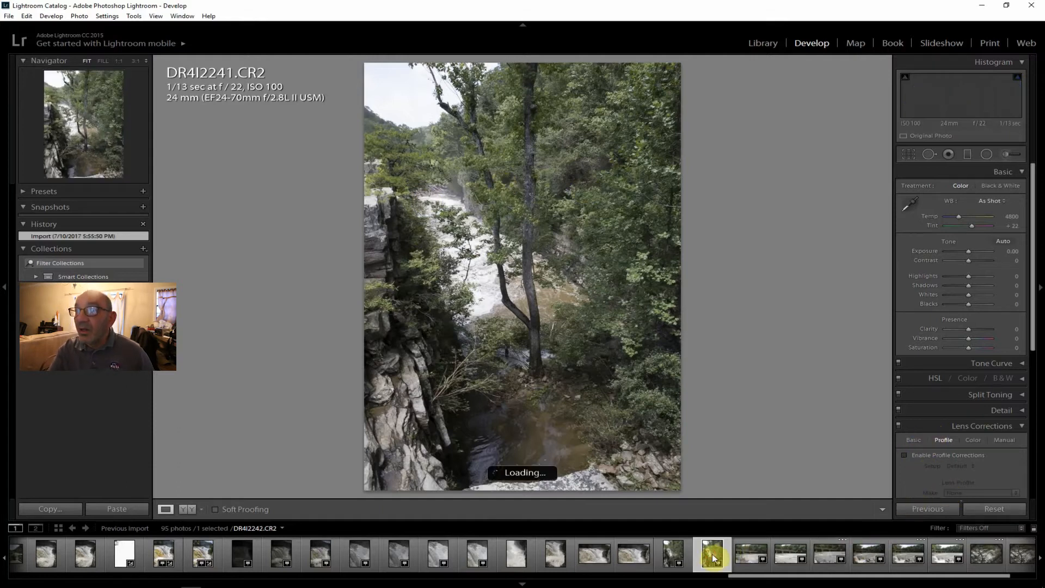
{"action": "left_click", "coordinate": [752, 554]}
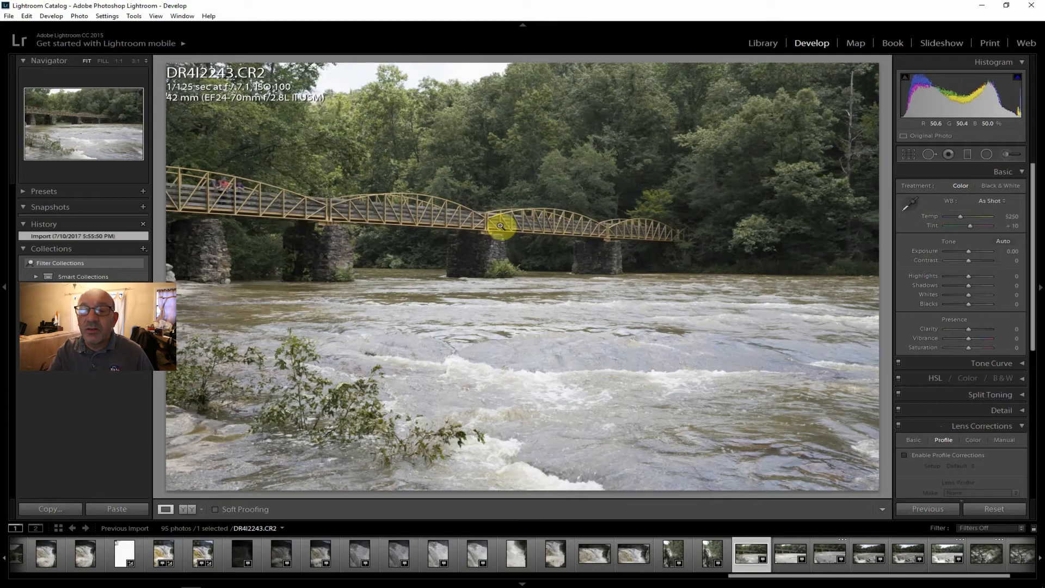
{"action": "left_click", "coordinate": [785, 553]}
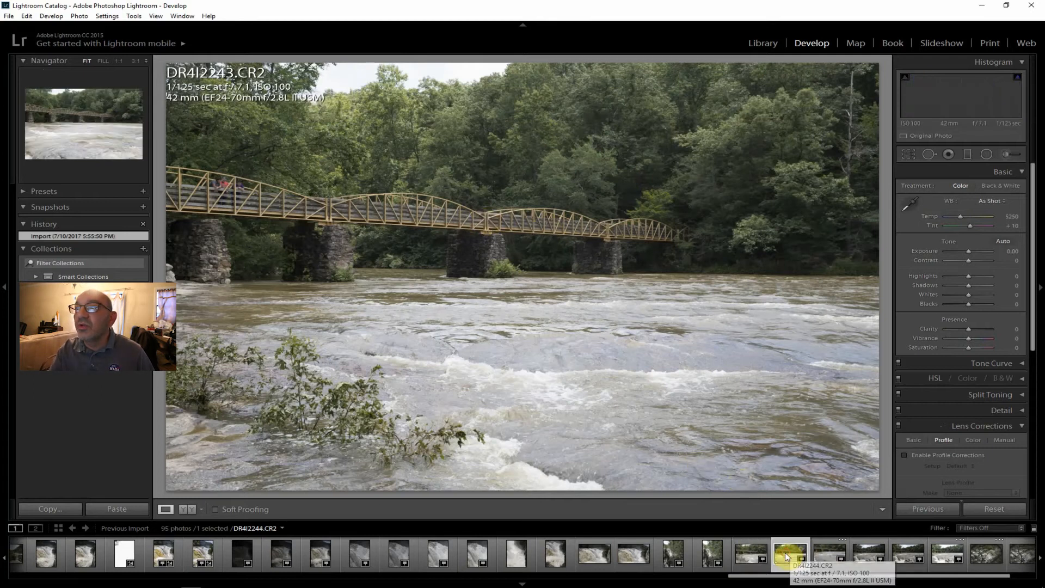
{"action": "left_click", "coordinate": [828, 552]}
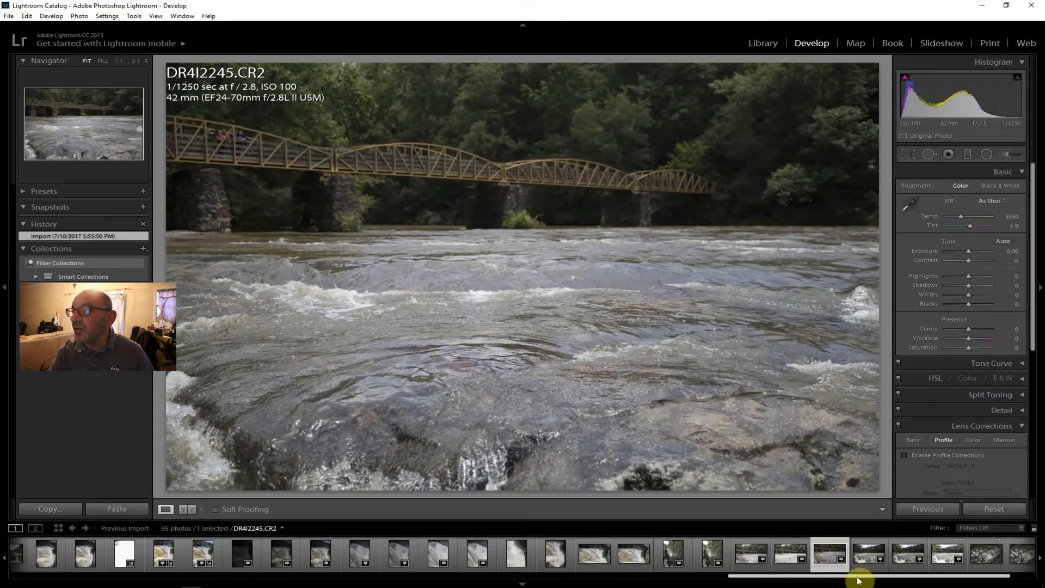
{"action": "left_click", "coordinate": [868, 554]}
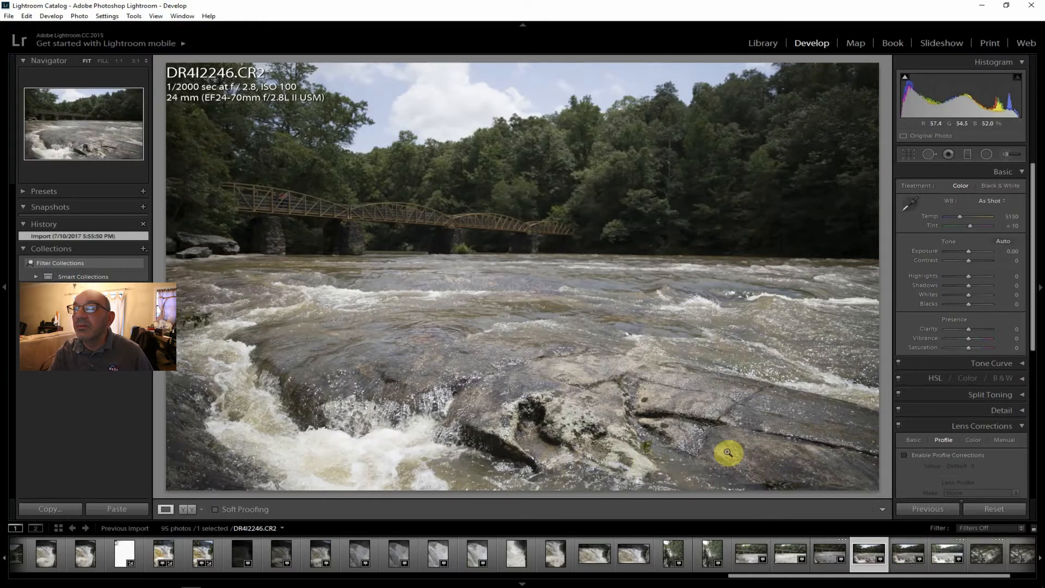
{"action": "left_click", "coordinate": [904, 553]}
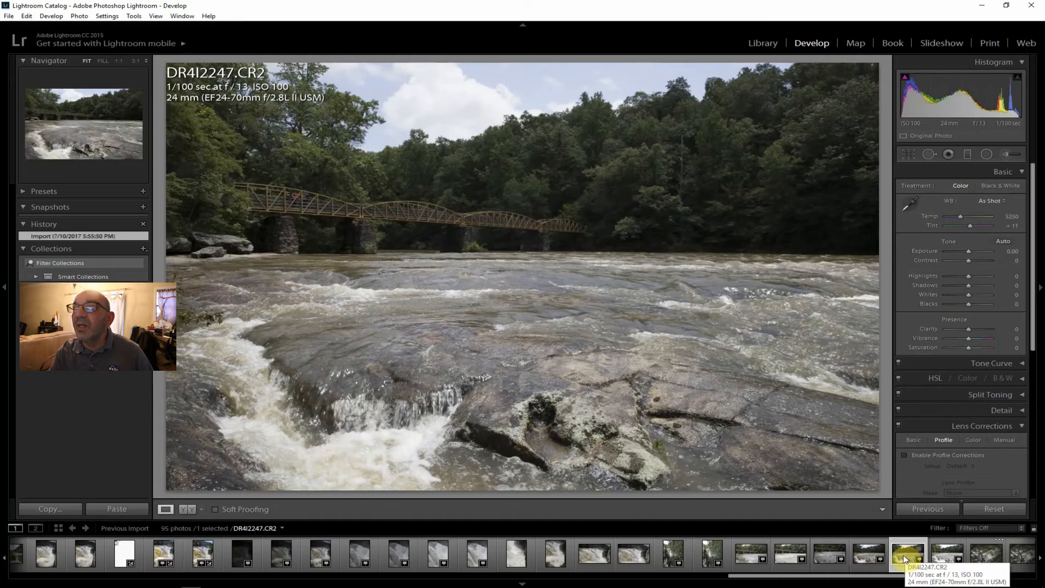
{"action": "left_click", "coordinate": [944, 554]}
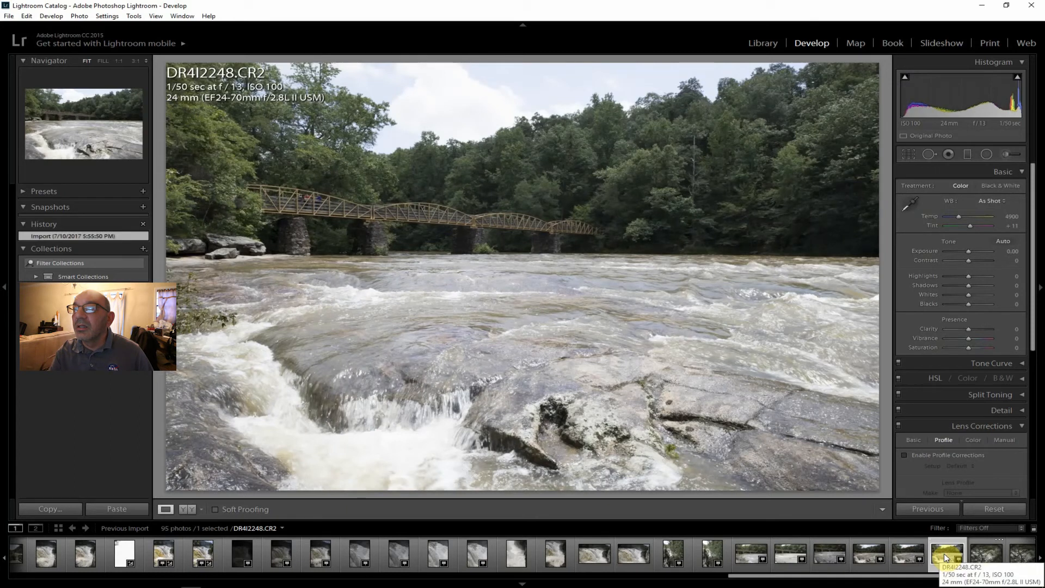
On DR4I2247.CR2, enable lens profile corrections and set Contrast to +29, Shadows +60, Clarity +24, Vibrance +21 and Saturation +17.
{"action": "left_click", "coordinate": [904, 554]}
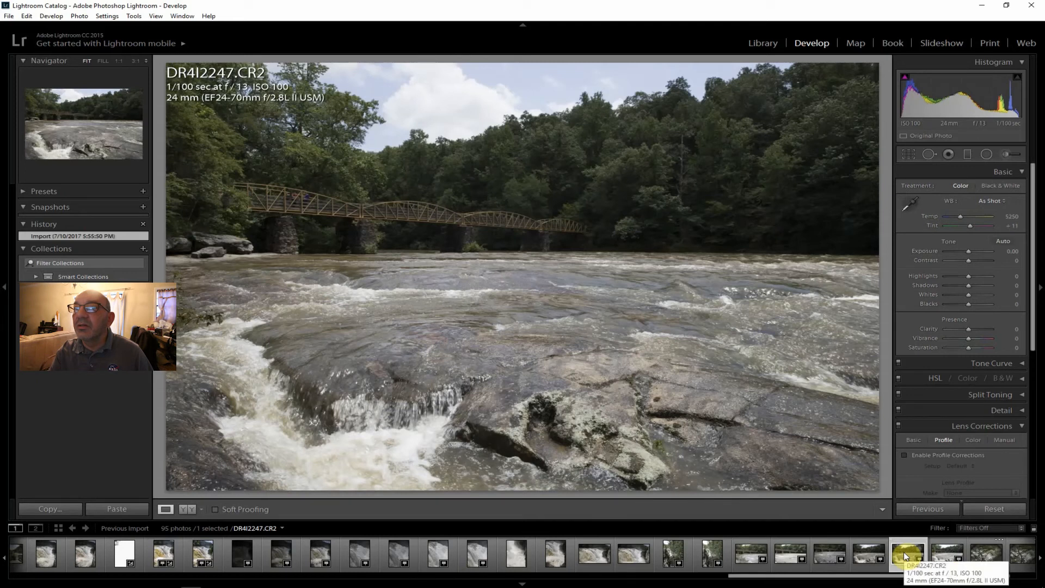
{"action": "left_click", "coordinate": [948, 456]}
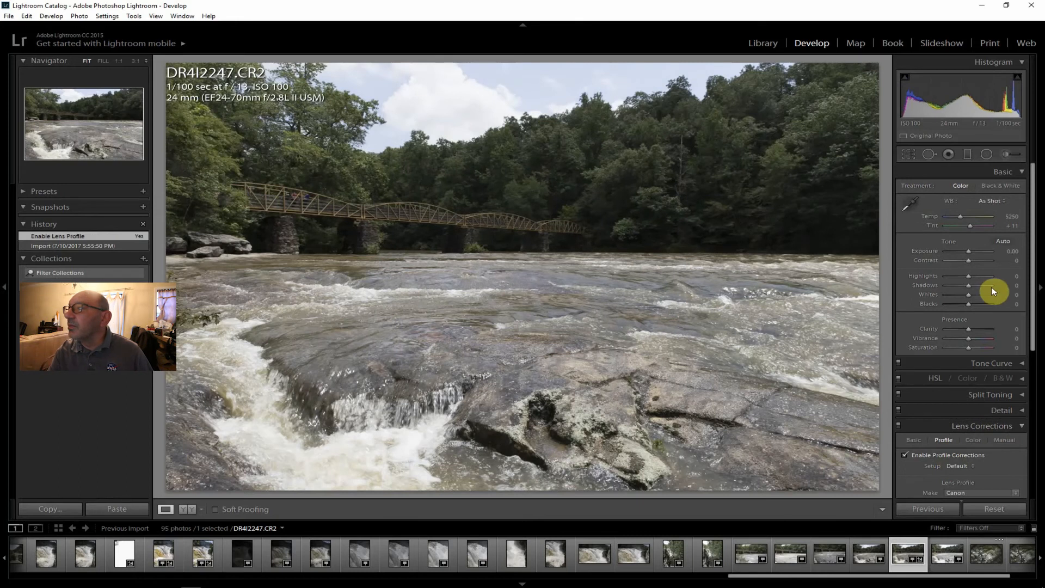
{"action": "left_click_drag", "start_coordinate": [968, 260], "coordinate": [975, 260]}
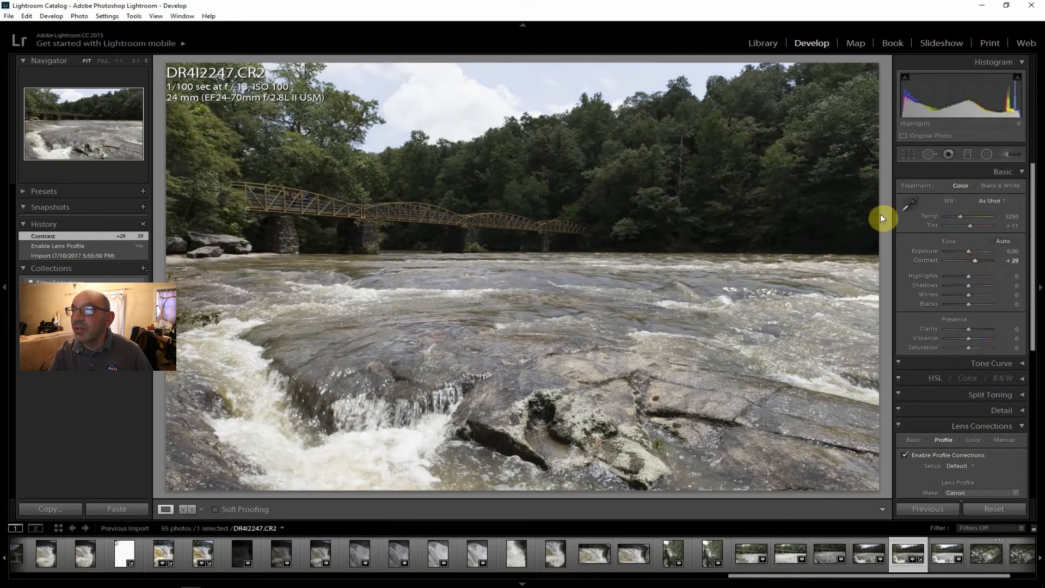
{"action": "left_click_drag", "start_coordinate": [978, 286], "coordinate": [982, 286]}
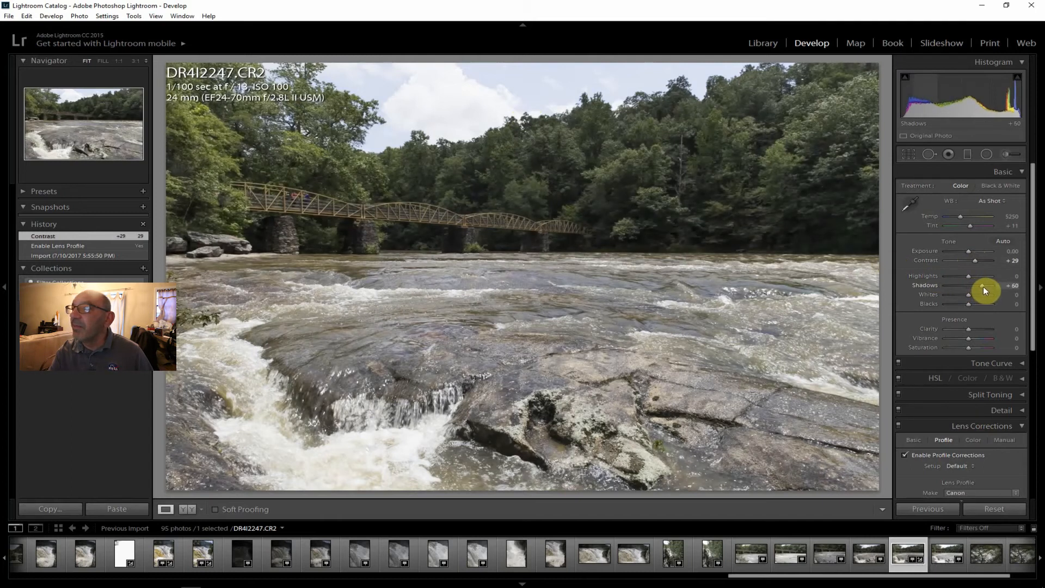
{"action": "left_click_drag", "start_coordinate": [966, 328], "coordinate": [971, 328]}
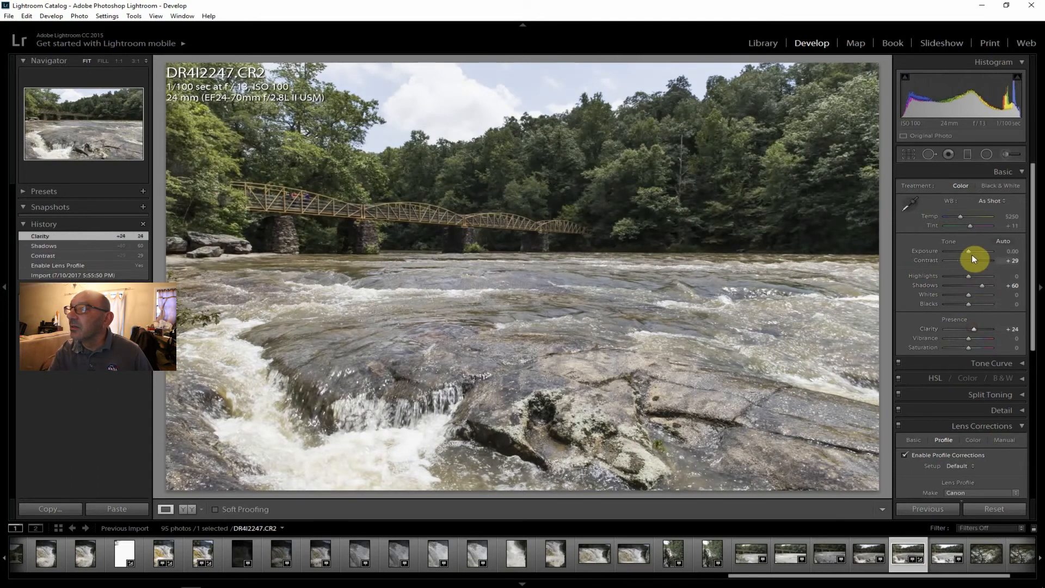
{"action": "left_click_drag", "start_coordinate": [969, 337], "coordinate": [972, 347]}
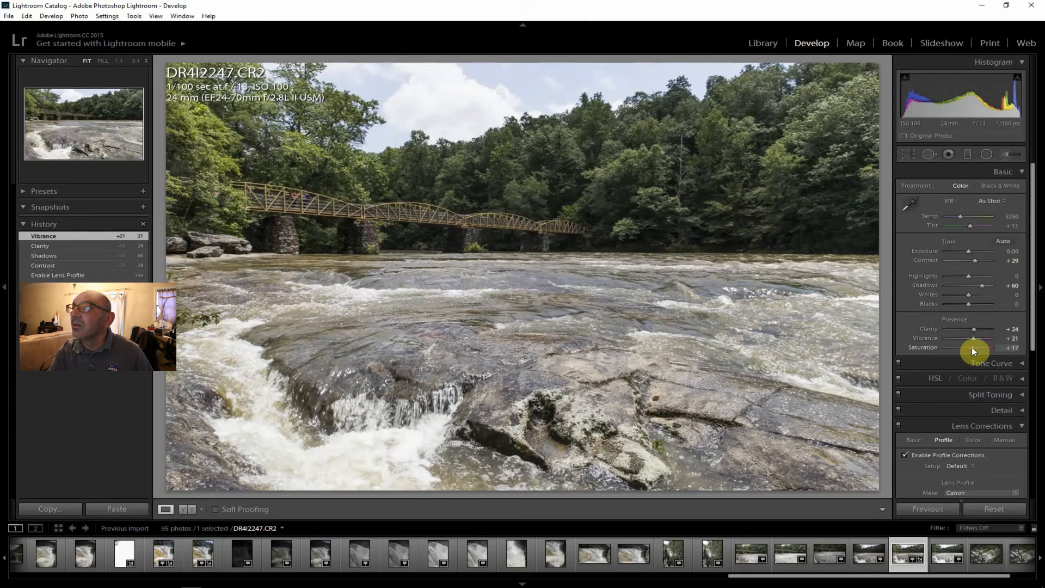
{"action": "left_click_drag", "start_coordinate": [971, 347], "coordinate": [971, 347]}
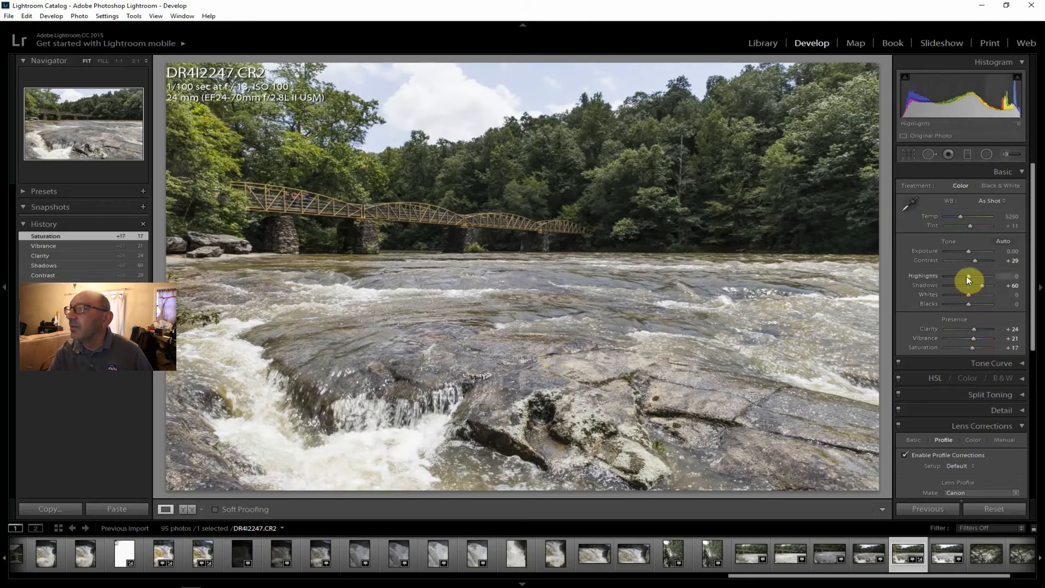
Refine the tones of DR4I2247.CR2 with Highlights −19, Dehaze +21, Exposure +0.48 and Shadows +74.
{"action": "left_click_drag", "start_coordinate": [968, 274], "coordinate": [967, 279]}
{"action": "left_click_drag", "start_coordinate": [1033, 316], "coordinate": [1024, 479]}
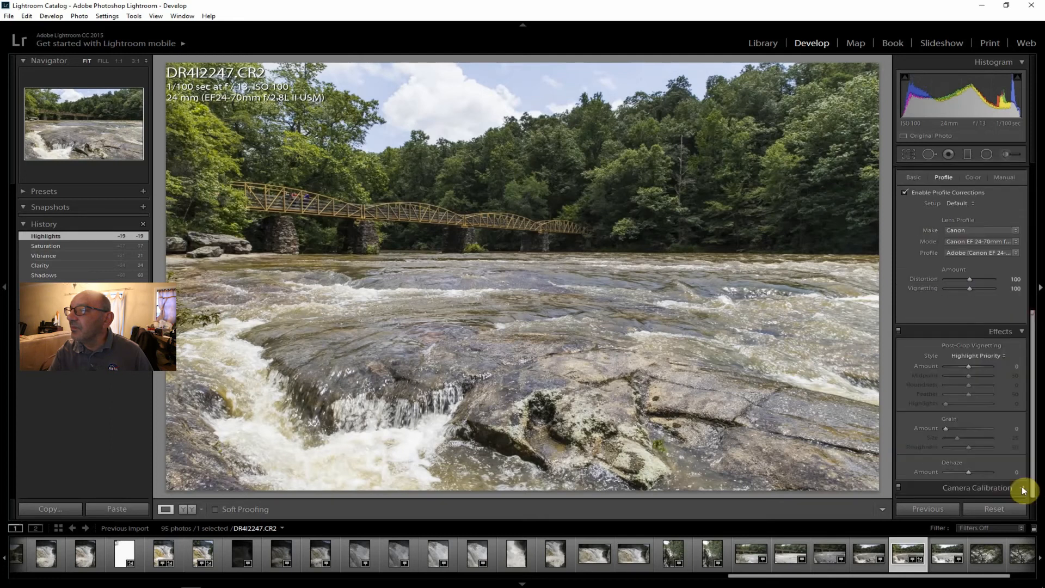
{"action": "left_click", "coordinate": [973, 472]}
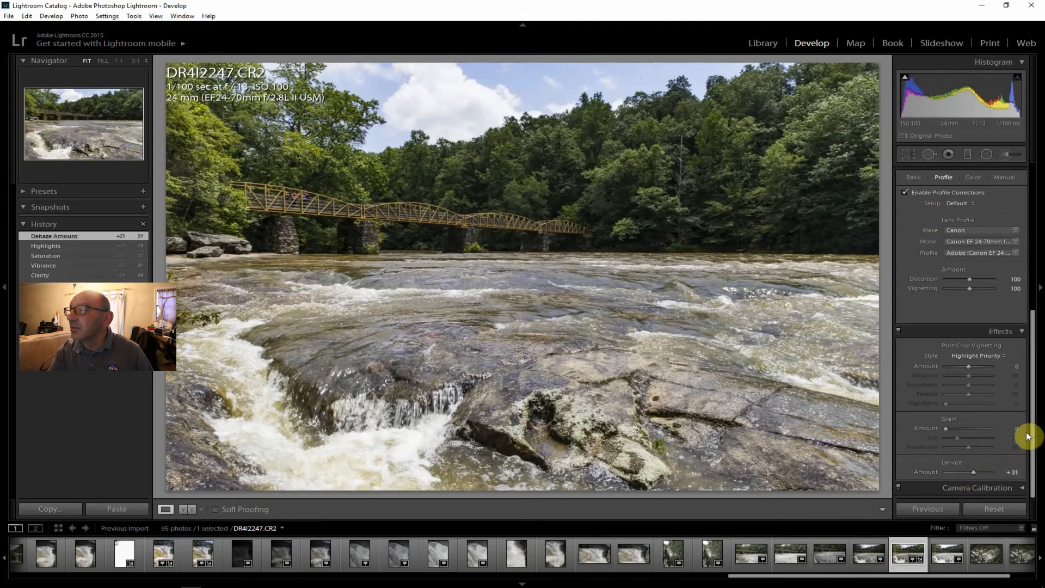
{"action": "left_click_drag", "start_coordinate": [1031, 431], "coordinate": [1038, 221]}
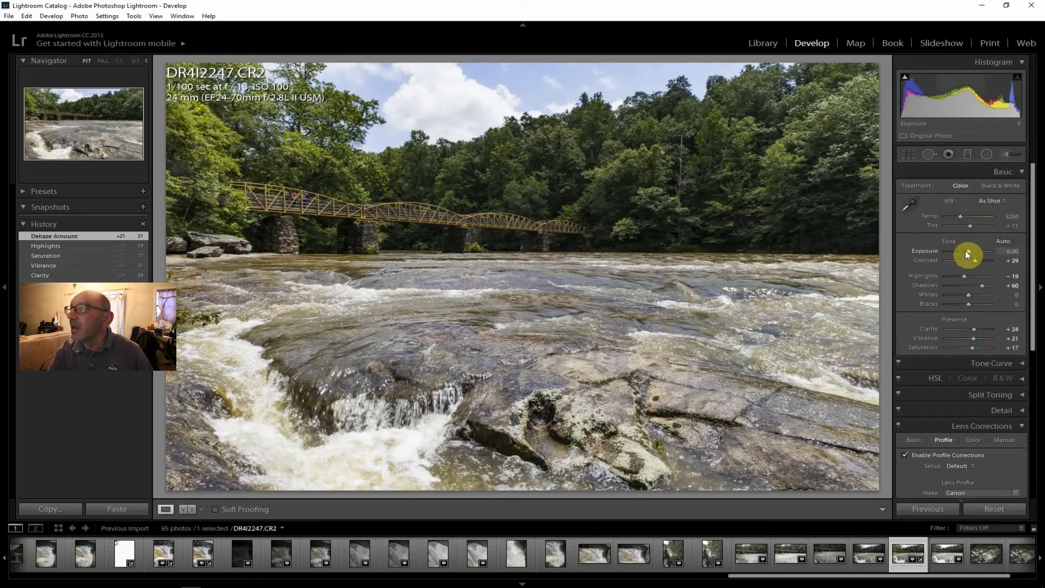
{"action": "left_click_drag", "start_coordinate": [967, 249], "coordinate": [968, 249]}
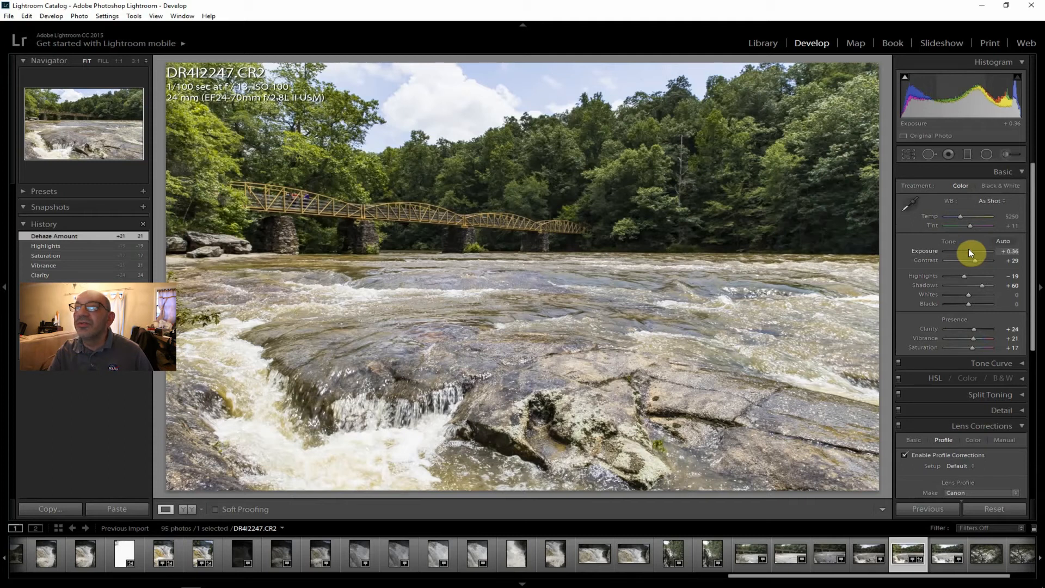
{"action": "left_click_drag", "start_coordinate": [968, 250], "coordinate": [967, 252]}
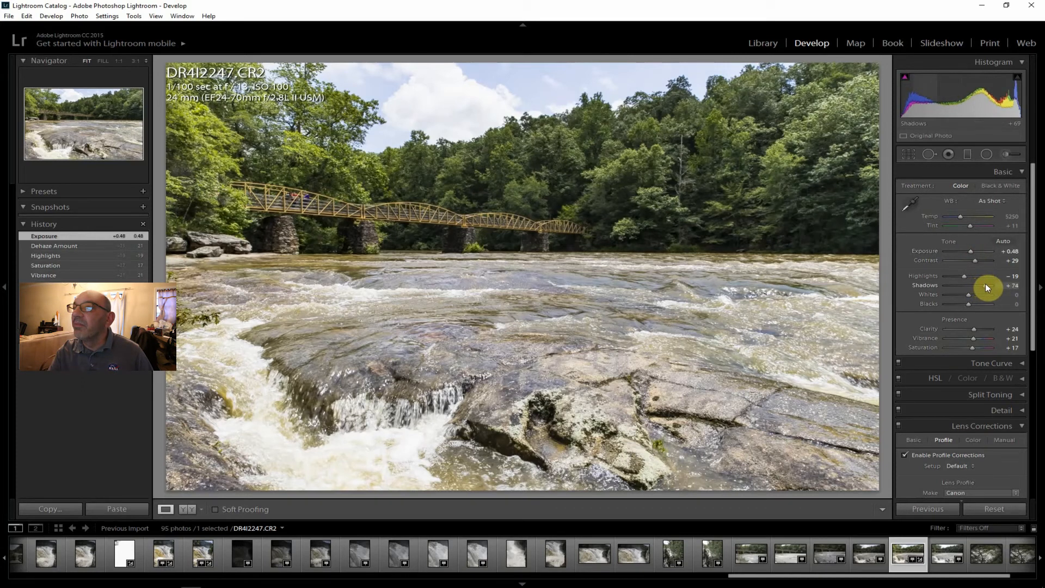
{"action": "left_click_drag", "start_coordinate": [985, 283], "coordinate": [985, 283]}
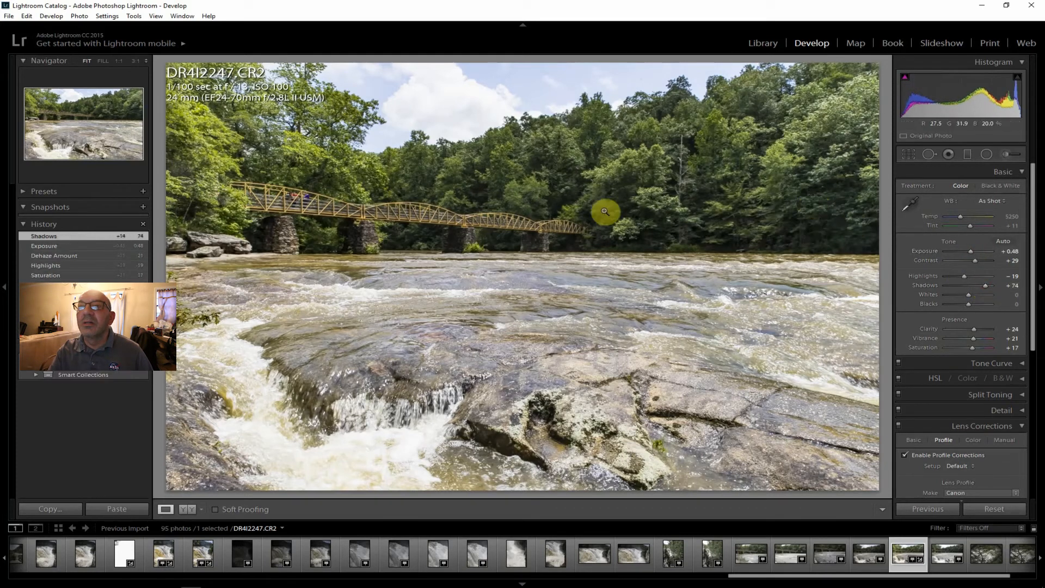
Try the Black & White treatment on DR4I2247.CR2 and switch it back to Color.
{"action": "left_click", "coordinate": [999, 182]}
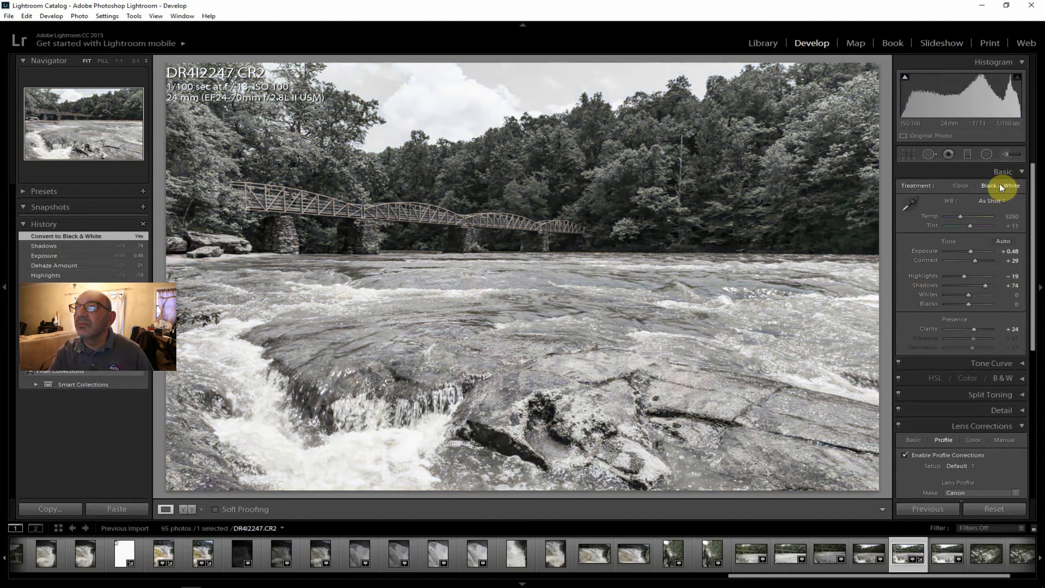
{"action": "left_click", "coordinate": [965, 185]}
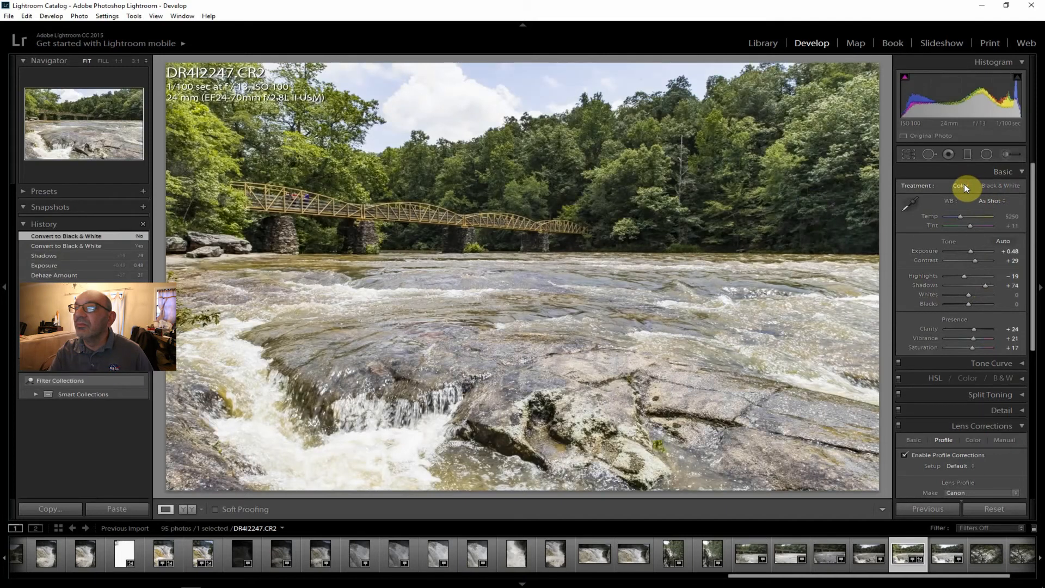
Export DR4I2247.CR2 to the J:\ToPost folder on the hard drive.
{"action": "left_click", "coordinate": [6, 15]}
{"action": "left_click", "coordinate": [55, 136]}
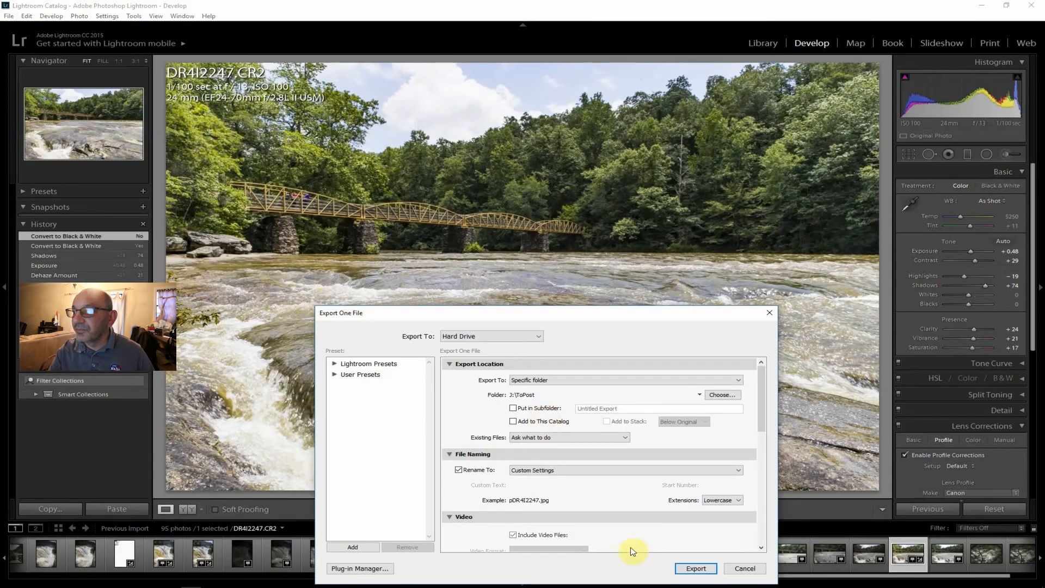
{"action": "left_click", "coordinate": [694, 568]}
Review DR4I2248.CR2 and the three photos after it of the rushing water behind tree branches.
{"action": "left_click_drag", "start_coordinate": [827, 576], "coordinate": [902, 577]}
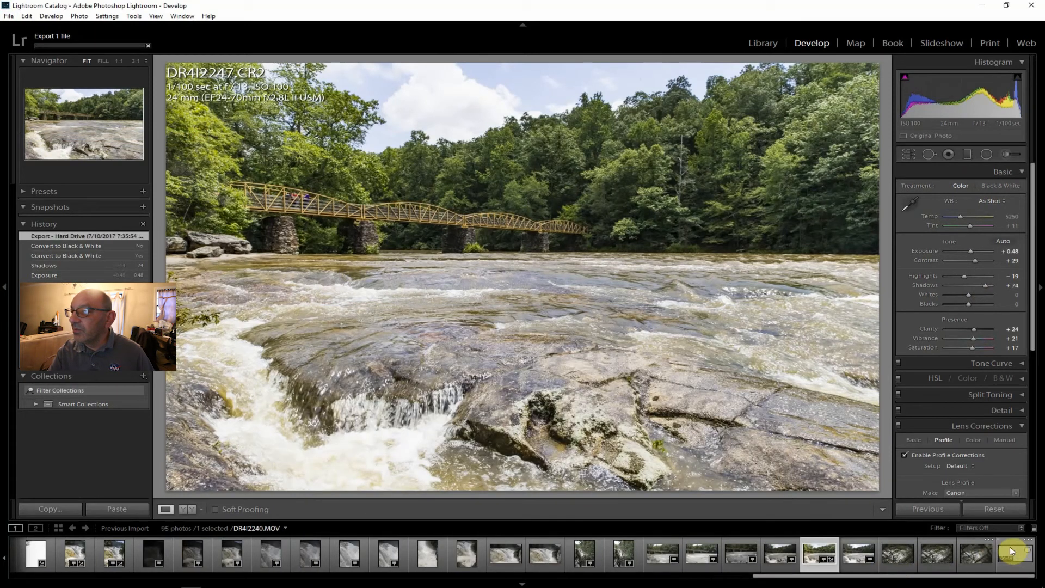
{"action": "left_click", "coordinate": [858, 552]}
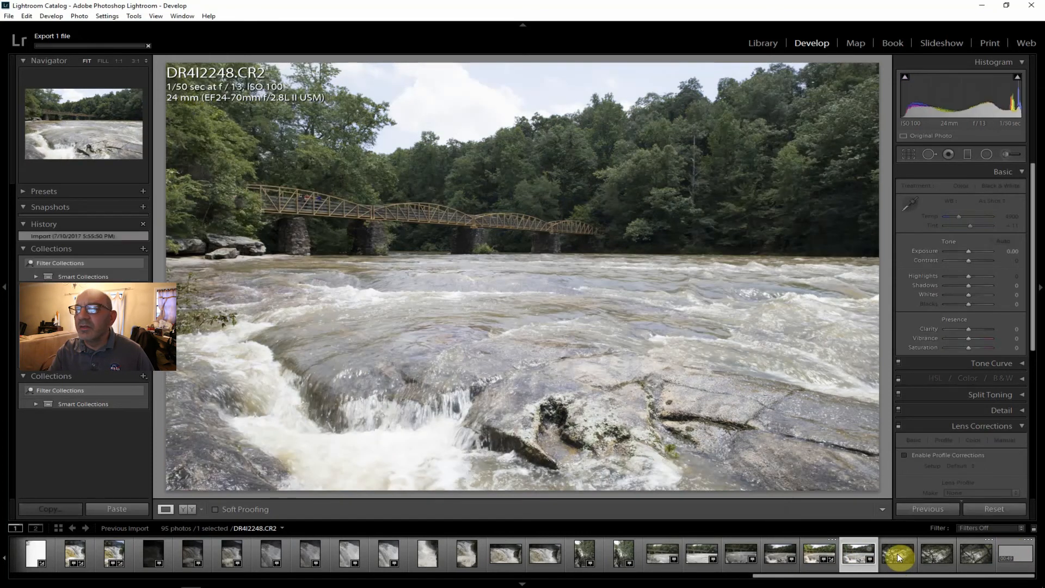
{"action": "left_click", "coordinate": [897, 553]}
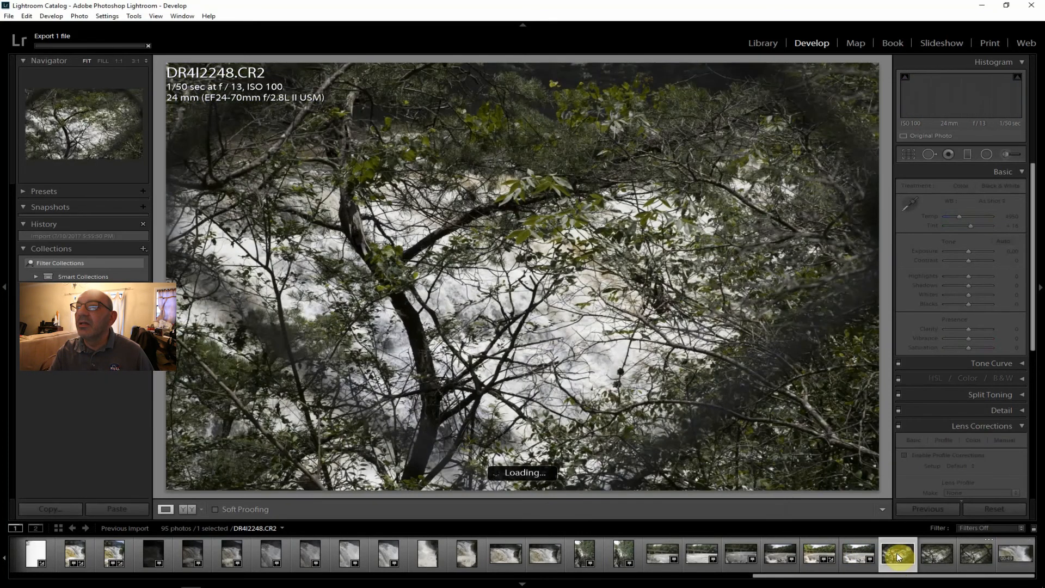
{"action": "left_click", "coordinate": [932, 552]}
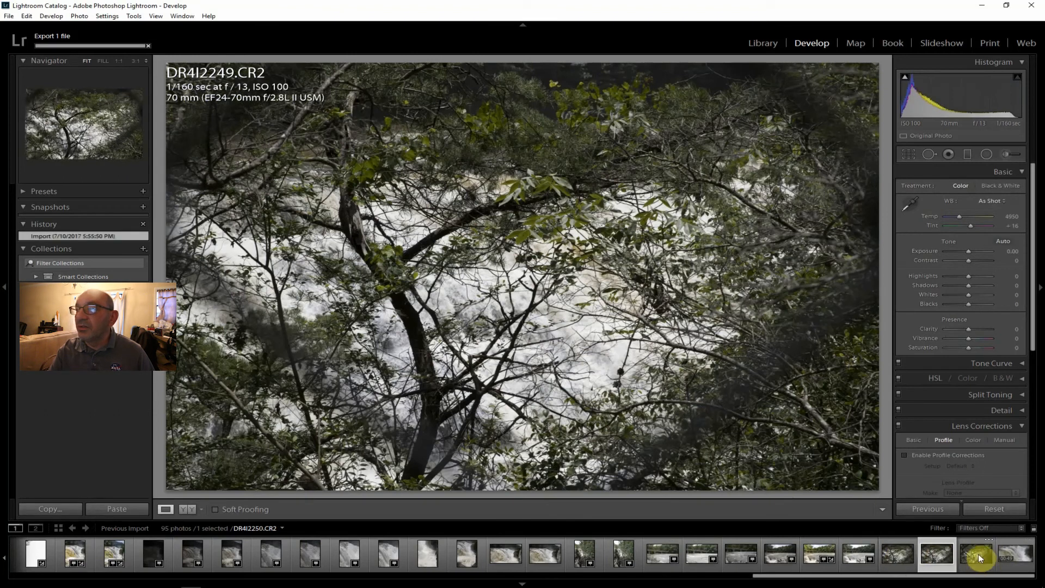
{"action": "left_click", "coordinate": [974, 553]}
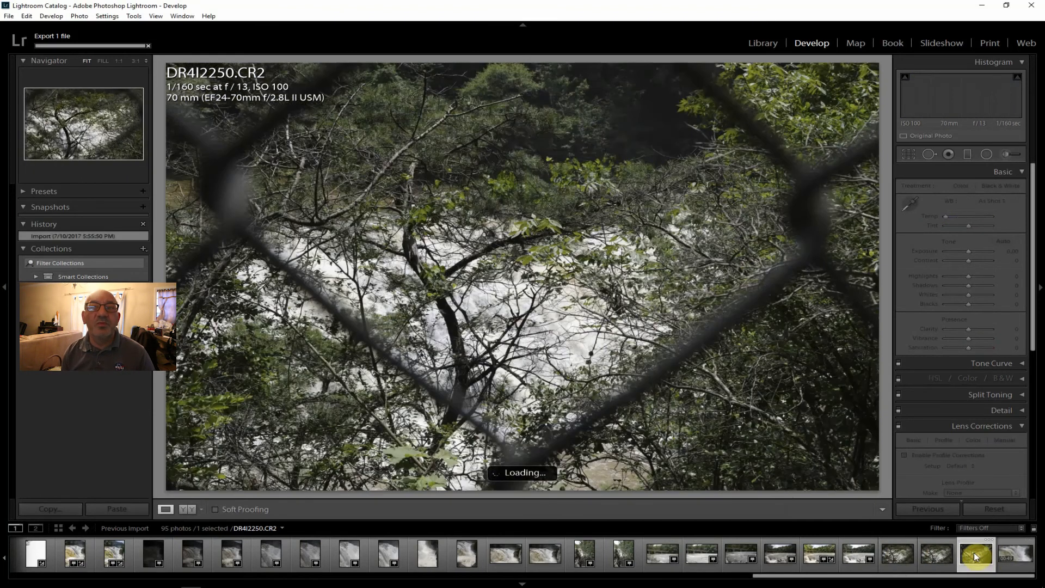